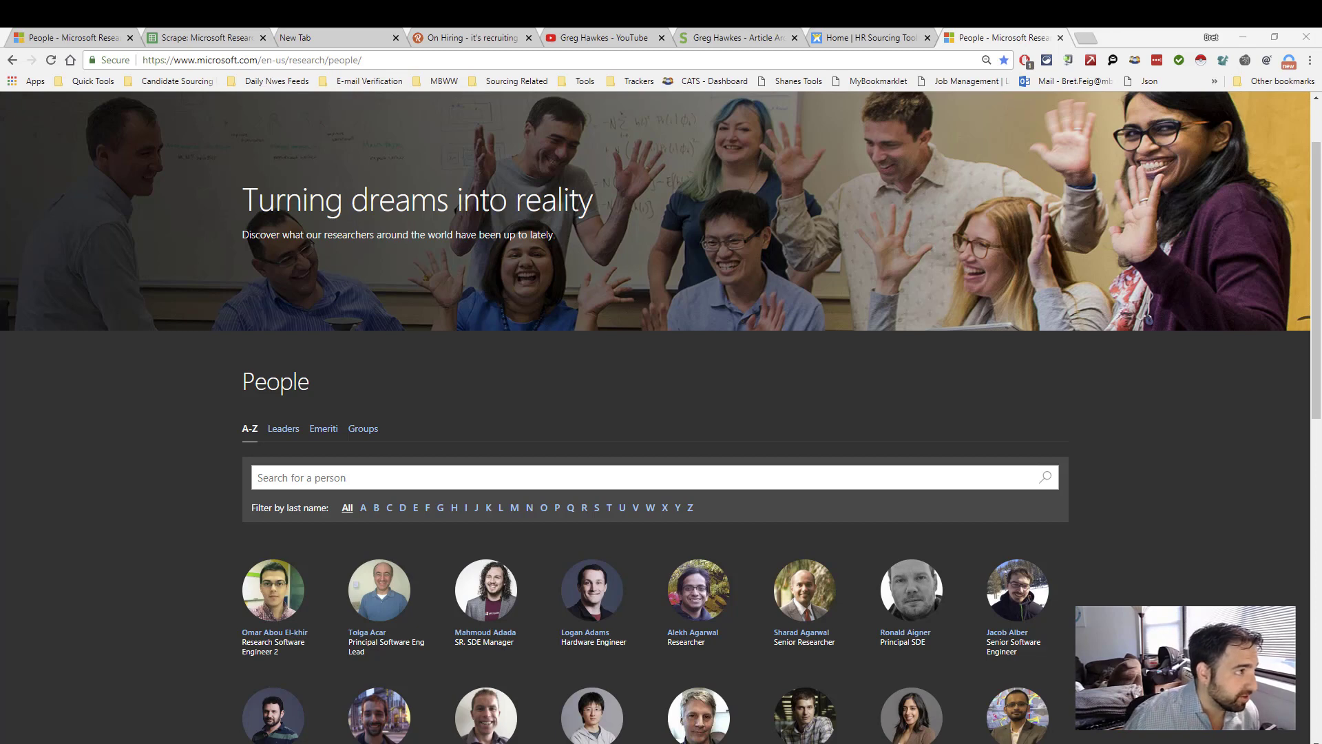
- Look through issue #91 of the recruiting brainfood newsletter down to The Brainfood section
click(430, 34)
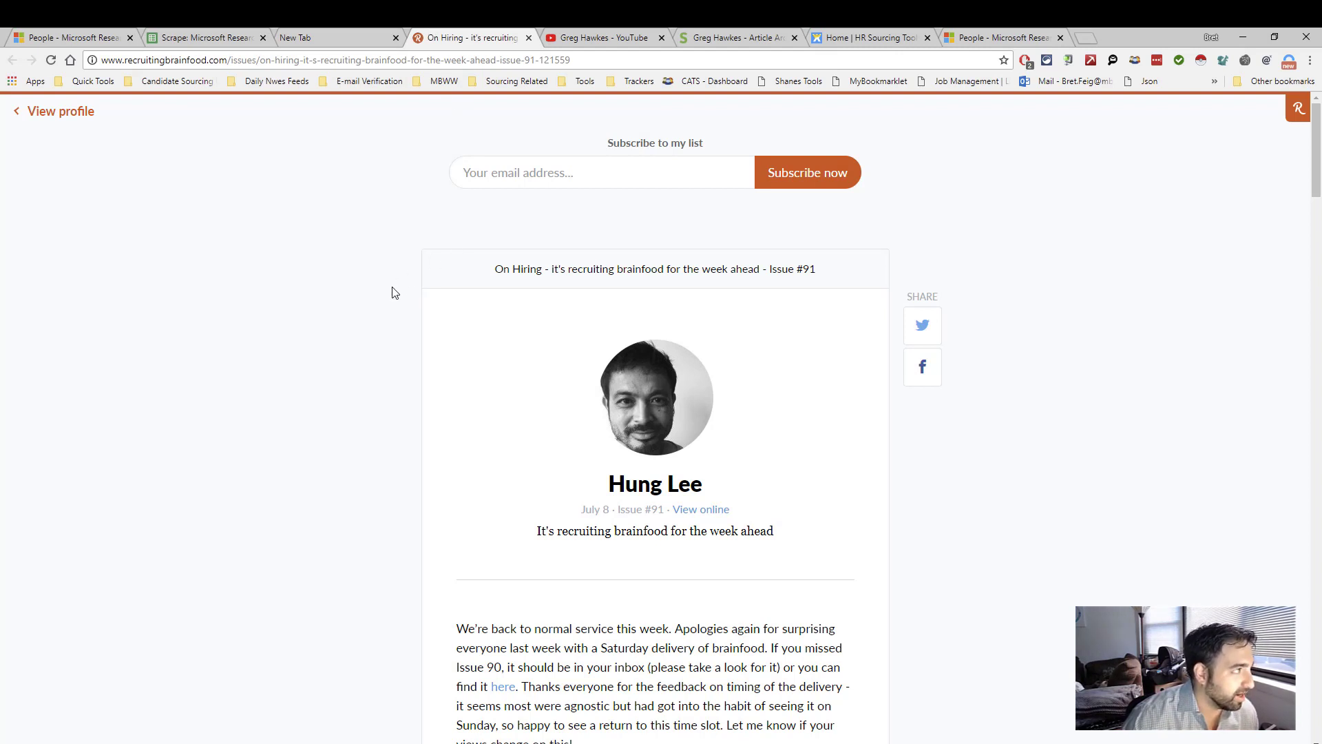
scroll(392, 289, down, 3)
scroll(394, 292, down, 8)
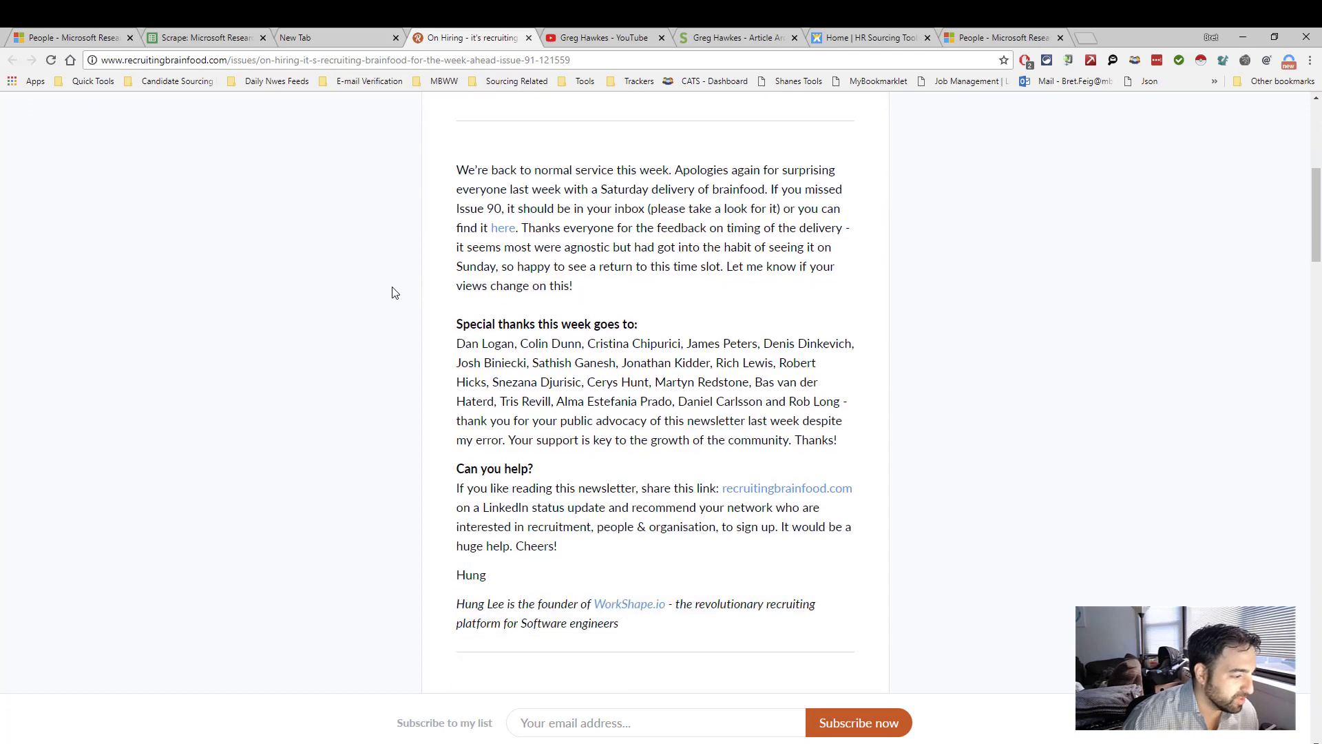
scroll(395, 293, down, 2)
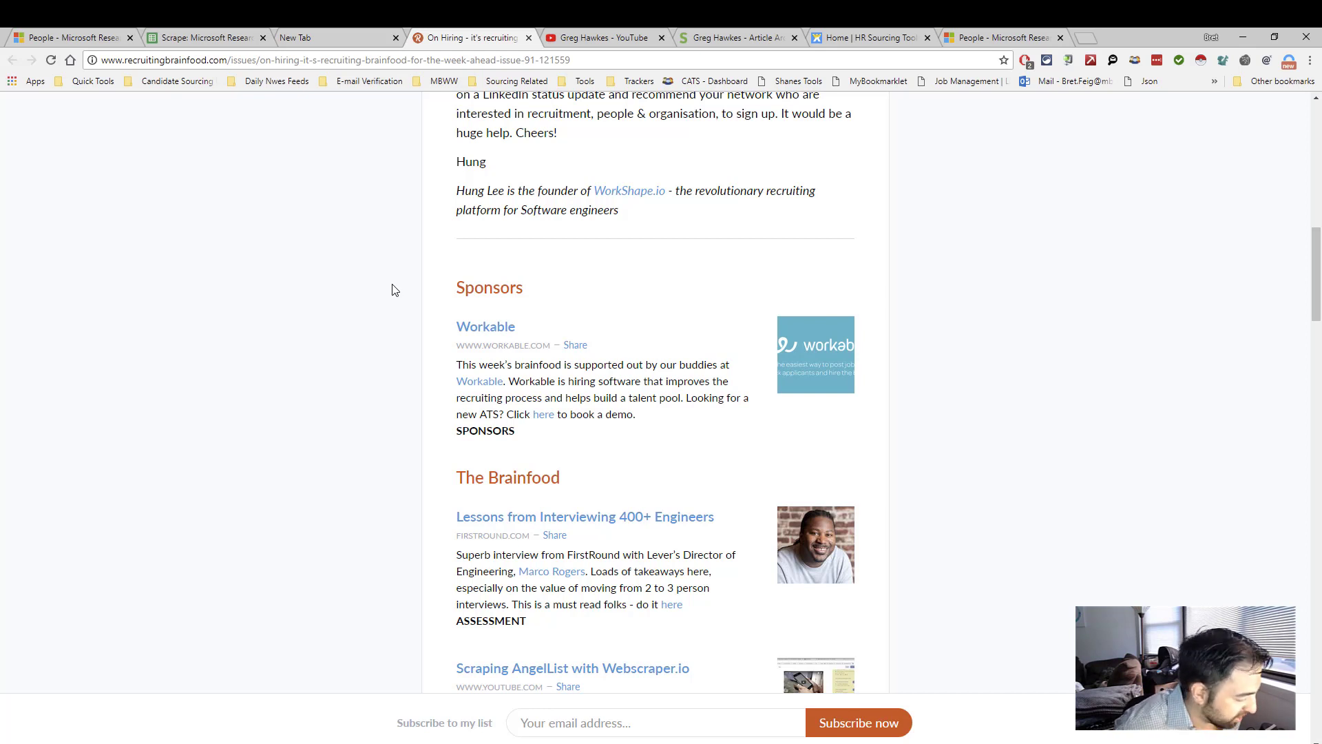
- Review the sourcing YouTube channel's home page and the About Me section of the HR Sourcing Toolbox site
click(598, 43)
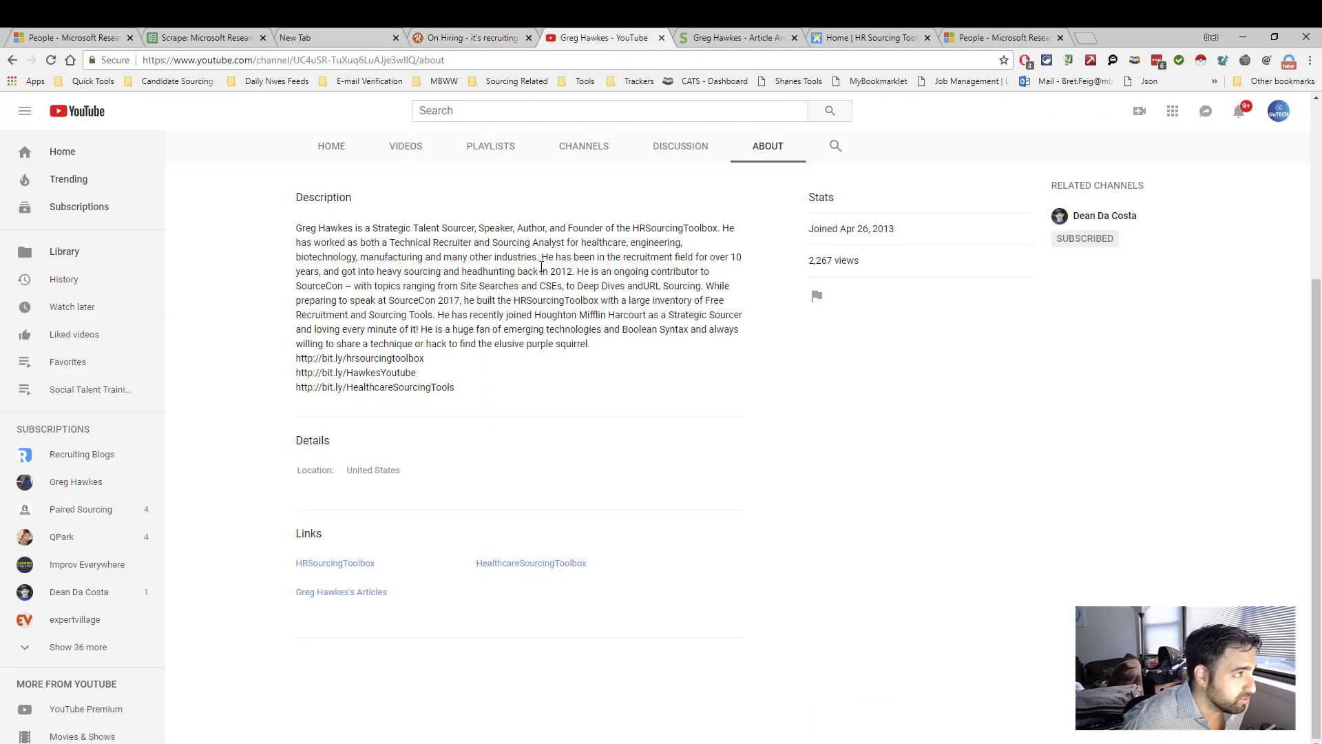
click(8, 62)
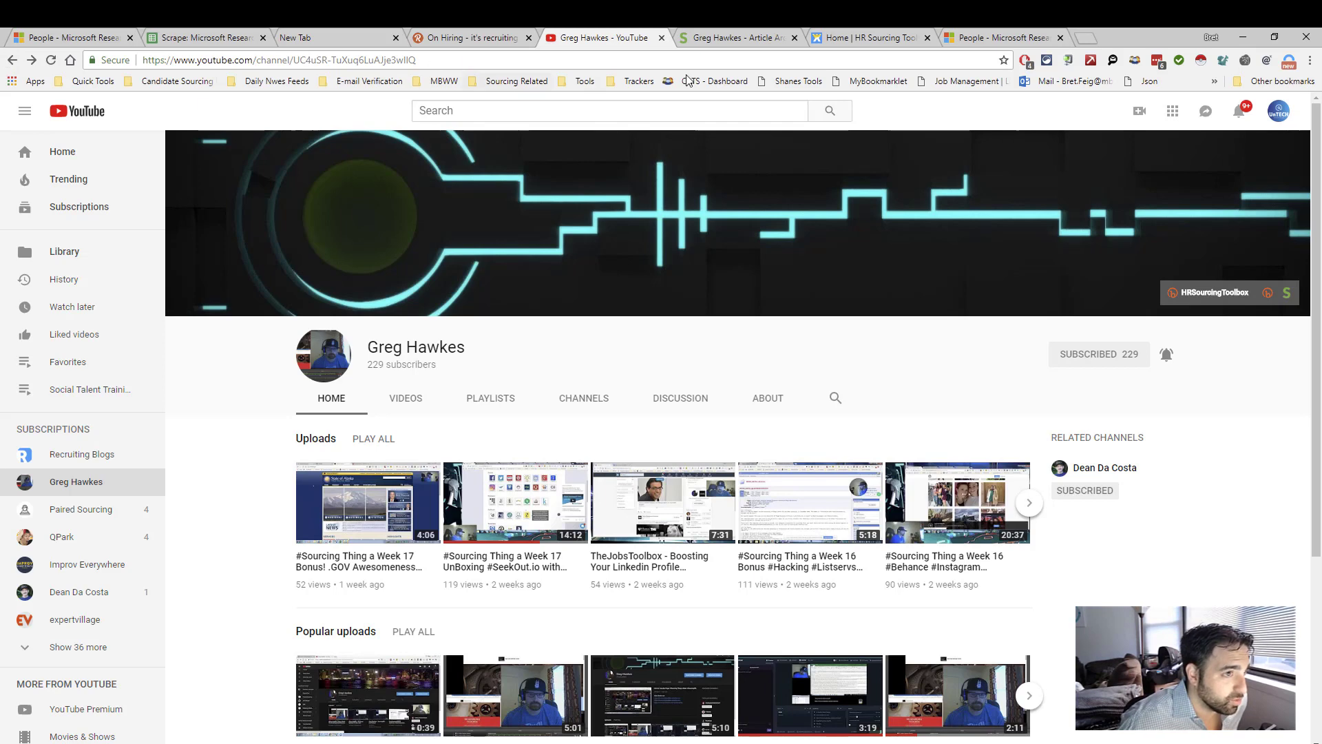
click(821, 44)
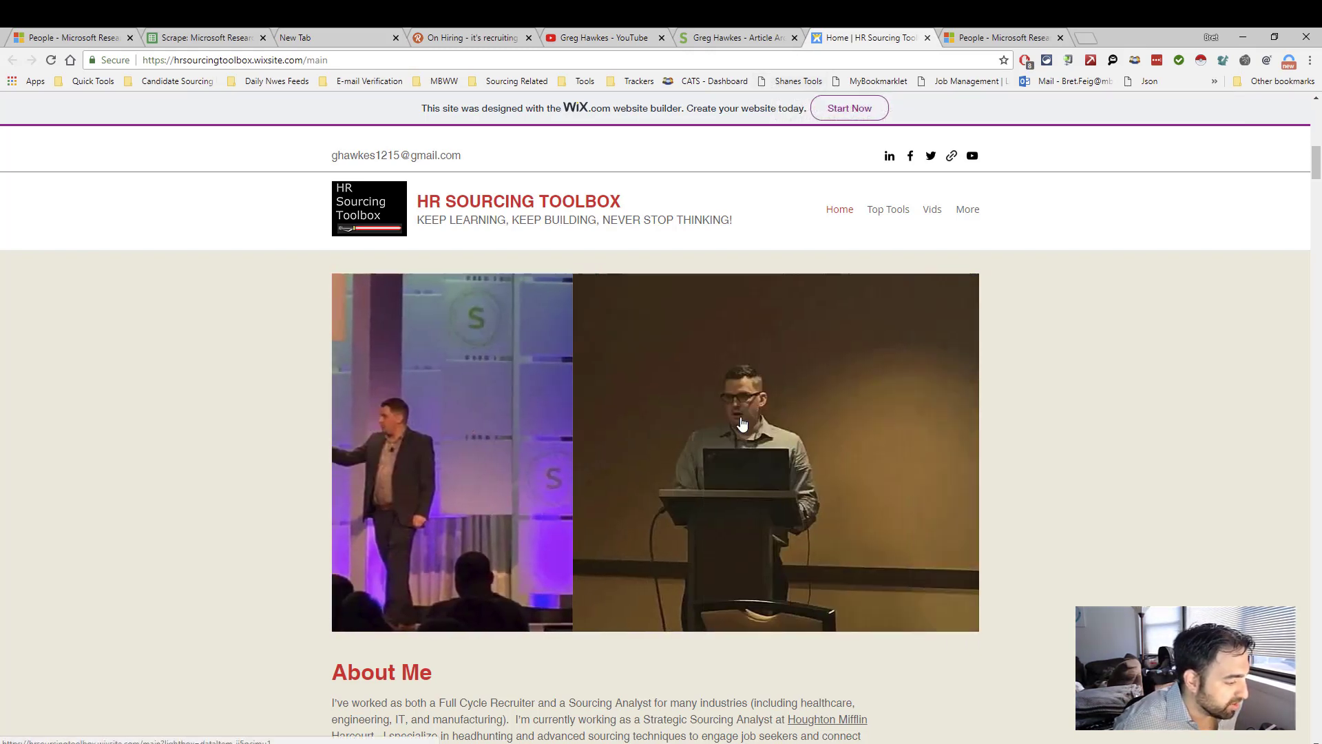
scroll(741, 424, down, 2)
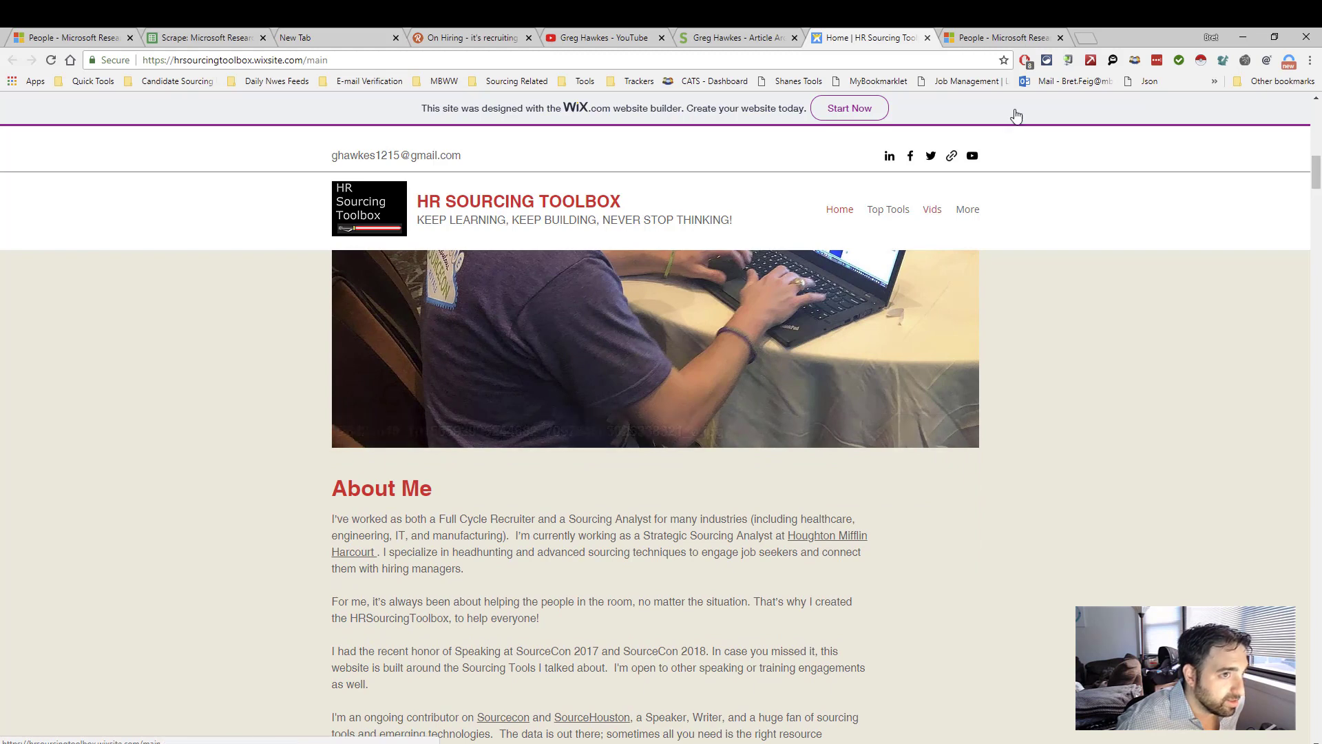
- Try to scrape the Microsoft Research People page with Instant Data Scraper using alternative tables, and reload the page after closing the scraper
click(1001, 37)
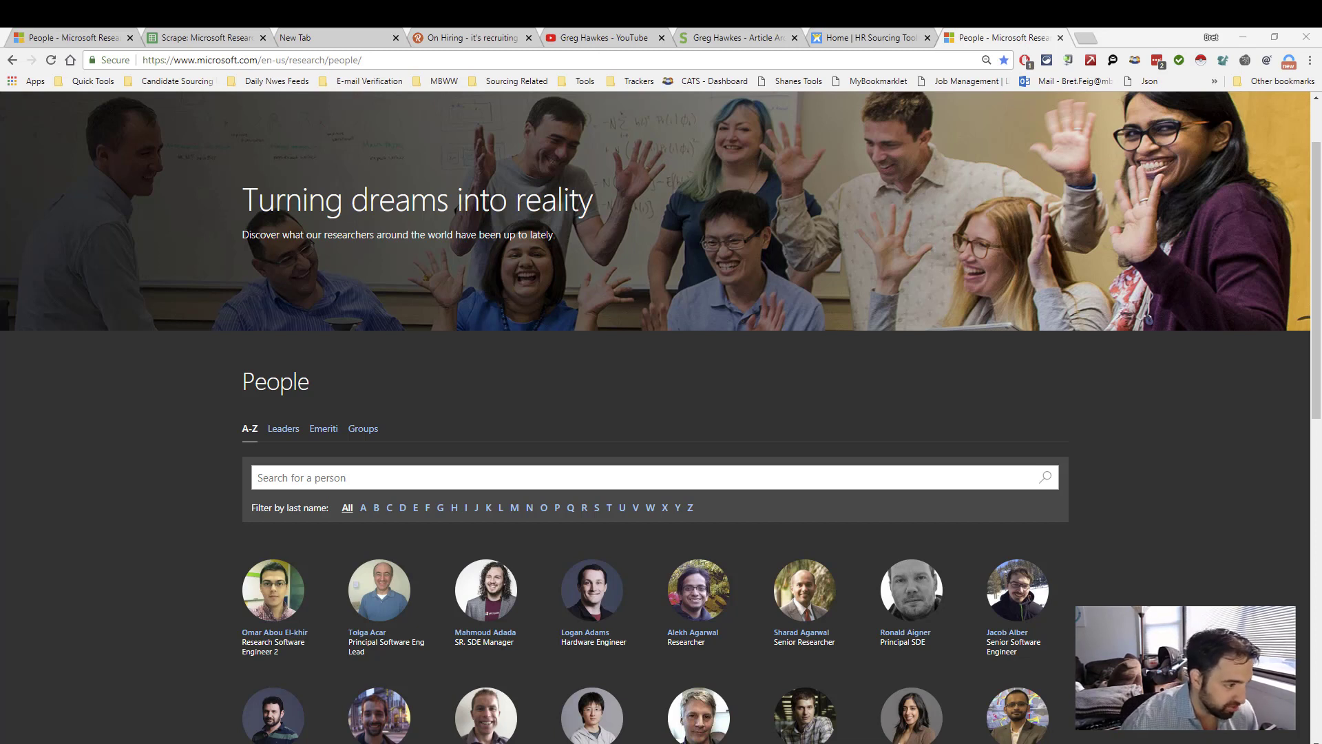
click(1200, 63)
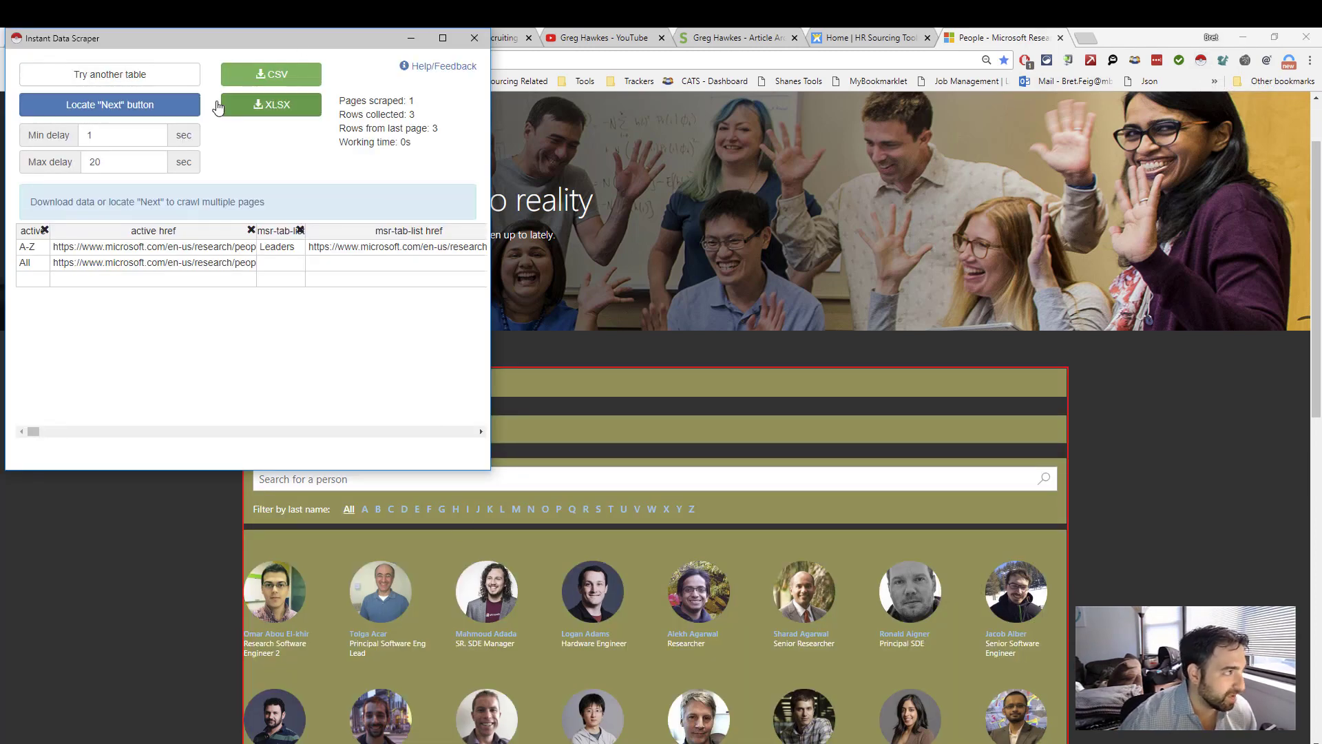
click(169, 88)
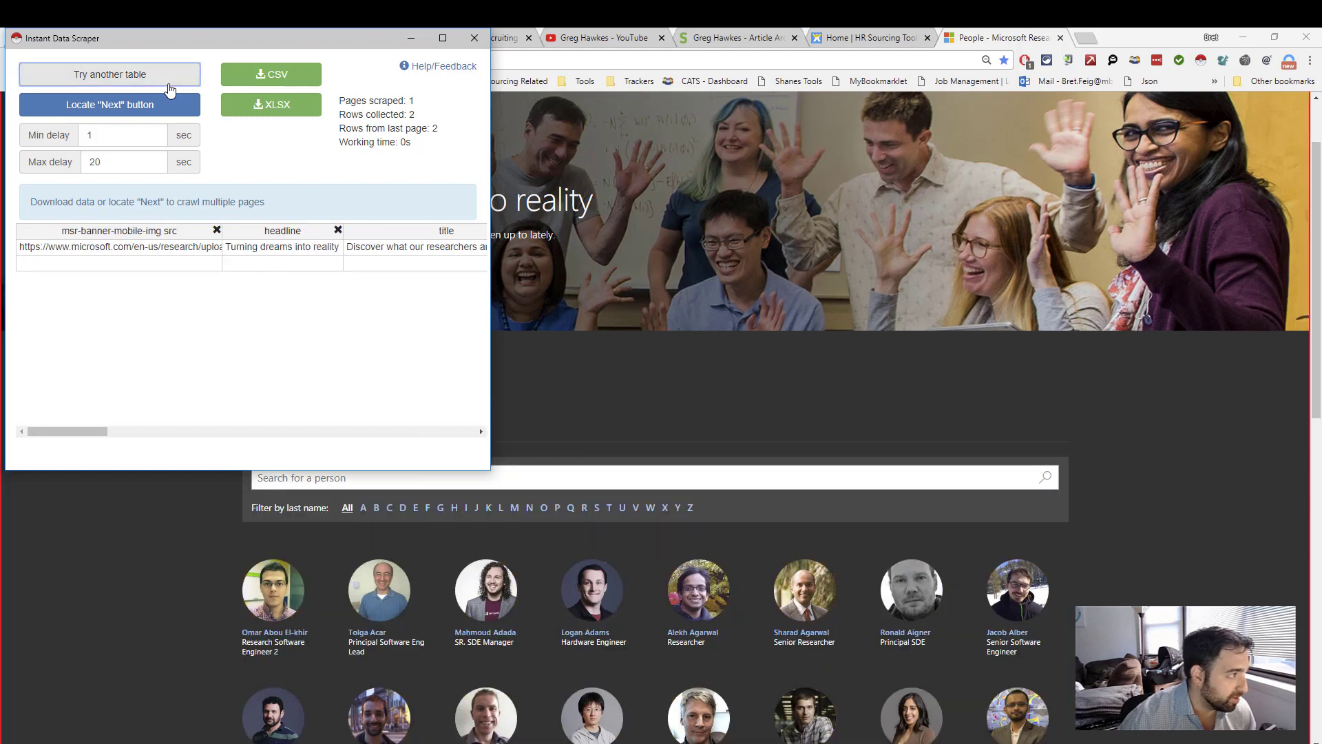
click(170, 88)
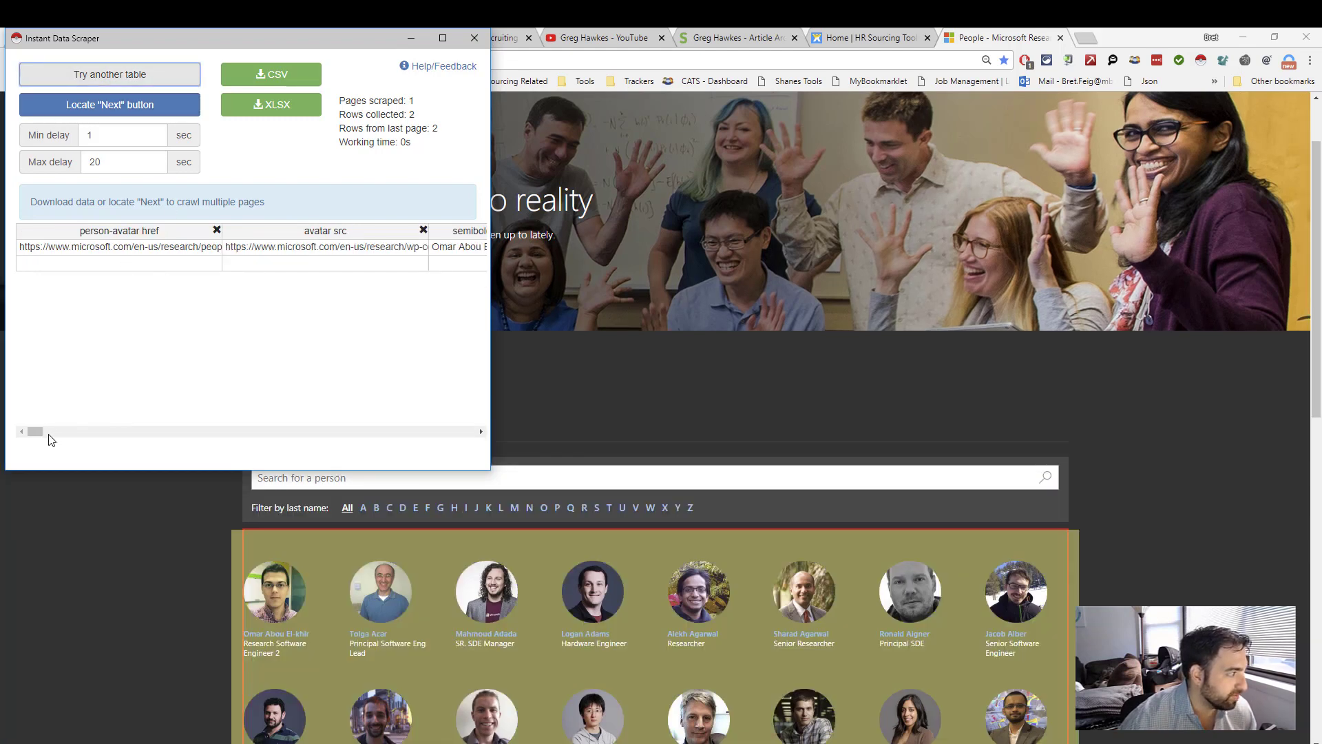
drag(35, 432, 7, 435)
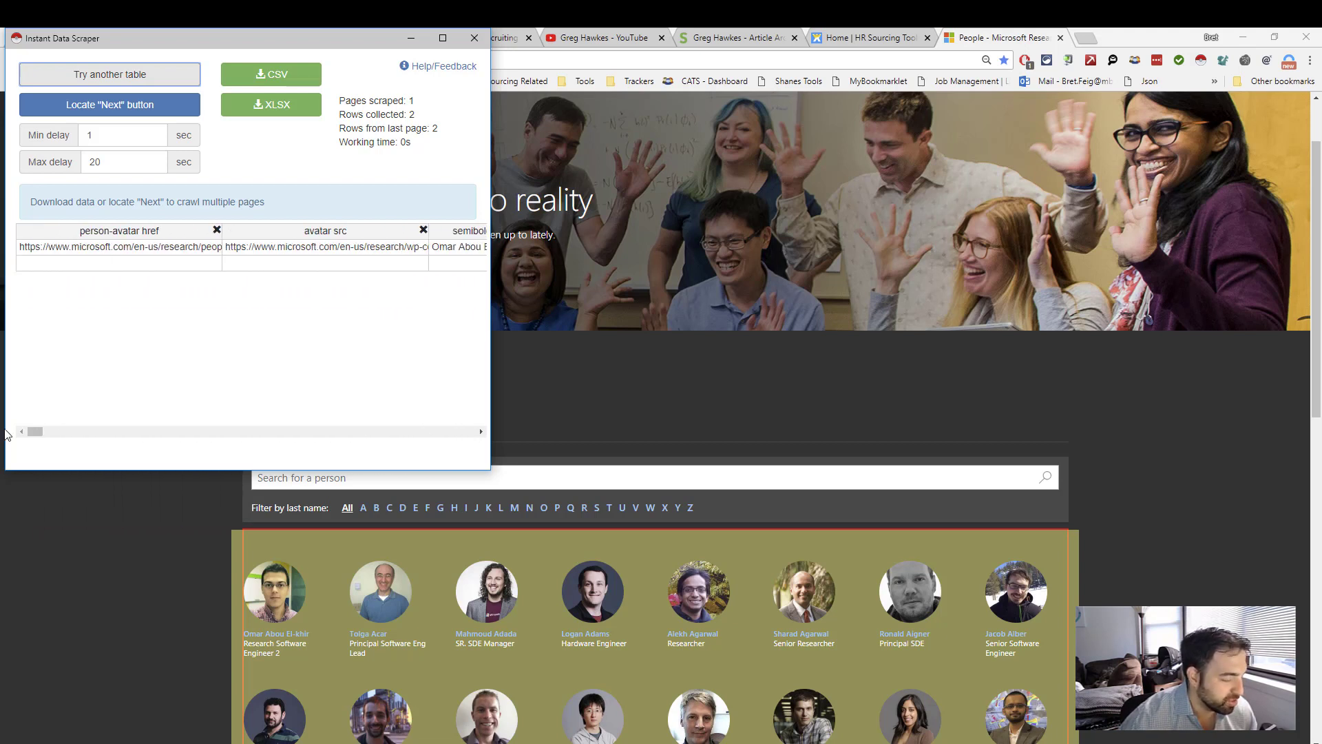
click(485, 36)
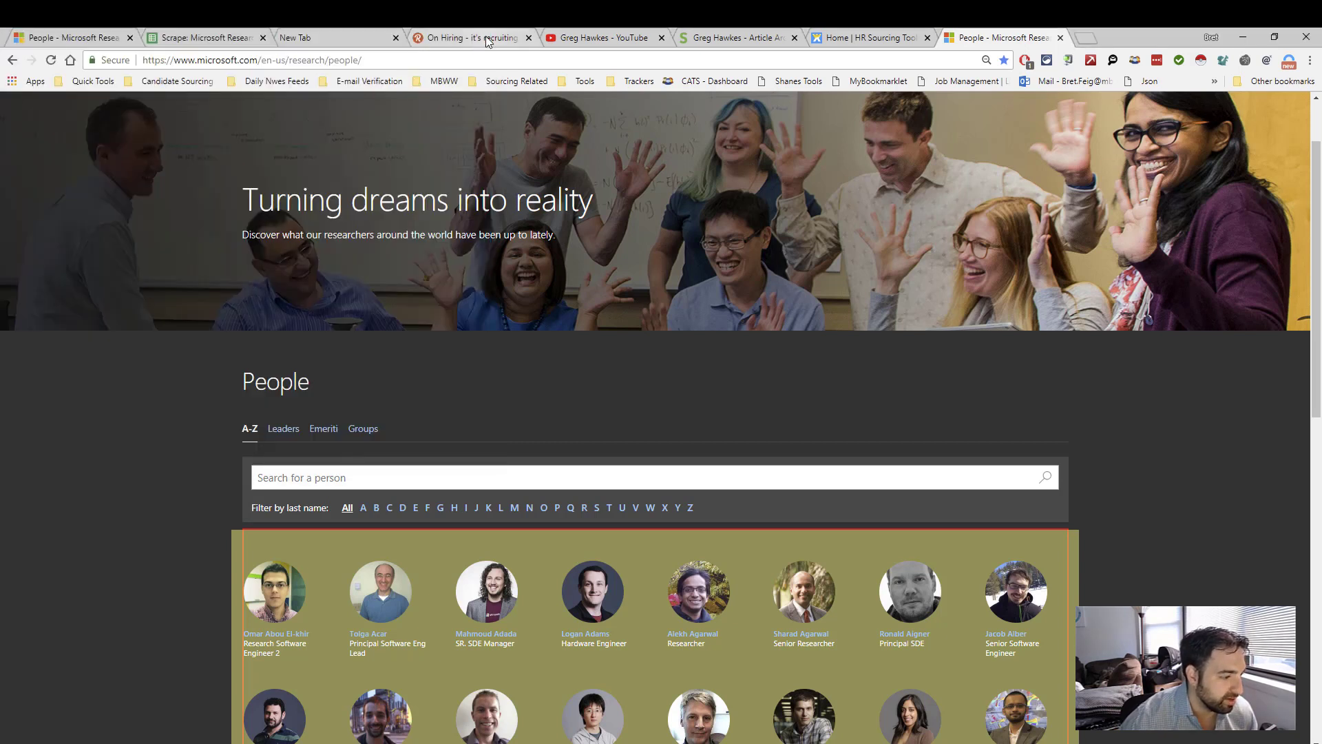
click(51, 62)
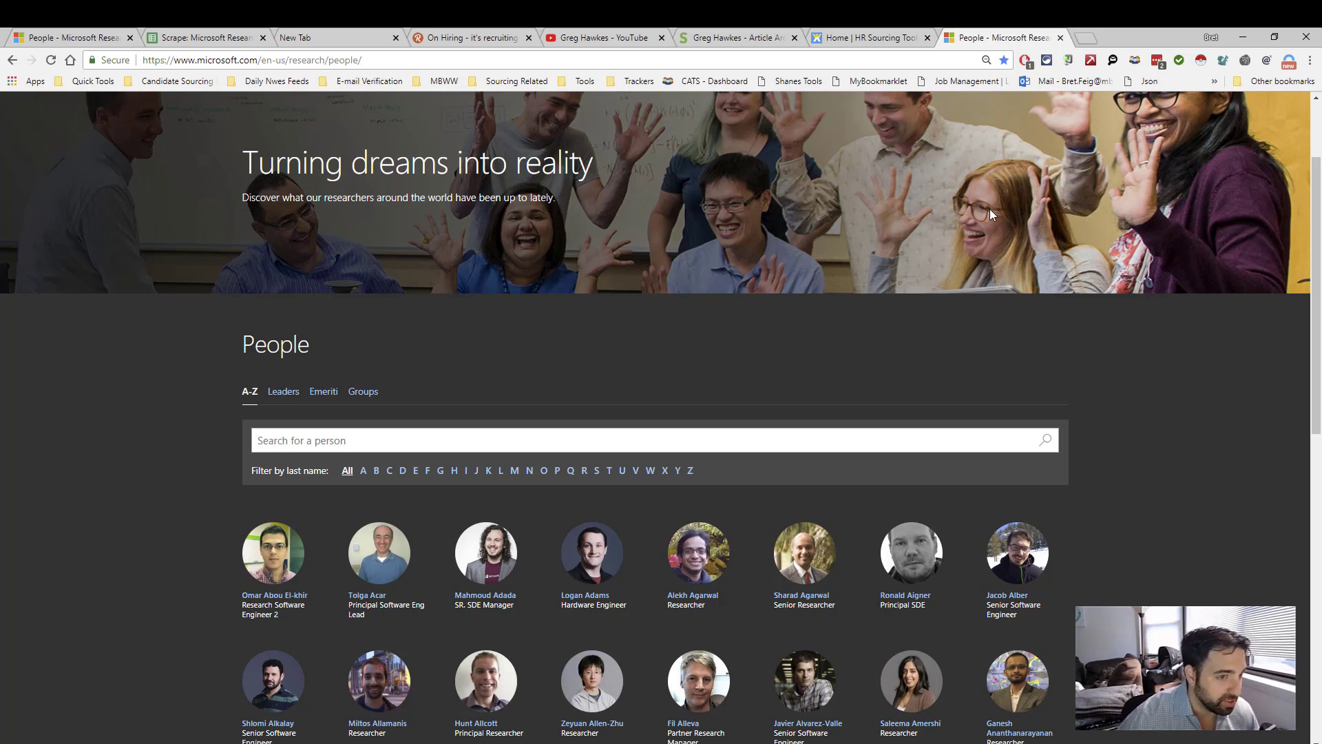
- Check Data Miner's public recipes and create a new recipe for the Microsoft Research People page
click(1097, 63)
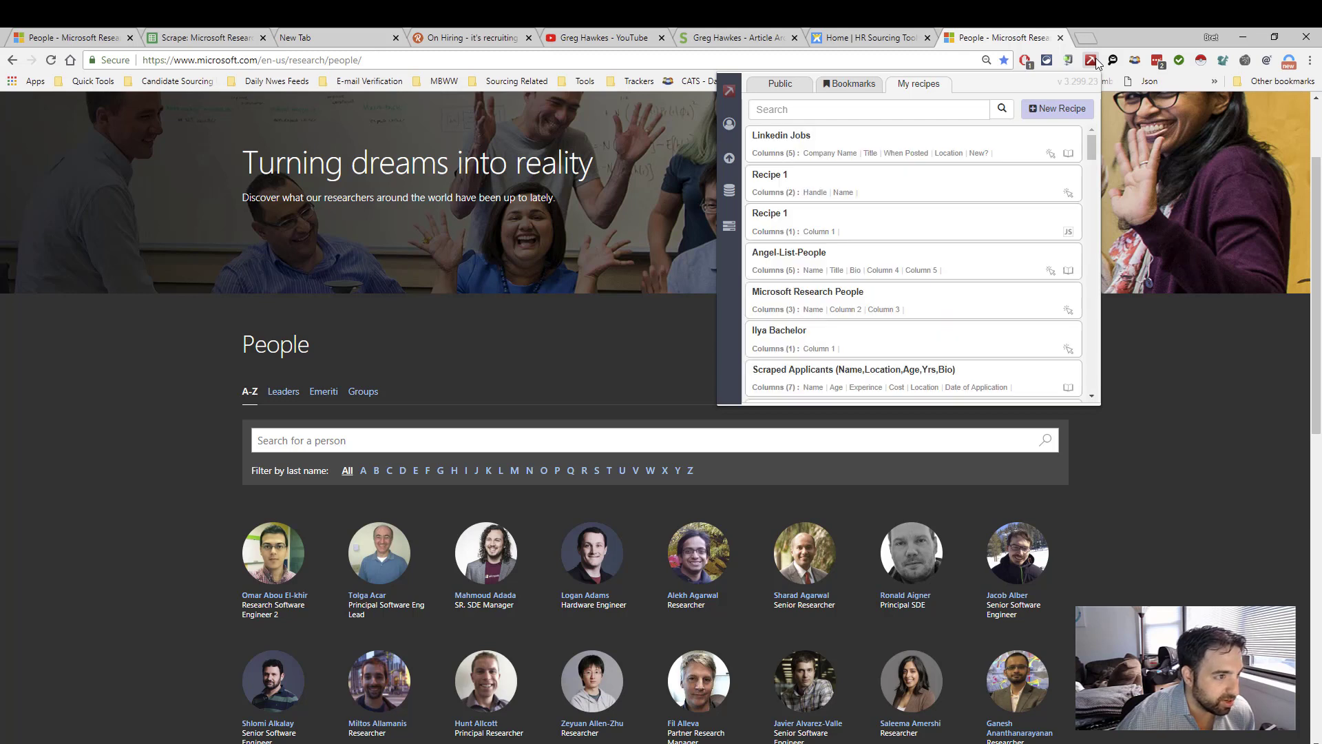
click(799, 88)
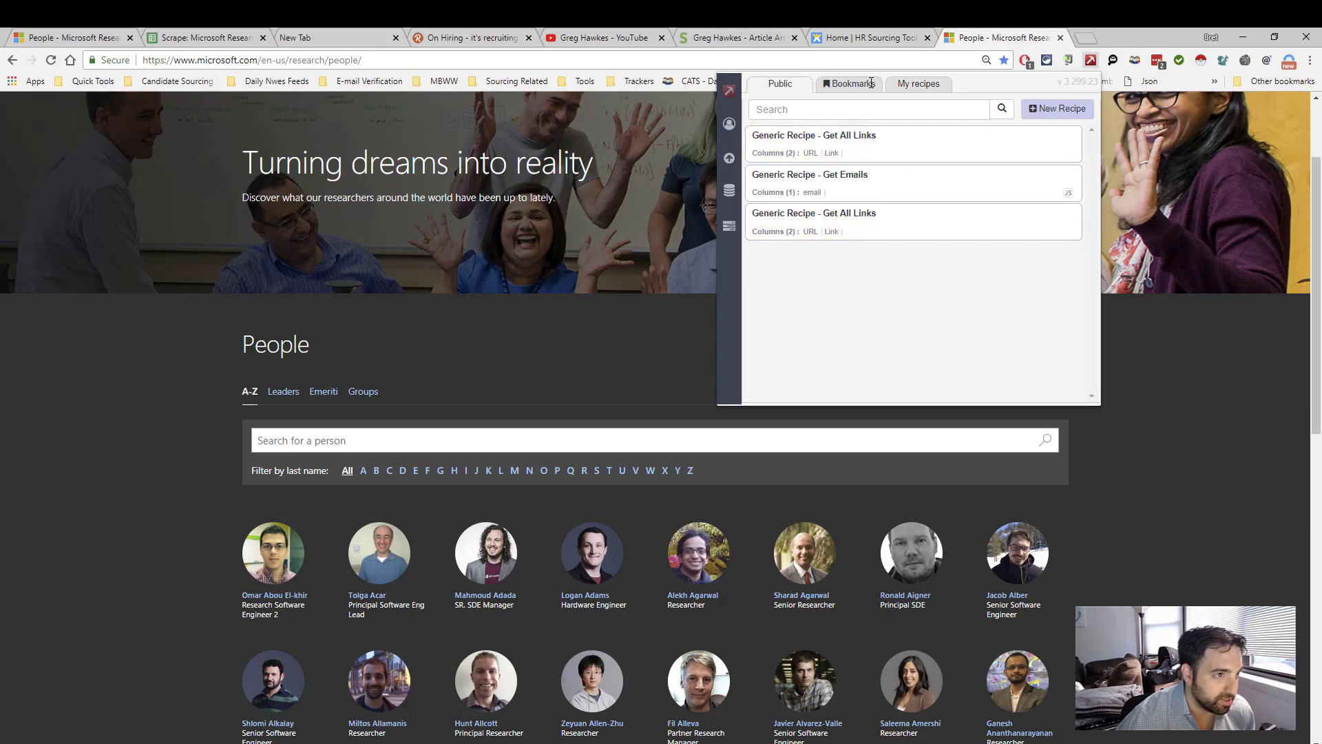
click(1040, 117)
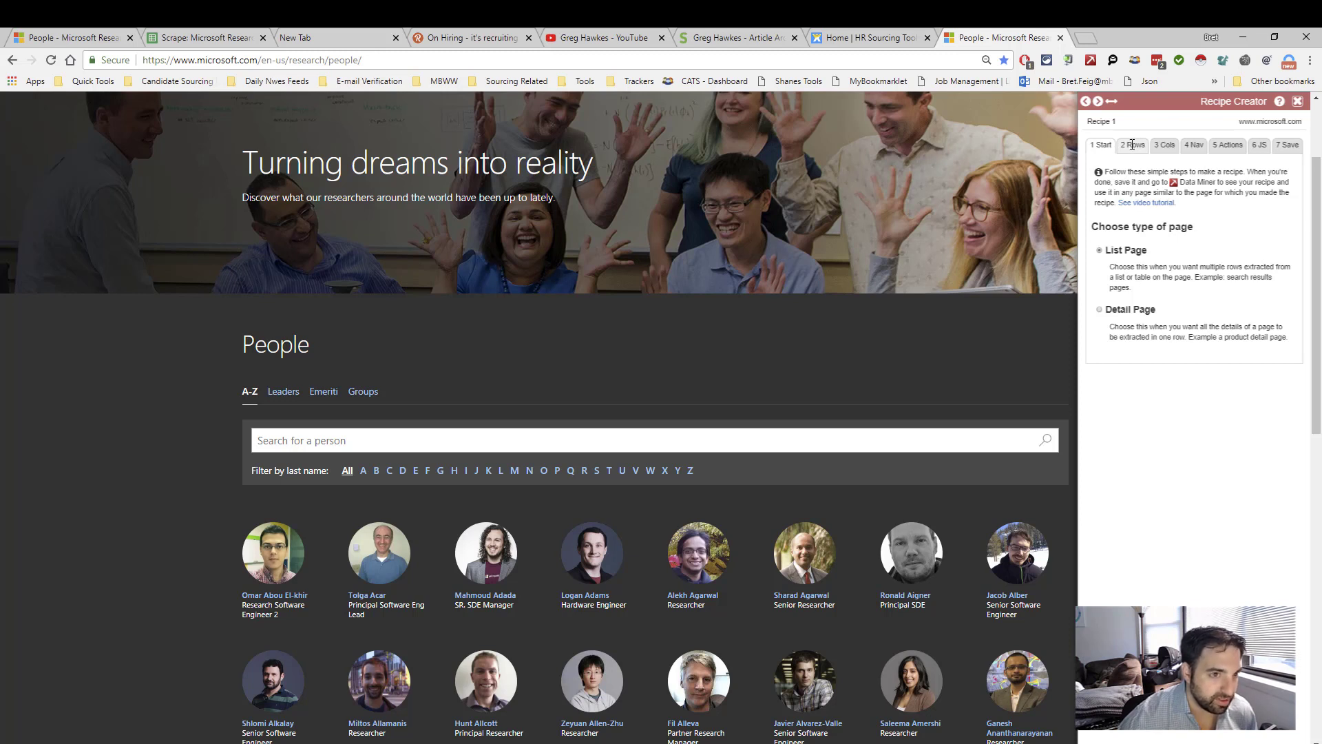
- Start finding the recipe's row container and select the first person's whole card as the row element
click(1133, 144)
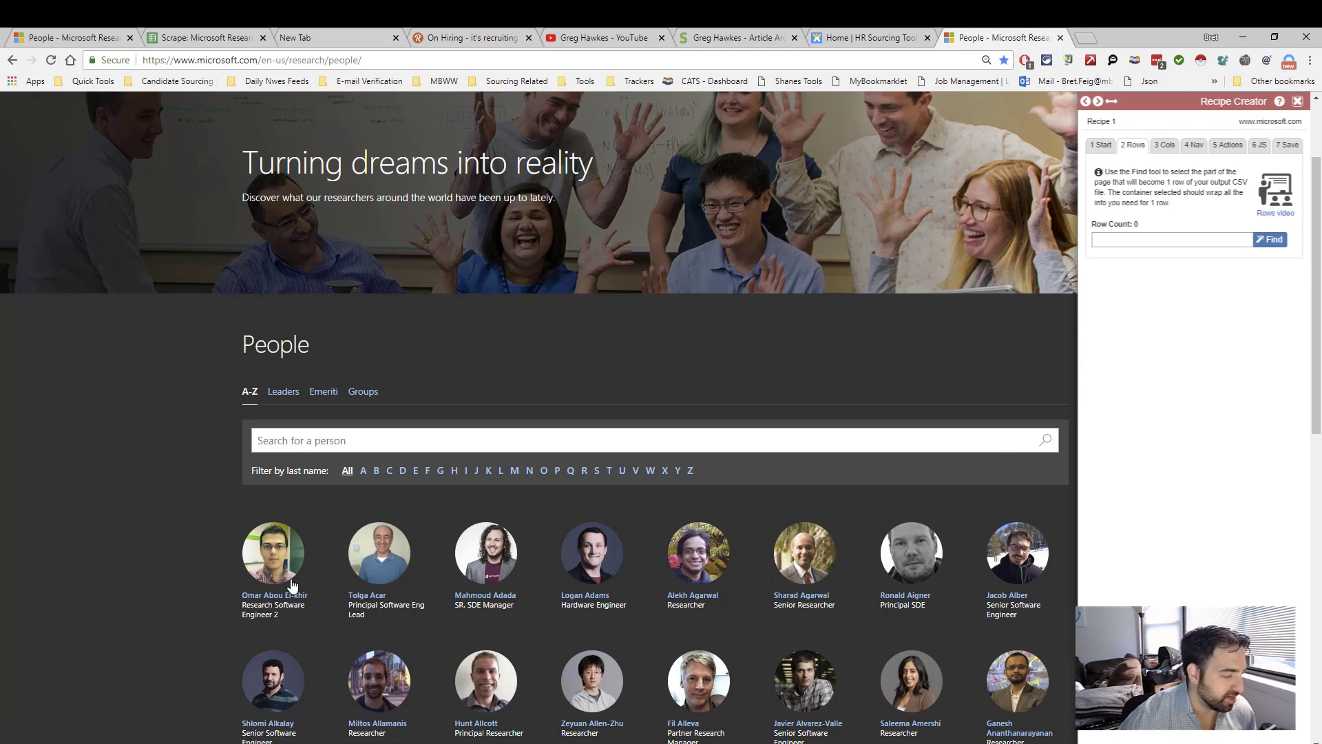
click(1263, 240)
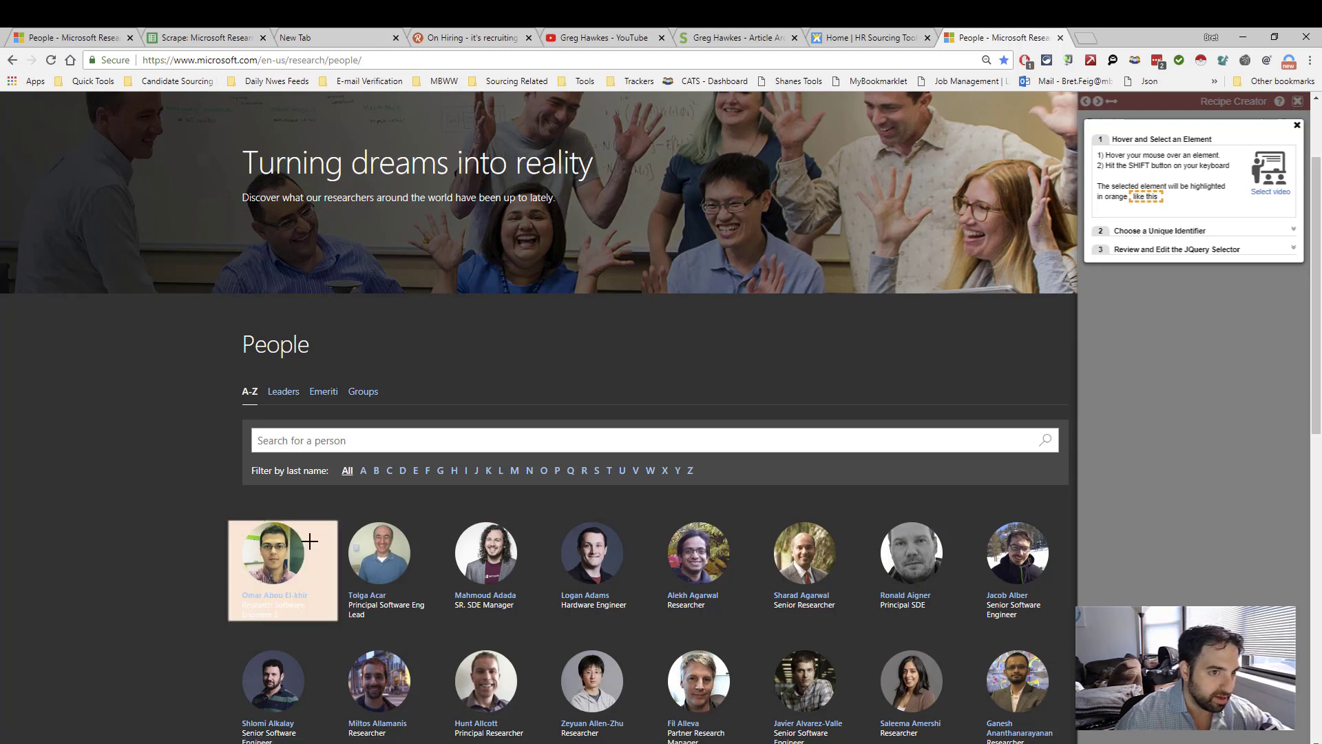
key(shift)
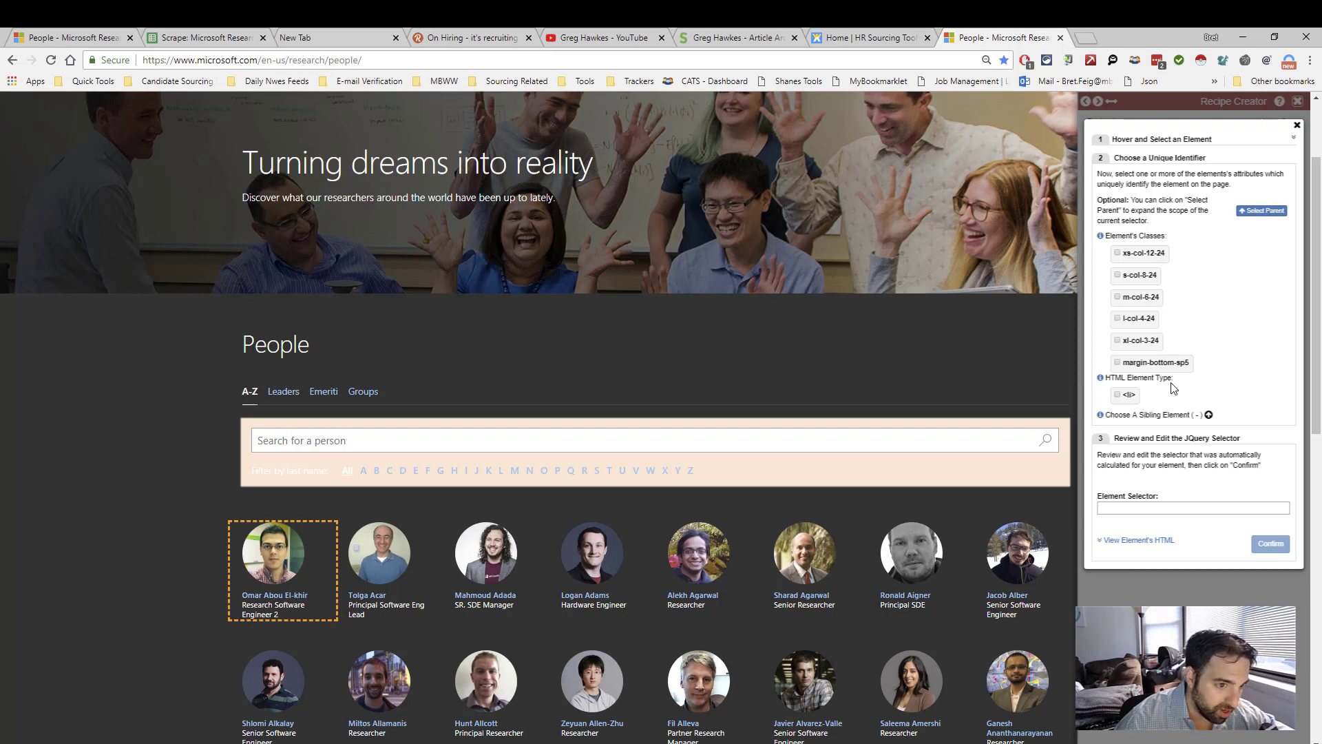
- Try the <li> element type and the margin-bottom-sp5 class as row identifiers, clearing each one after checking the highlighted cards
click(1122, 401)
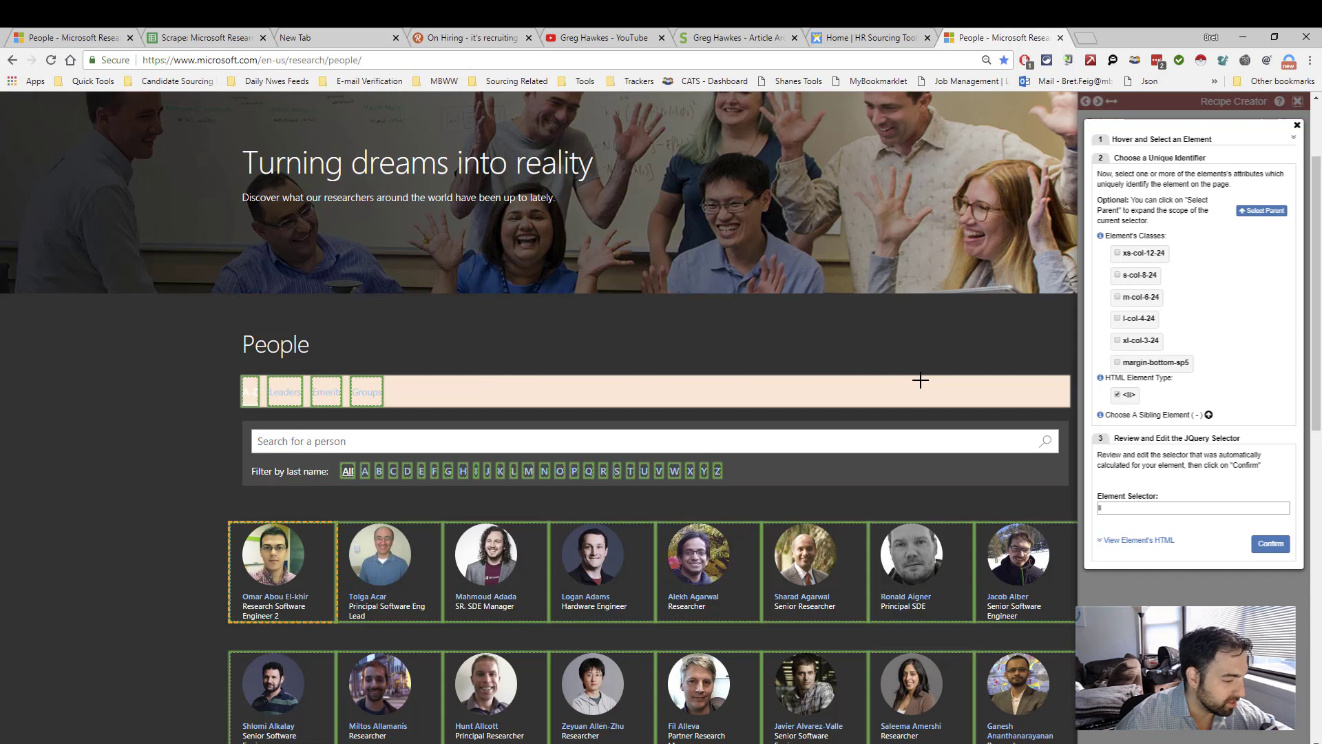
click(1117, 395)
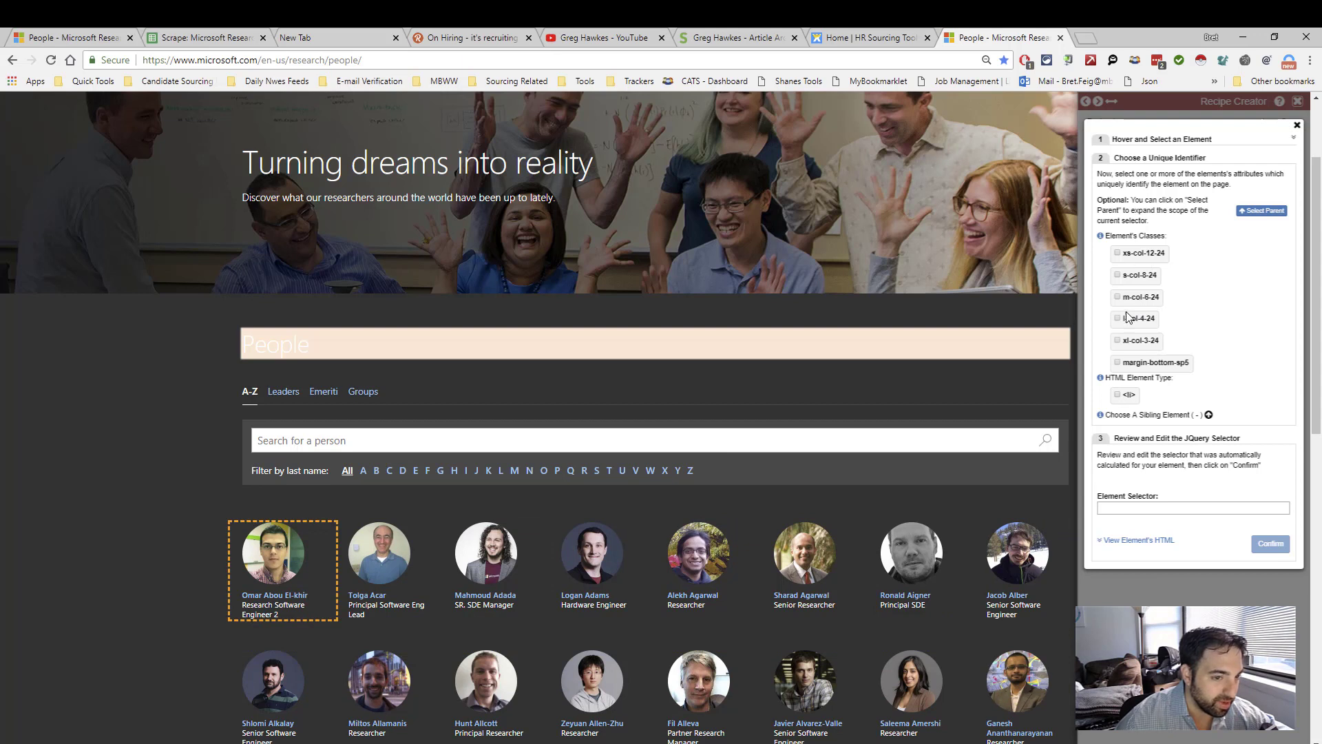
click(1118, 363)
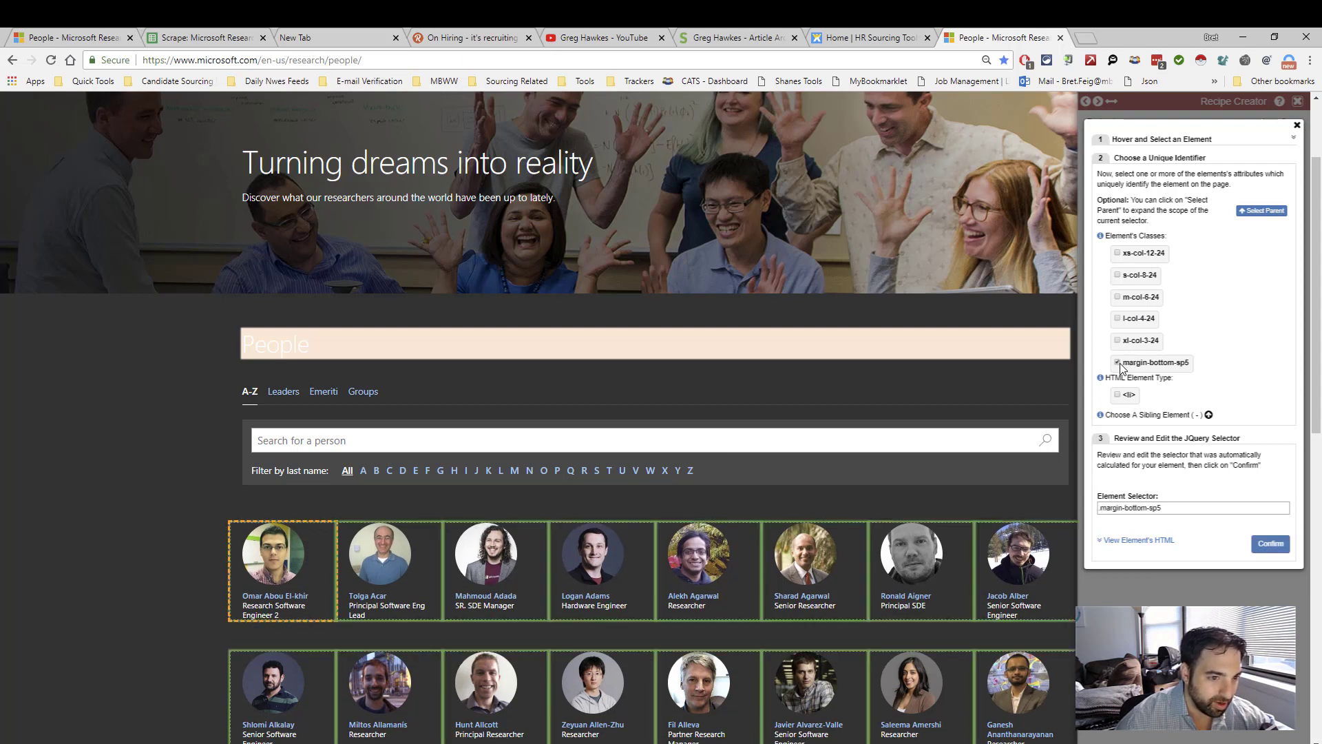
scroll(1120, 367, down, 3)
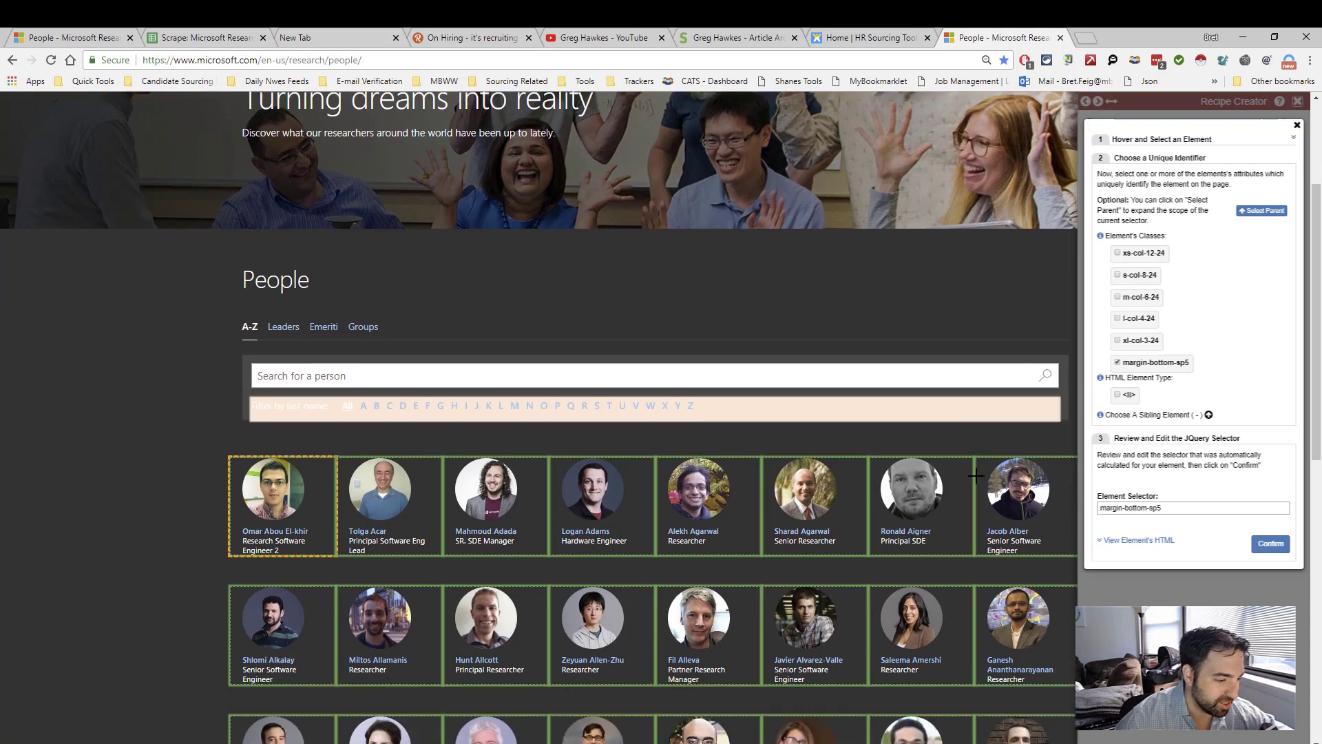
scroll(1120, 367, up, 1)
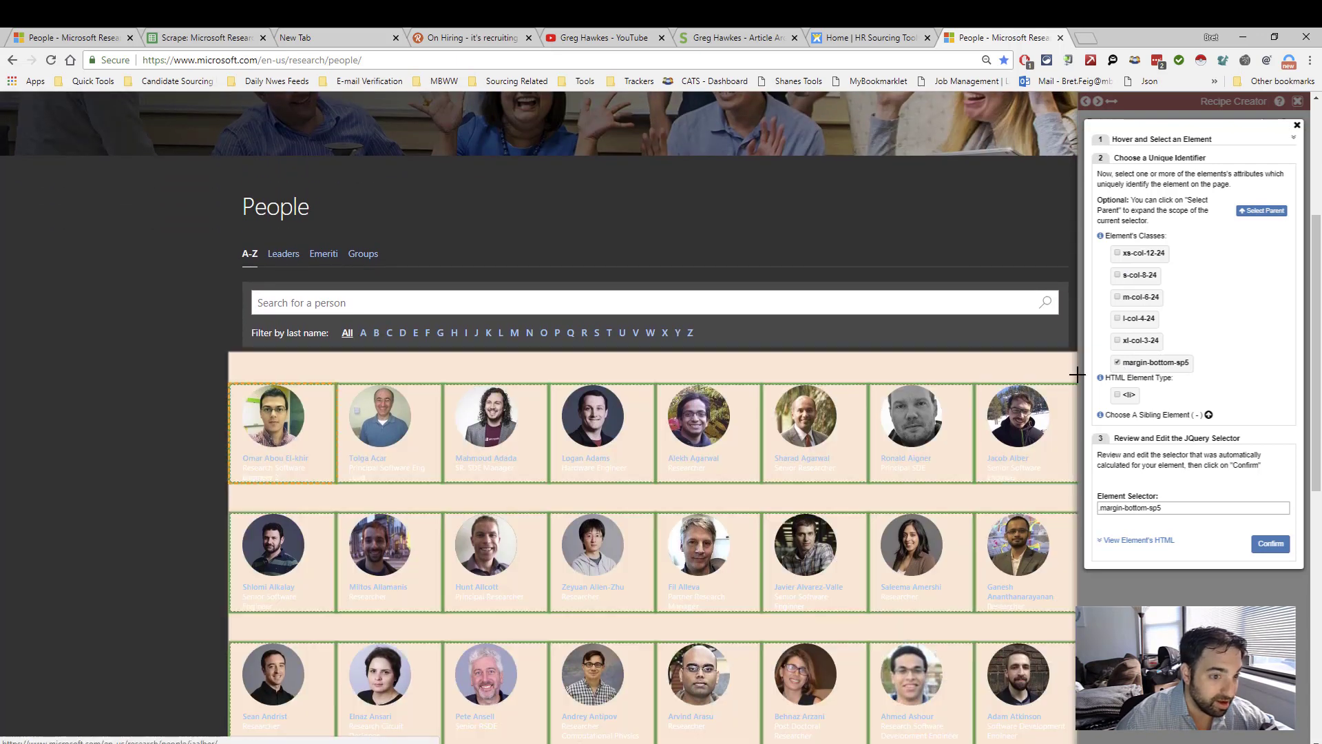
click(1118, 363)
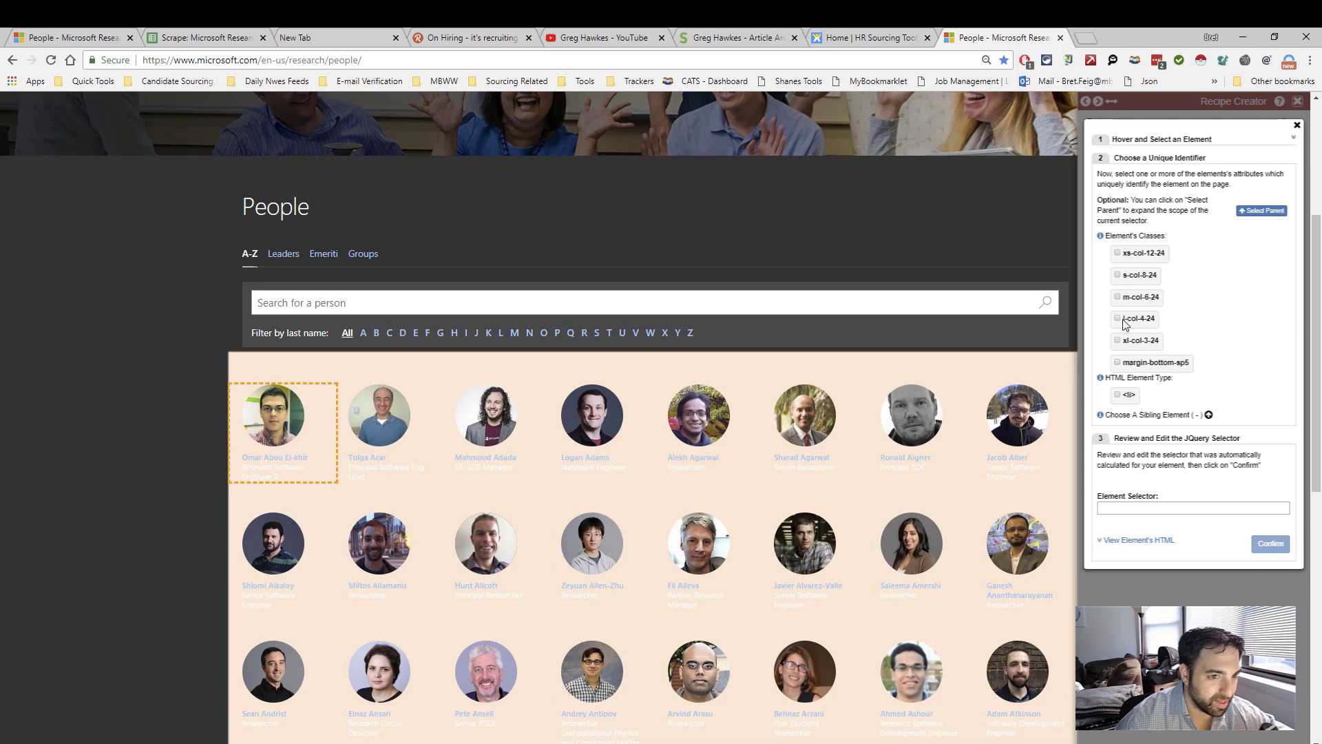
- Test the xs-col-12-24 class as the row identifier against all the people cards, and clear it again
click(1120, 259)
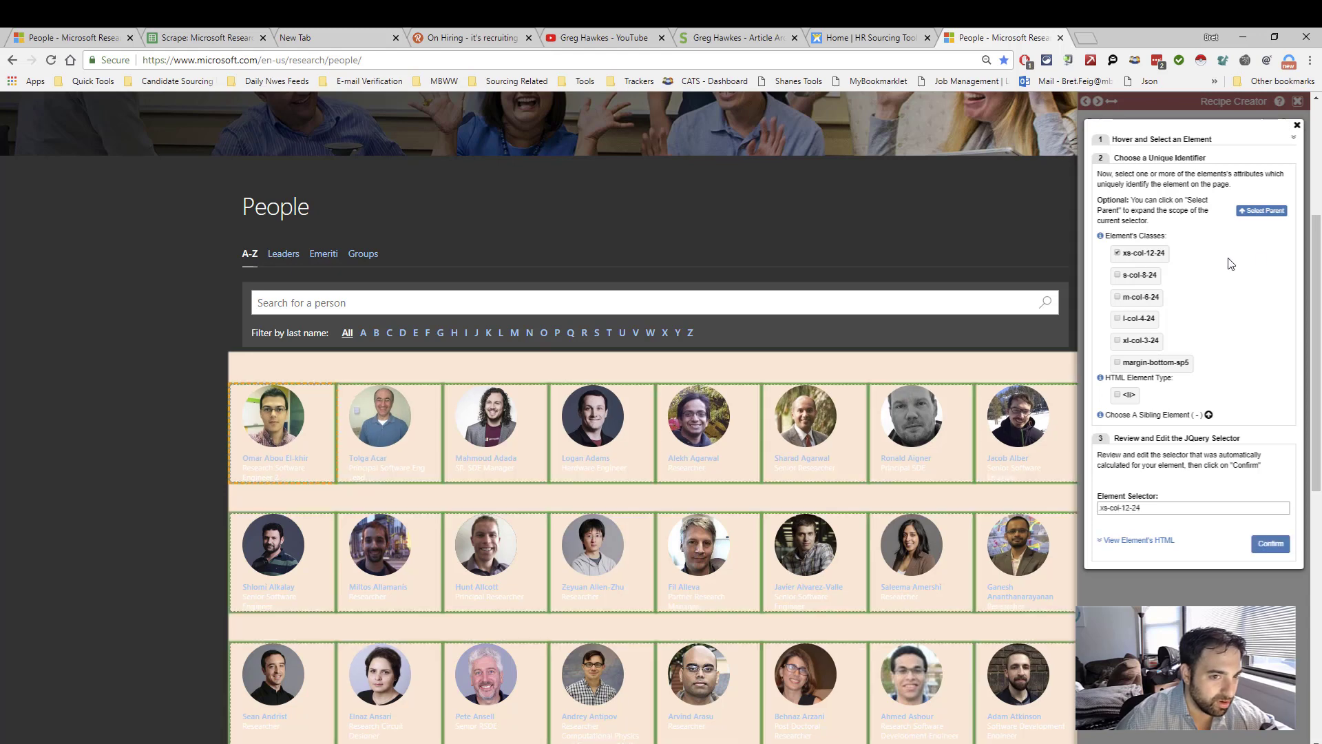
scroll(1320, 241, up, 1)
scroll(1286, 361, down, 6)
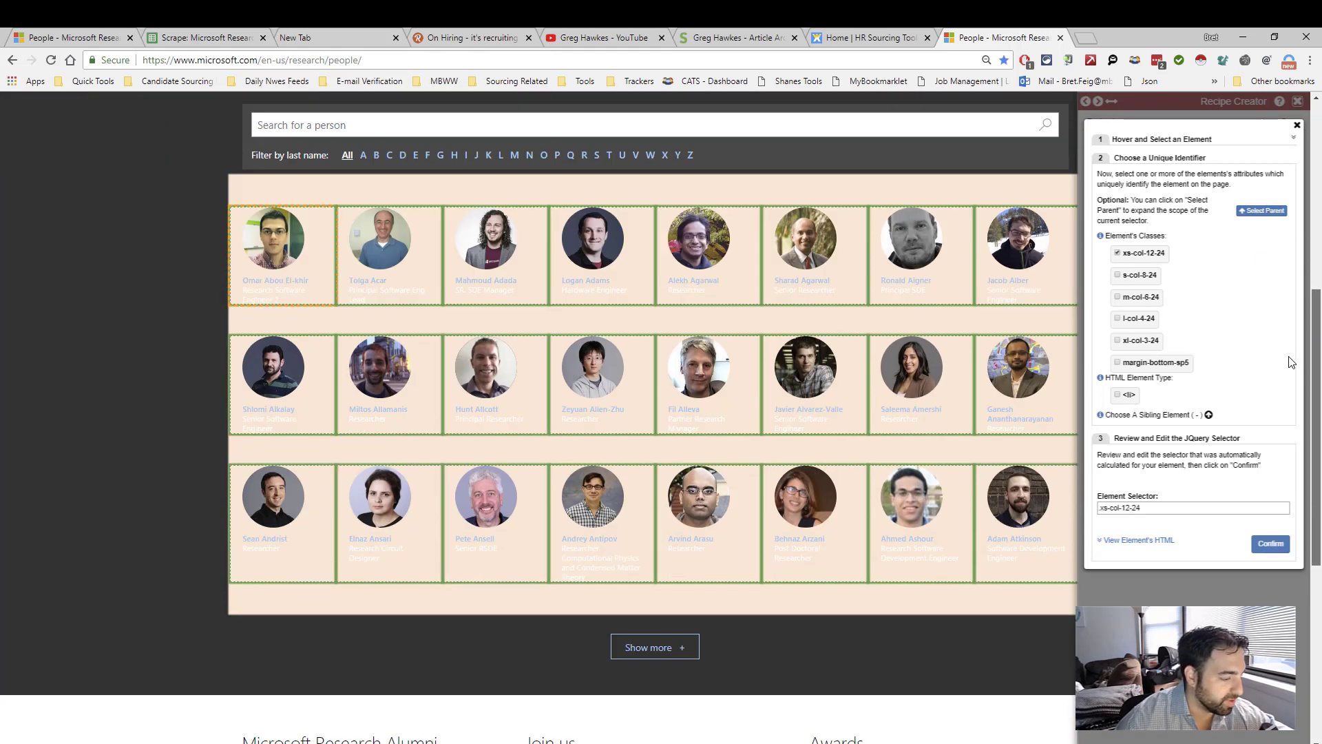
scroll(1278, 354, up, 3)
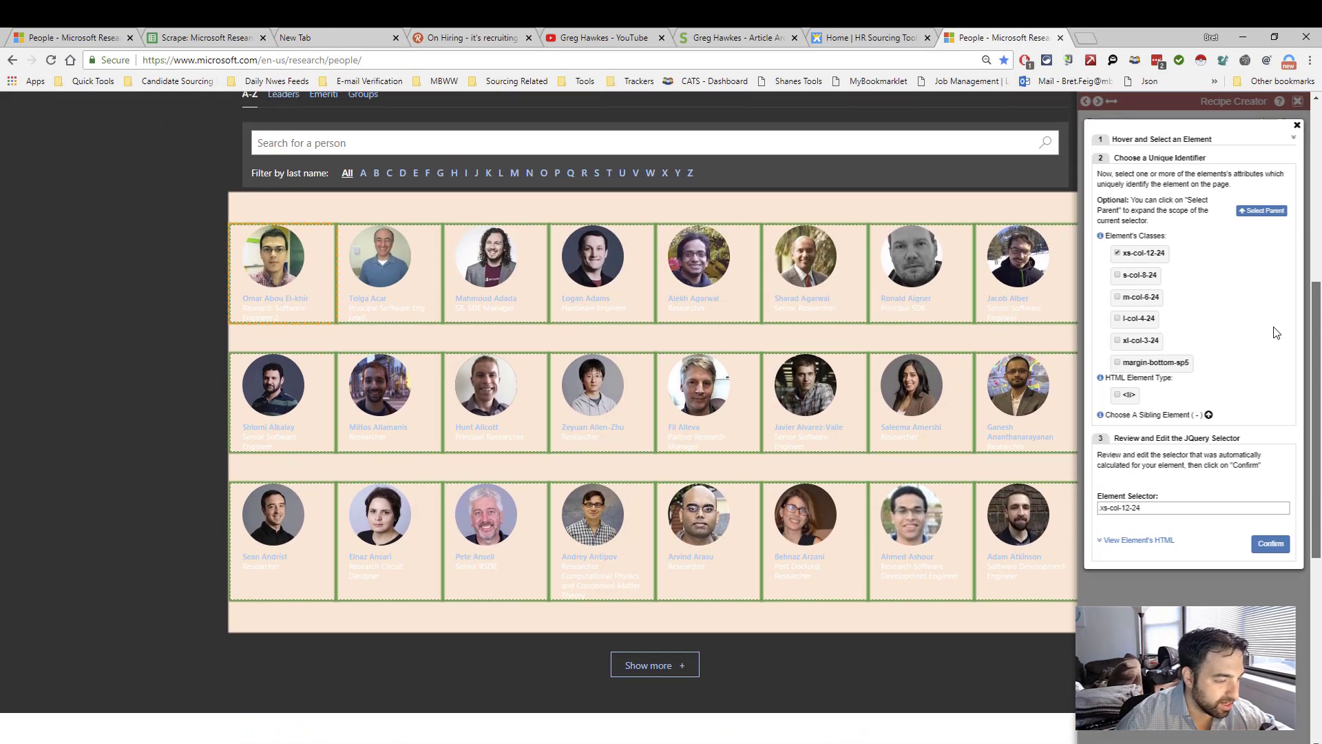
scroll(1276, 333, up, 1)
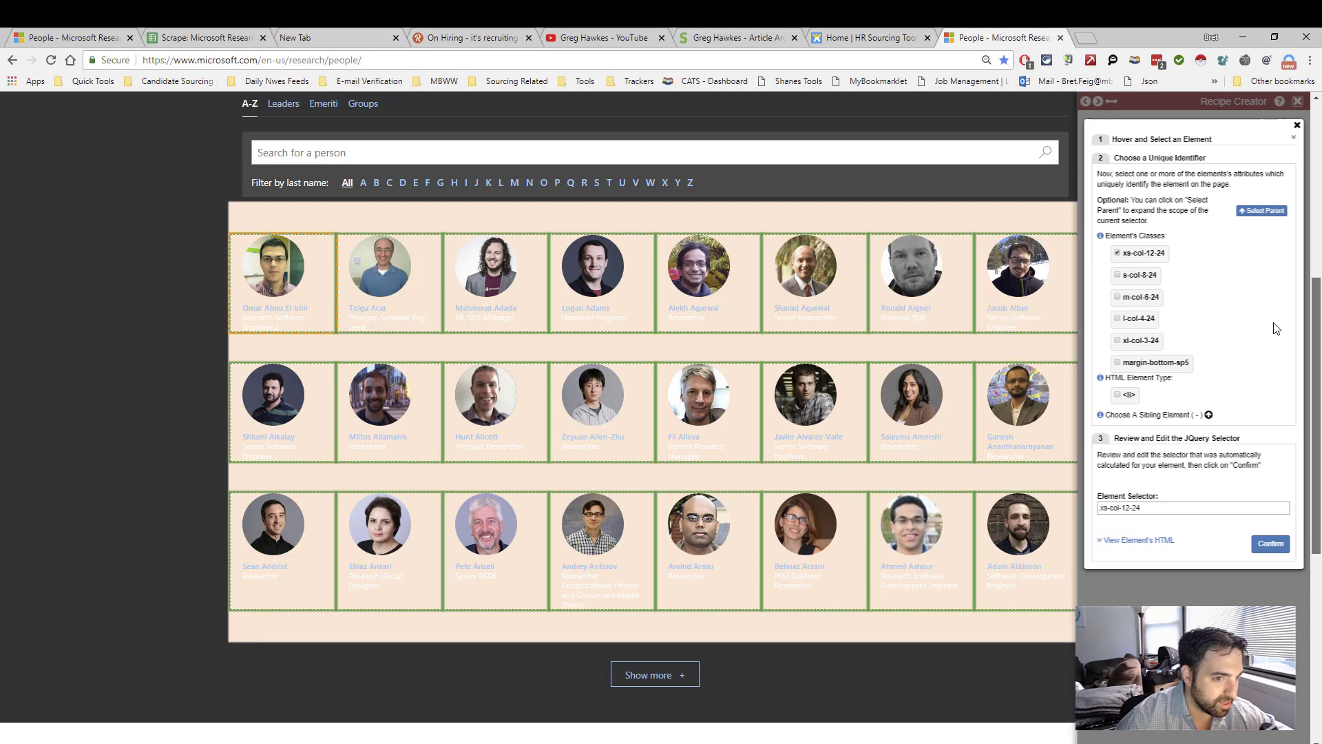
click(1117, 255)
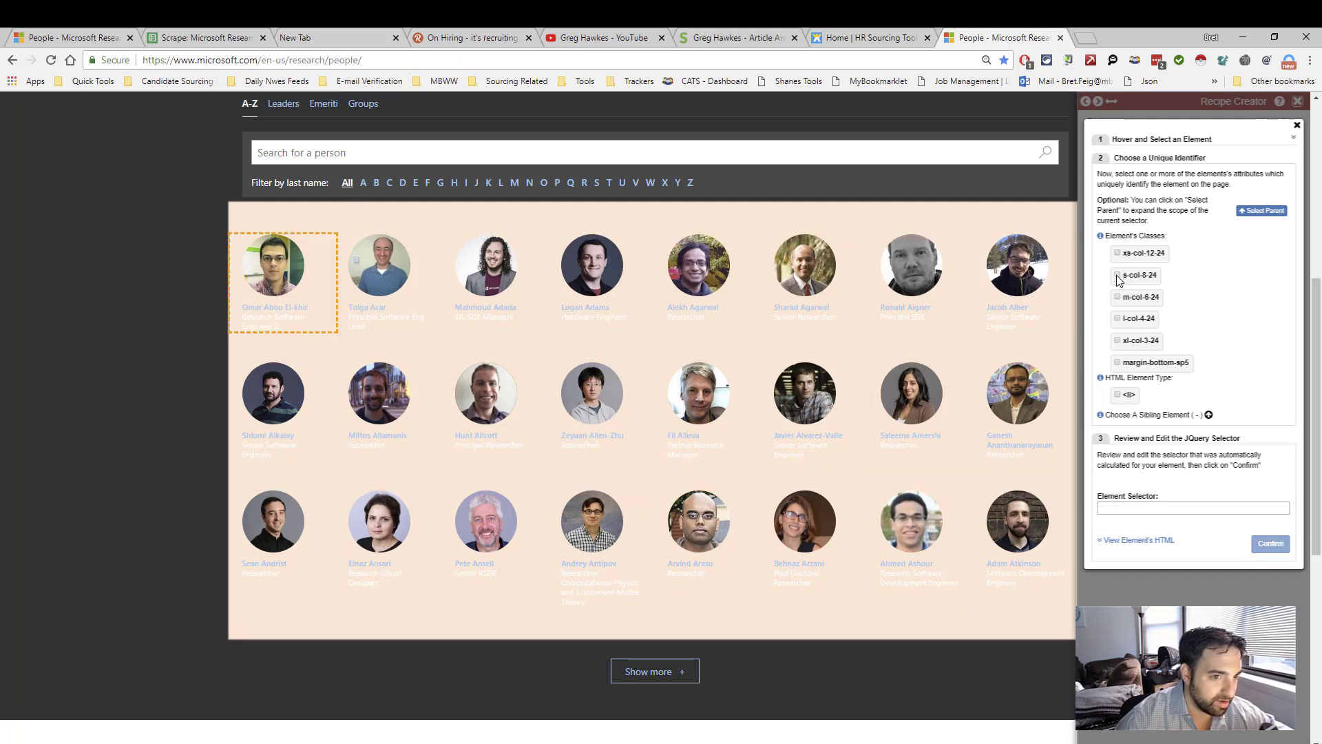
- Test the s-col-8-24, m-col-6-24 and l-col-4-24 classes one at a time as row identifiers, clearing each
click(1117, 276)
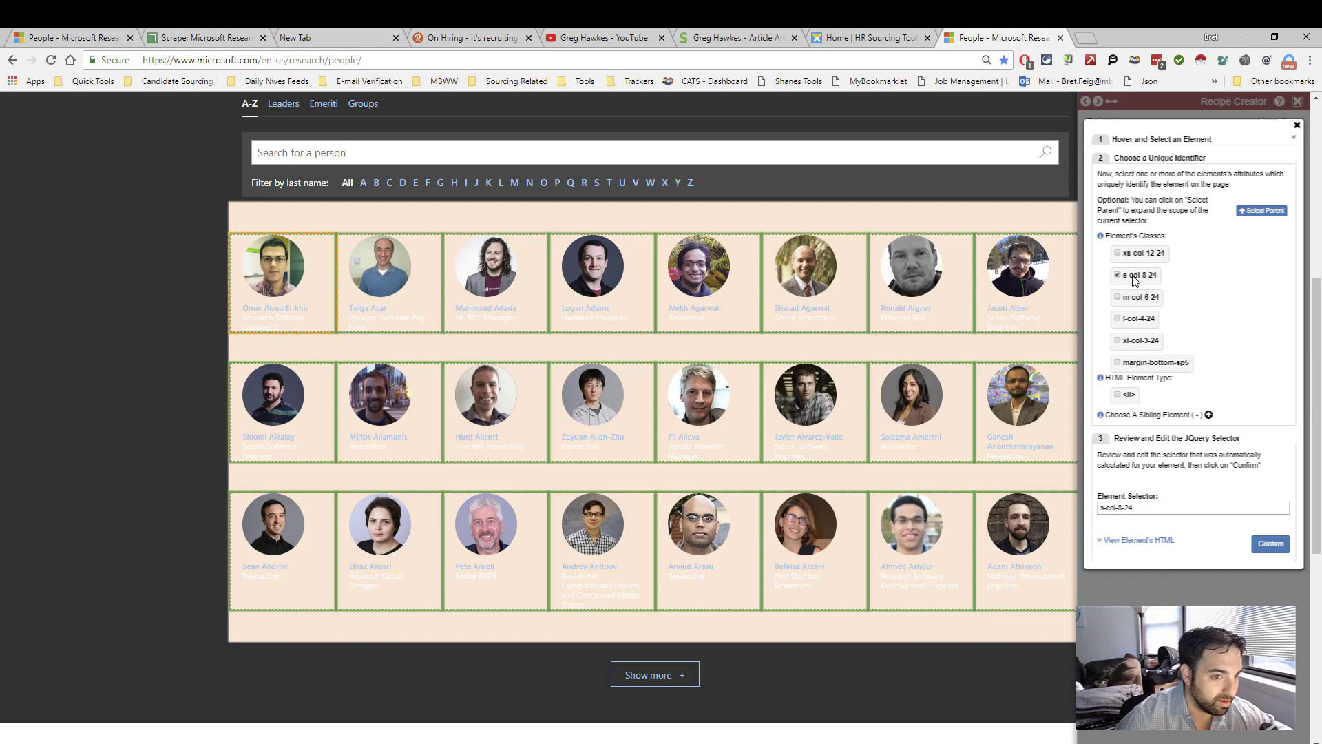
click(1129, 276)
click(1118, 295)
click(1118, 295)
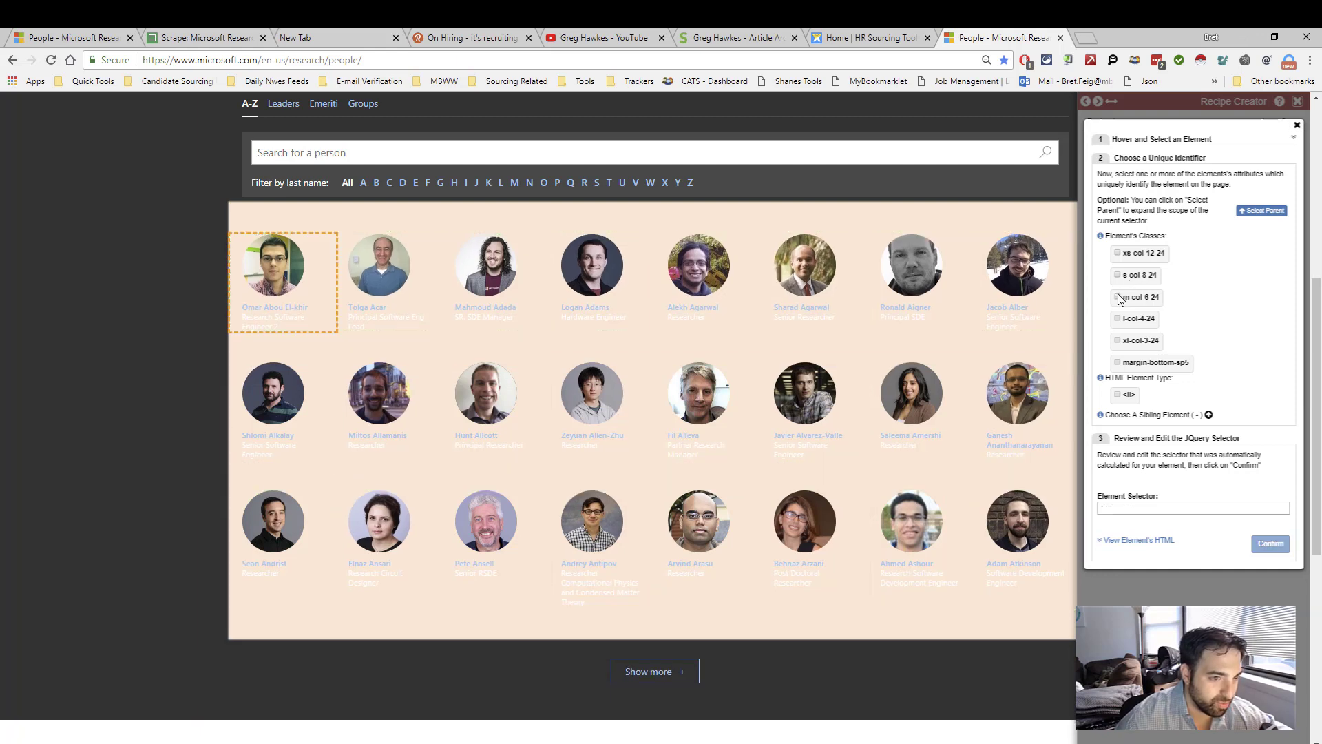
click(1118, 318)
click(1118, 319)
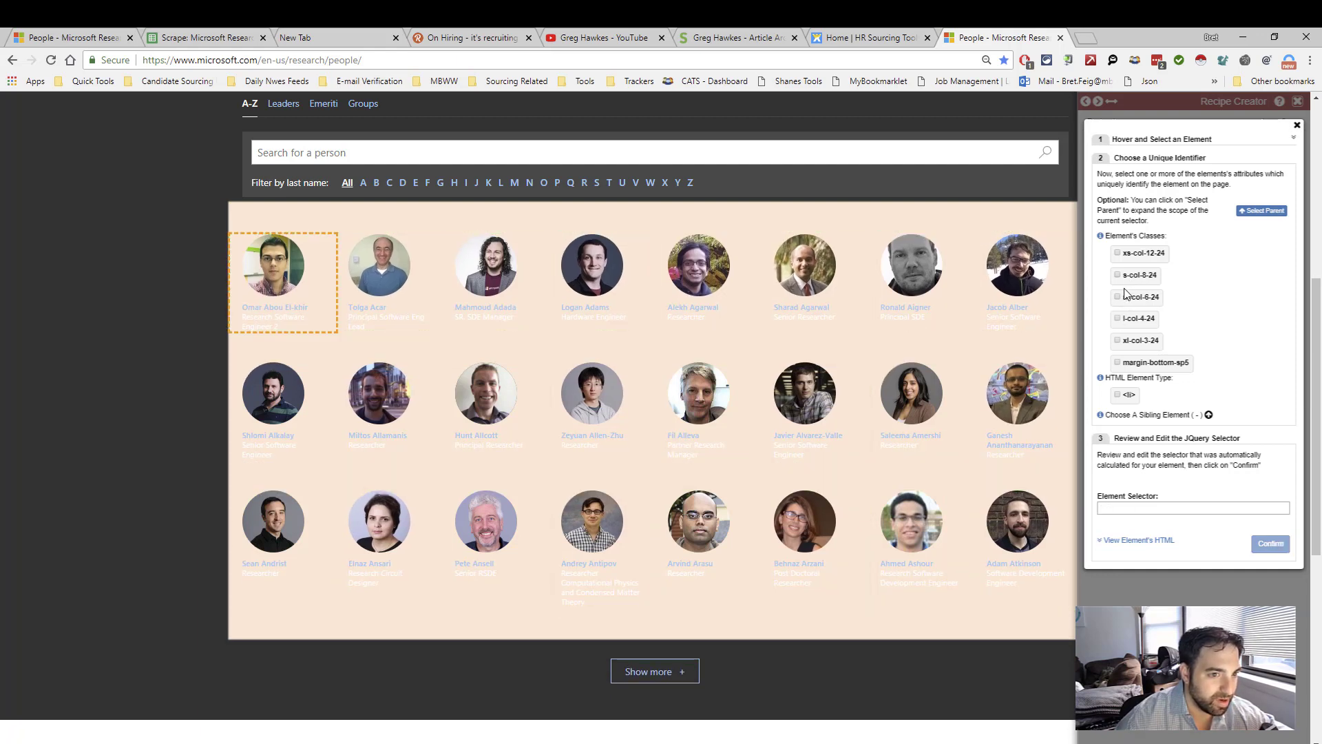
- Use the xs-col-12-24 class as the row selector, and reapply it after loading more people on the page
click(1119, 253)
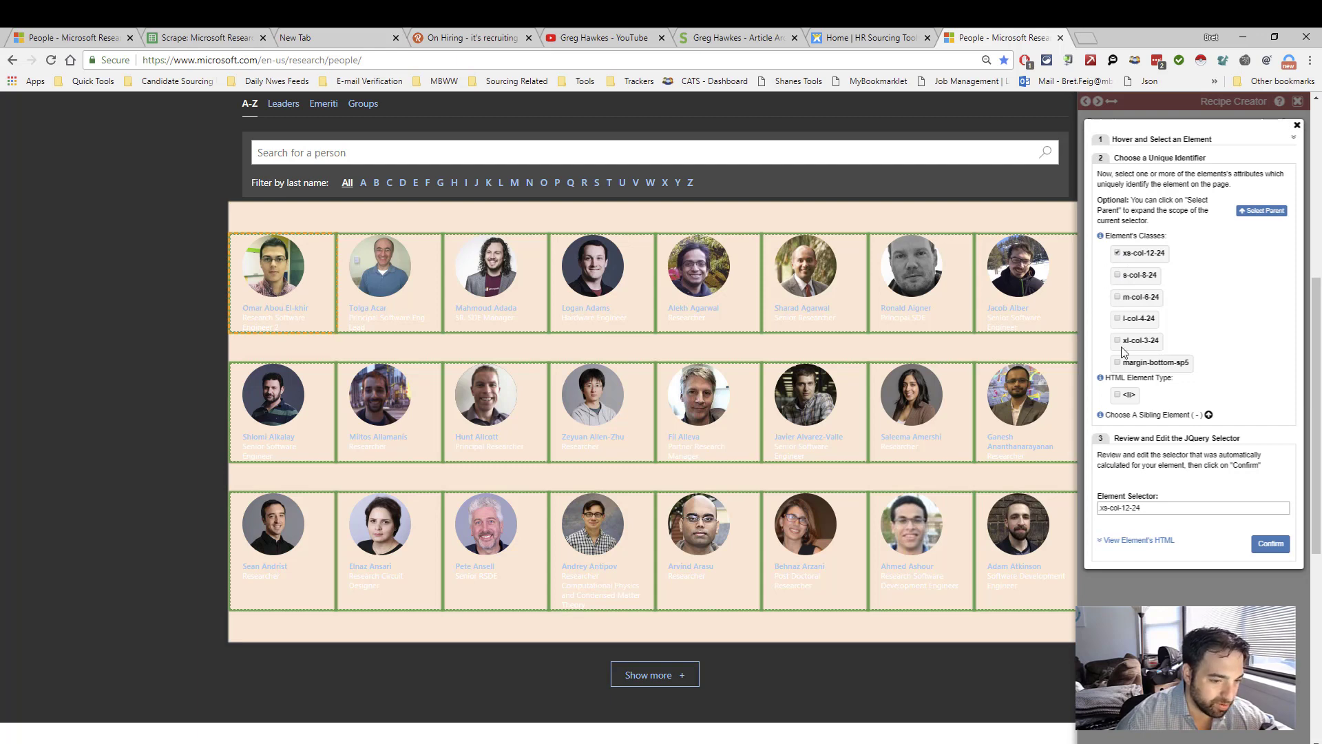
click(1253, 540)
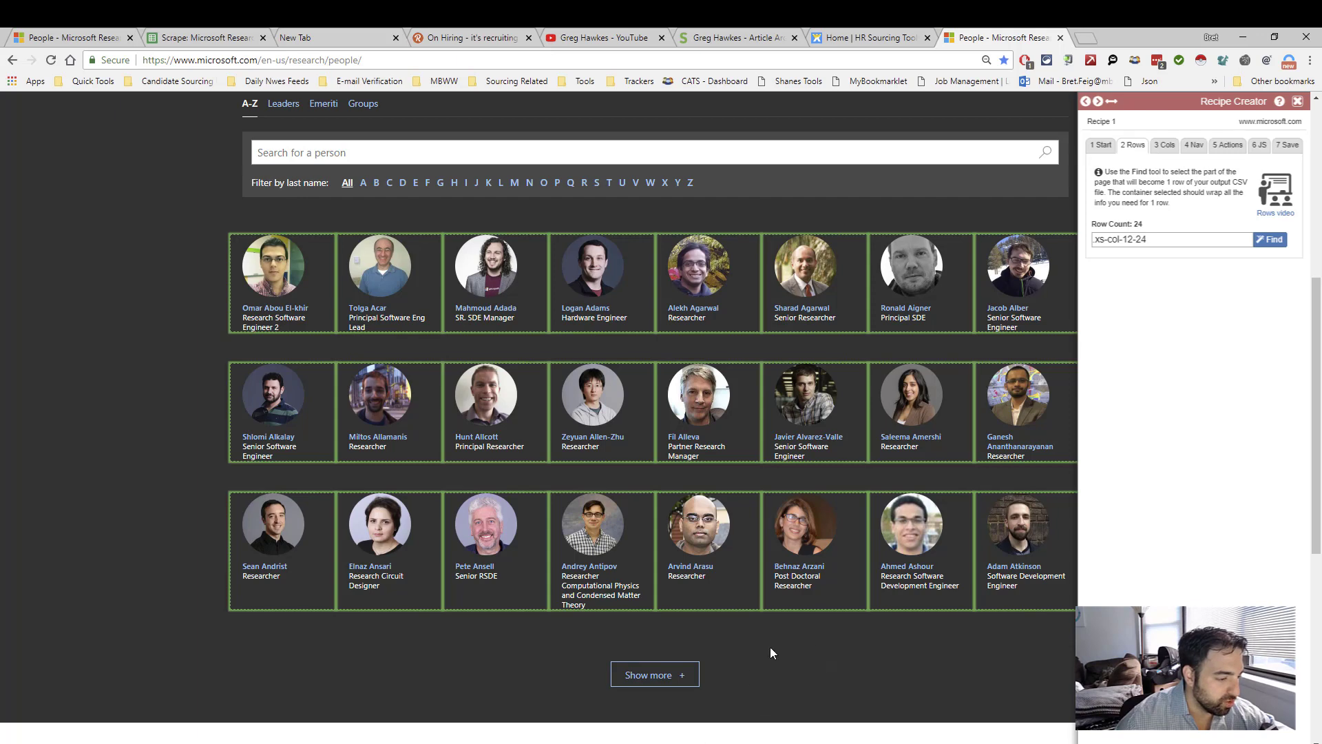
click(624, 684)
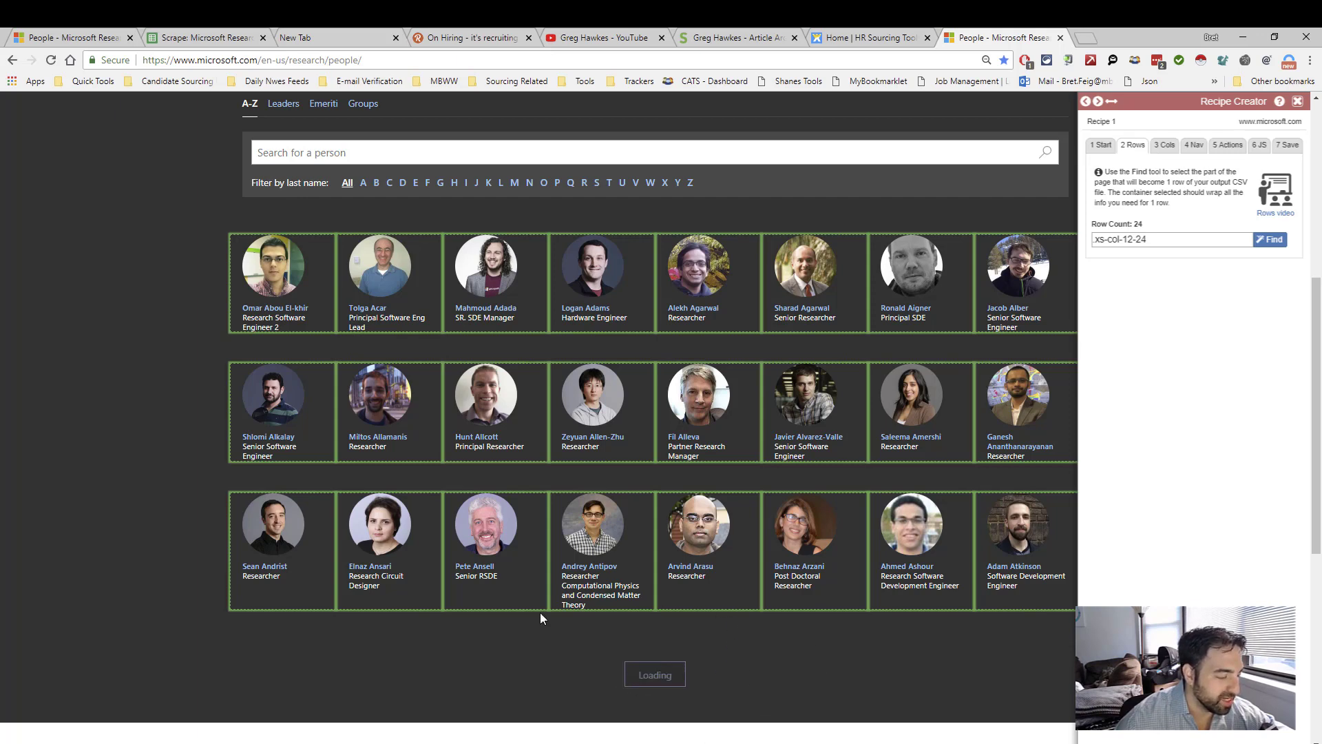
scroll(641, 635, down, 1)
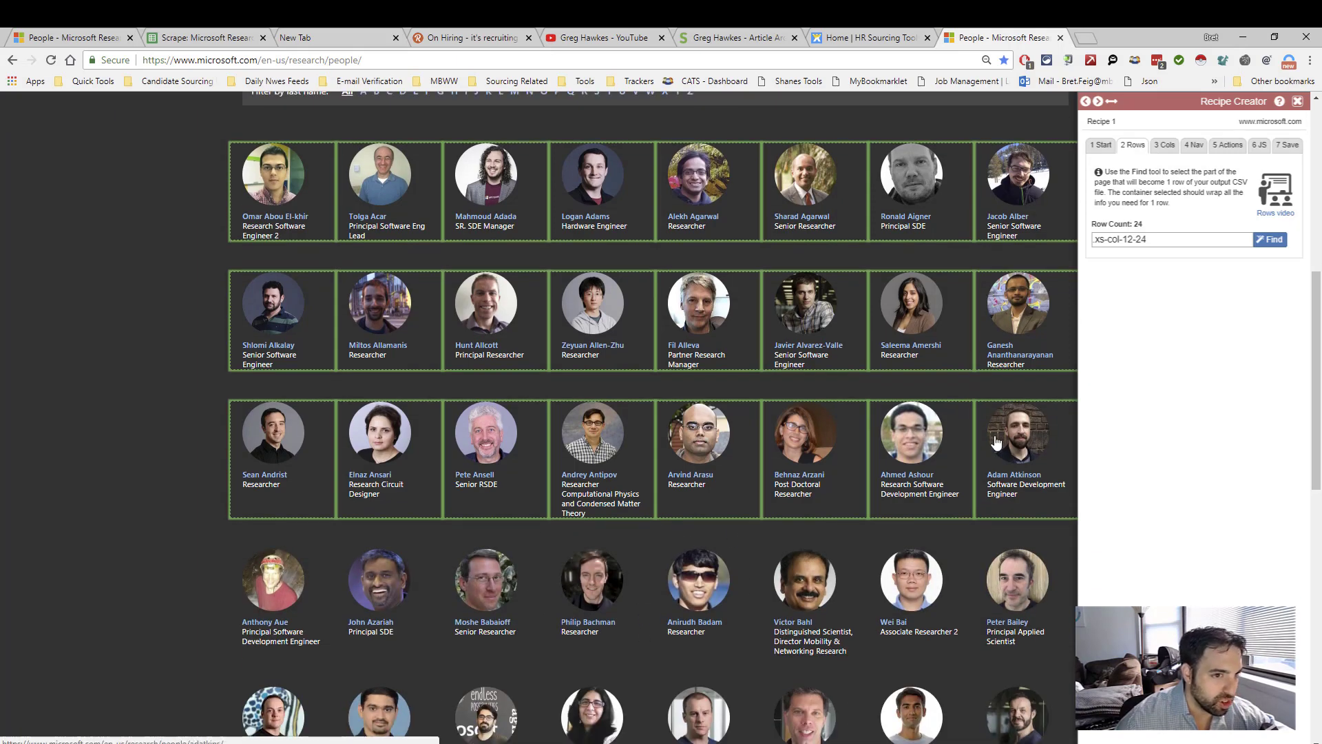
click(1293, 240)
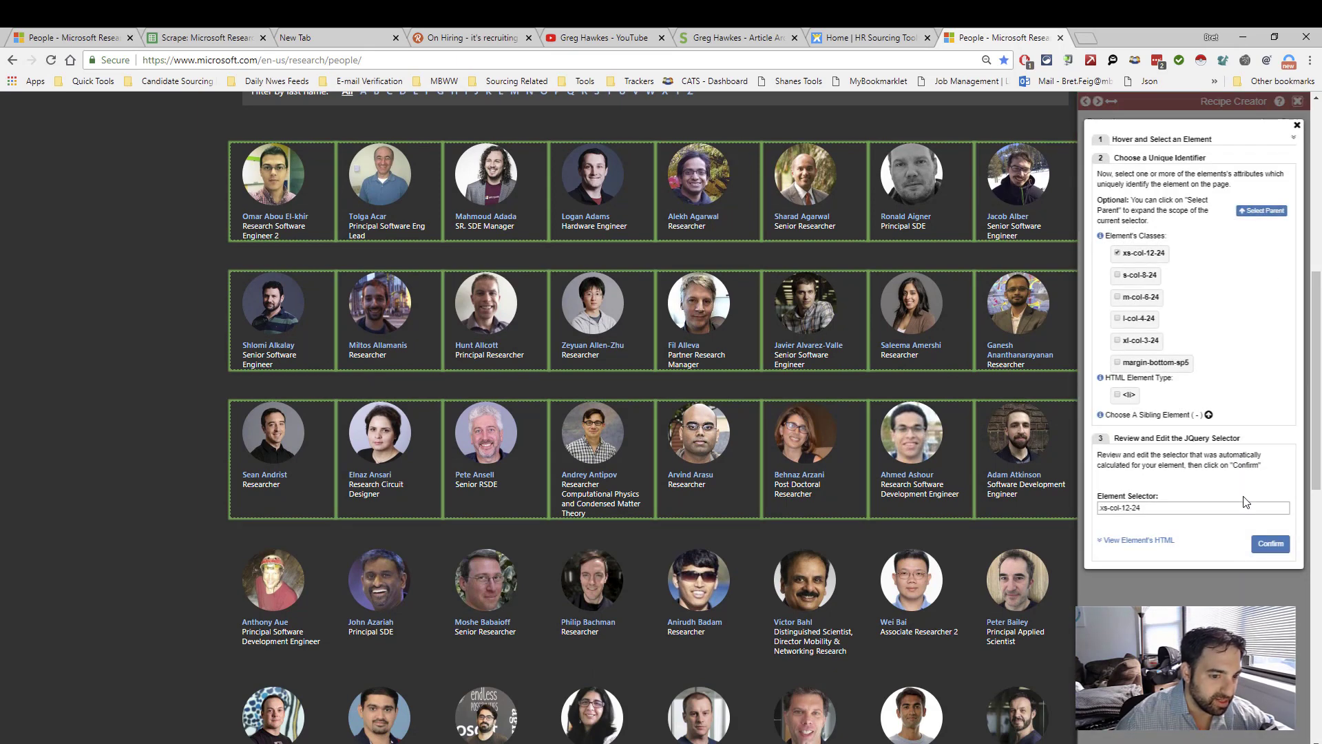
click(1264, 541)
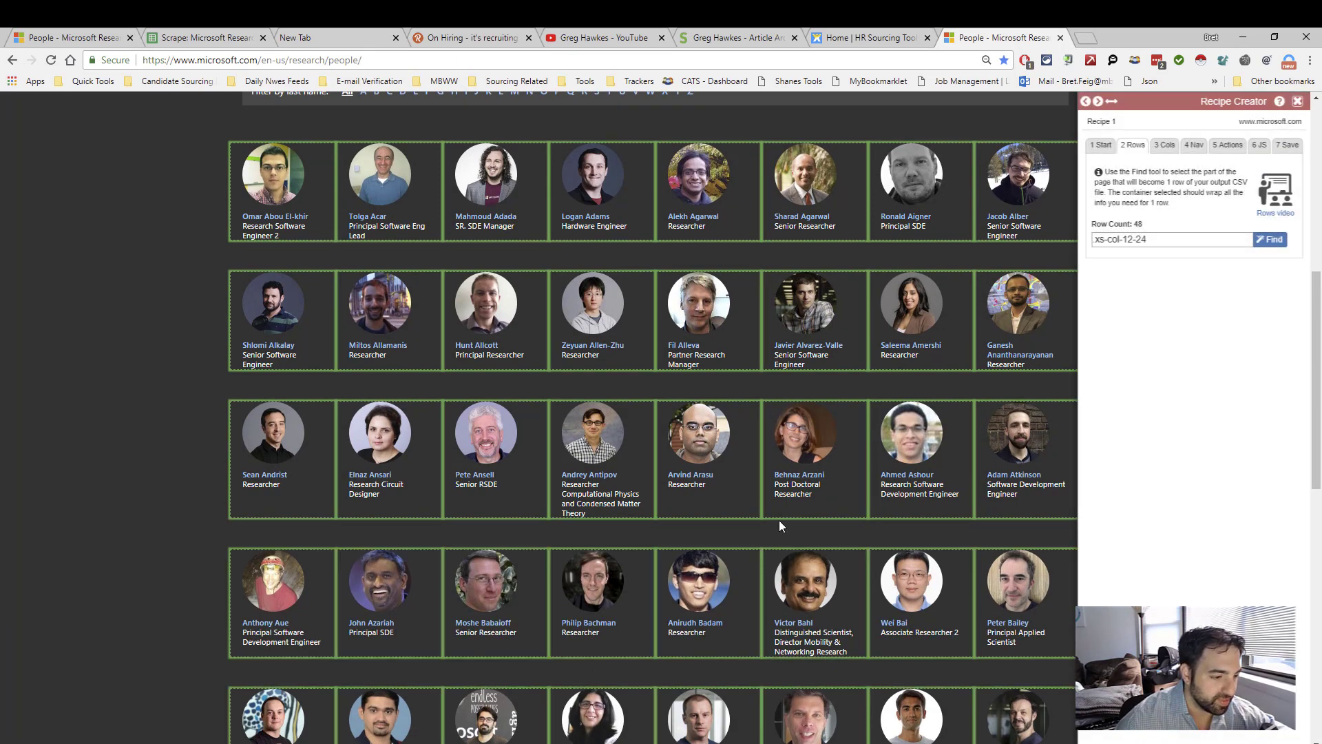
- Name the recipe's first column "Name" and select the first person's name on the page as its element
click(1170, 145)
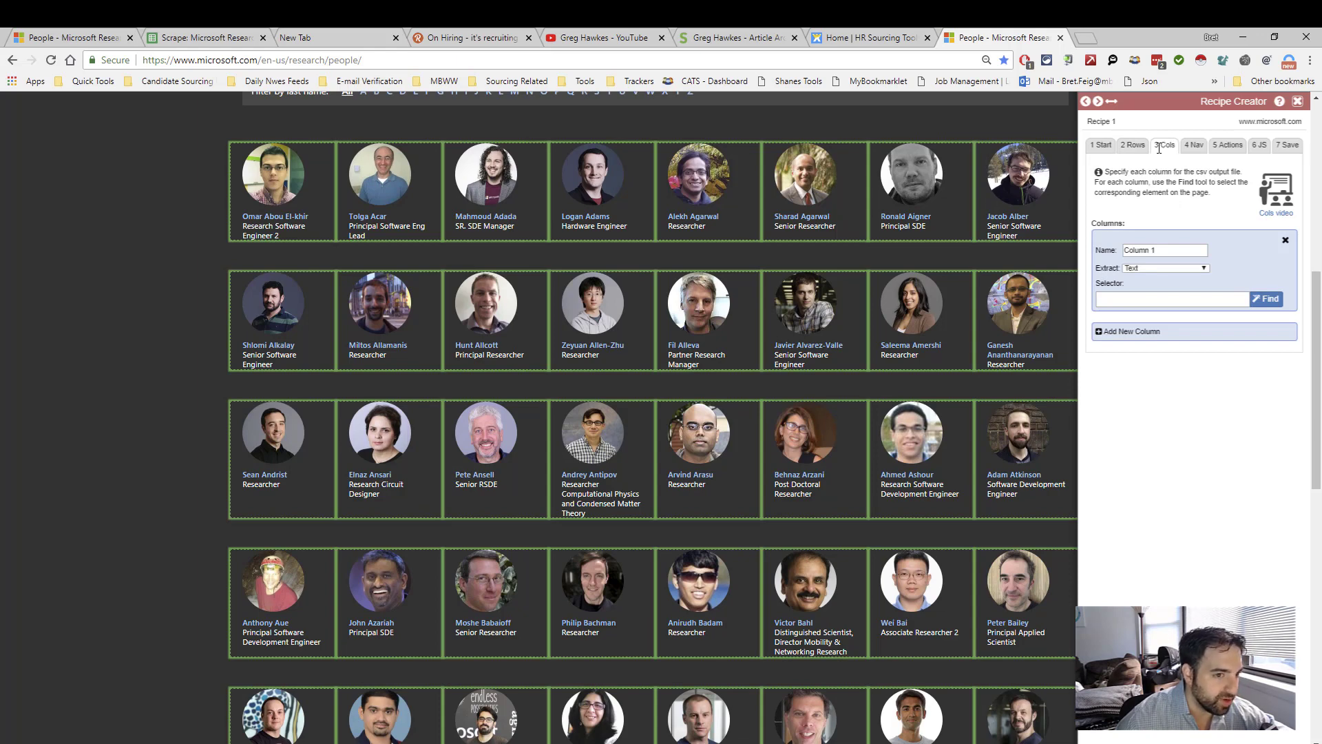
drag(1179, 251, 1119, 248)
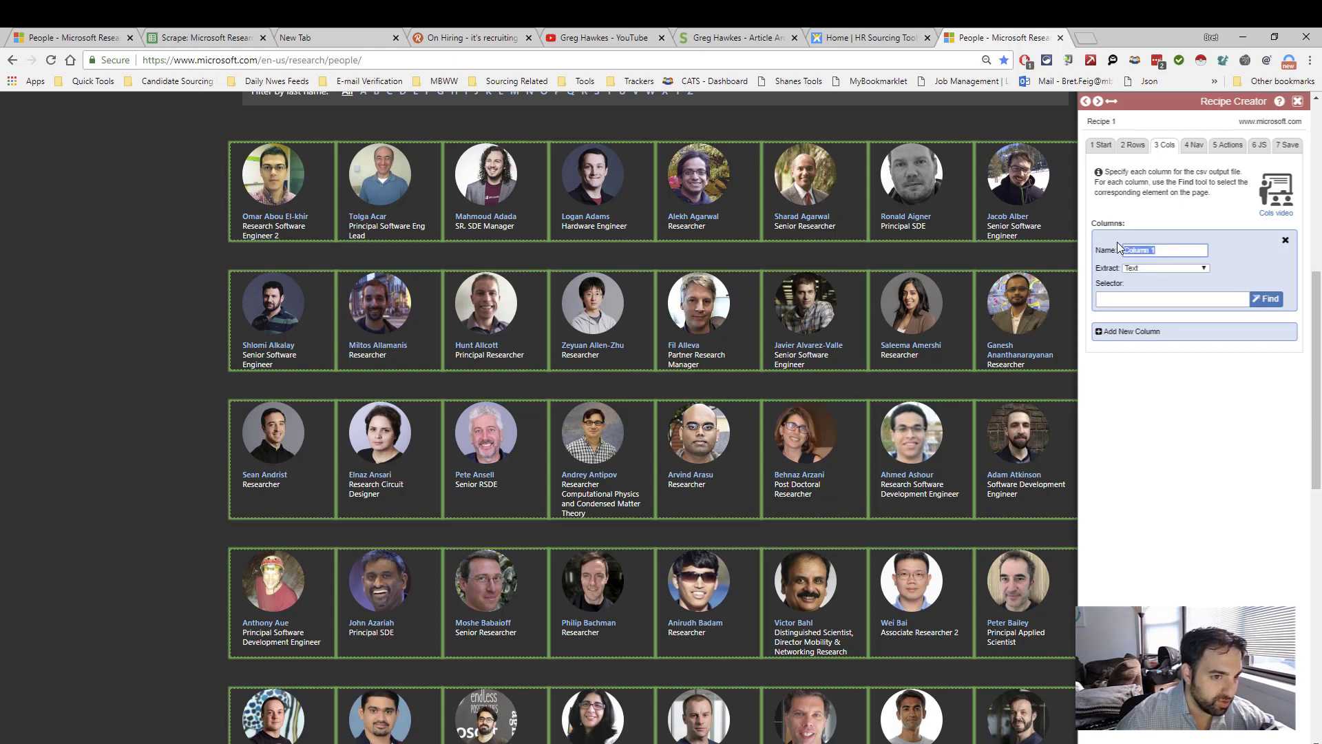
text(Name)
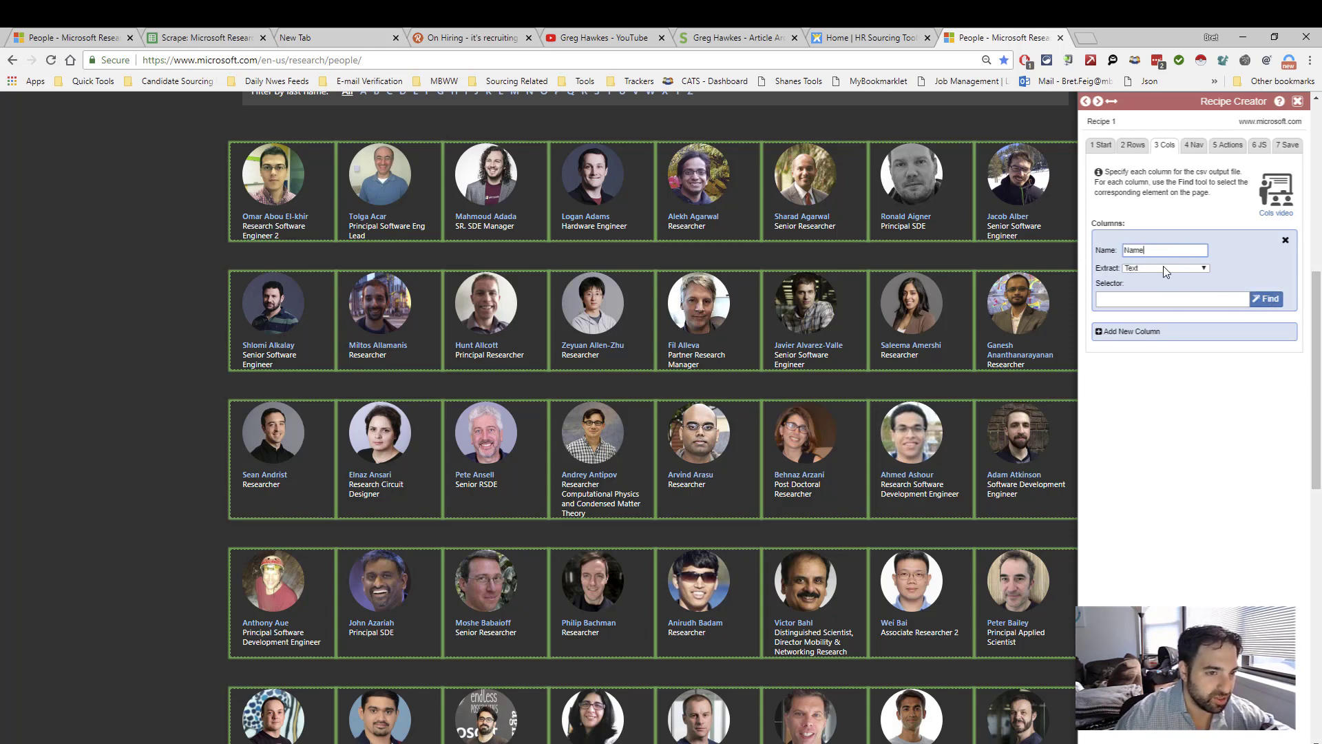
click(1266, 299)
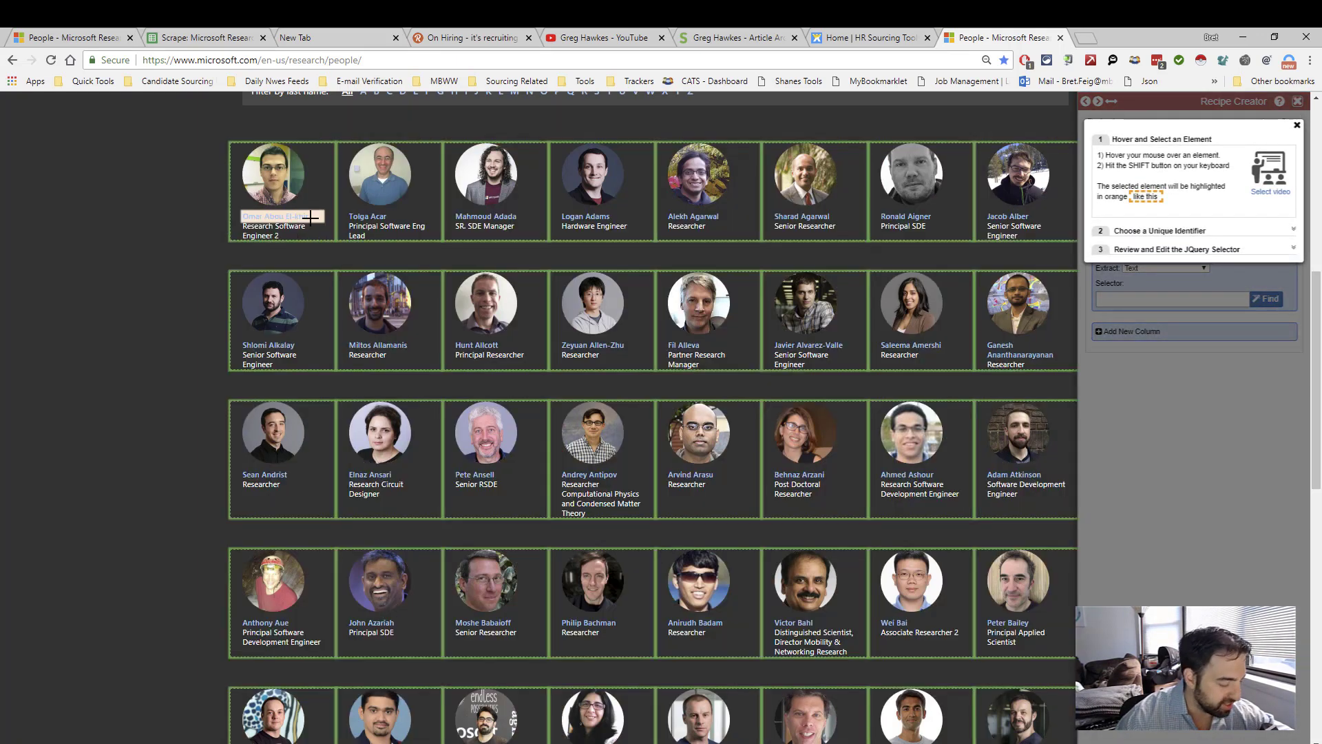
key(shift)
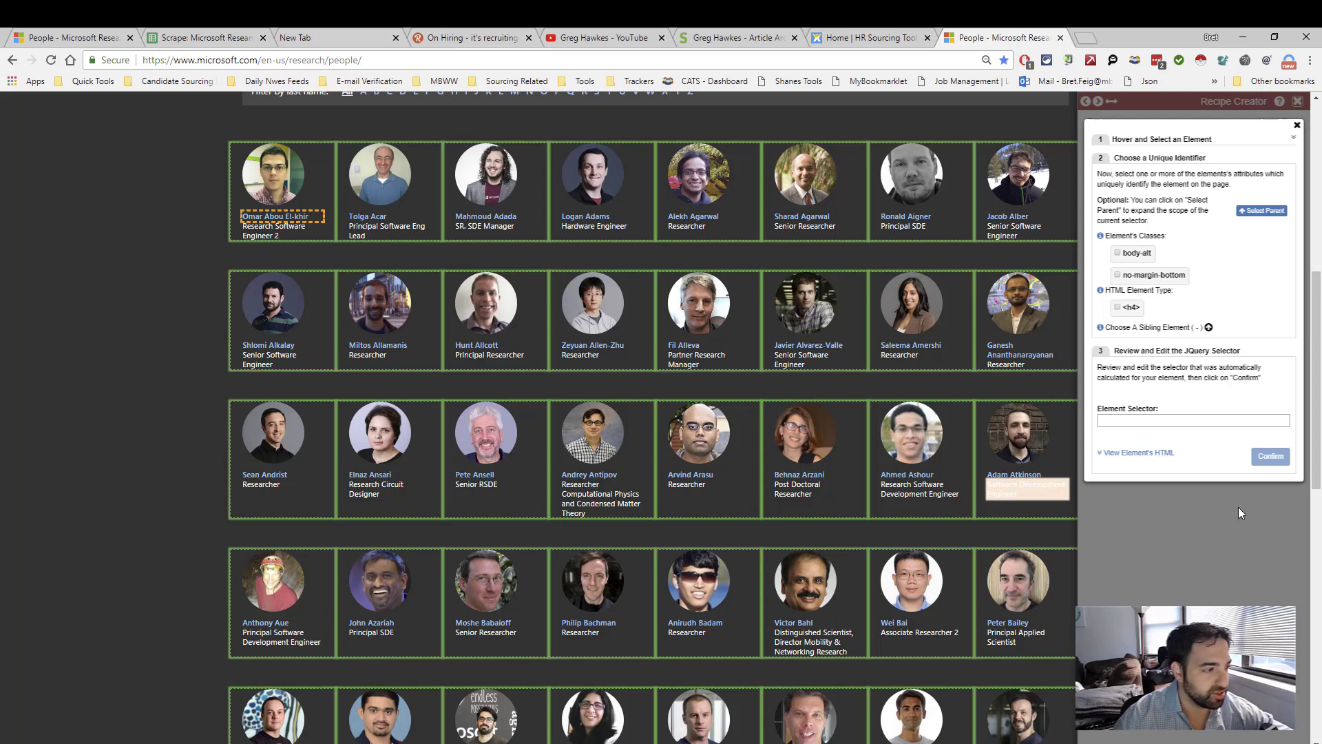
- Test the <h4> element type and the no-margin-bottom and body-alt classes one at a time as Name column identifiers, clearing each
click(1117, 308)
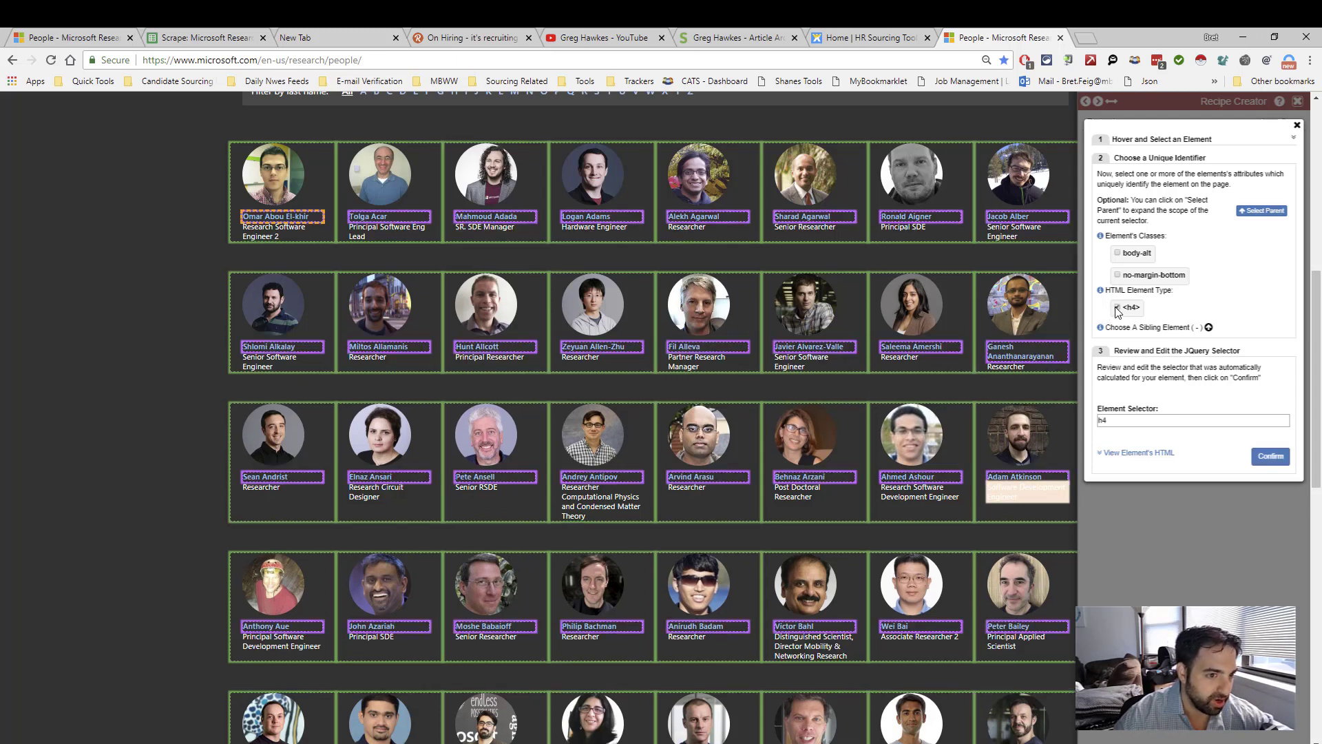
click(1117, 309)
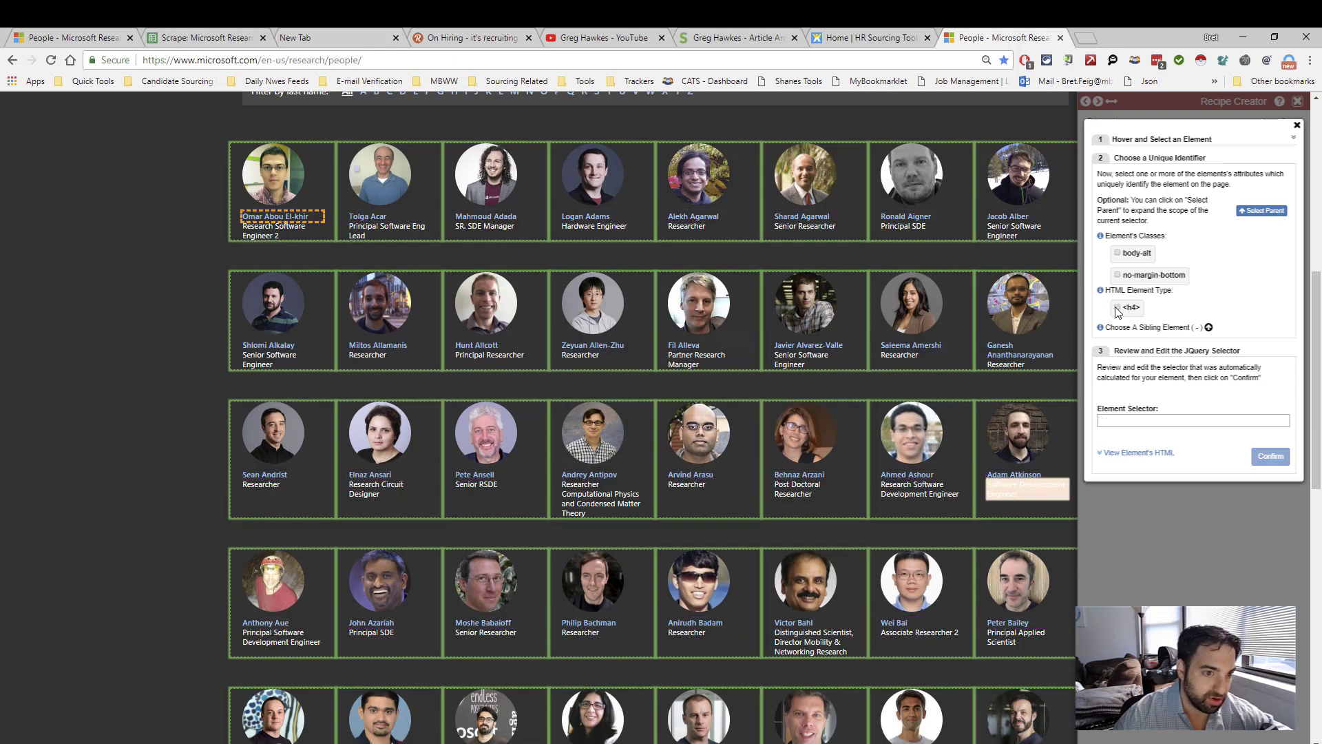
click(1118, 275)
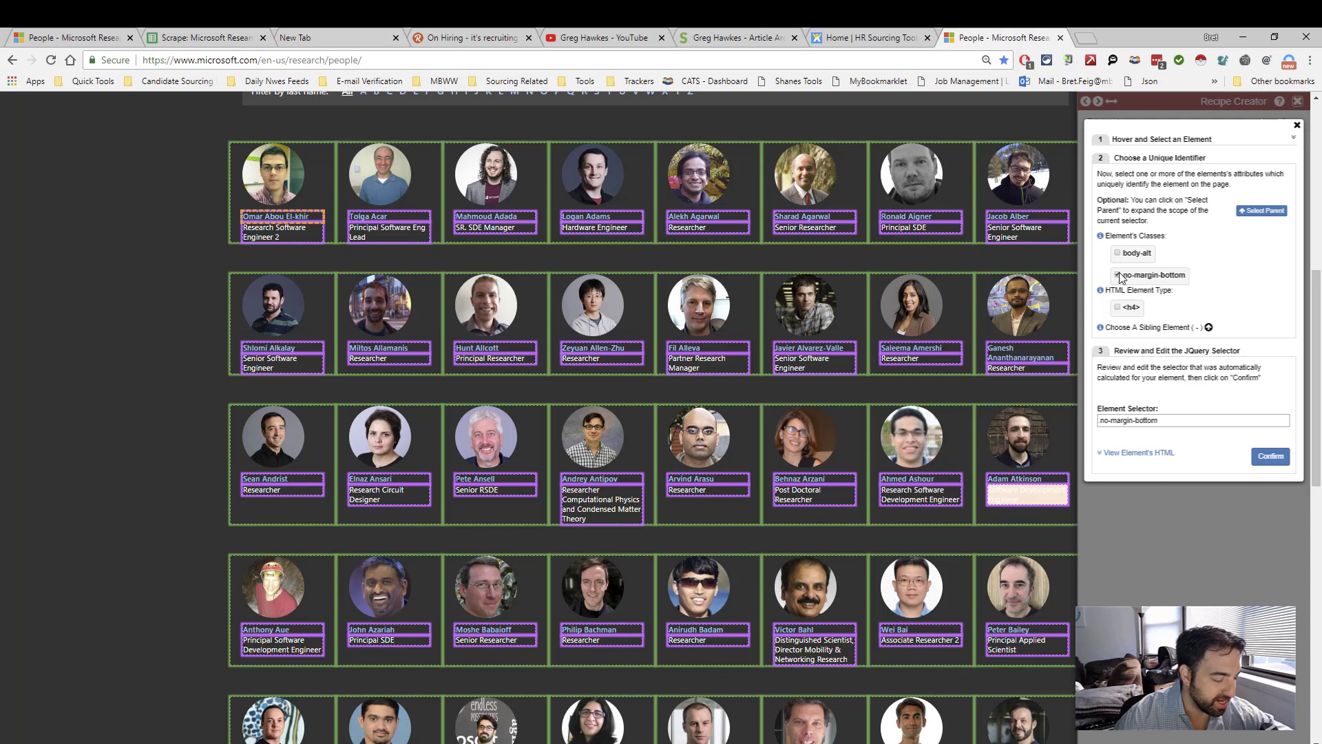
click(1119, 275)
click(1119, 254)
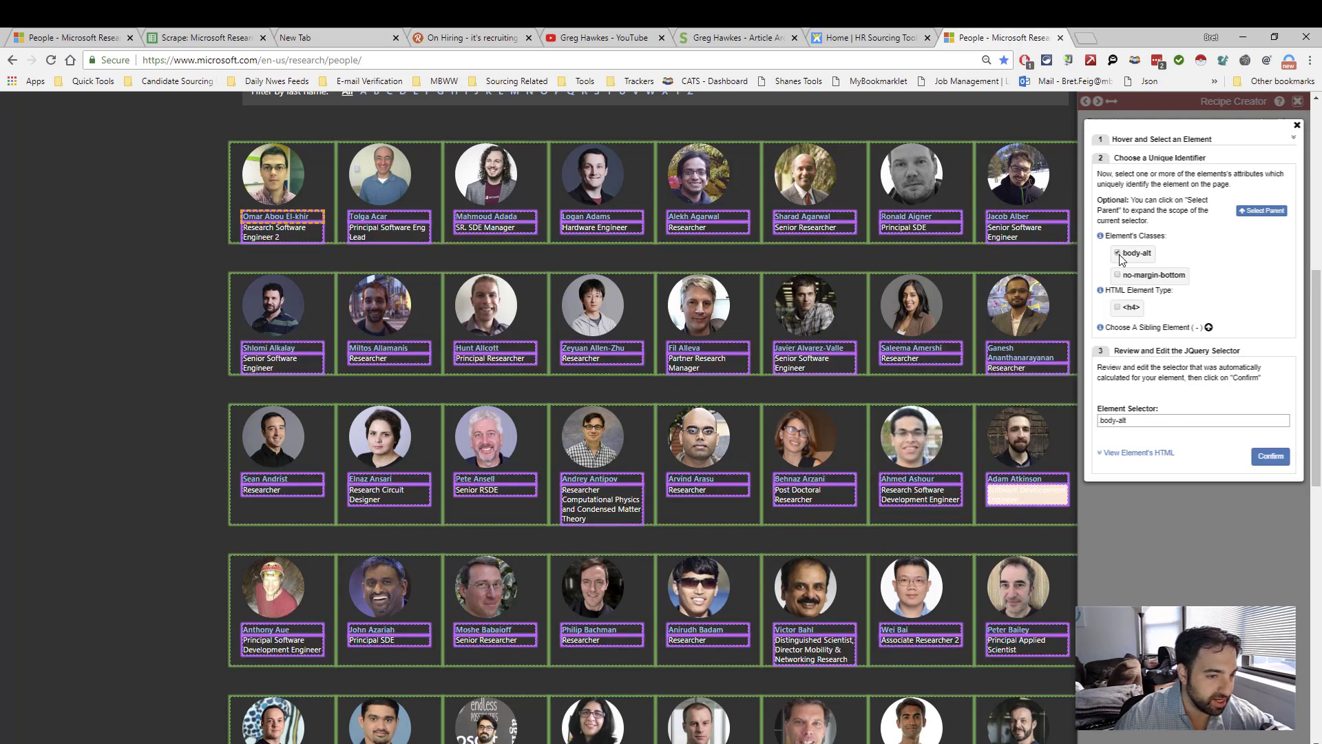
click(1118, 253)
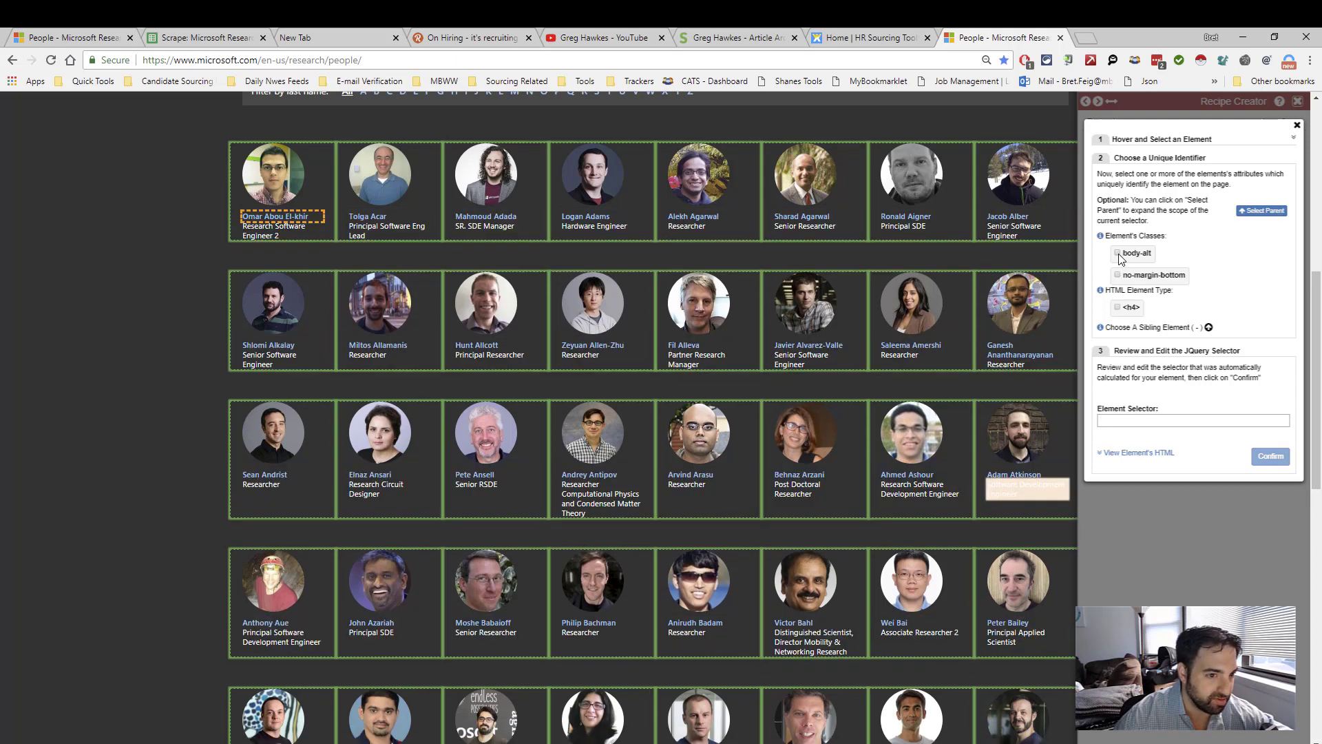
- Set the <h4> element type as the Name column's selector and confirm it
click(1117, 308)
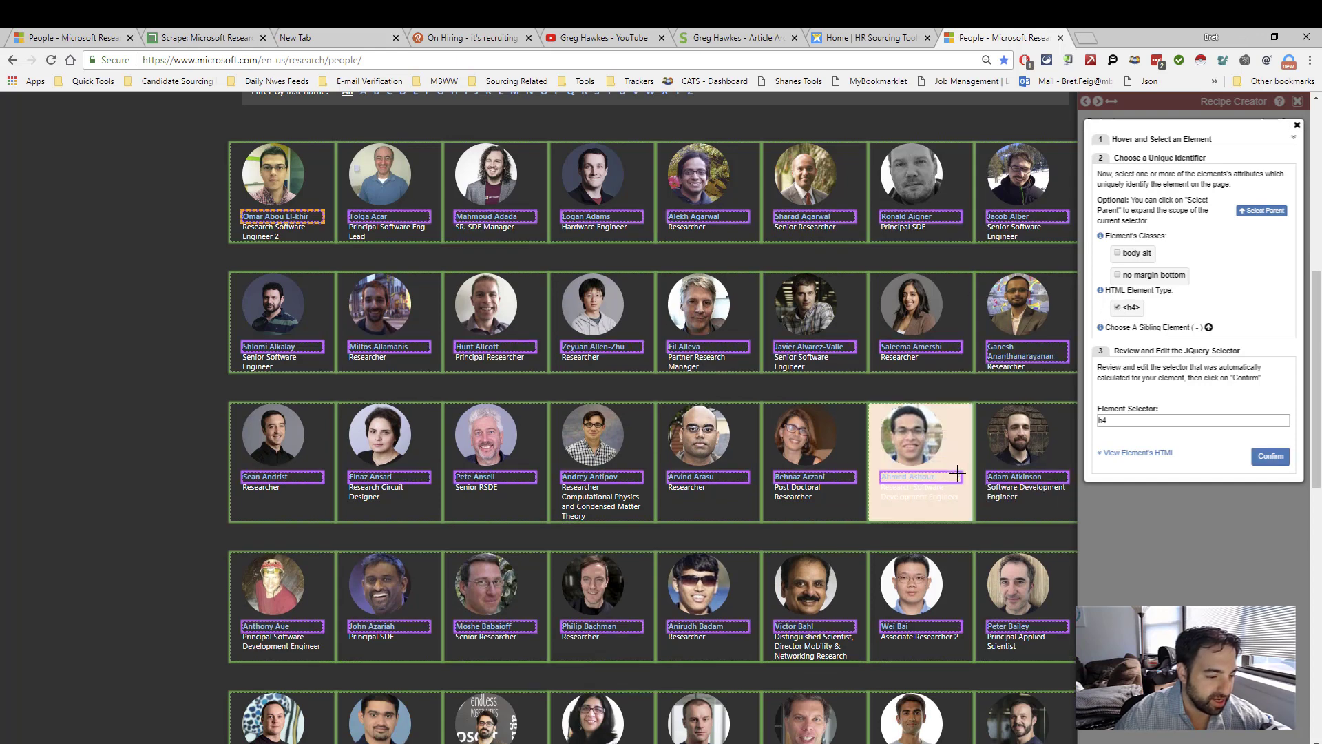
scroll(954, 482, down, 2)
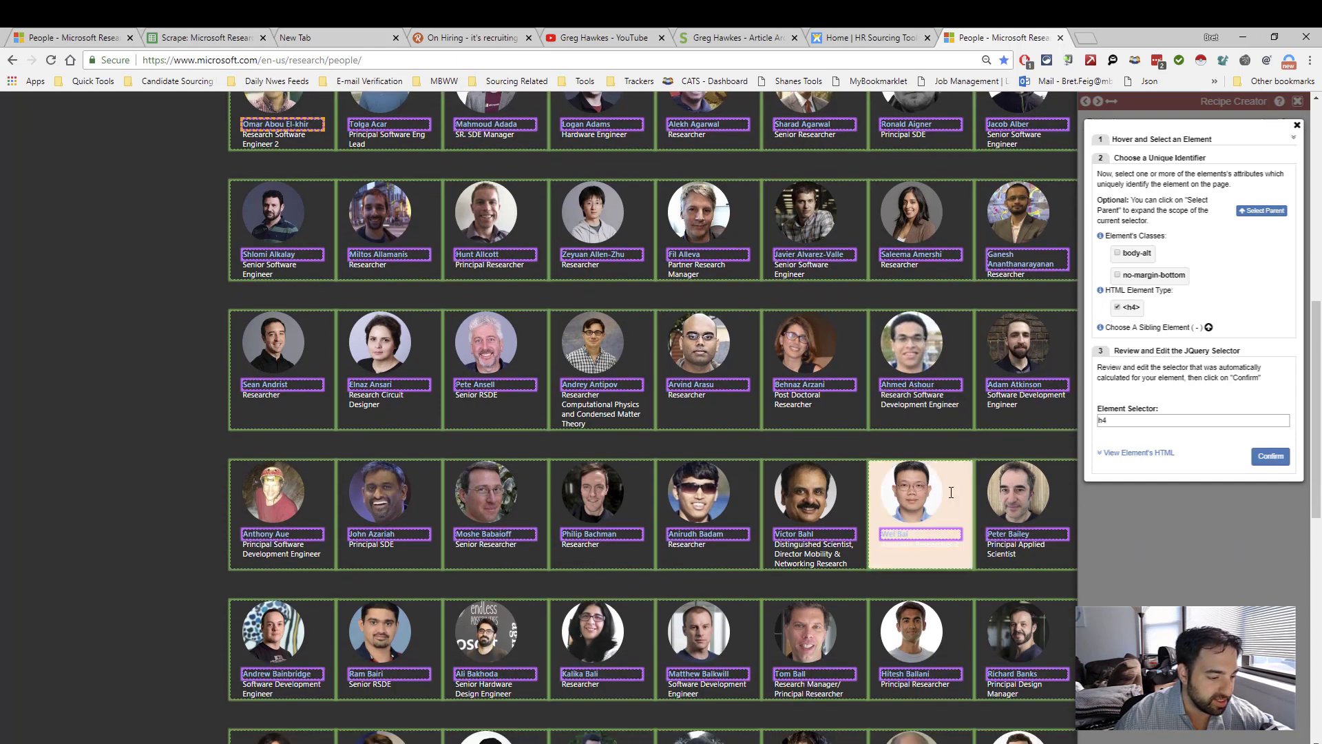
click(1255, 458)
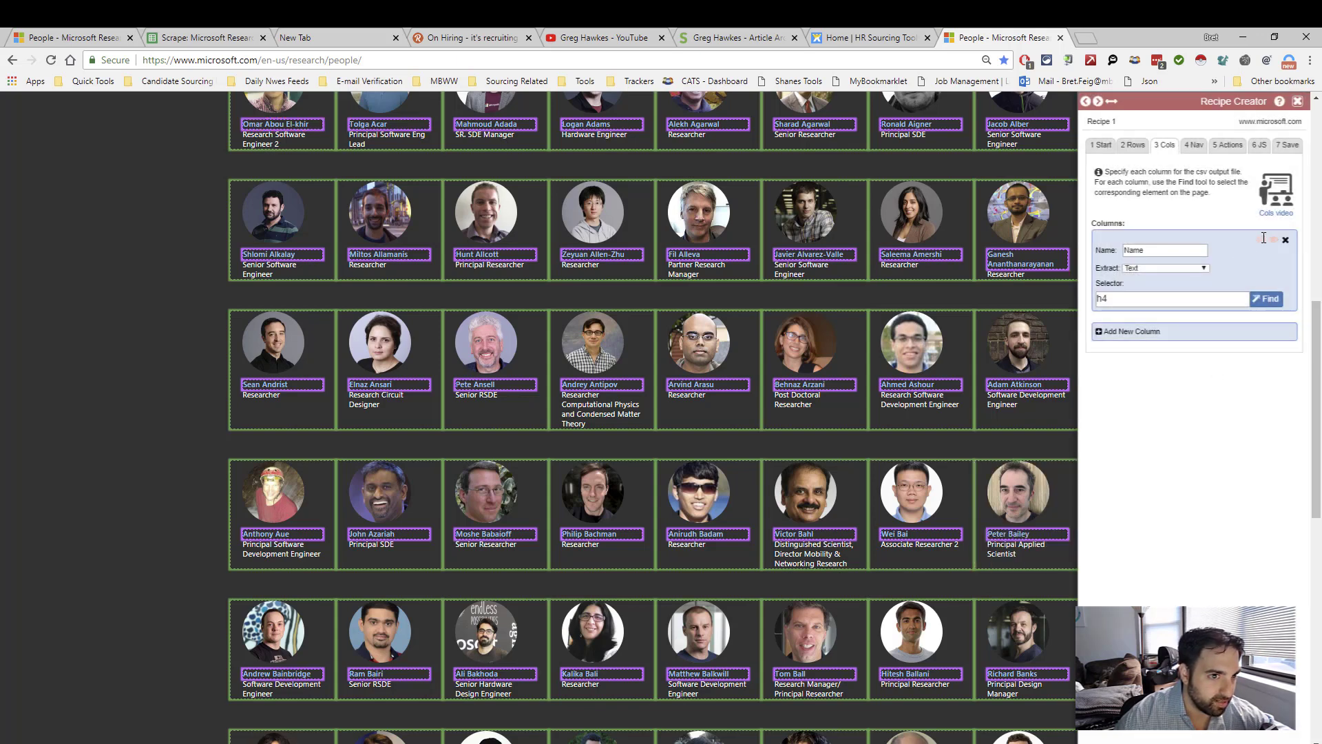
- Compare the row count with the Name column's count and check the column's data preview against the people on the page
click(1133, 145)
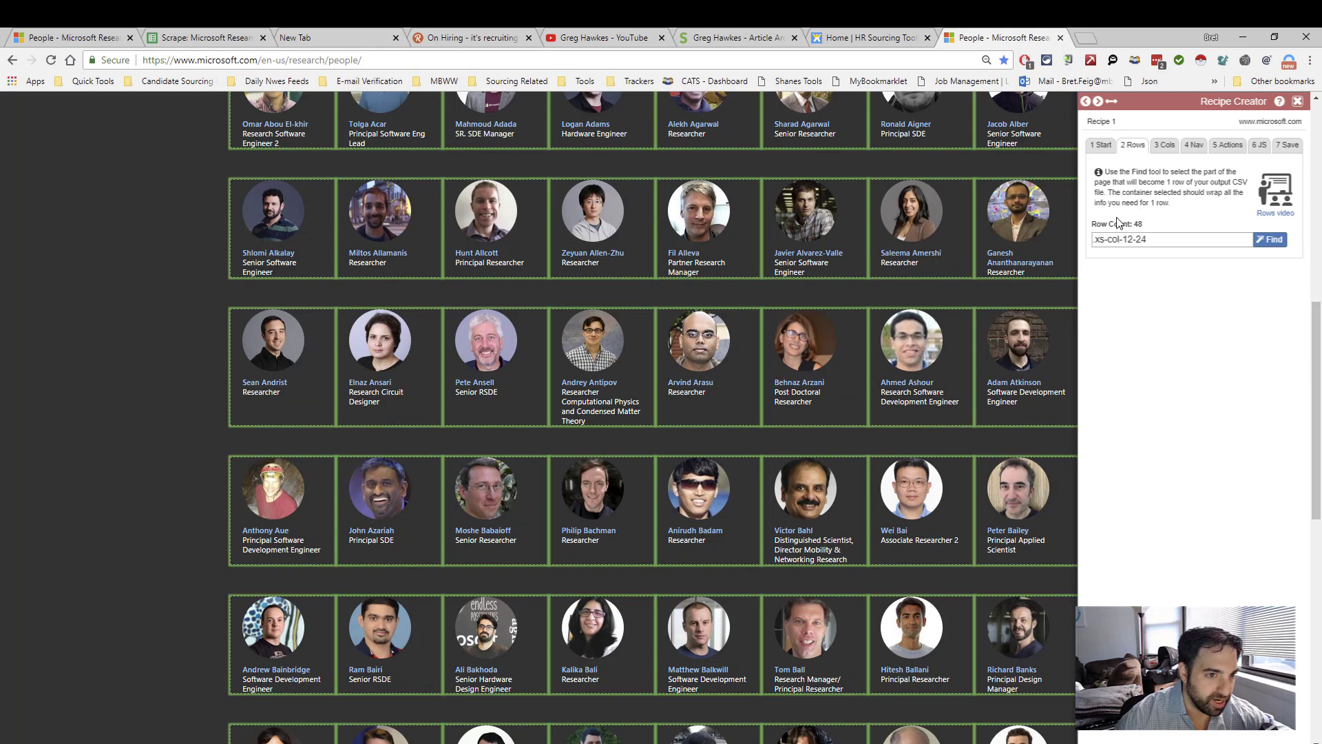
click(1164, 145)
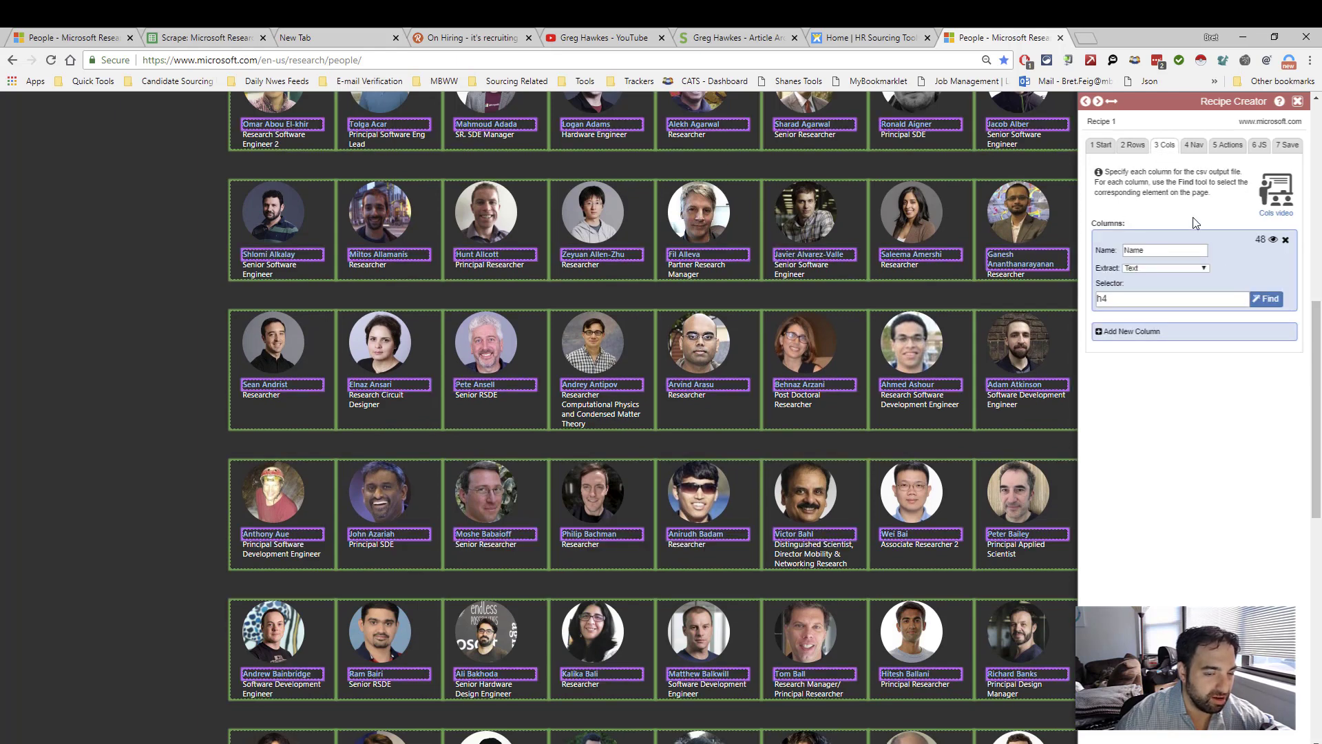
click(1268, 241)
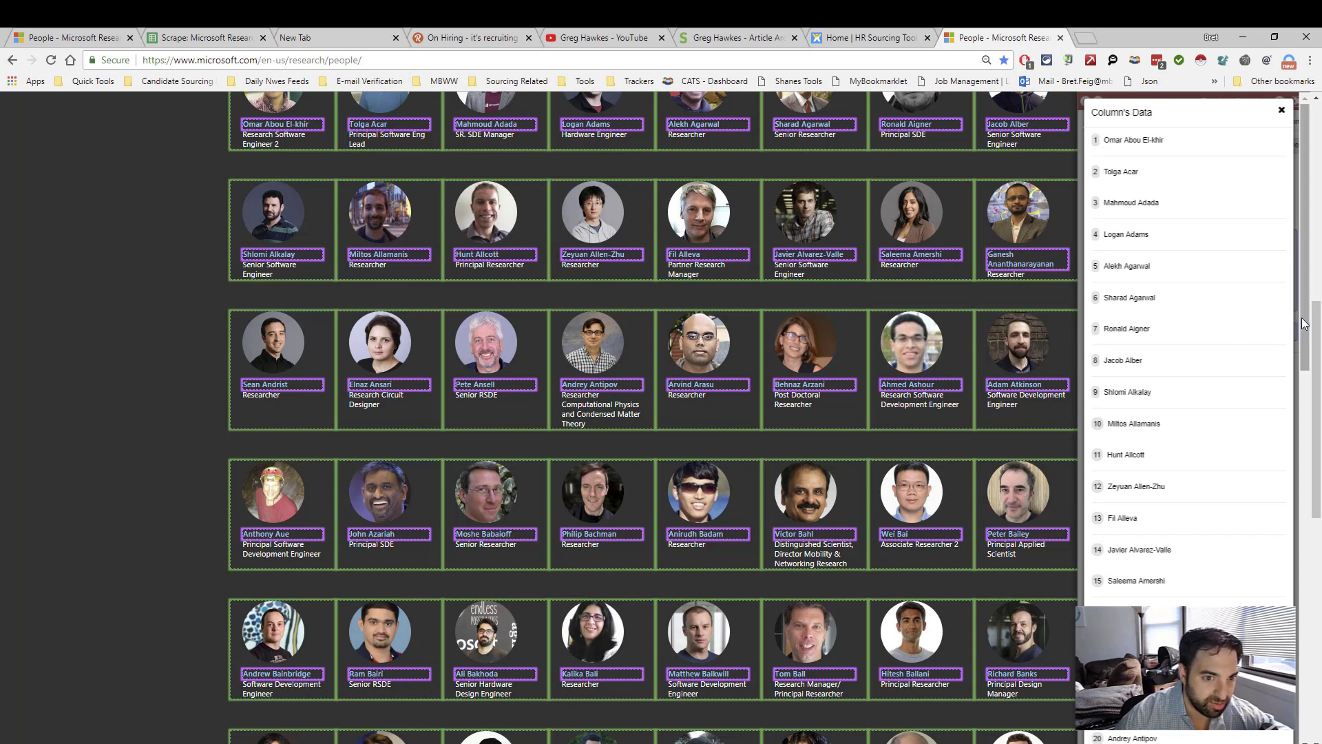
drag(1304, 319, 1242, 136)
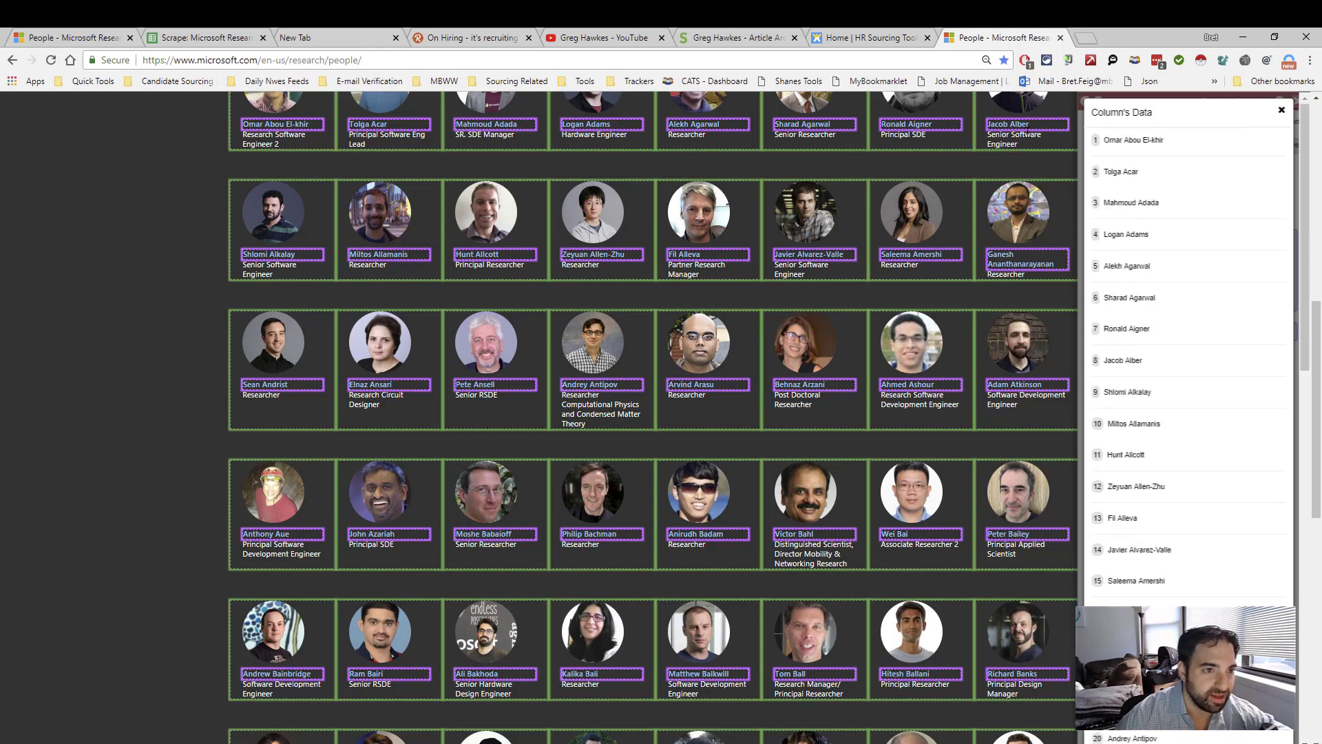
scroll(368, 219, down, 1)
scroll(336, 346, up, 2)
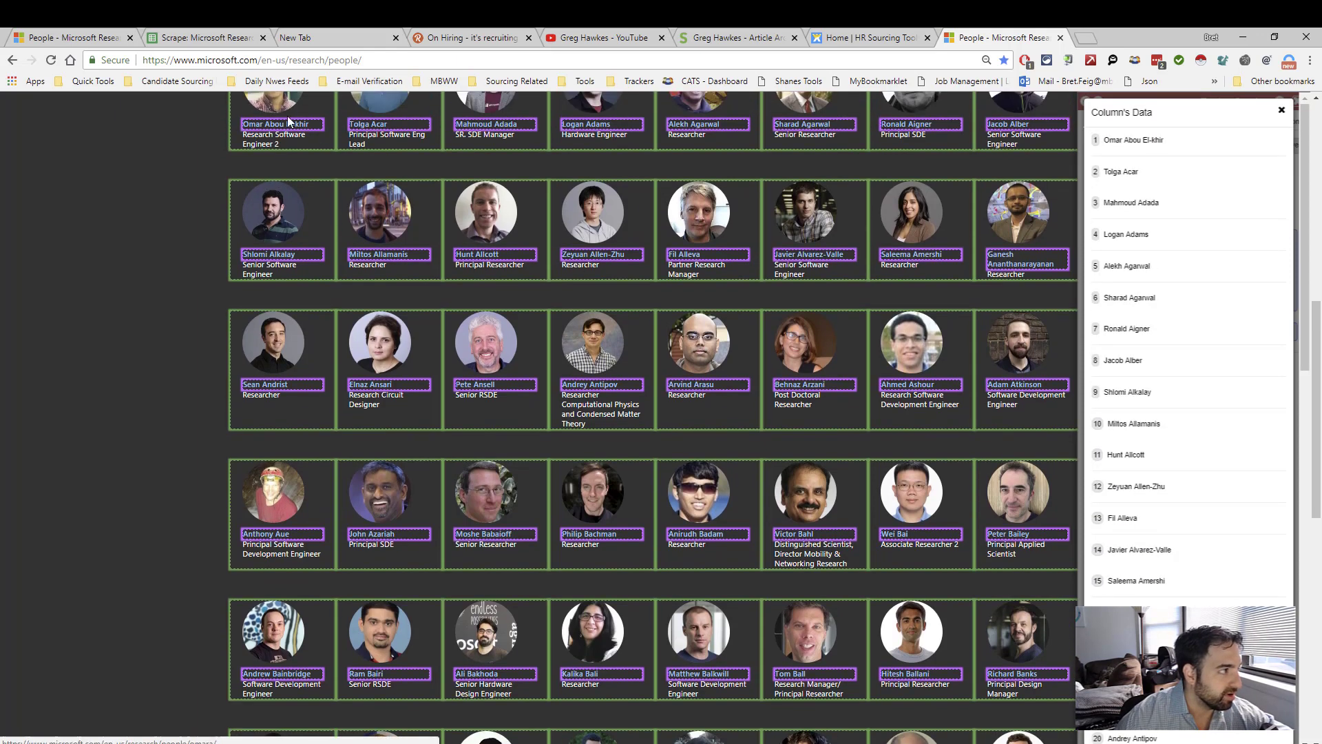
scroll(334, 342, down, 6)
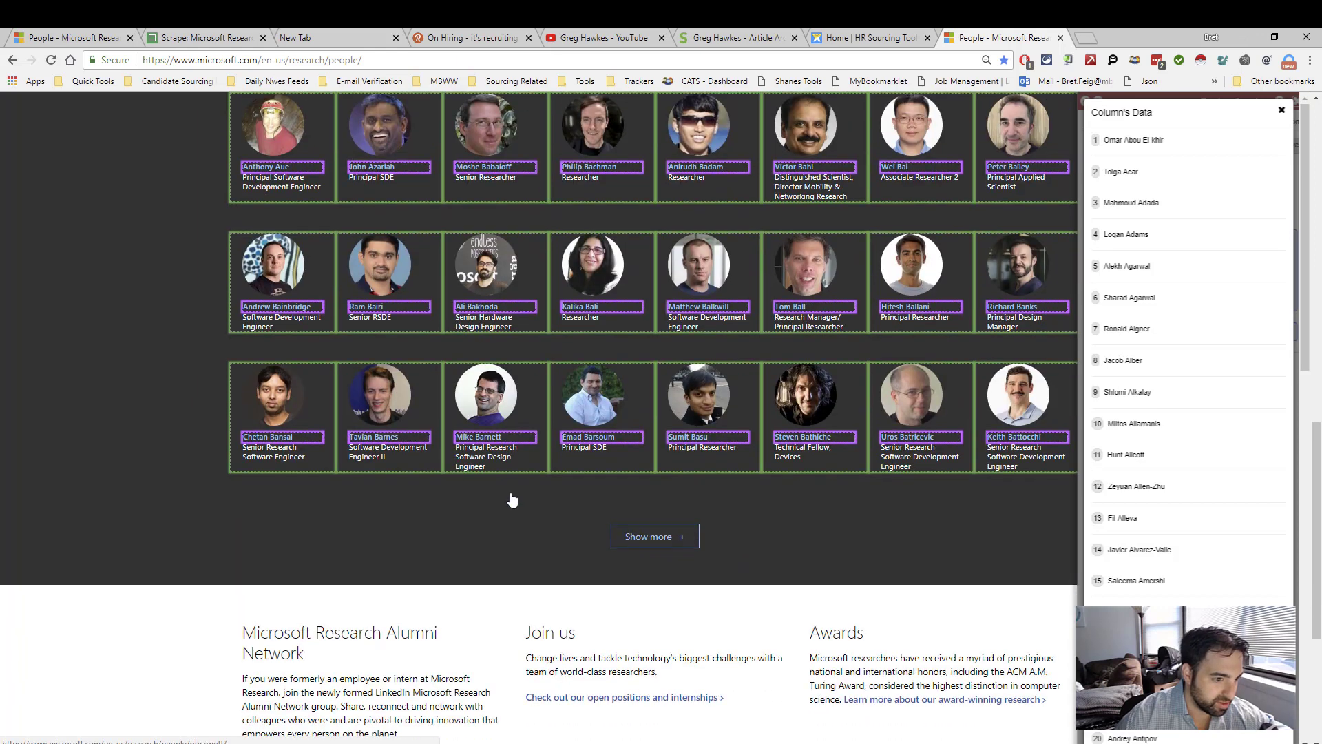
scroll(1159, 490, up, 3)
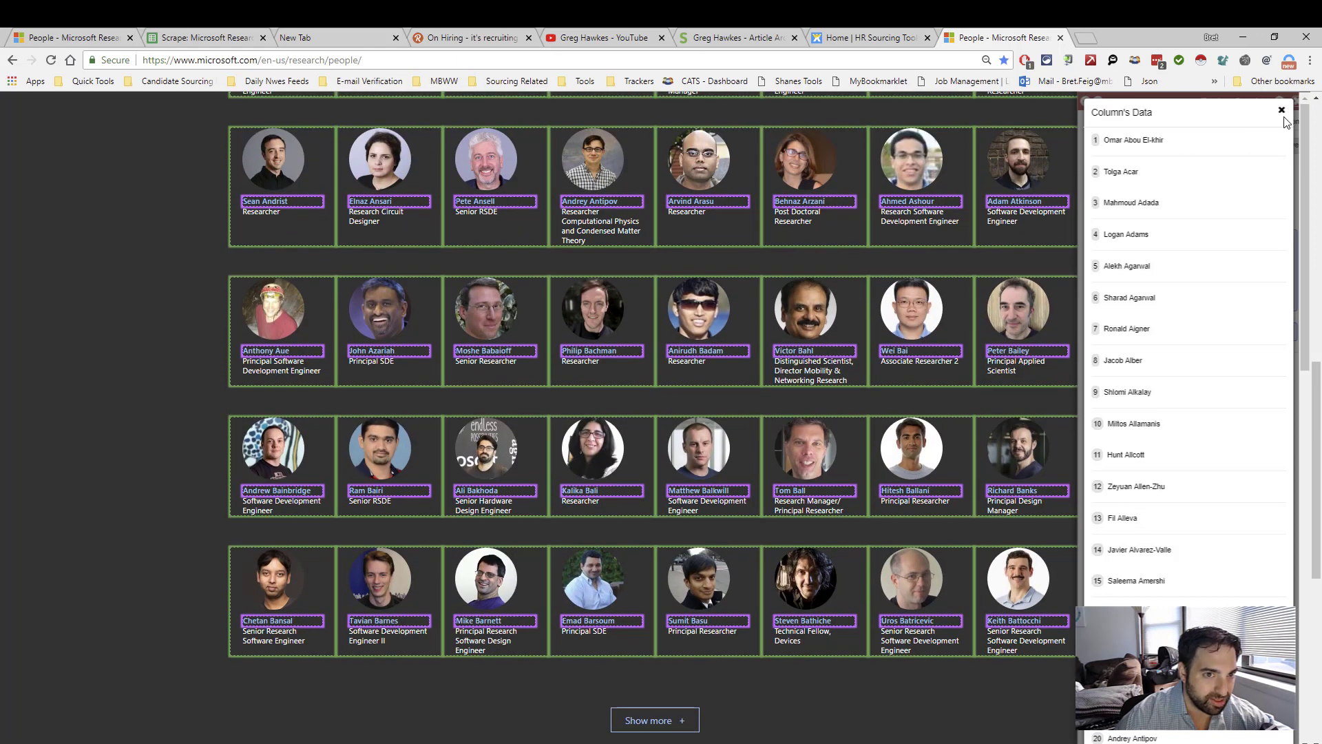
click(1282, 110)
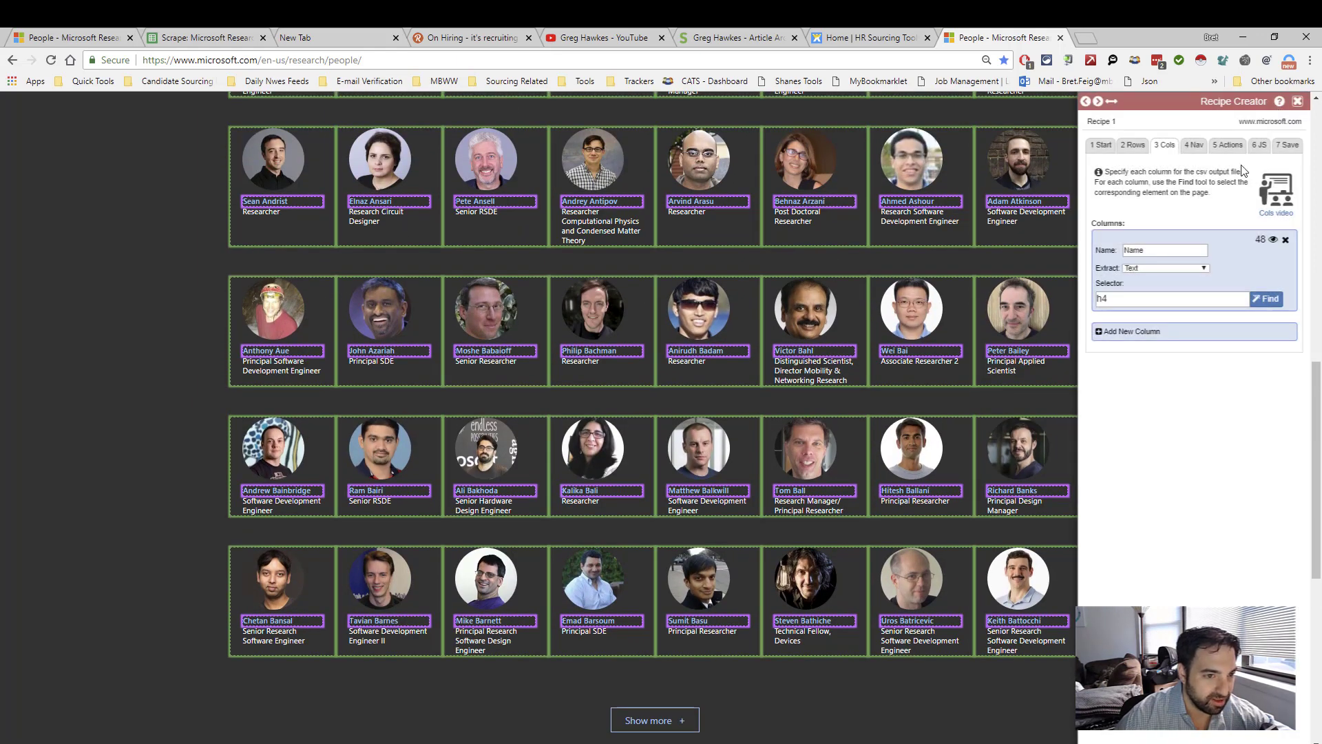
- Add a second column named "Title" and select the job title under a person's name as its element
click(1129, 332)
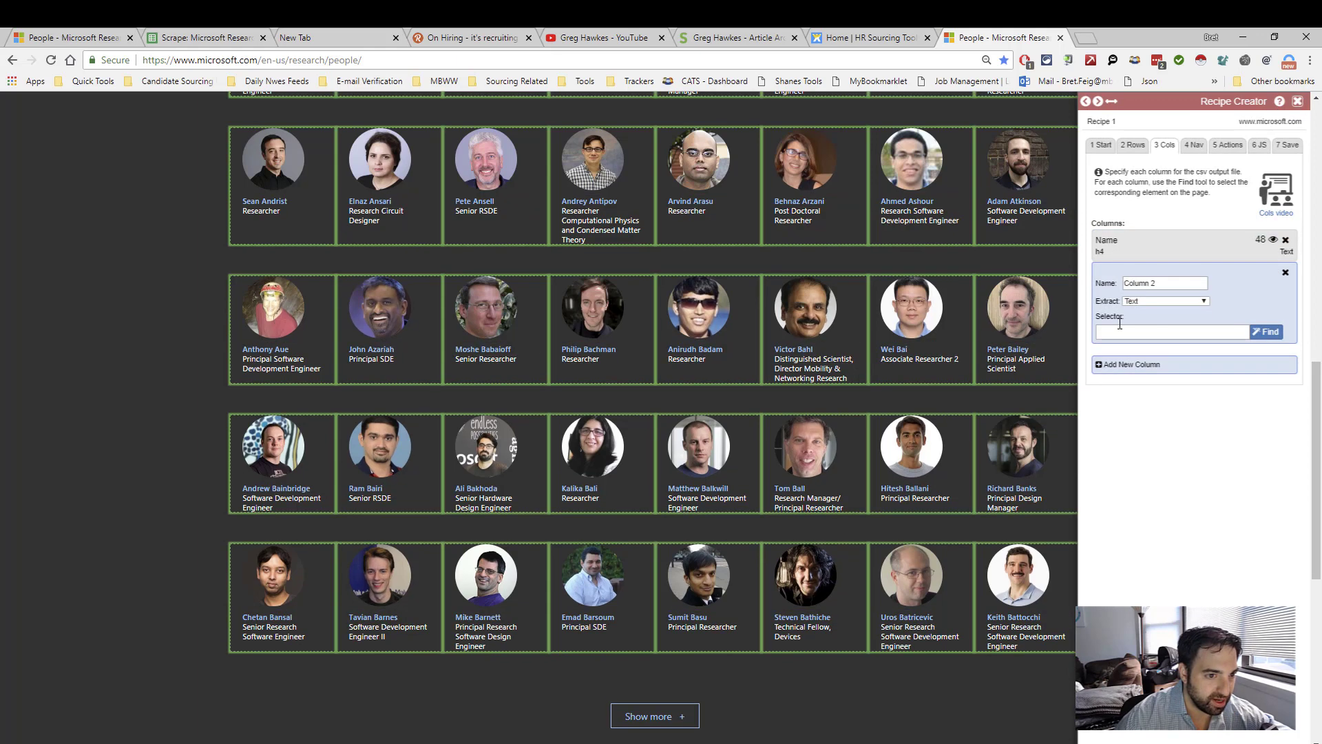
click(1180, 284)
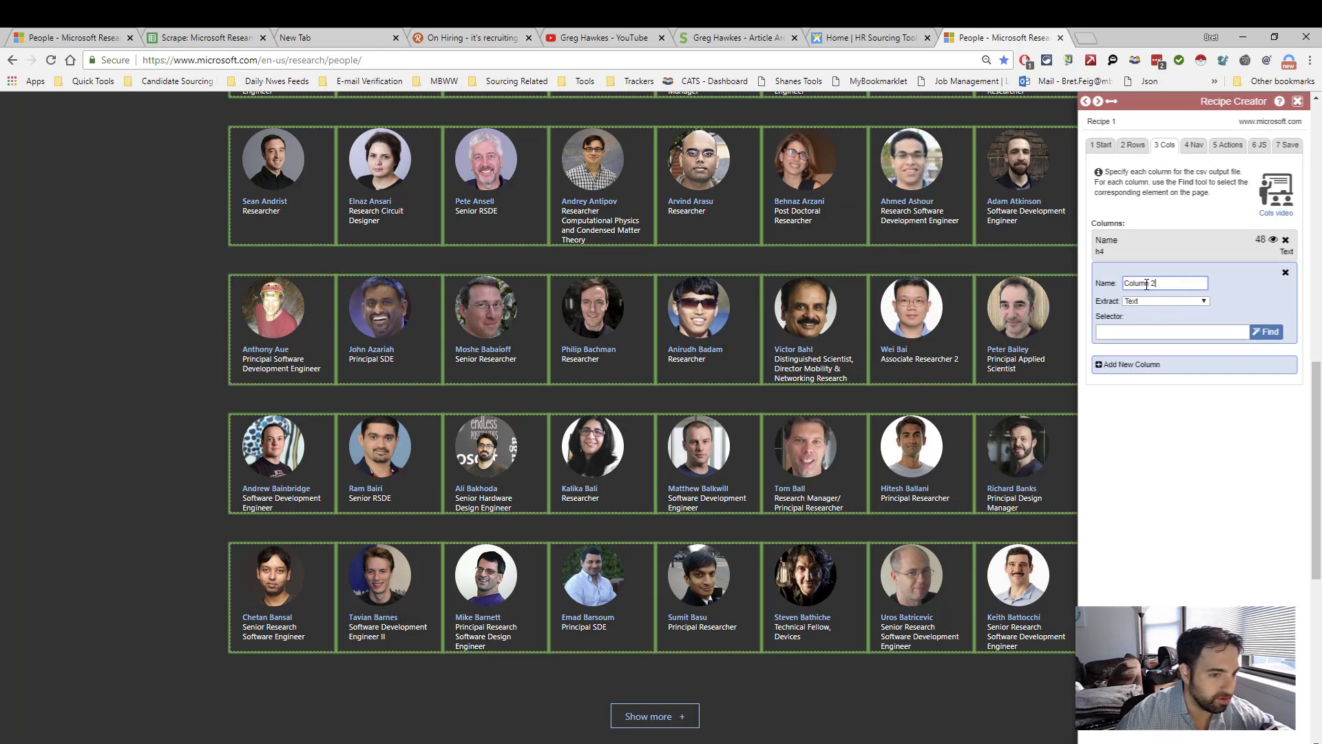
drag(1180, 284, 1118, 284)
text(Title)
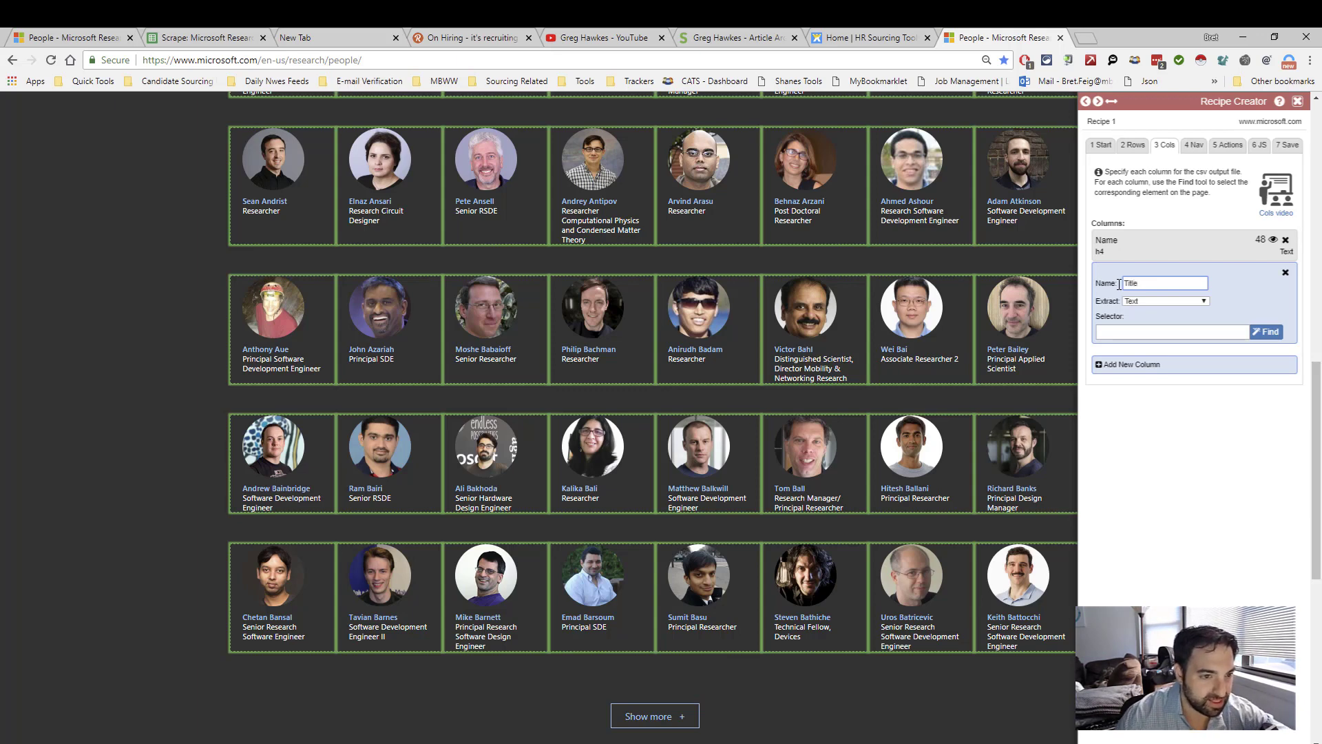
click(1265, 332)
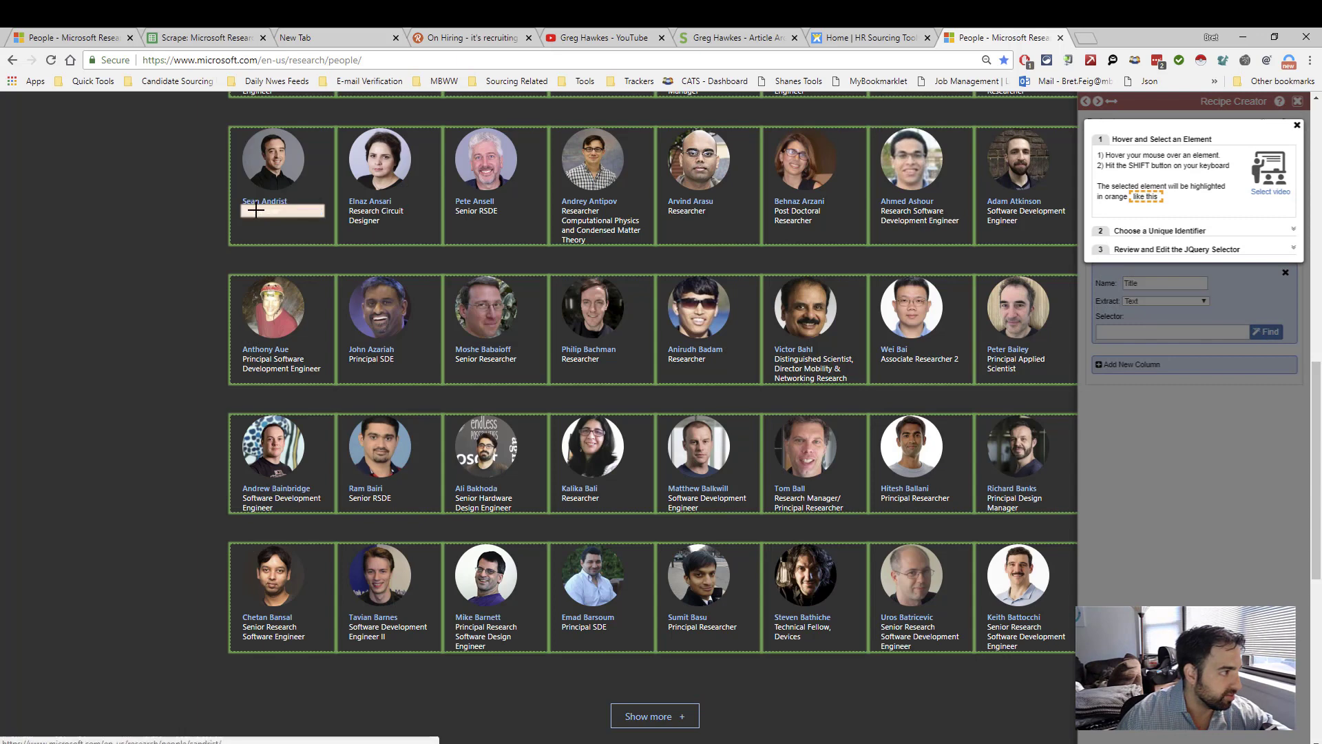
key(shift)
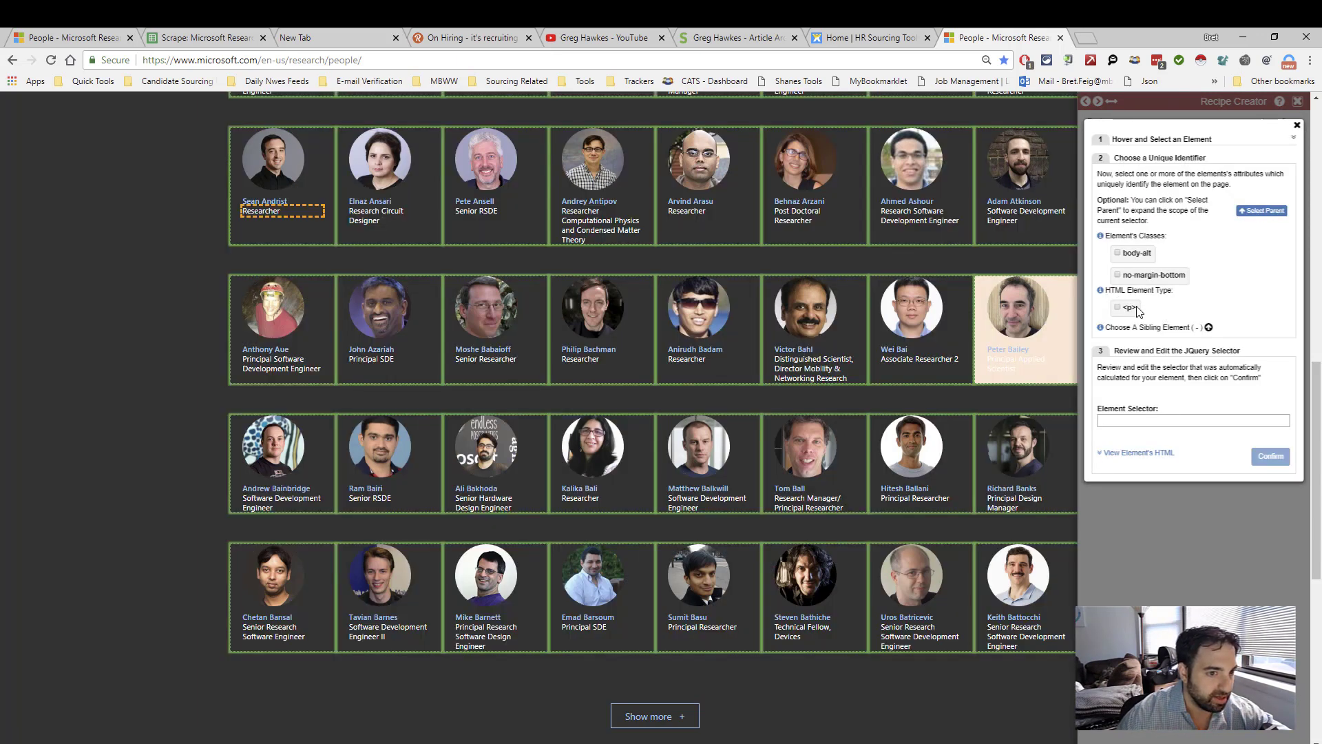
- Test the no-margin-bottom and body-alt classes as identifiers for the Title column, clearing each one
click(1118, 276)
click(1118, 276)
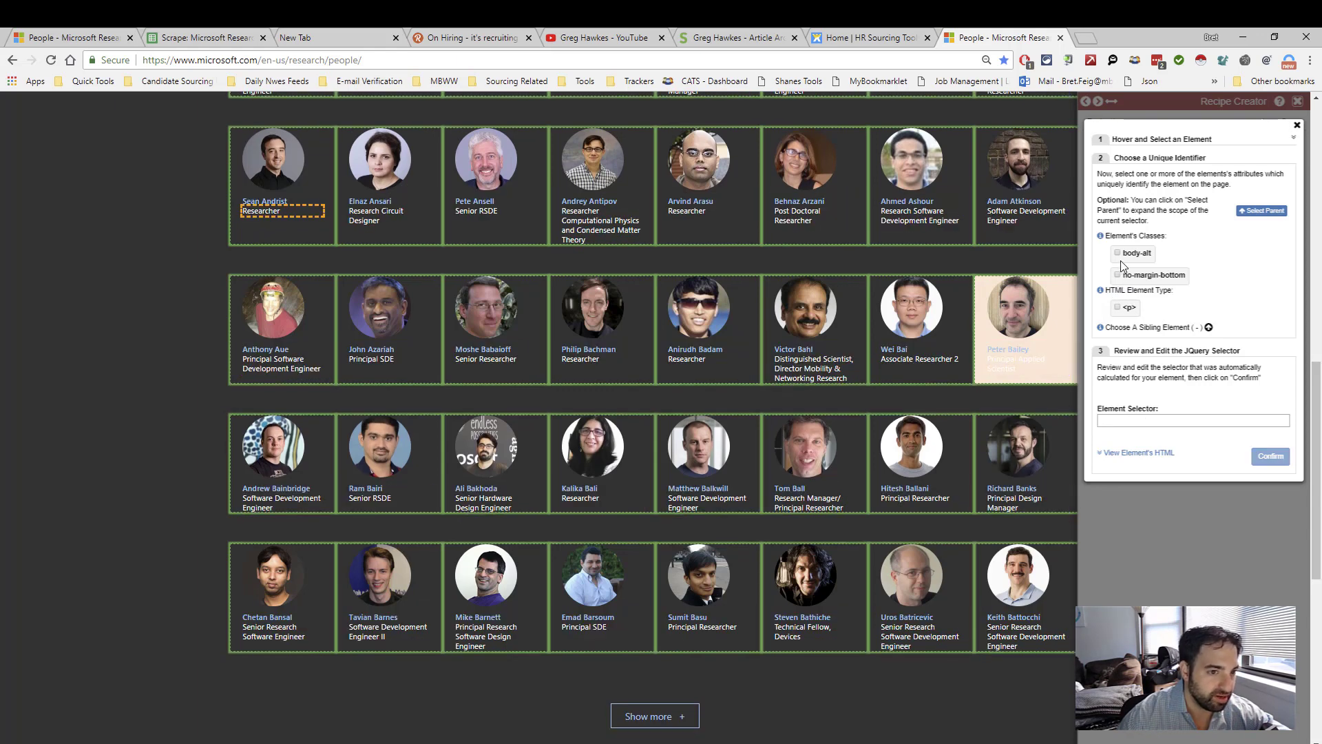
click(1121, 254)
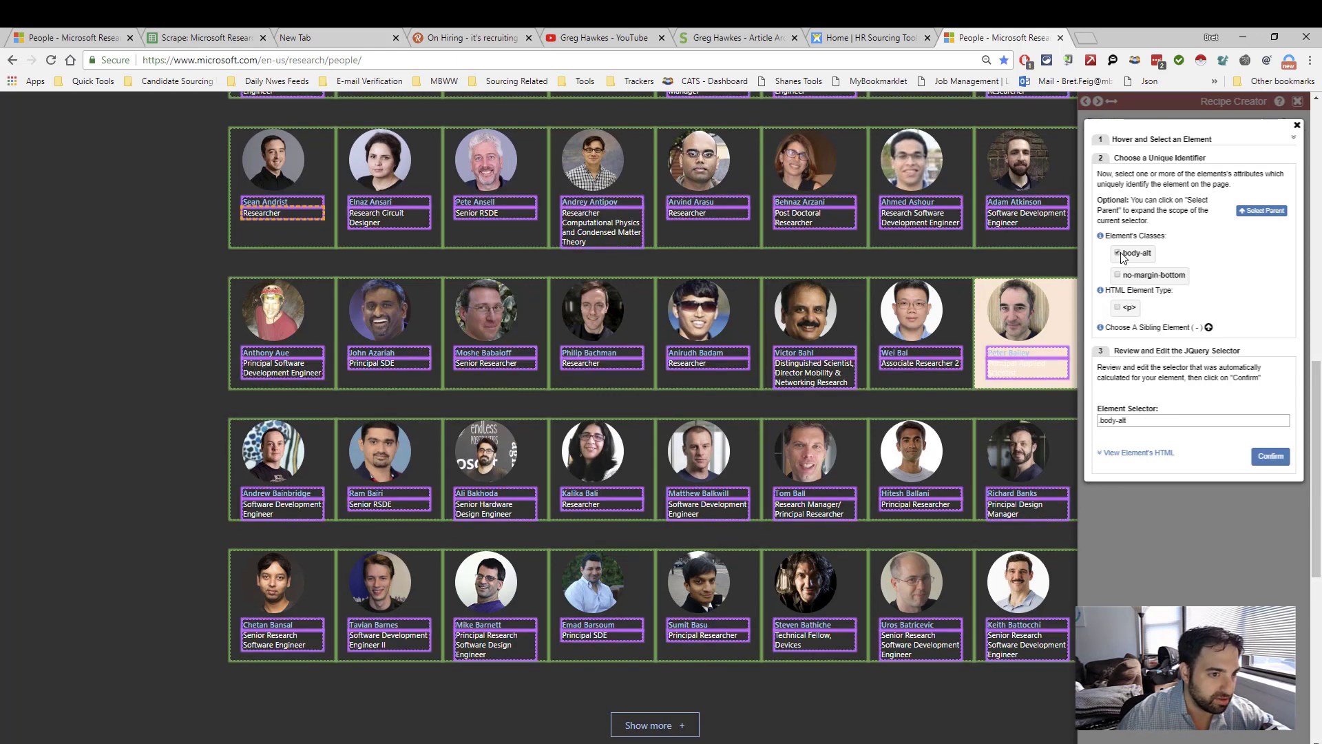
click(1121, 255)
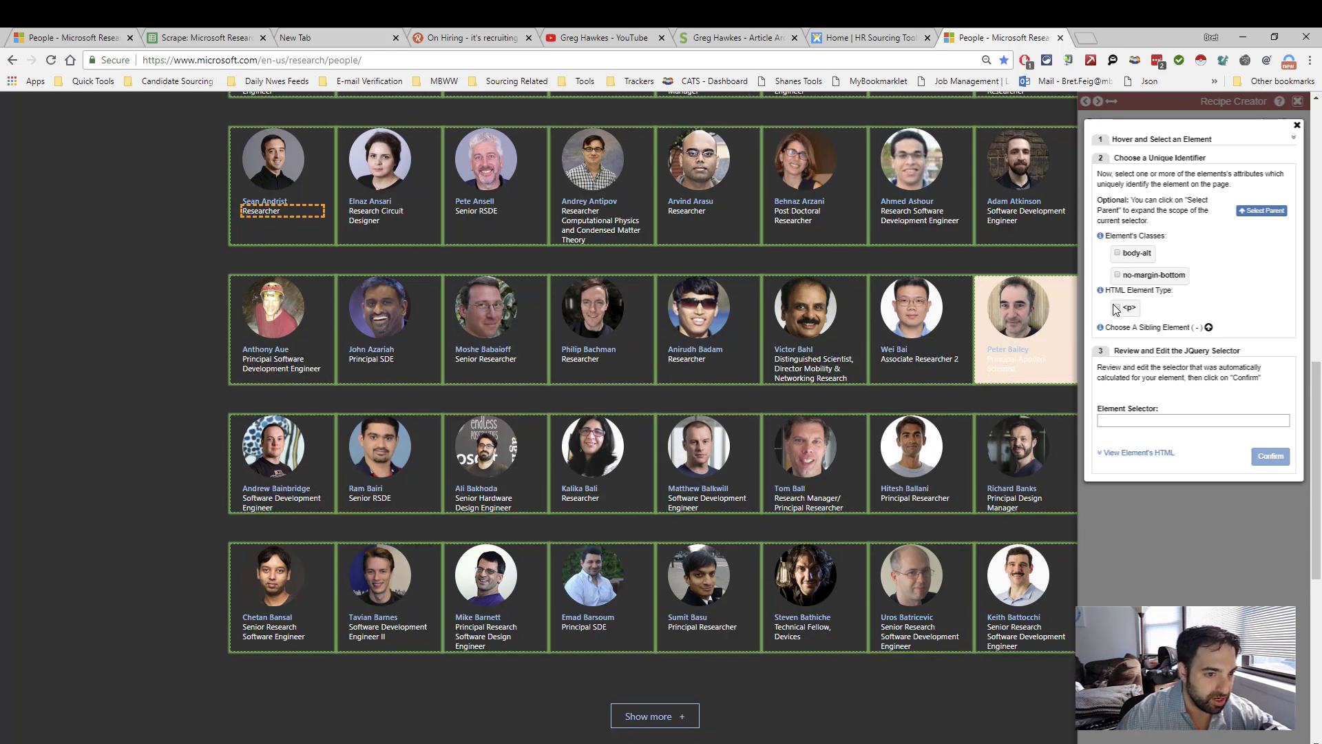
- Set the <p> element type as the Title column's selector and confirm it
click(1117, 310)
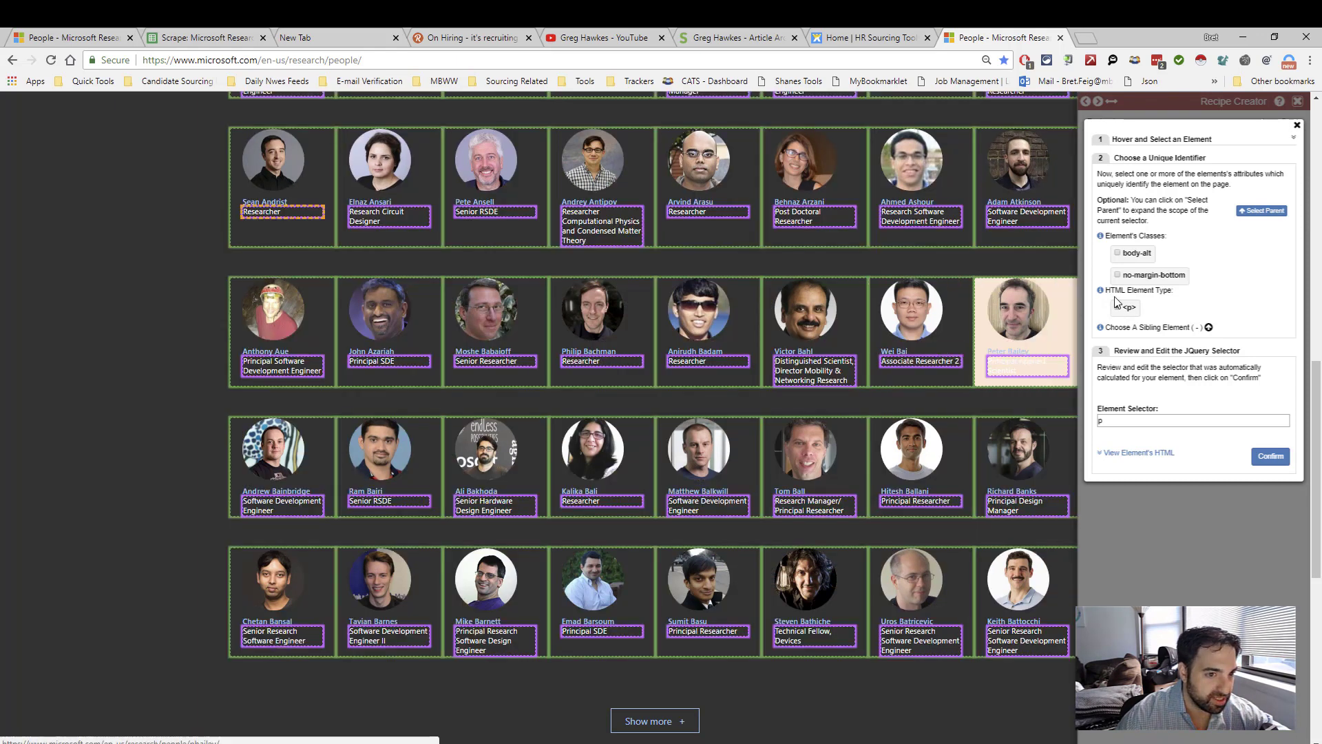
click(1260, 458)
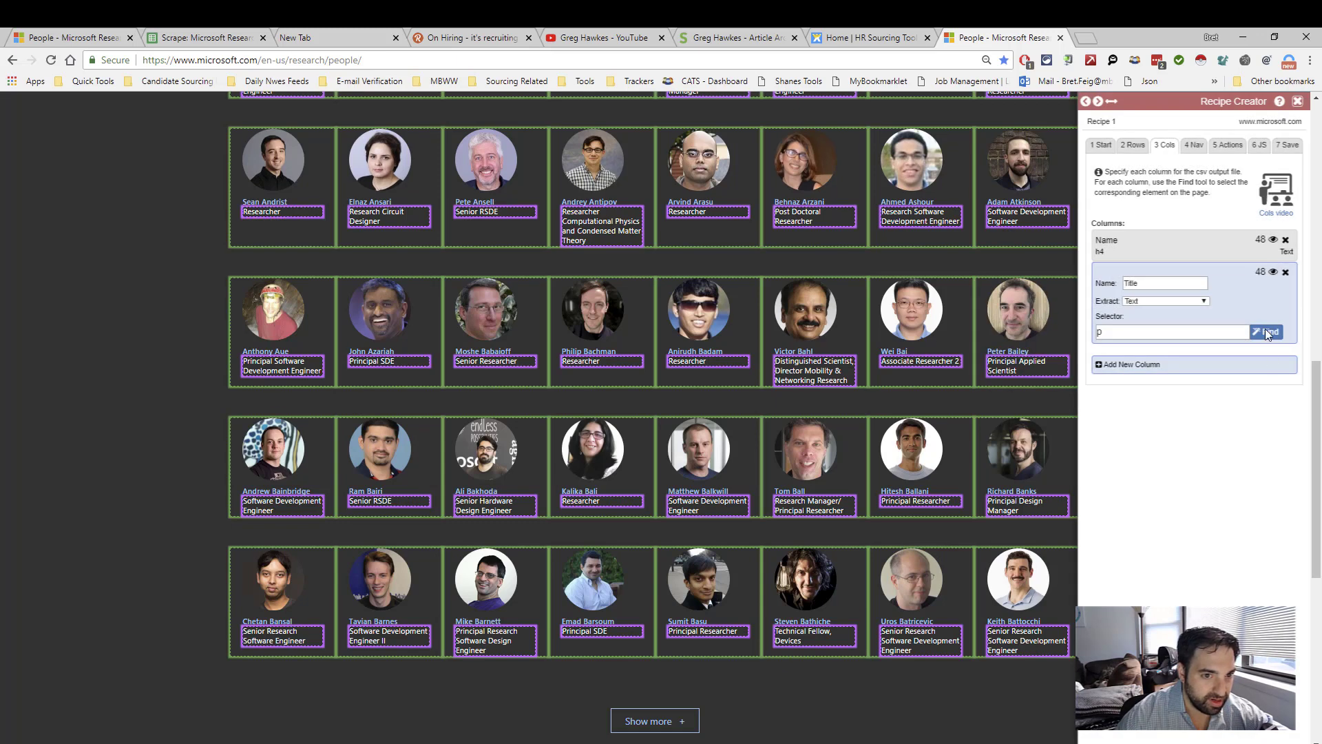
- Review the Title column's data preview and compare its entries with the job titles shown on the People page
click(1271, 271)
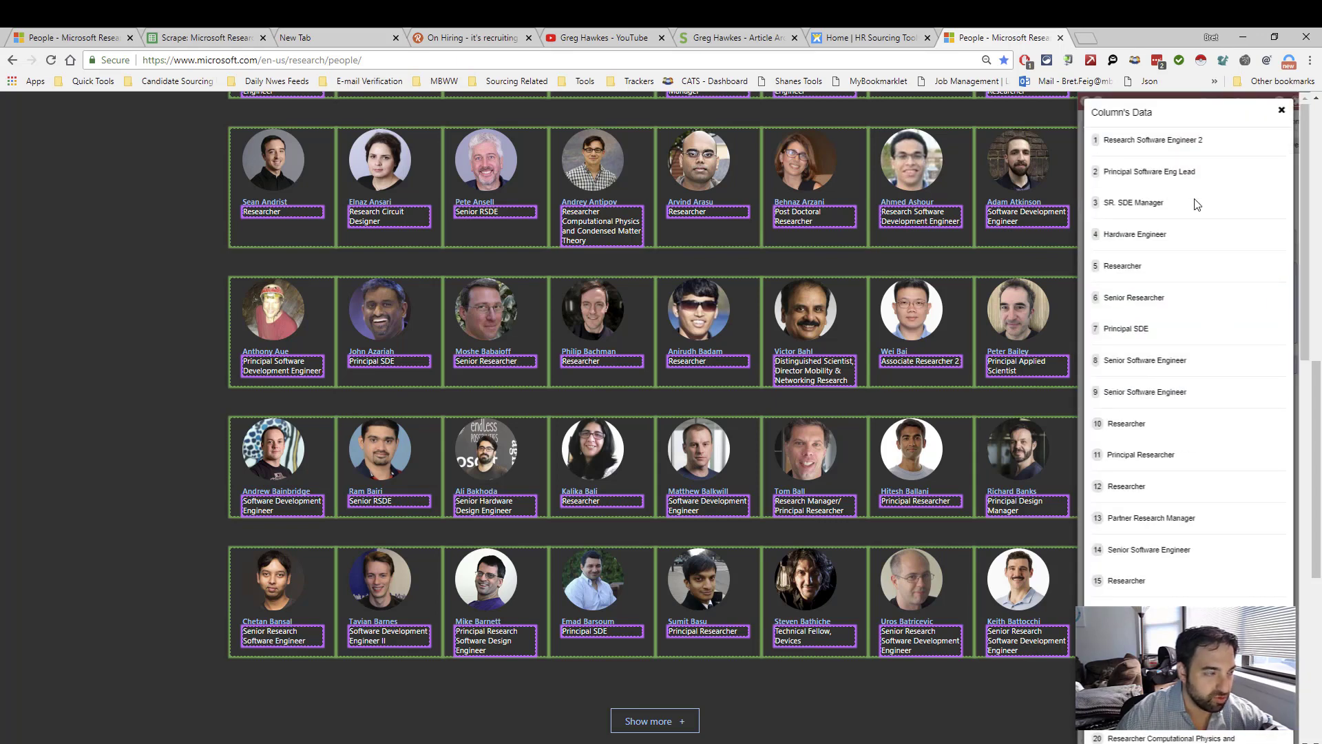
scroll(1116, 536, up, 2)
scroll(1116, 551, up, 7)
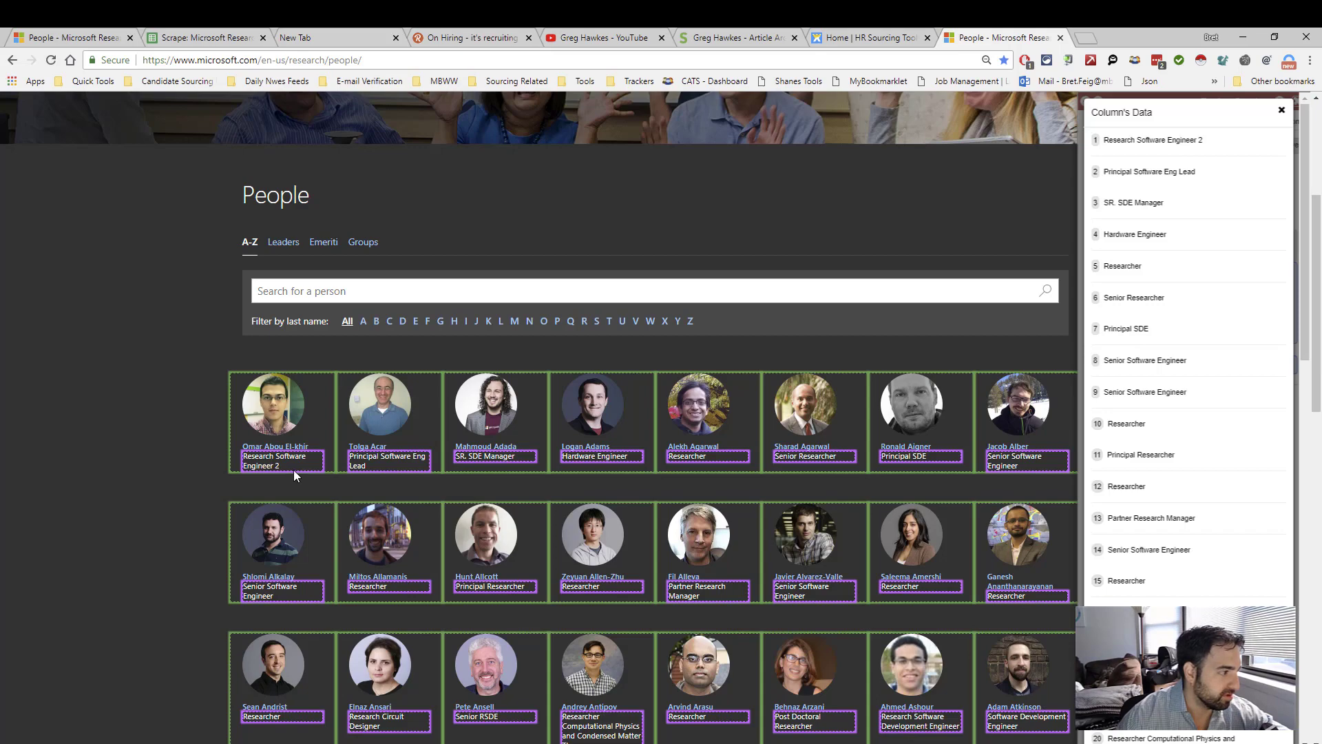
scroll(1043, 664, down, 9)
scroll(1170, 661, down, 3)
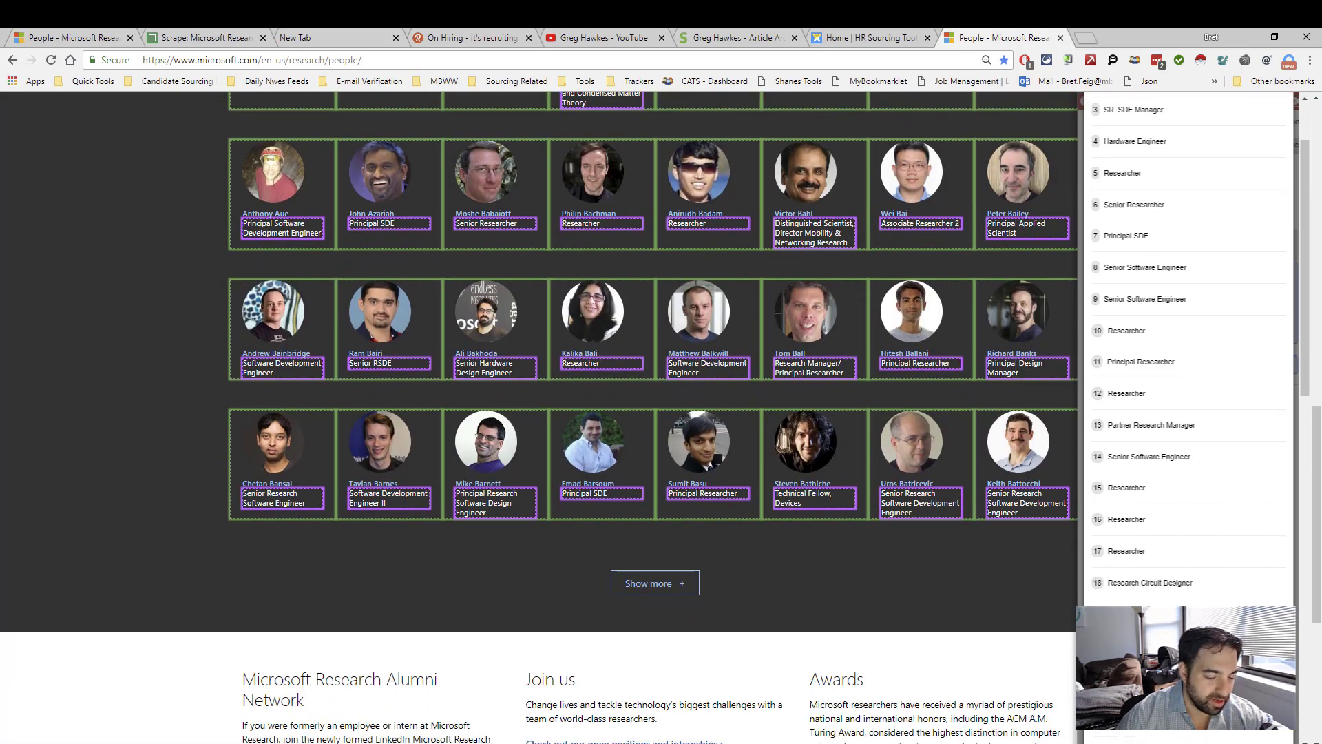
scroll(1184, 482, down, 11)
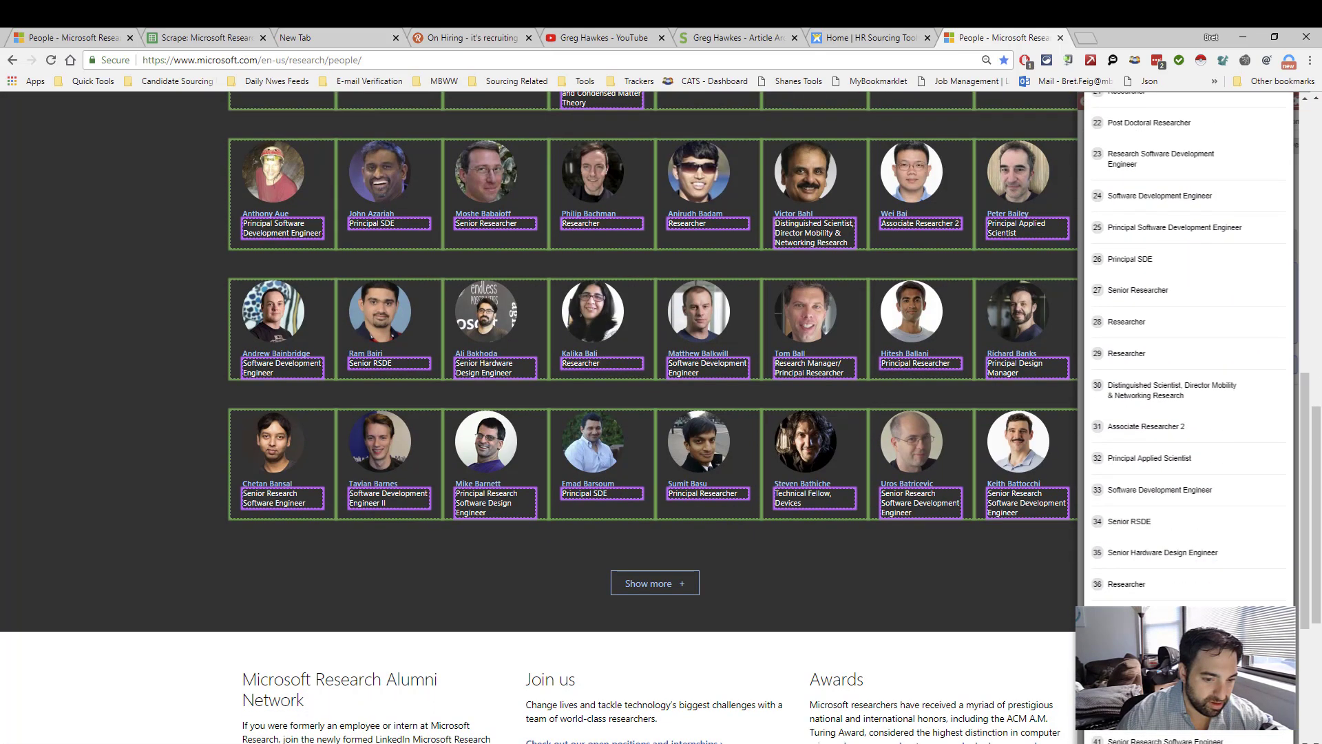
scroll(1184, 345, down, 2)
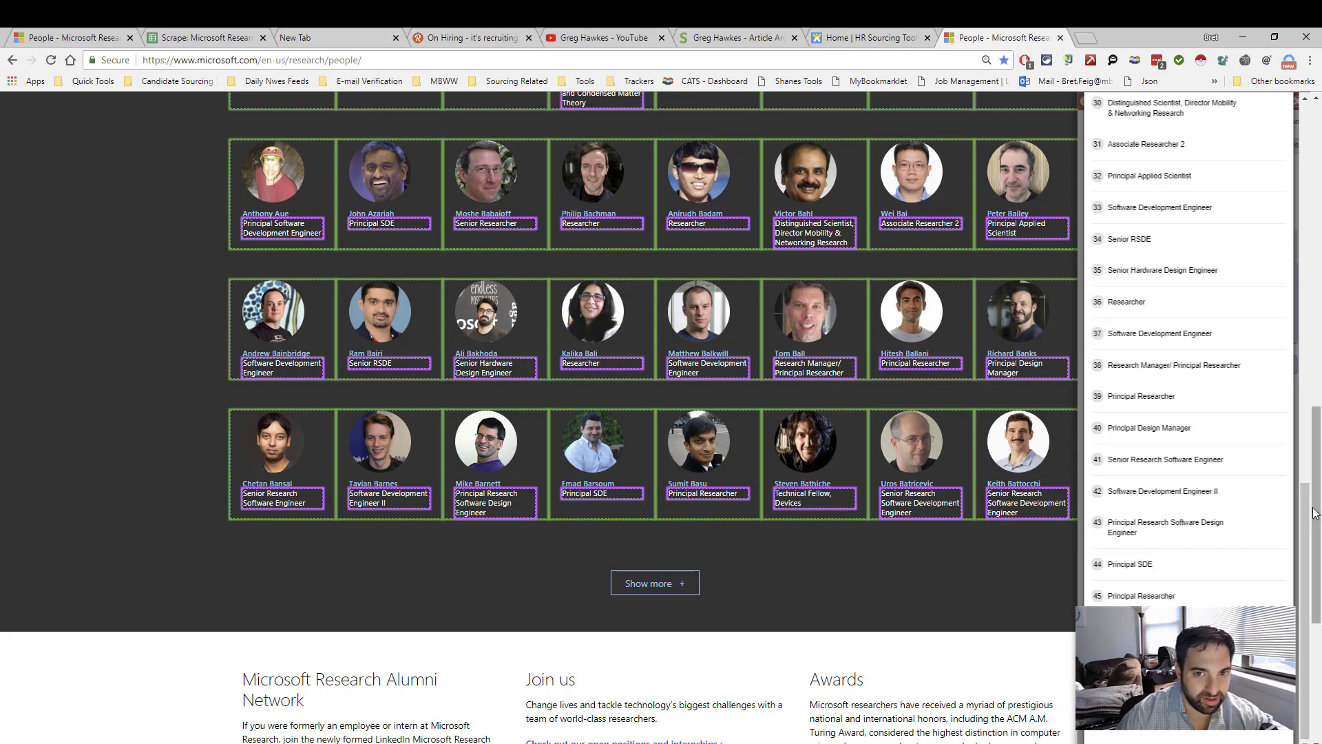
drag(1316, 513, 1299, 188)
drag(1306, 508, 1277, 205)
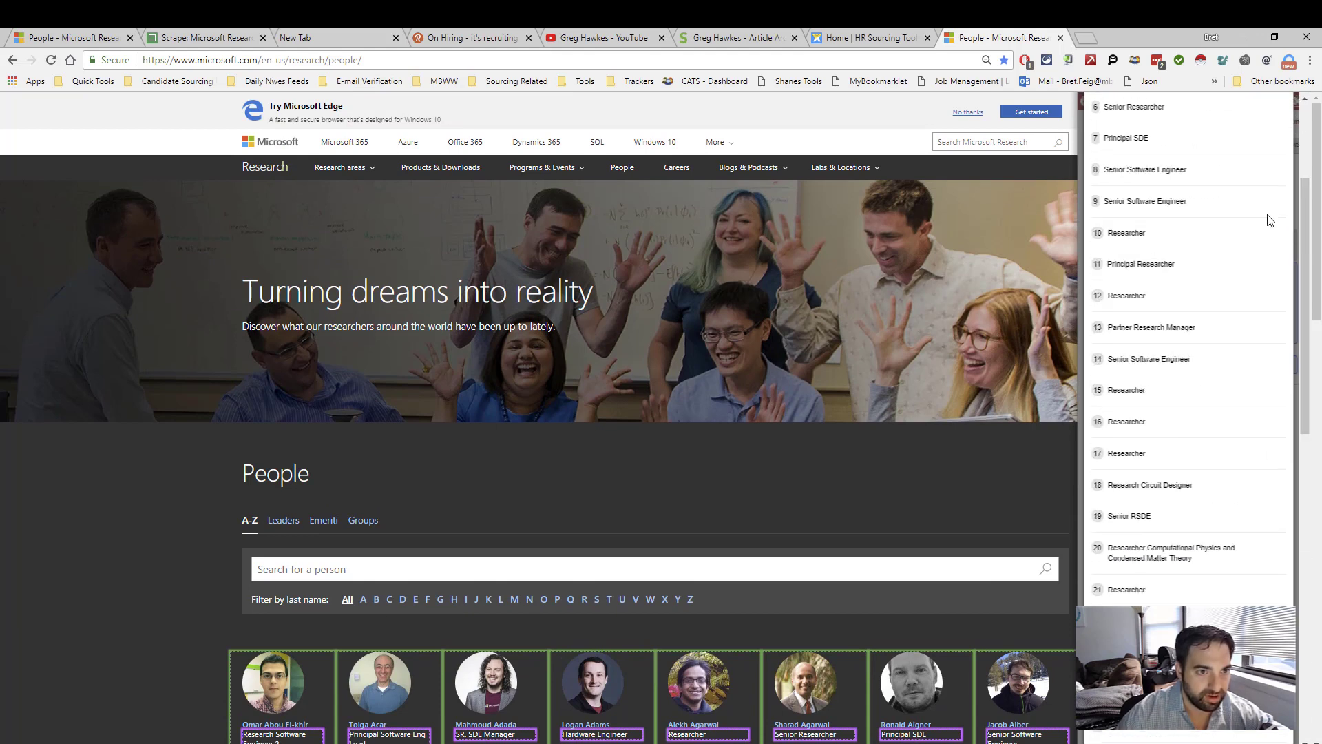
scroll(1278, 275, up, 3)
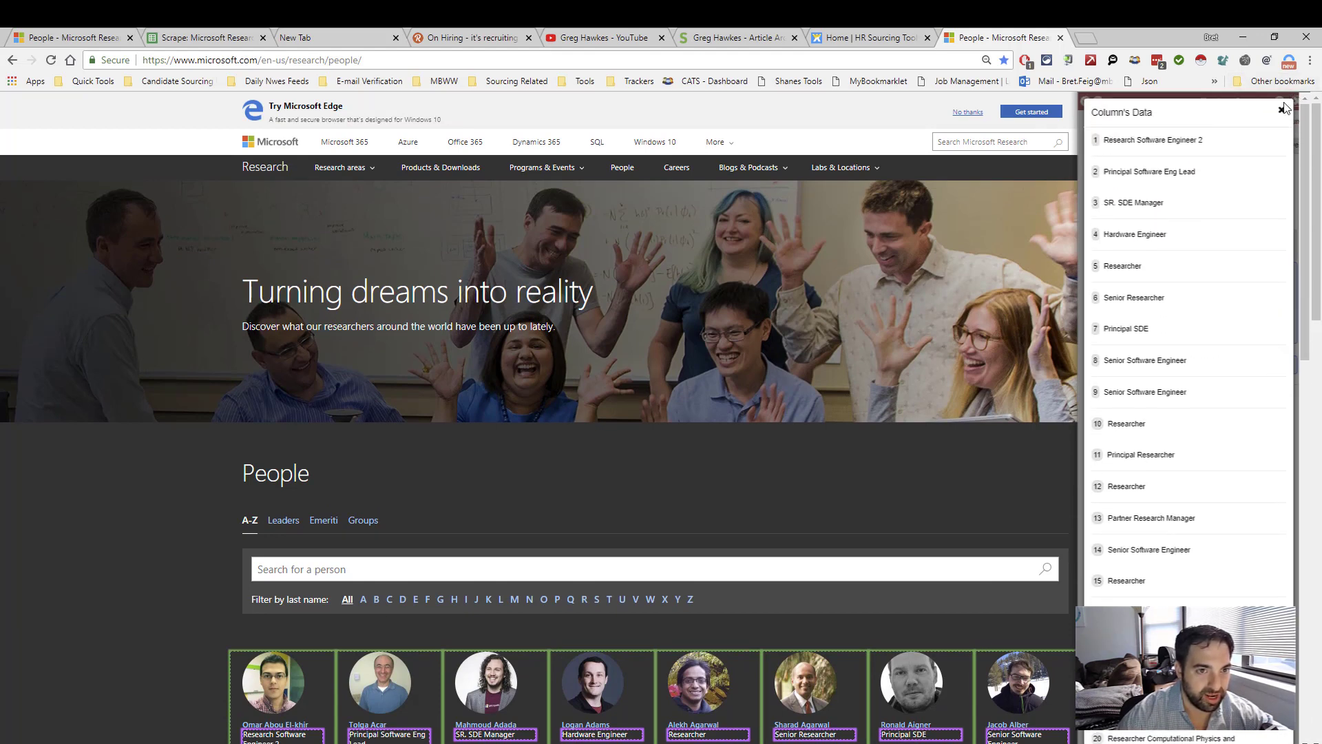
click(1283, 109)
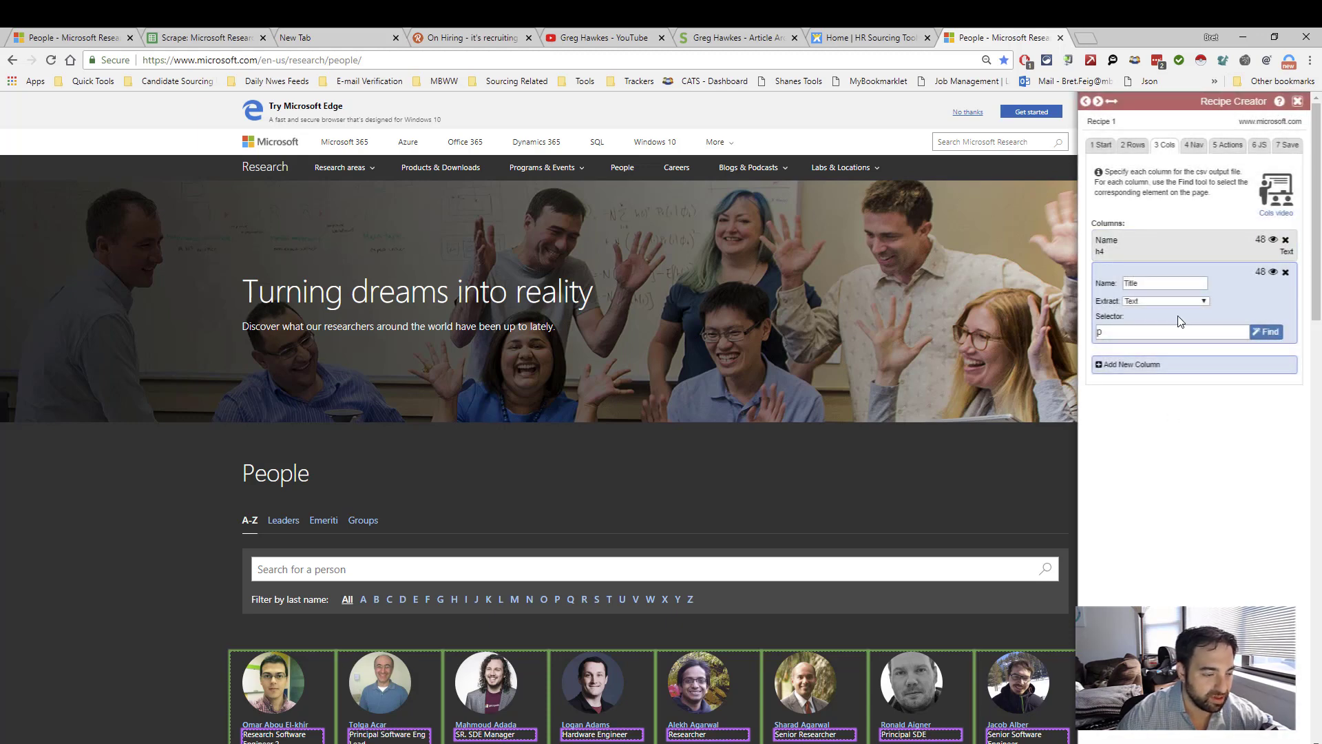
- Open the profile page of the first person in the list, look it over and return to the People page
scroll(959, 498, down, 3)
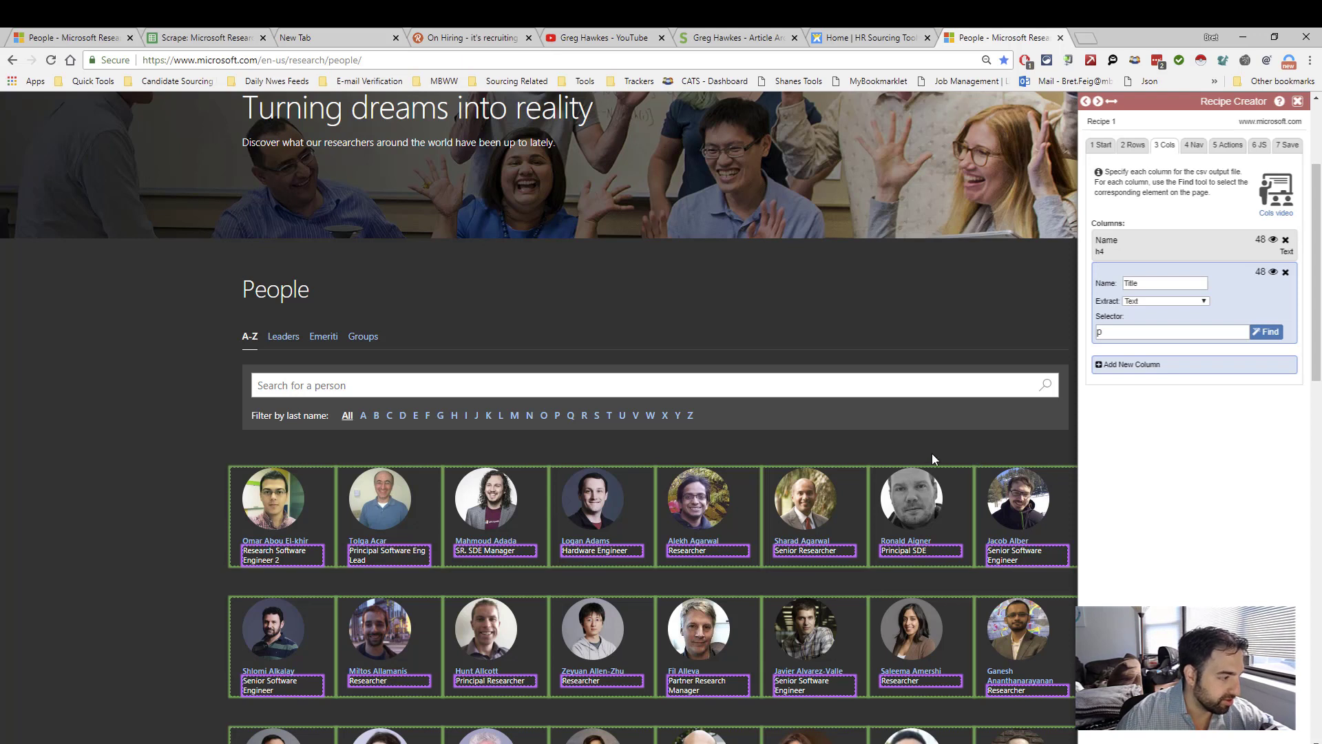
click(287, 514)
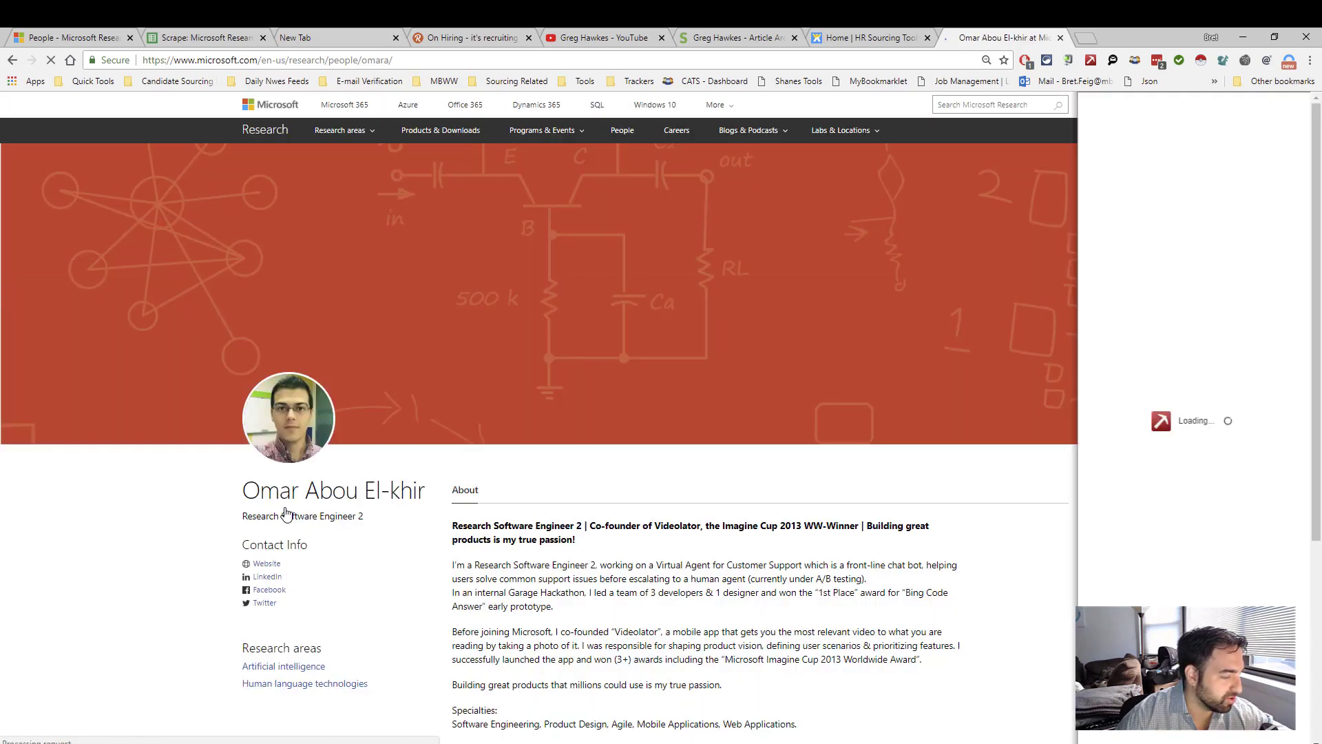
scroll(287, 514, down, 1)
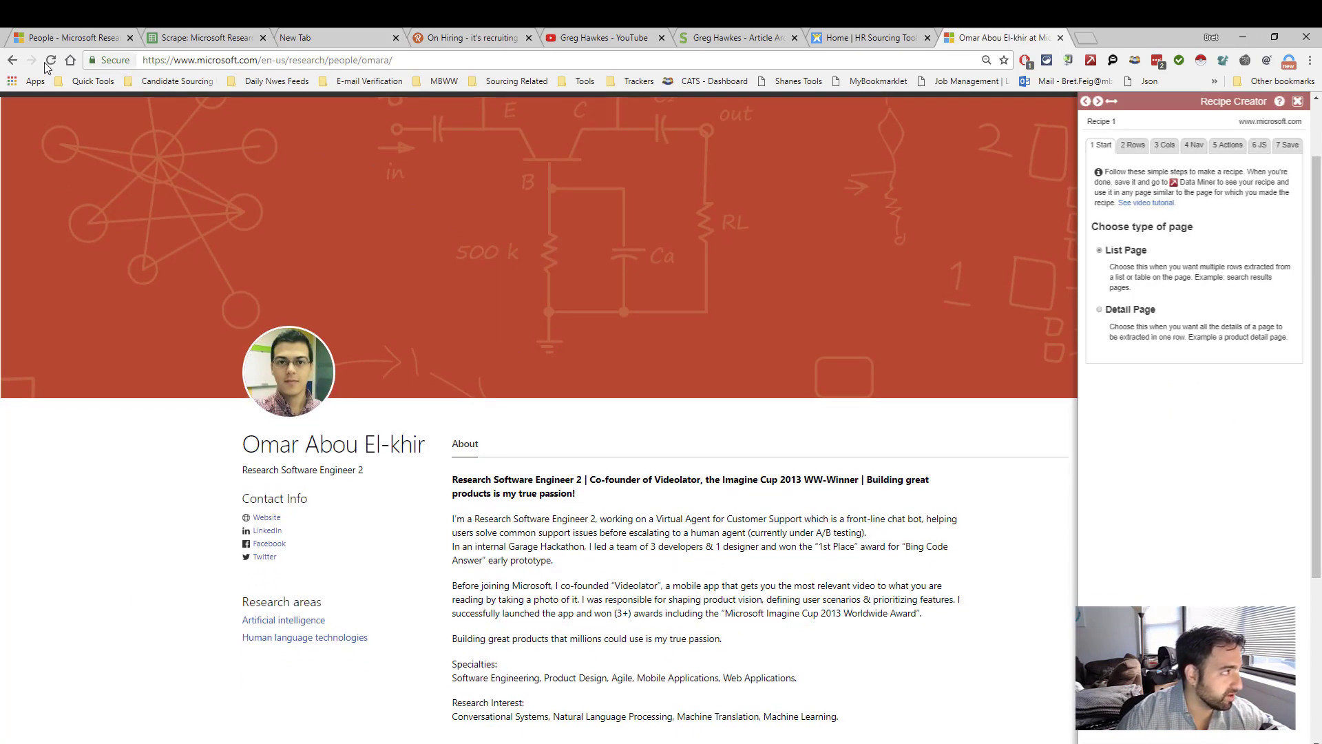
click(17, 61)
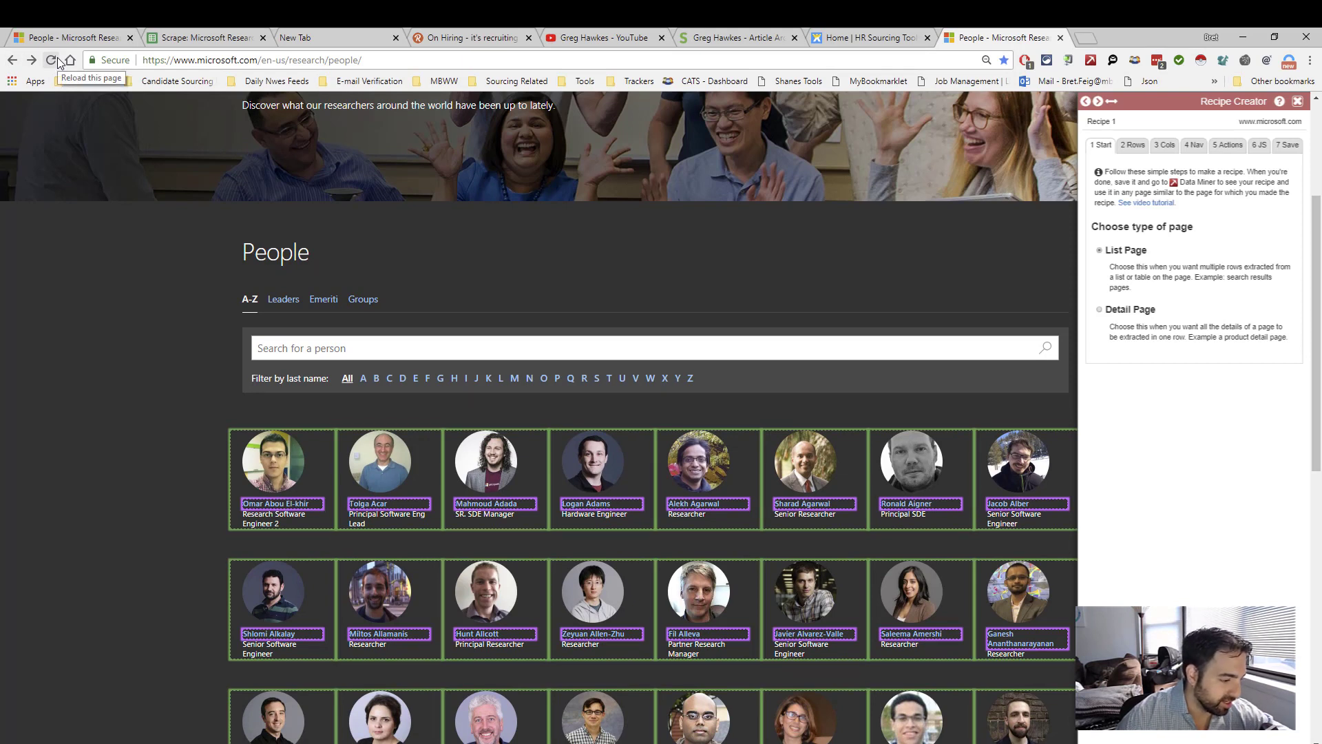
- Return to the recipe's column definitions and add a third column named "URL"
click(1132, 151)
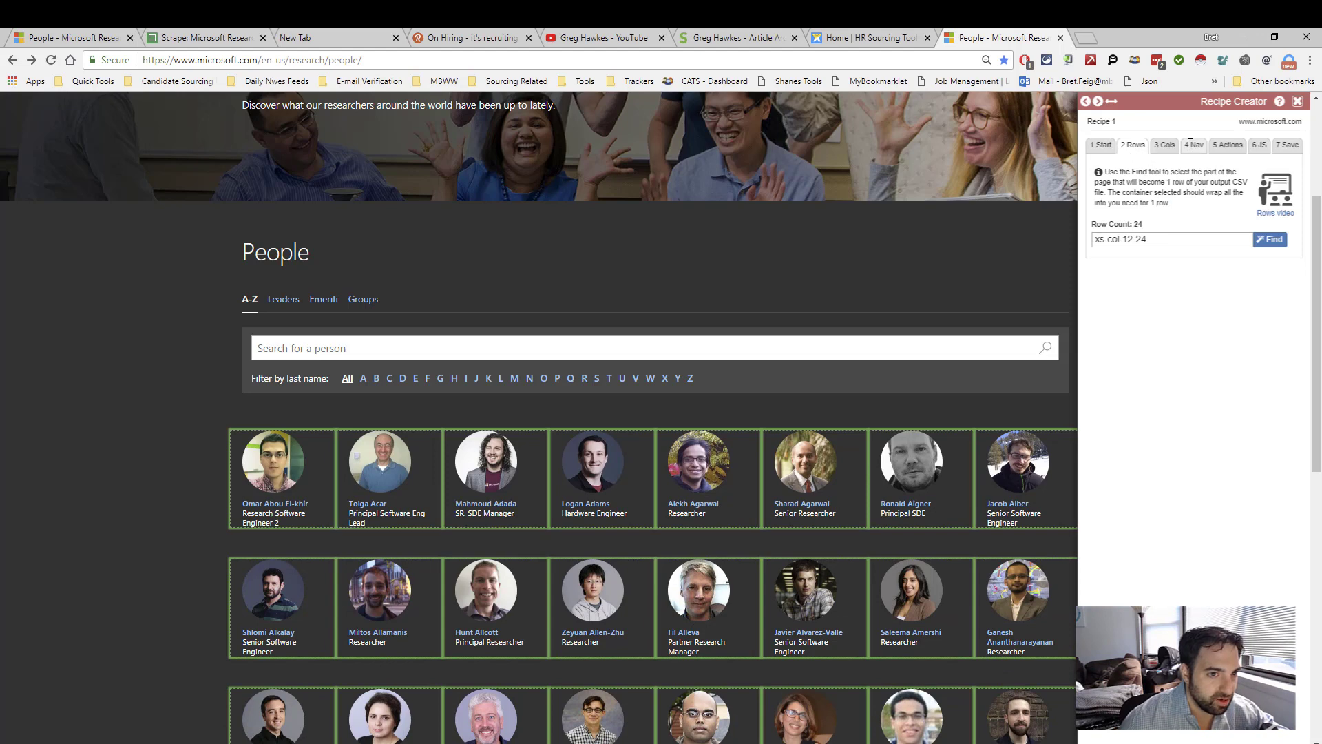
click(1172, 144)
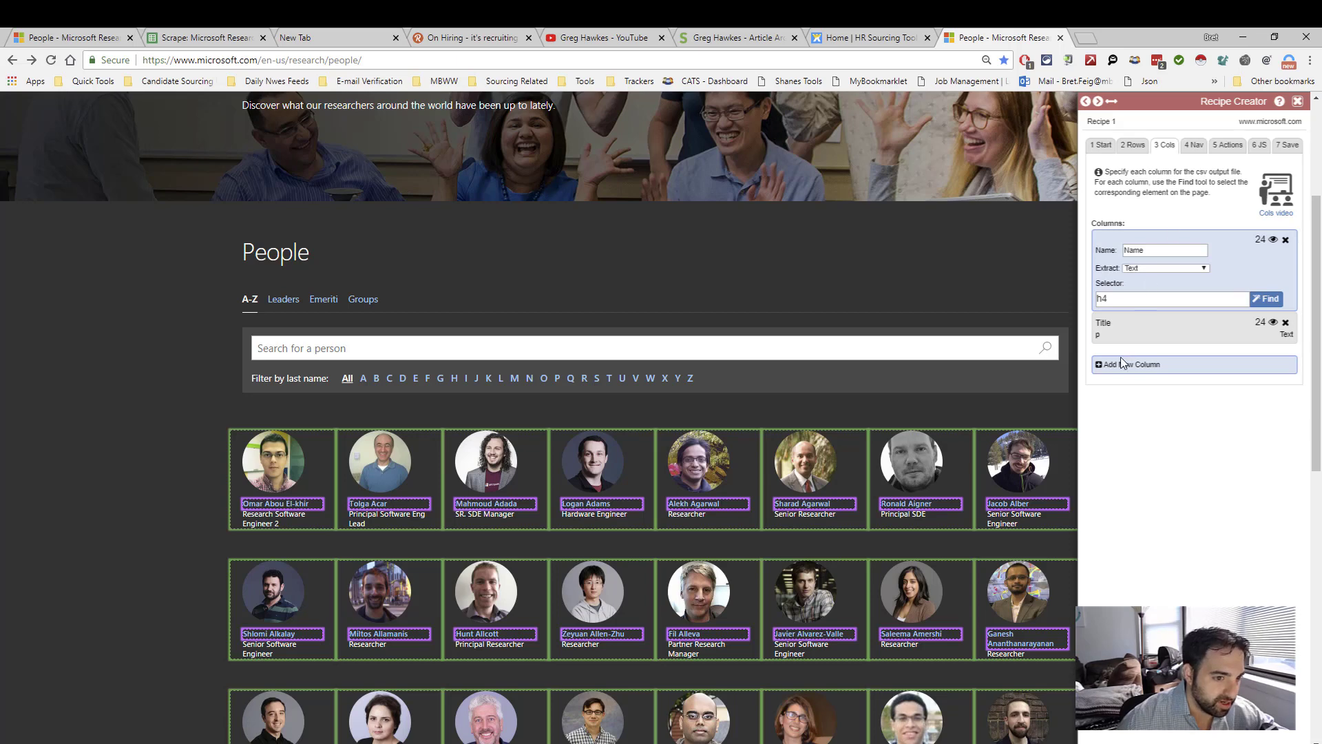
click(1102, 368)
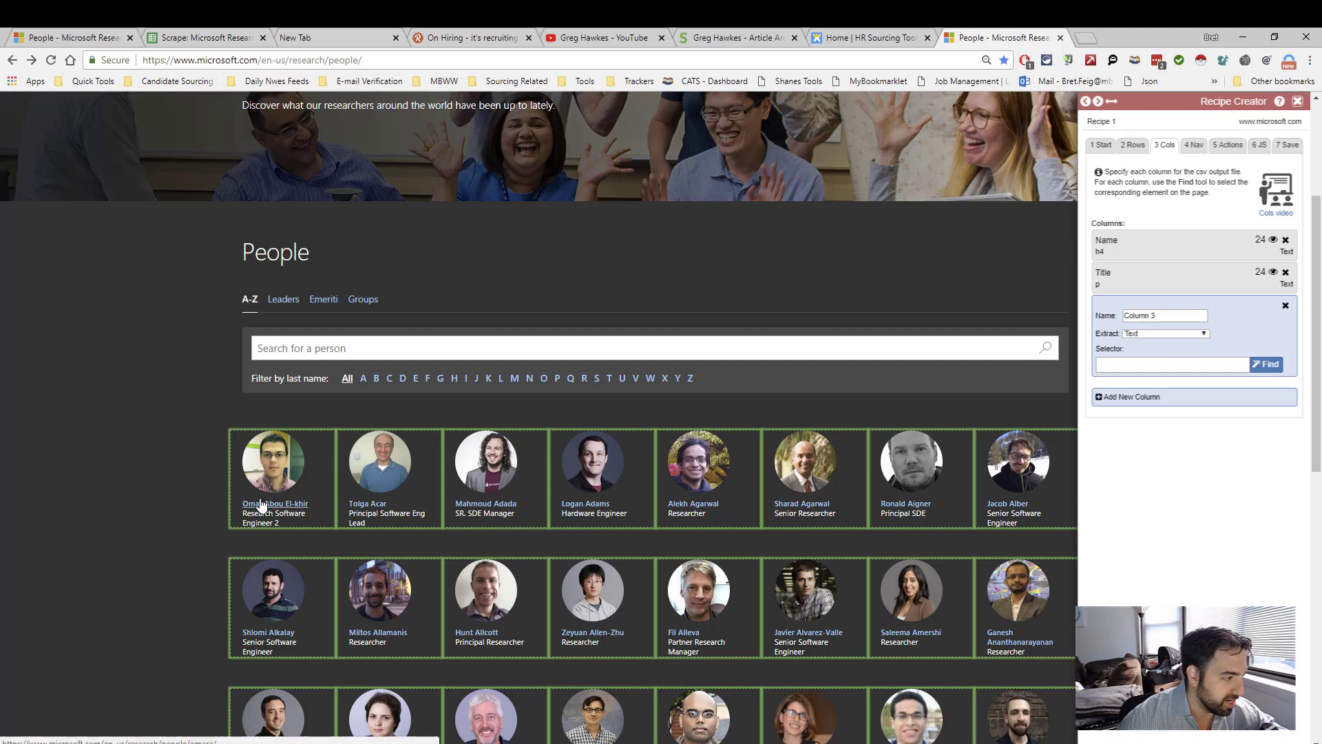
click(1177, 316)
key(BackSpace)
key(BackSpace)
key(BackSpace)
key(BackSpace)
key(BackSpace)
key(BackSpace)
key(BackSpace)
key(BackSpace)
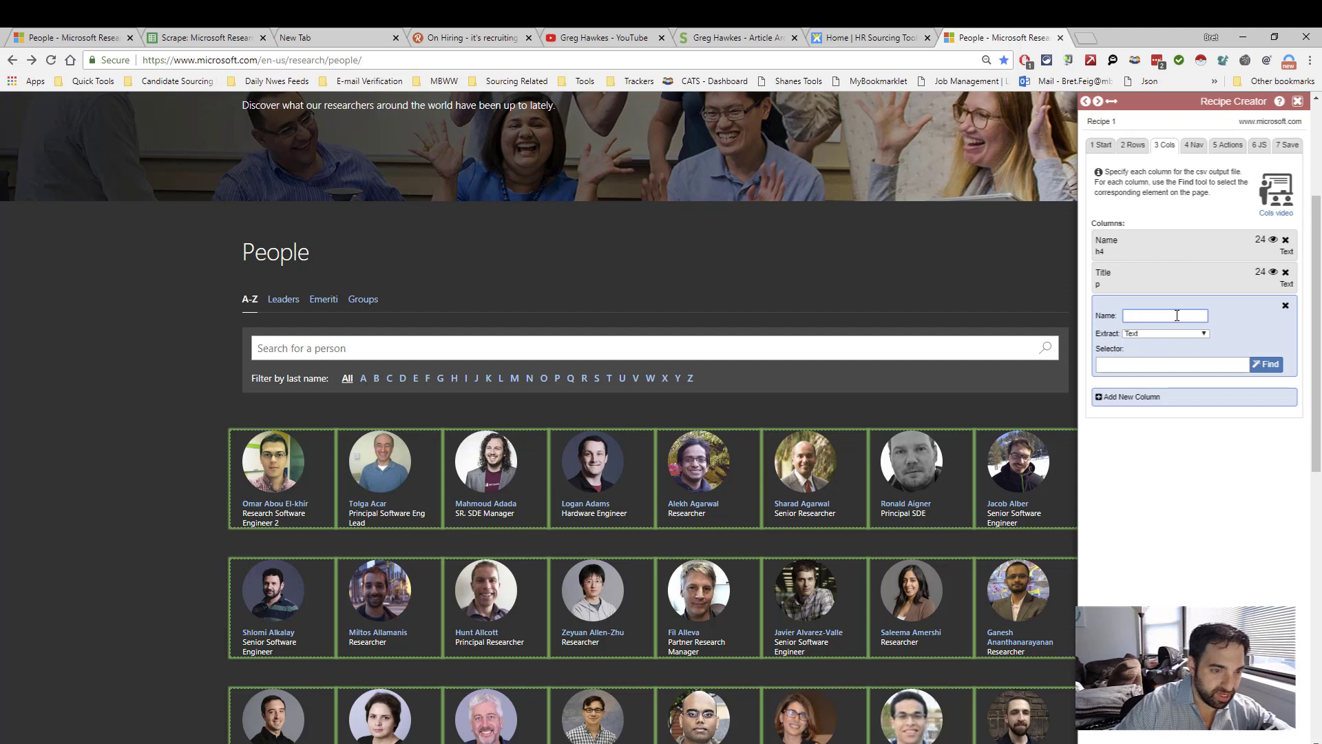
text(URL)
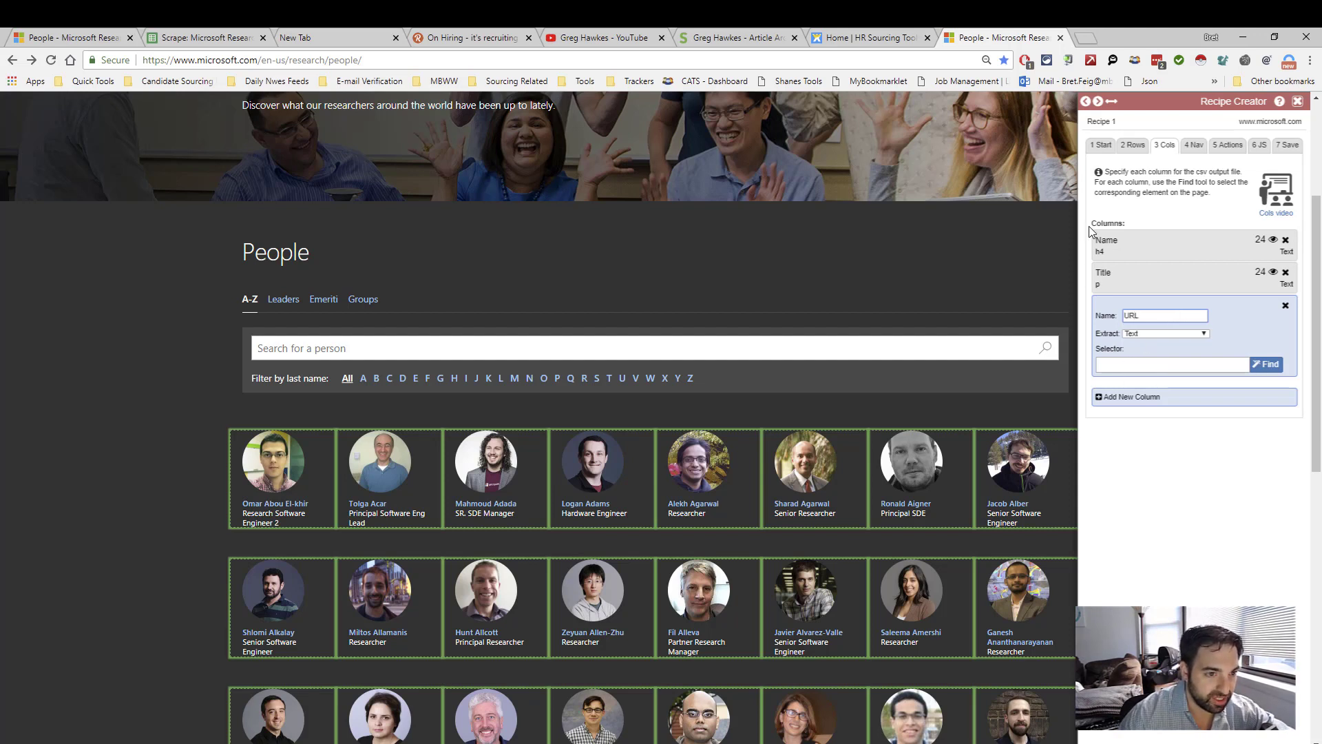
- Set the URL column to use the h4 selector with URL as its extract type, and preview the column's data
click(1121, 369)
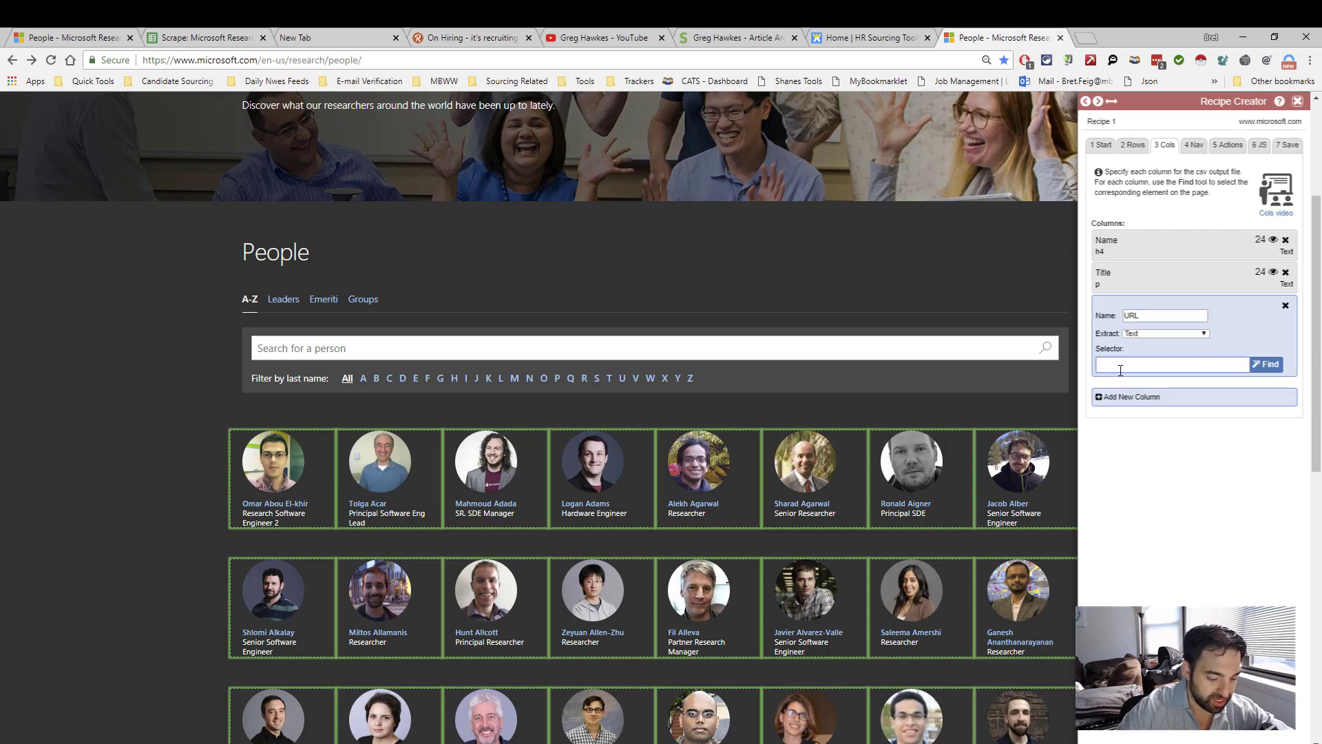
text(h4)
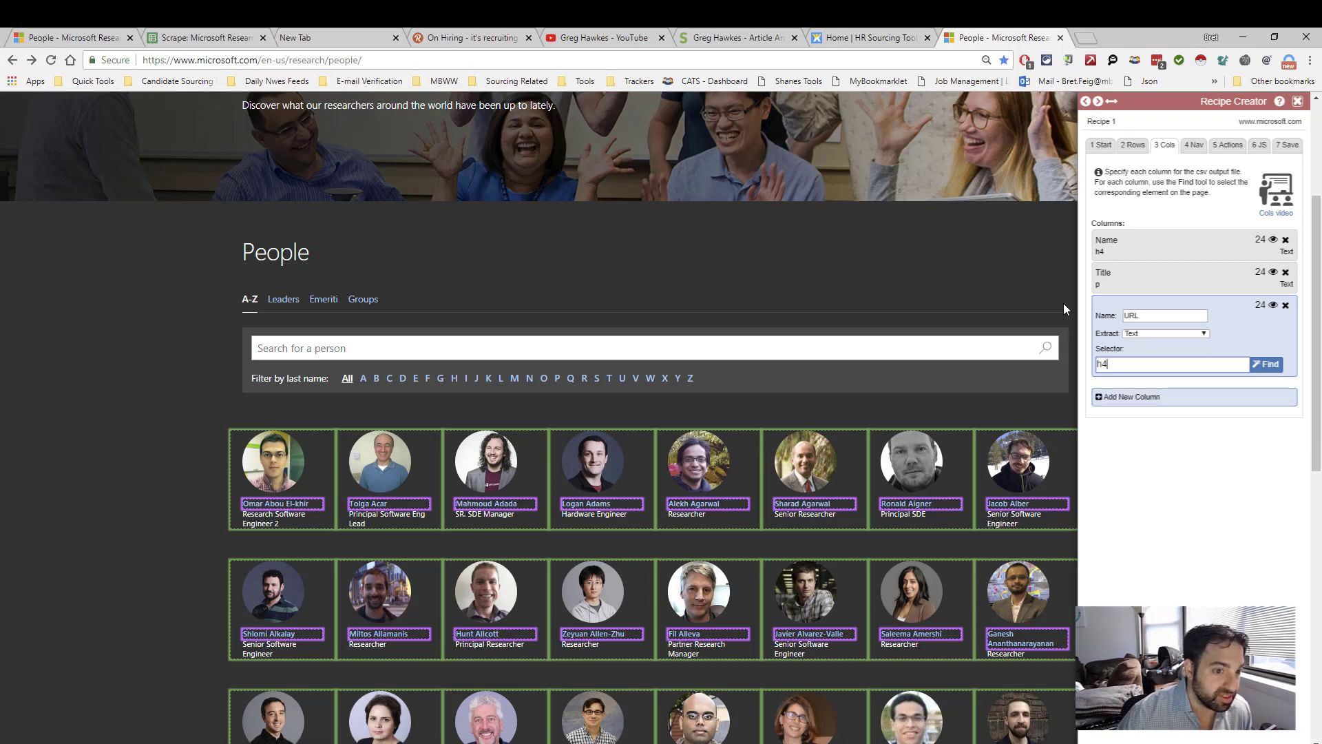
click(1150, 332)
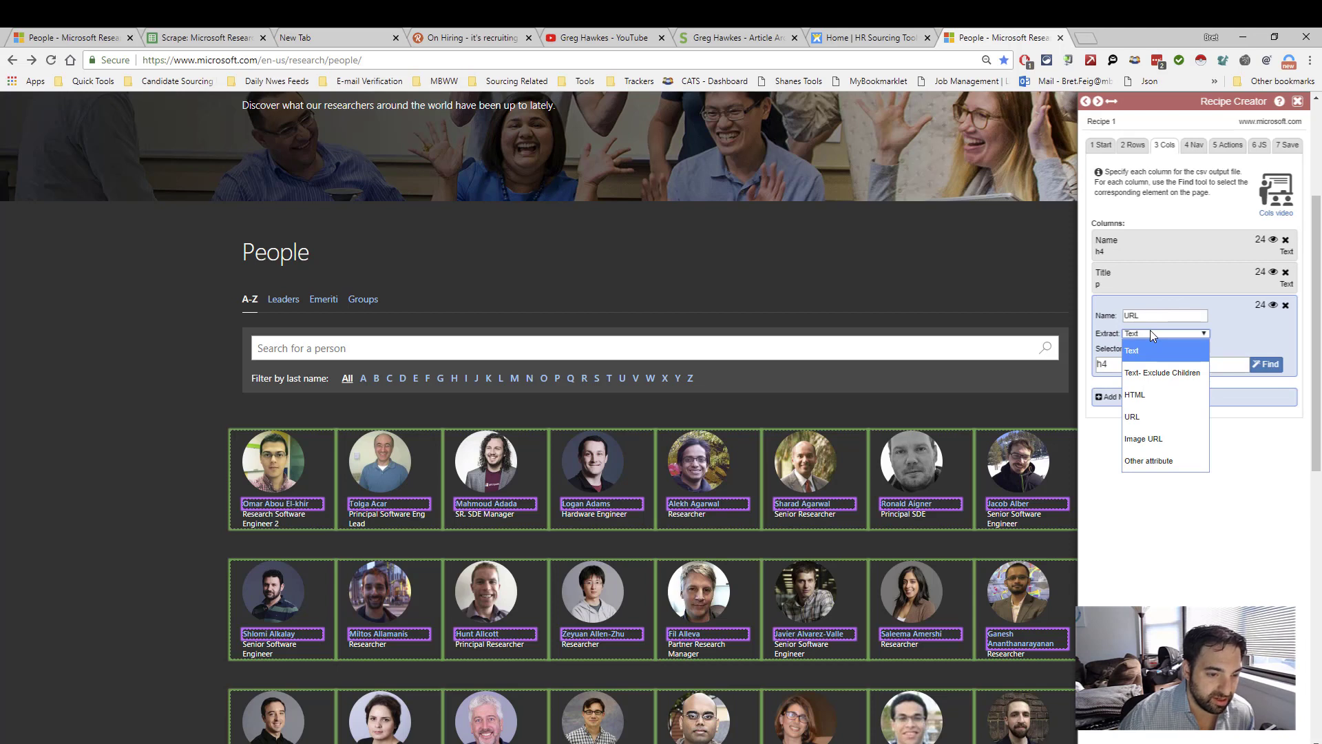
click(1141, 413)
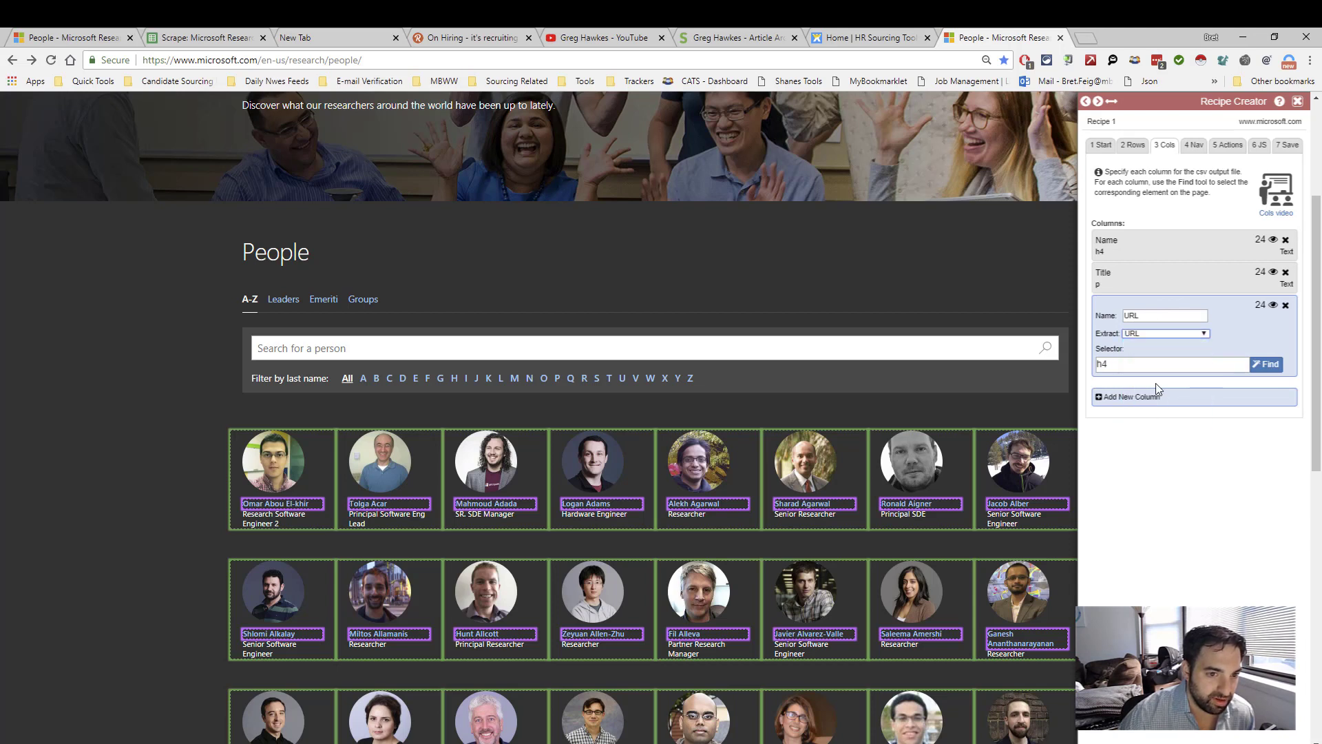
click(1274, 307)
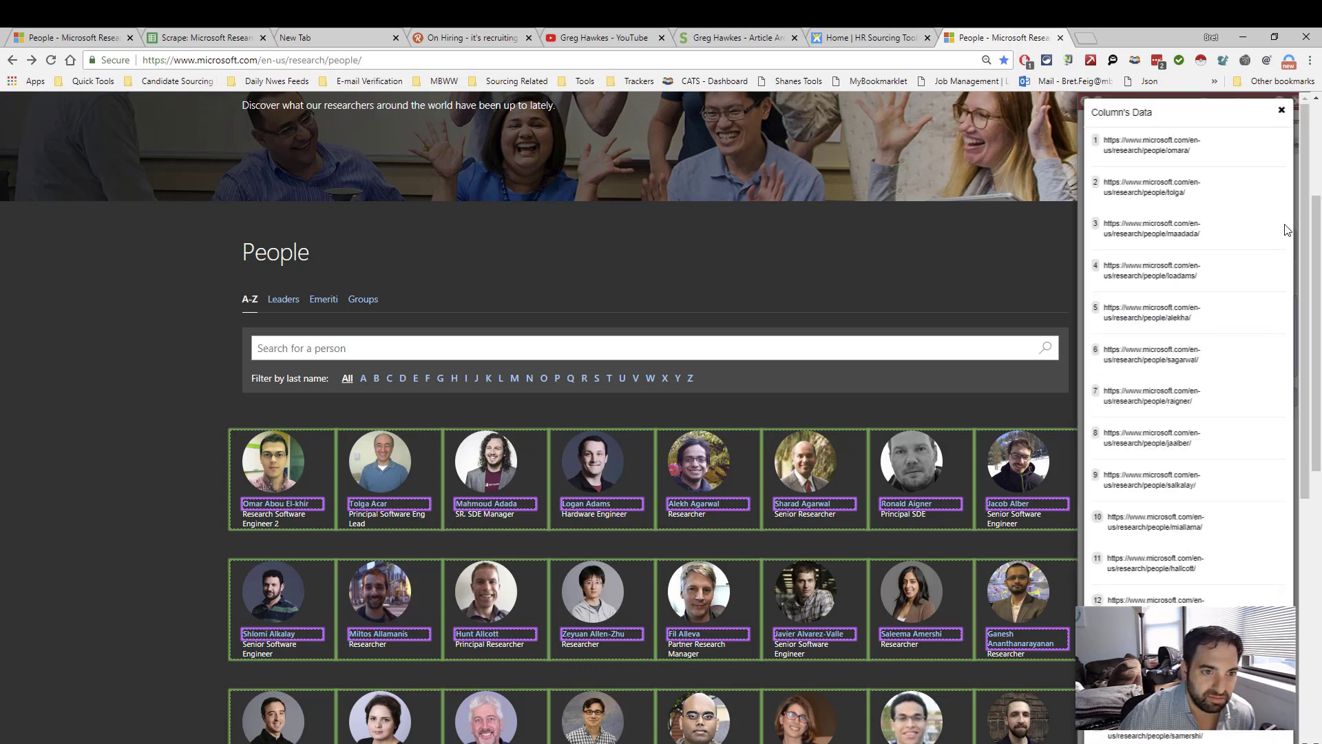
click(1283, 110)
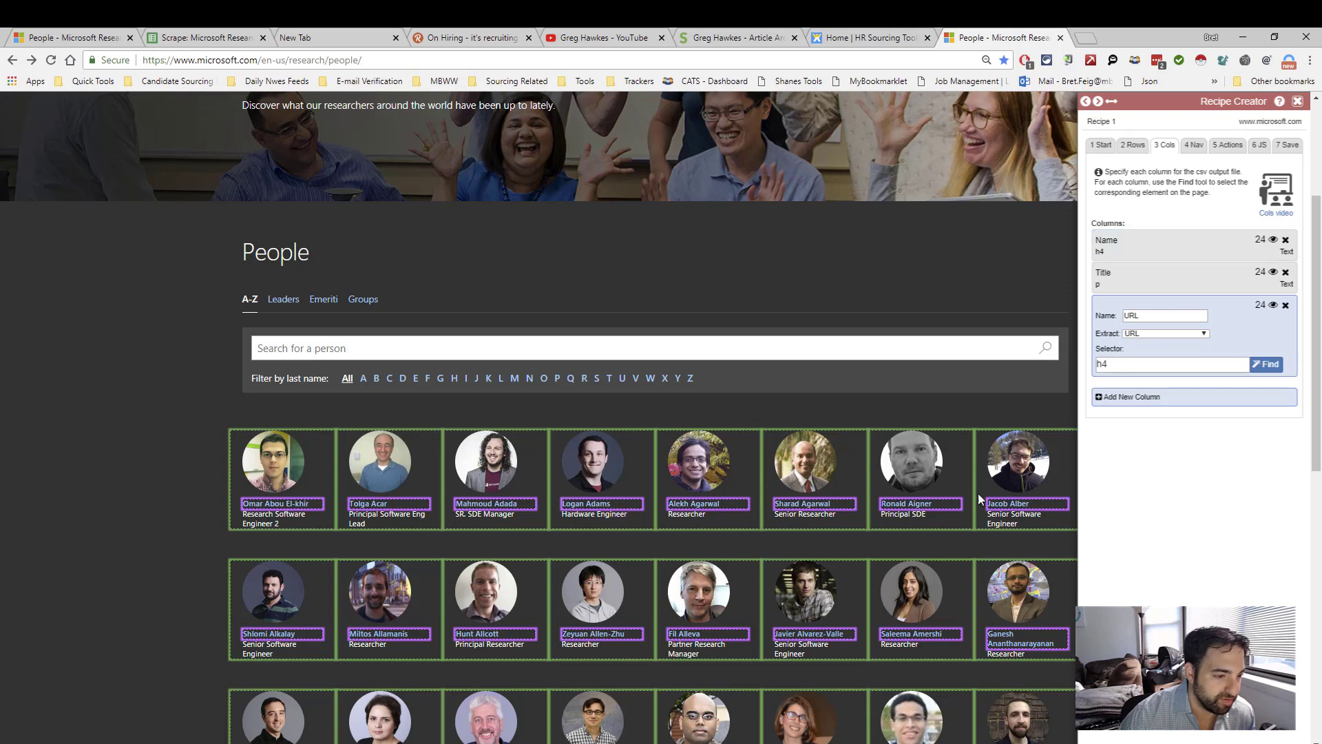
- In the recipe's page actions, start finding a selector and pick the "Show more" button below the people list as the element
scroll(767, 606, down, 4)
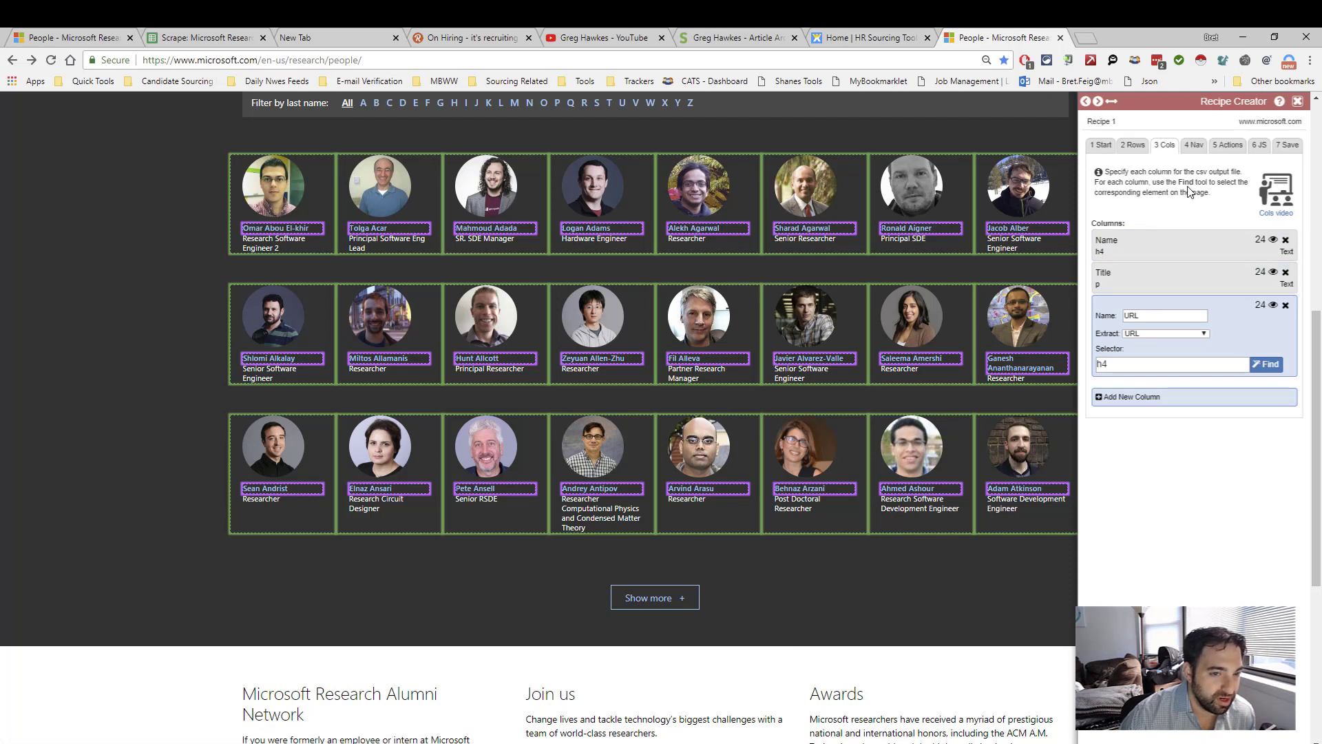
click(1199, 148)
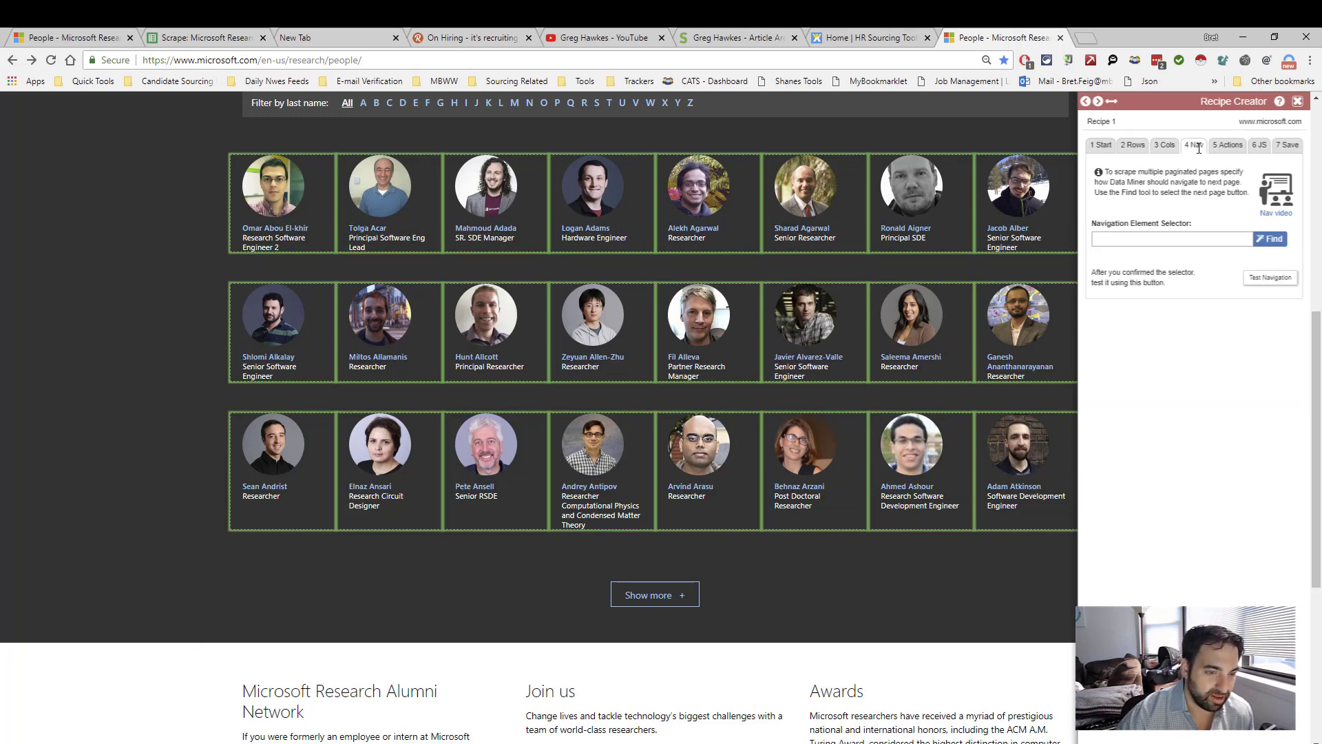
click(1228, 145)
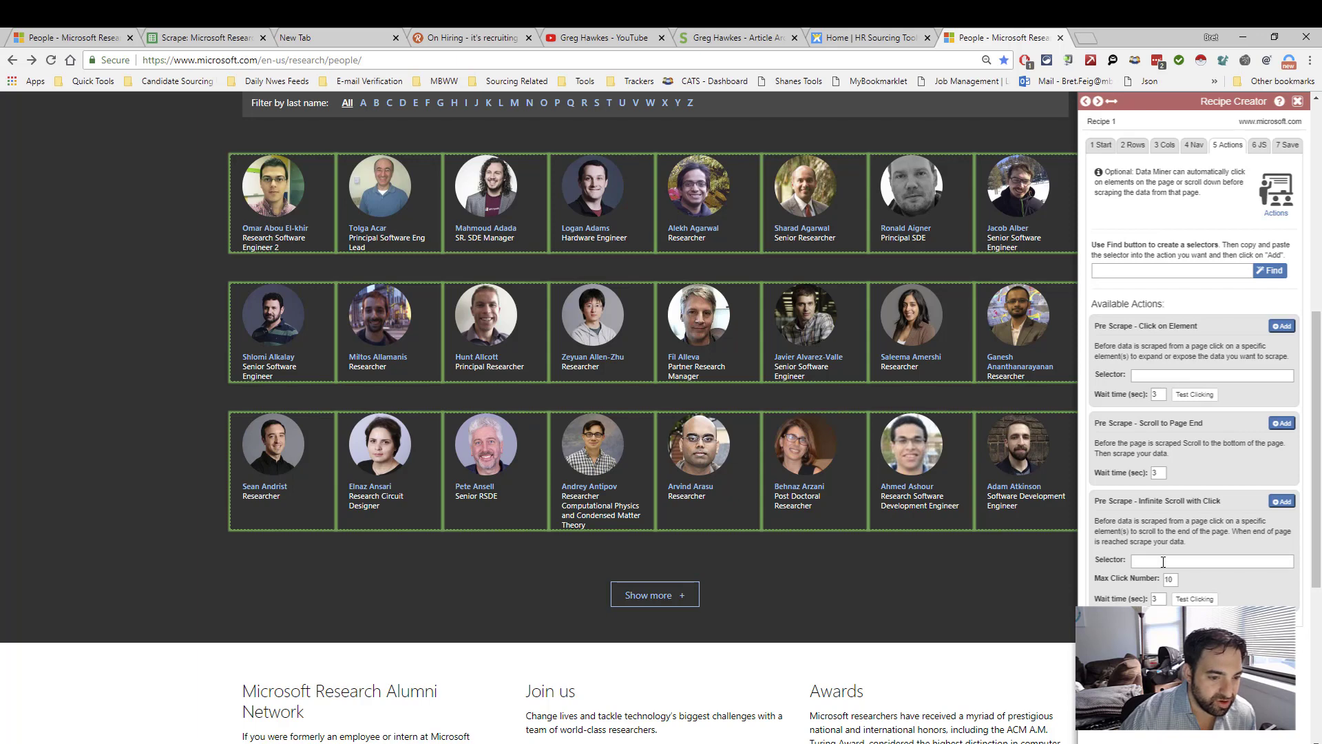
click(1269, 272)
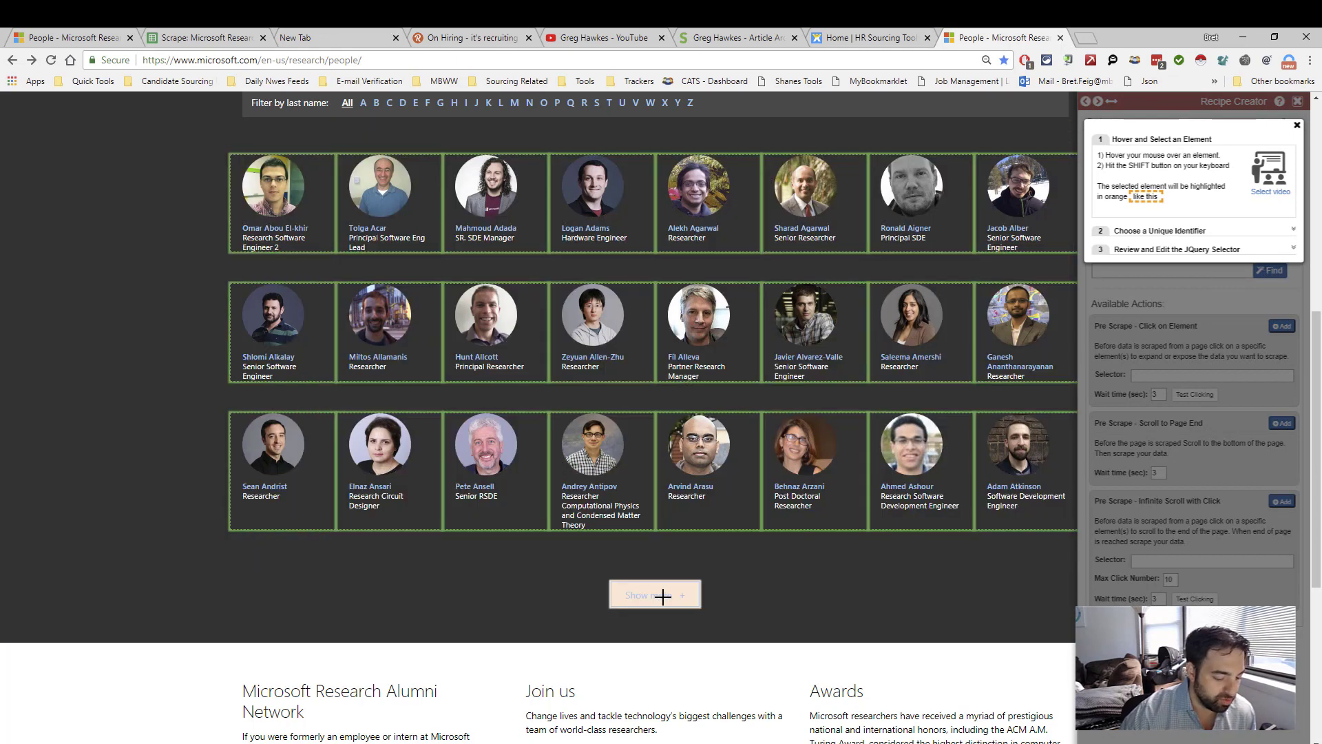
key(shift)
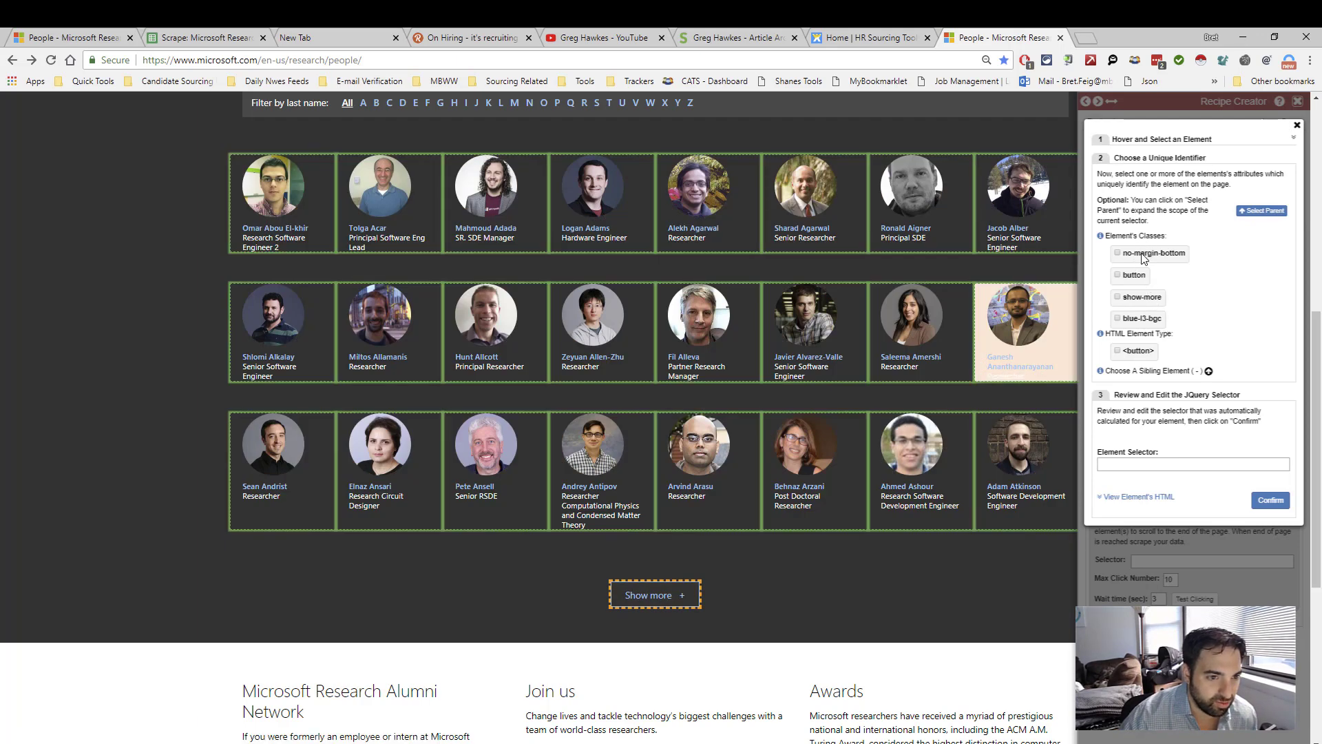
- Test the <button> element type and the blue-l3-bgc, show-more and button classes as identifiers for the "Show more" button, clearing each one
click(1118, 352)
click(1117, 351)
click(1117, 351)
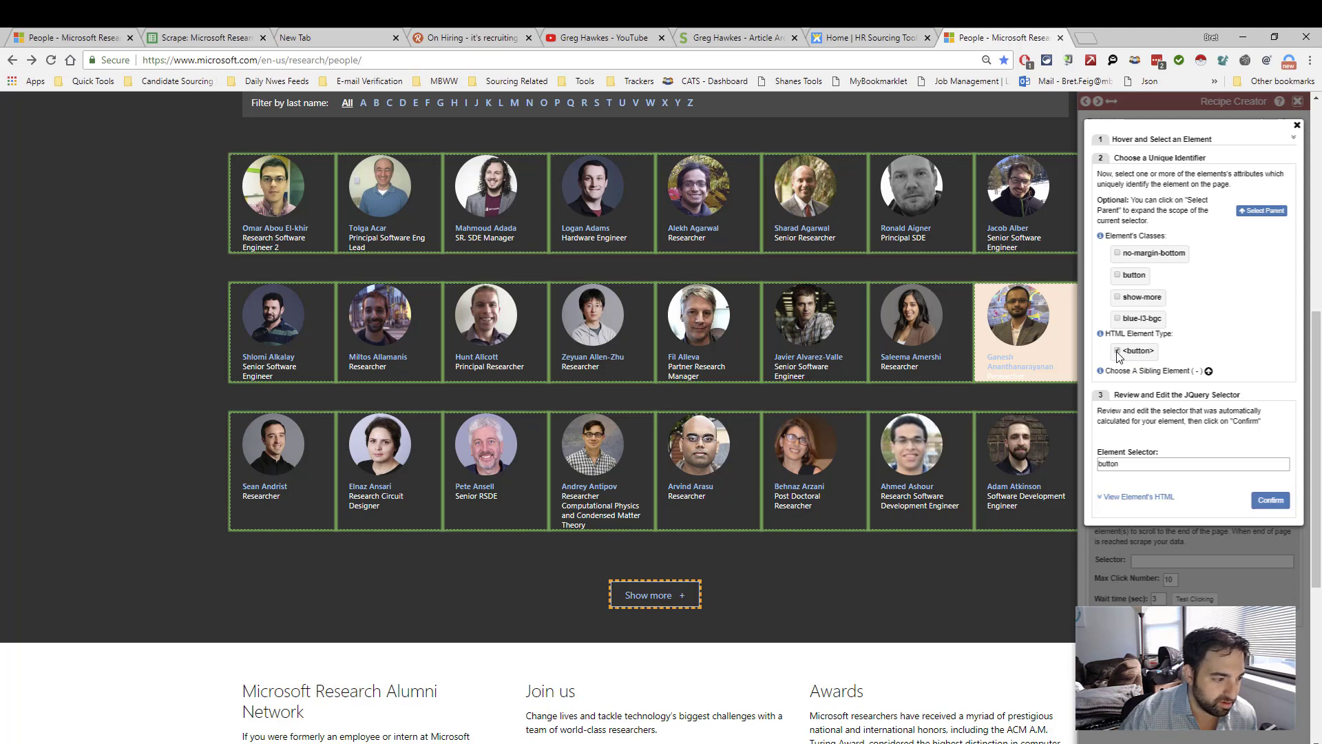
click(1117, 351)
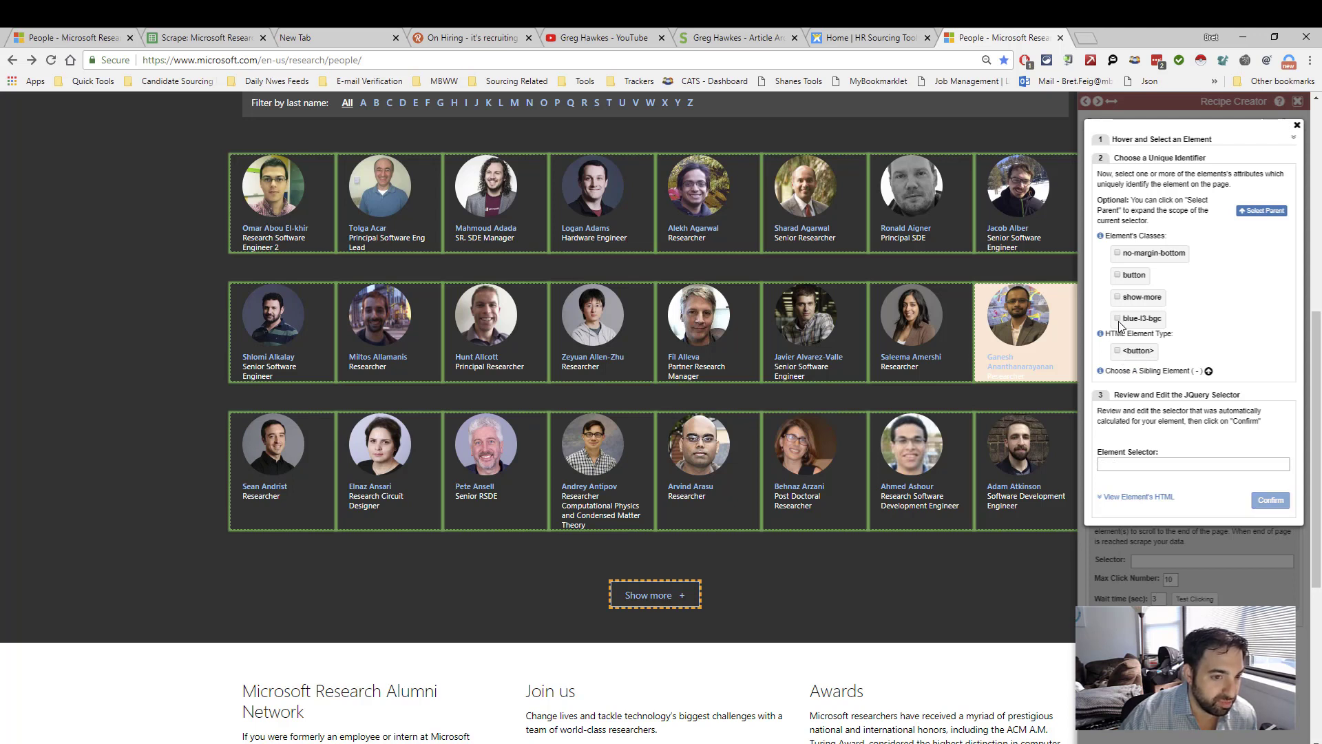
click(1118, 319)
click(1118, 318)
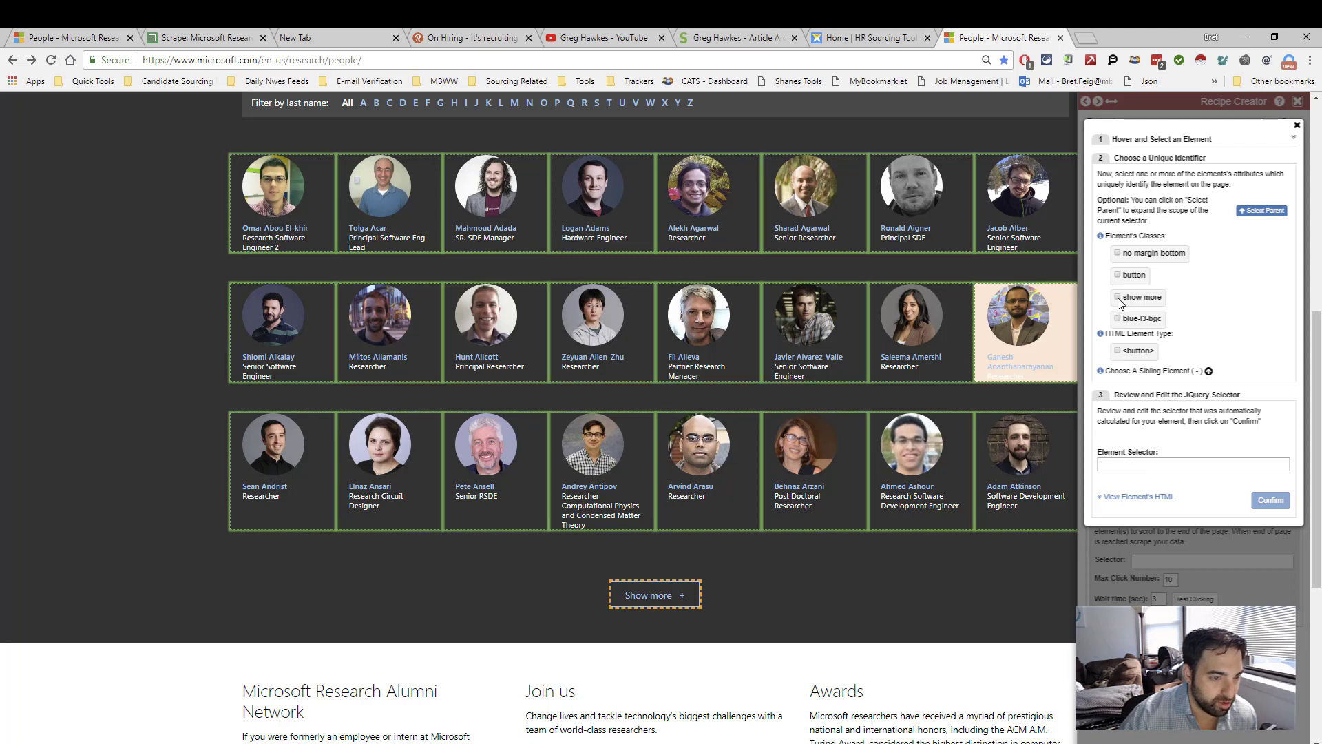
click(1118, 297)
click(1118, 297)
click(1118, 275)
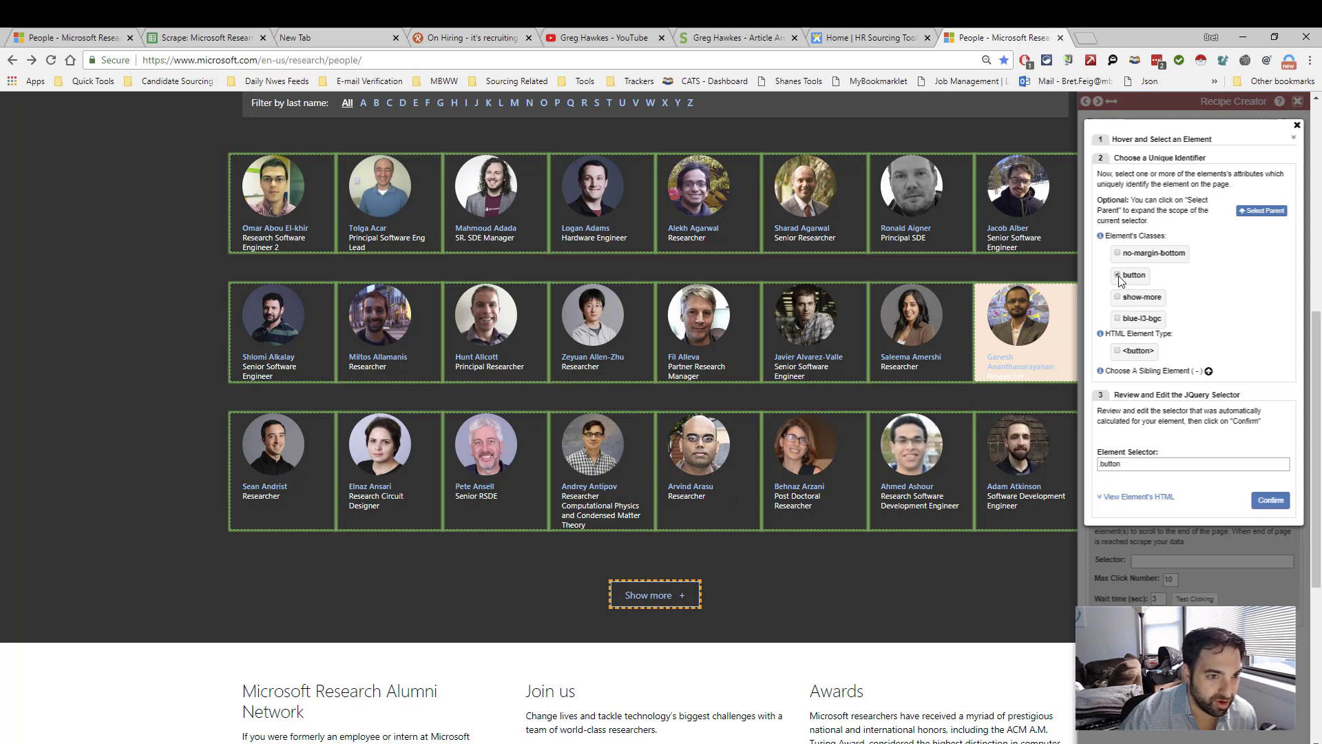
click(1118, 275)
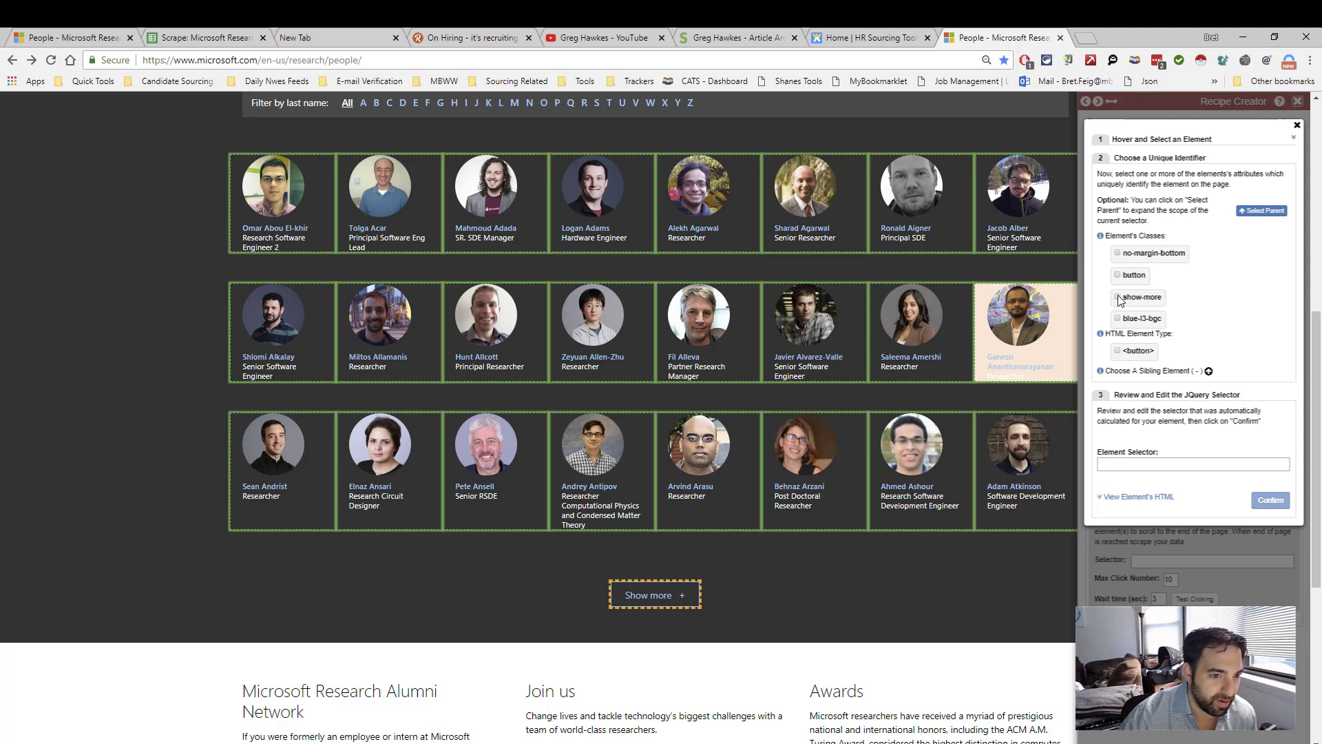
- Confirm the show-more class as the "Show more" button's selector and set Infinite Scroll with Click to a maximum of 30 clicks
click(1118, 298)
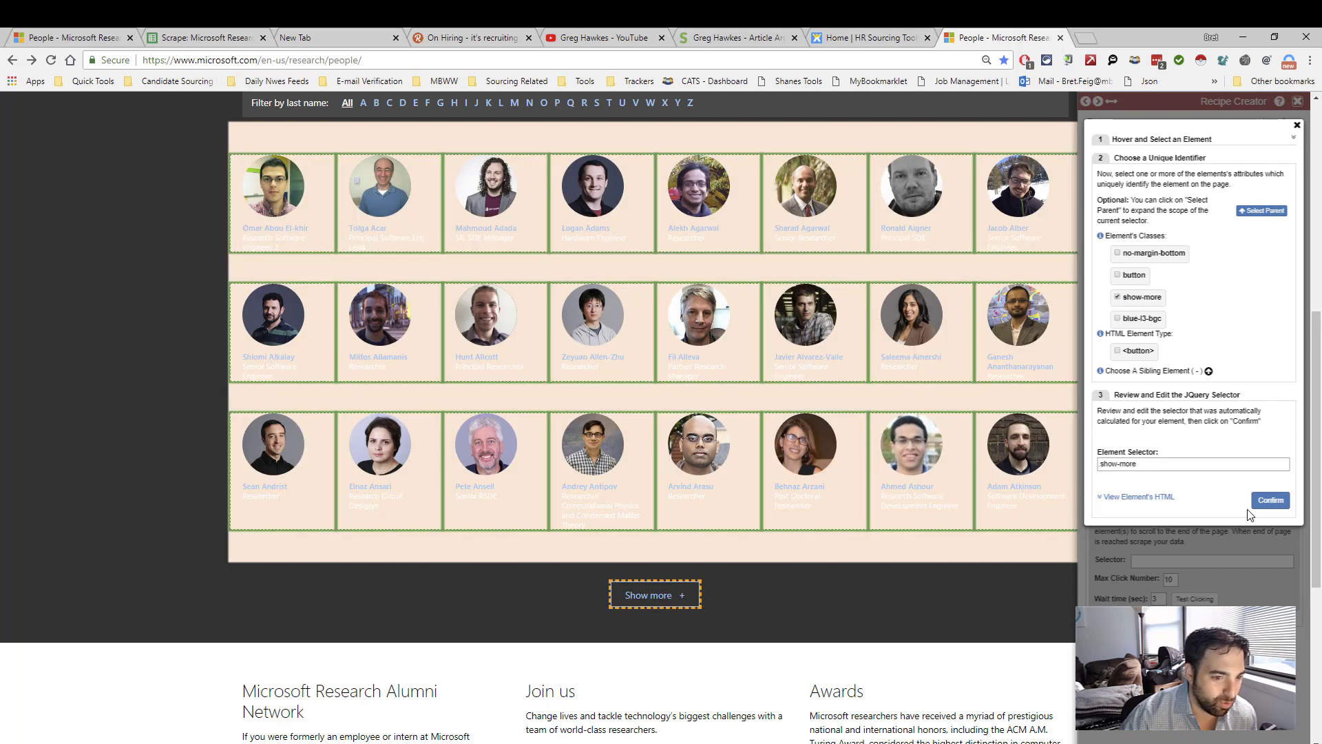
click(1267, 503)
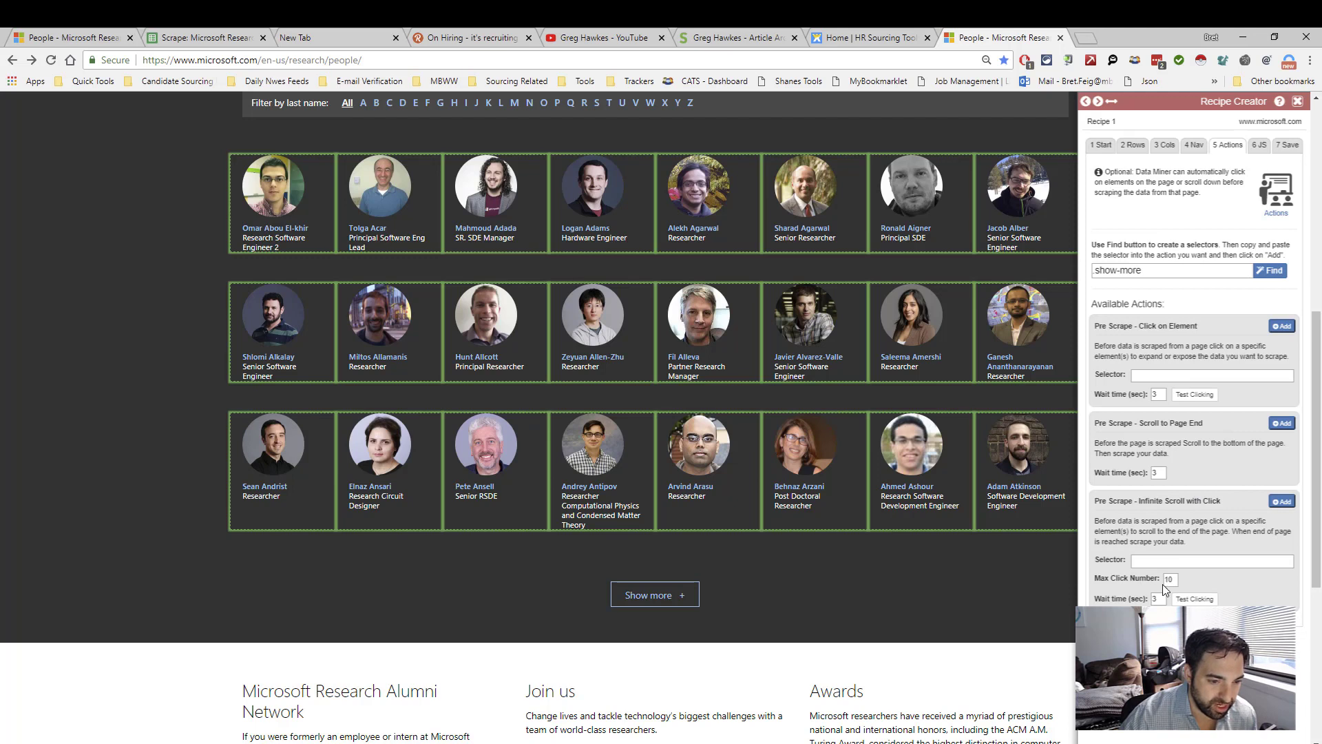
drag(1185, 580, 1158, 577)
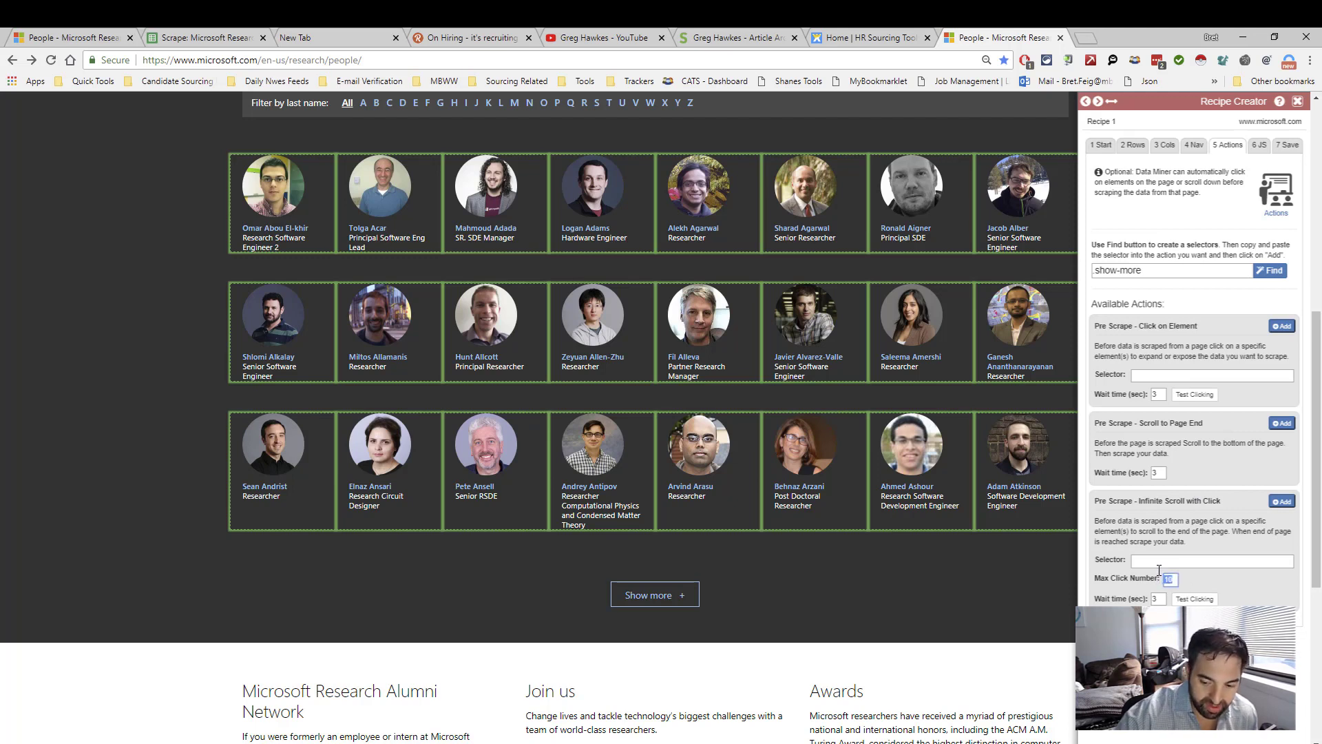
text(25)
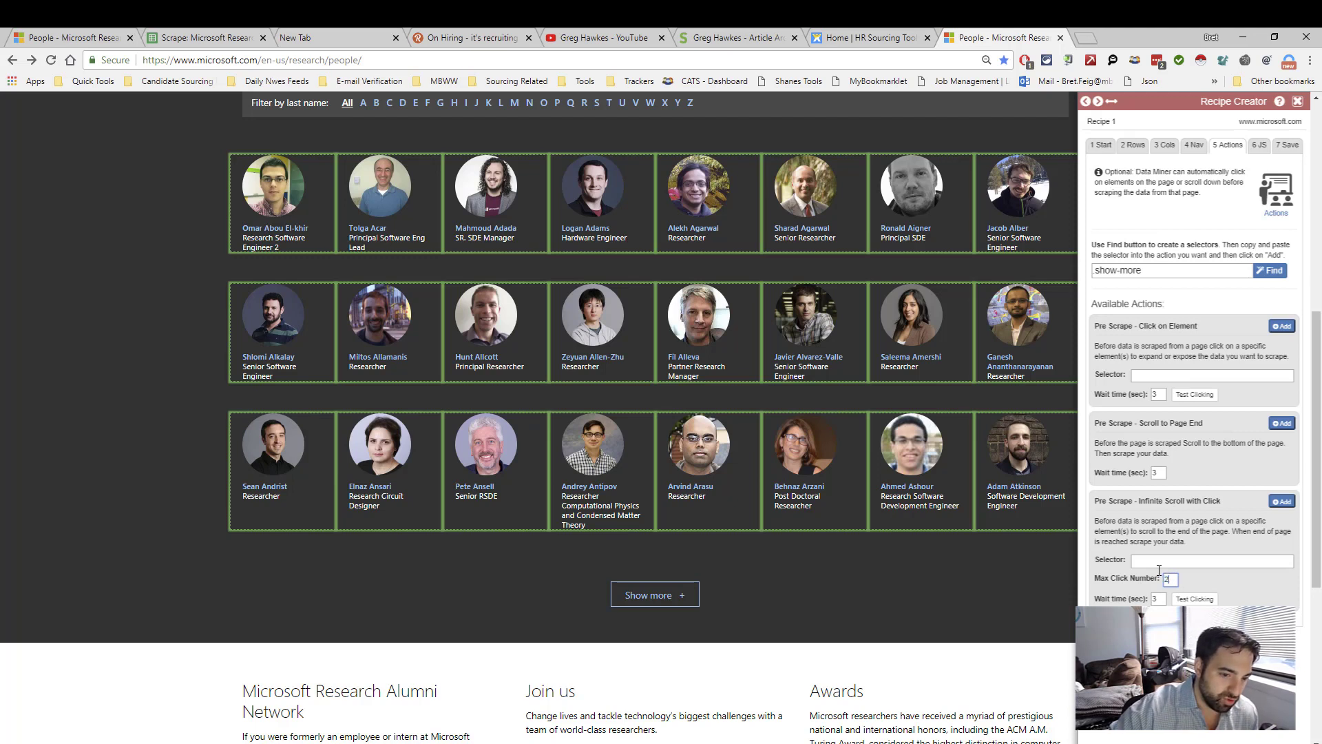
key(BackSpace)
key(BackSpace)
text(30)
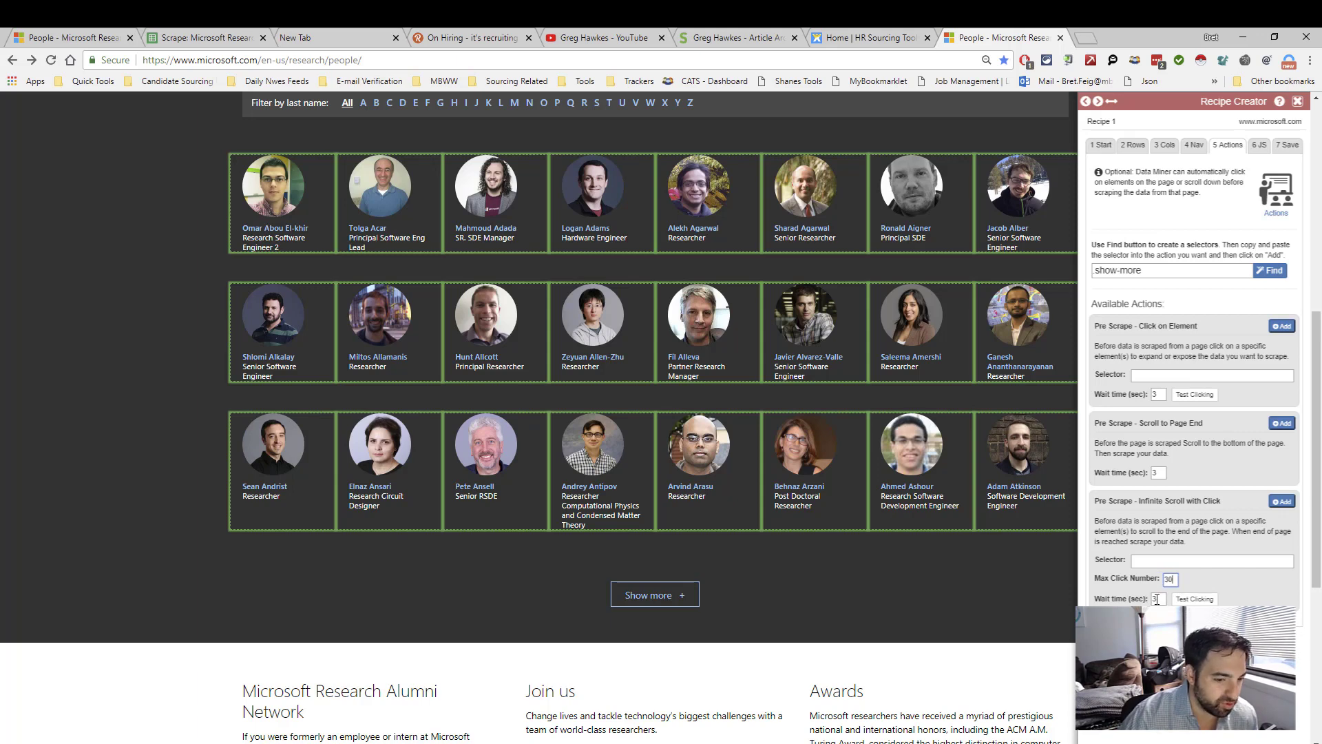
- Remove the infinite scroll action added without a selector and copy the found .show-more selector into the Infinite Scroll with Click settings
click(1282, 501)
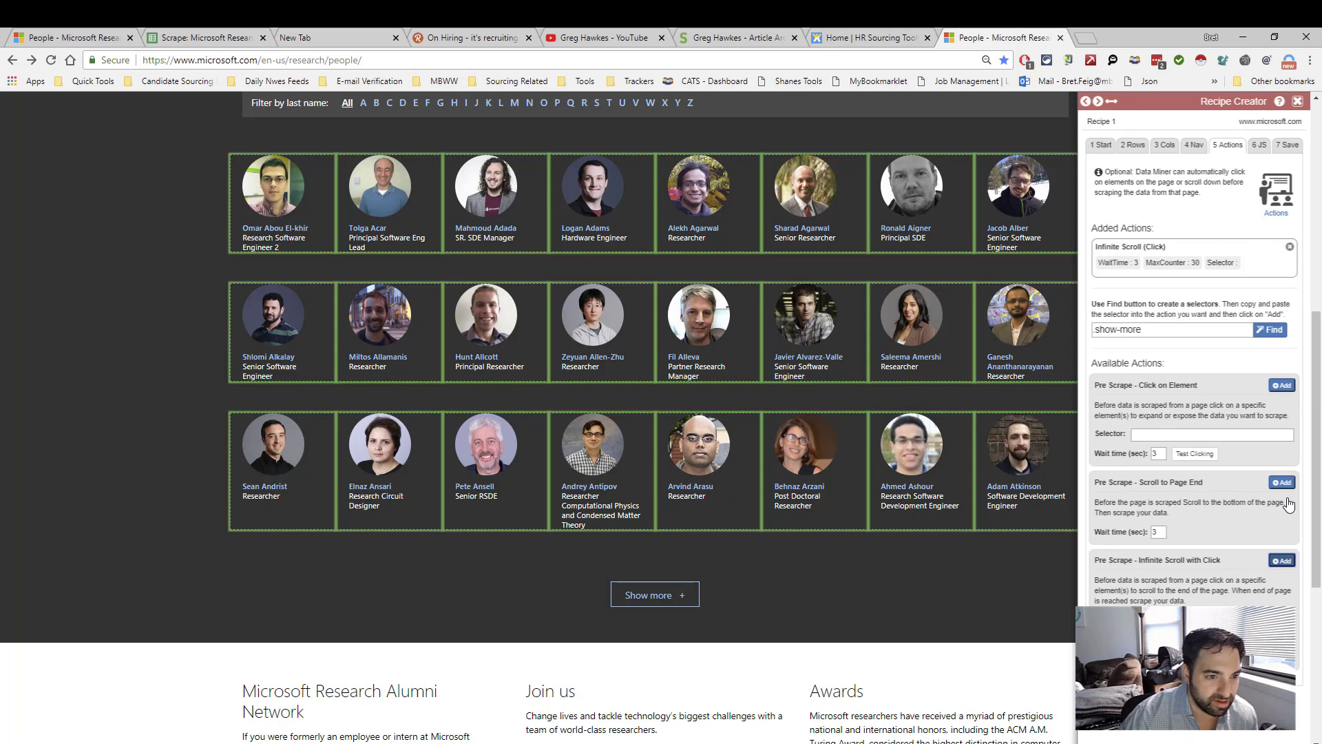
click(1289, 246)
drag(1191, 266, 1072, 275)
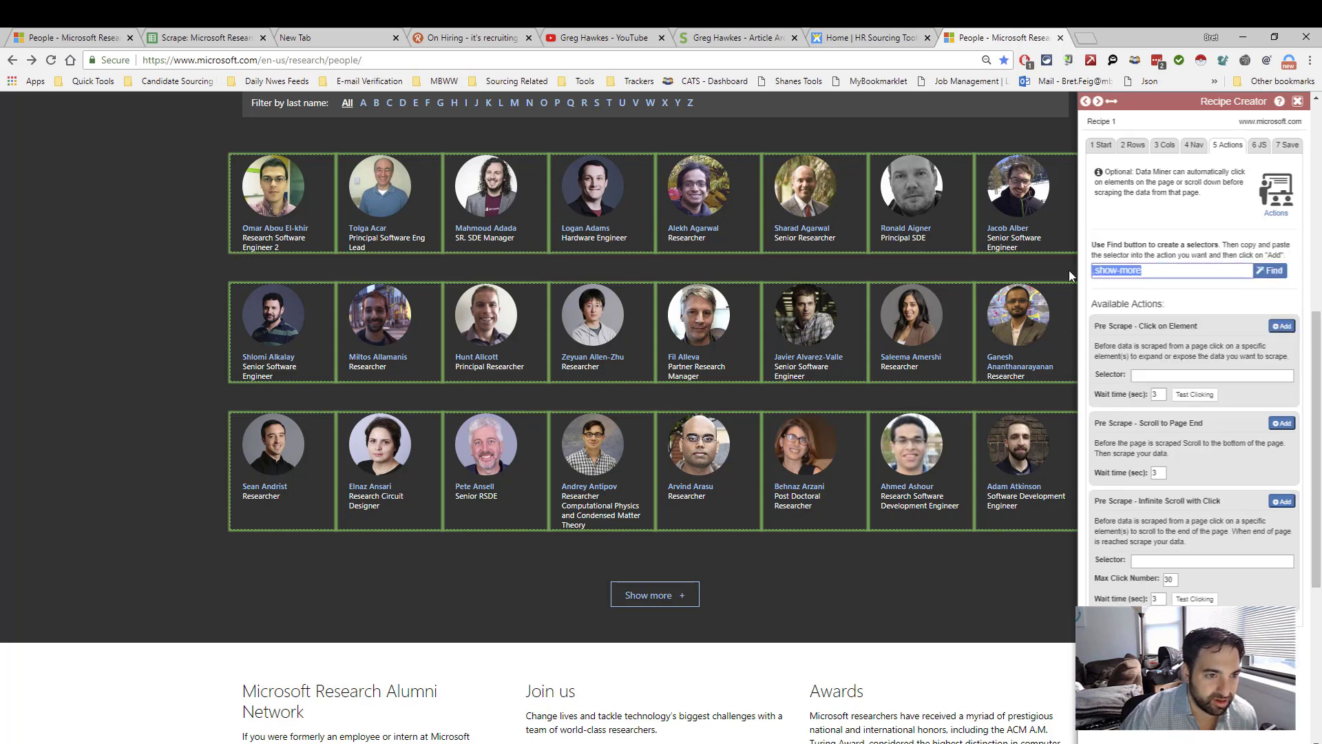
right_click(1129, 275)
click(1134, 299)
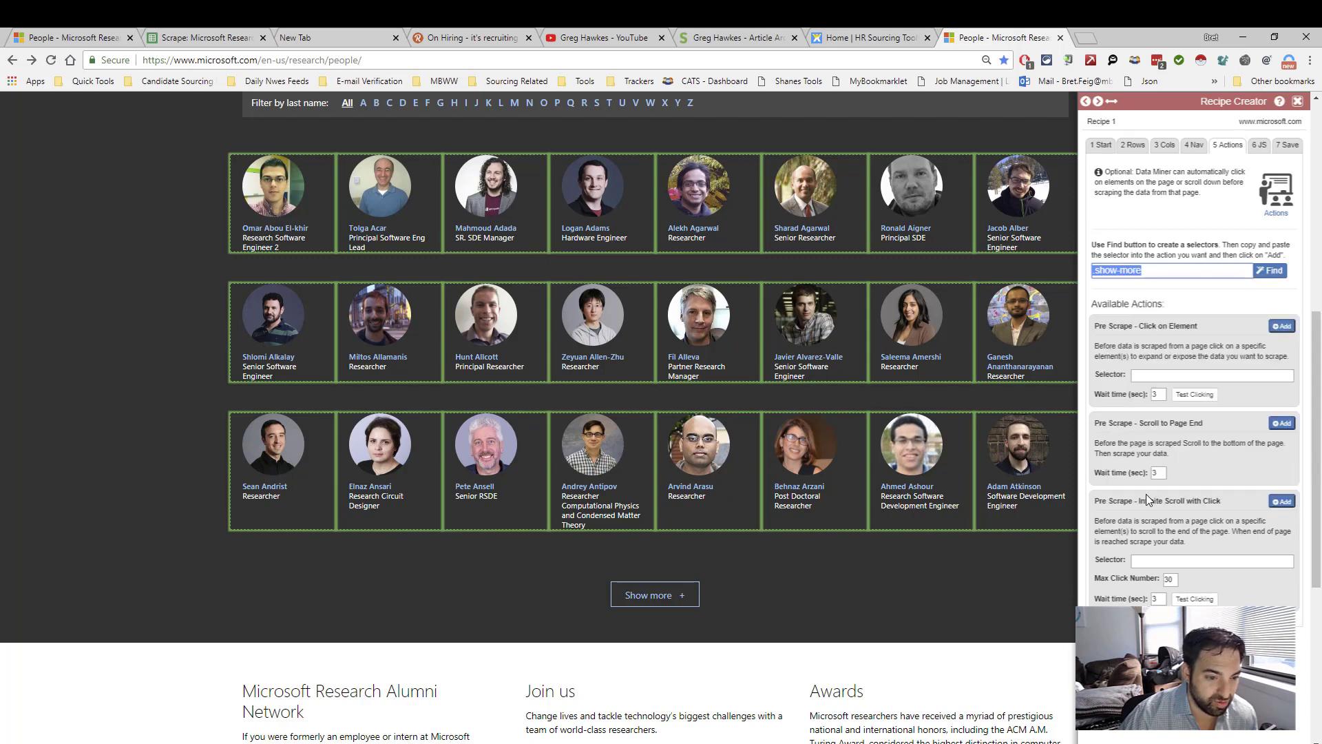
click(1154, 559)
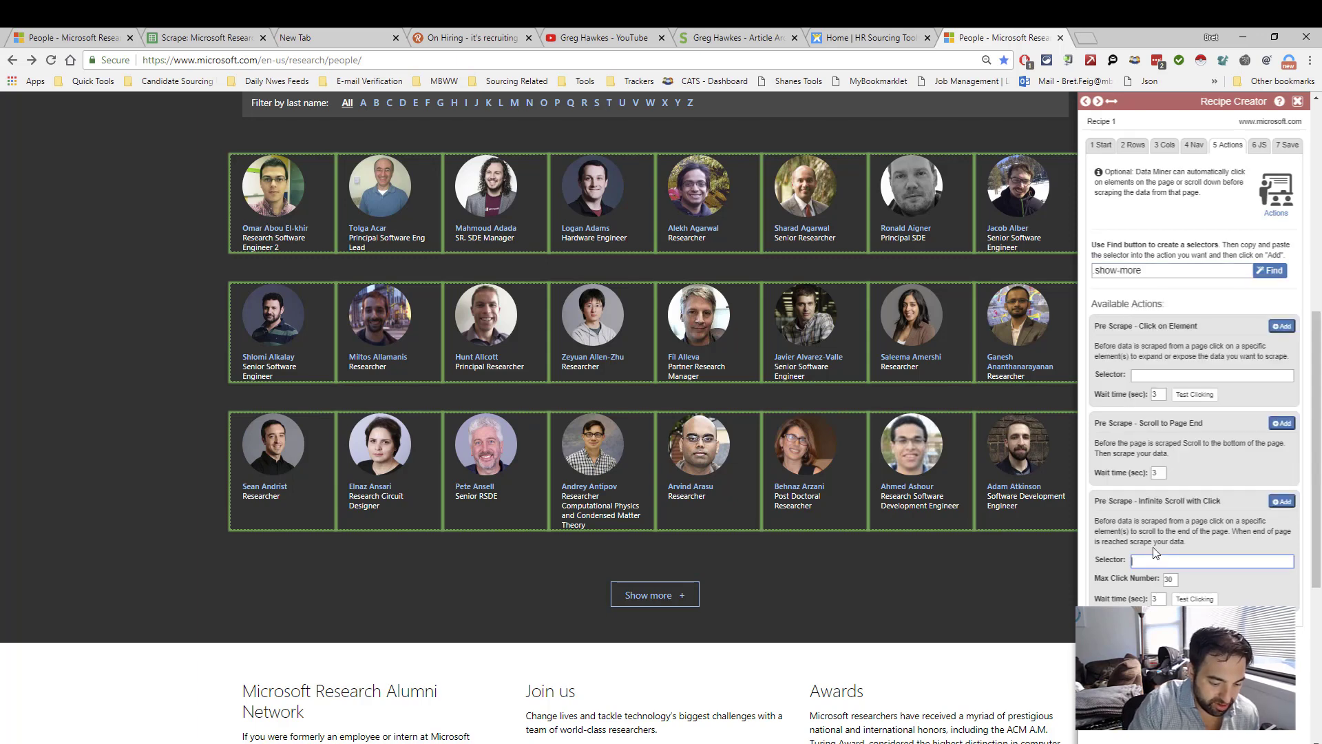
key(ctrl+v)
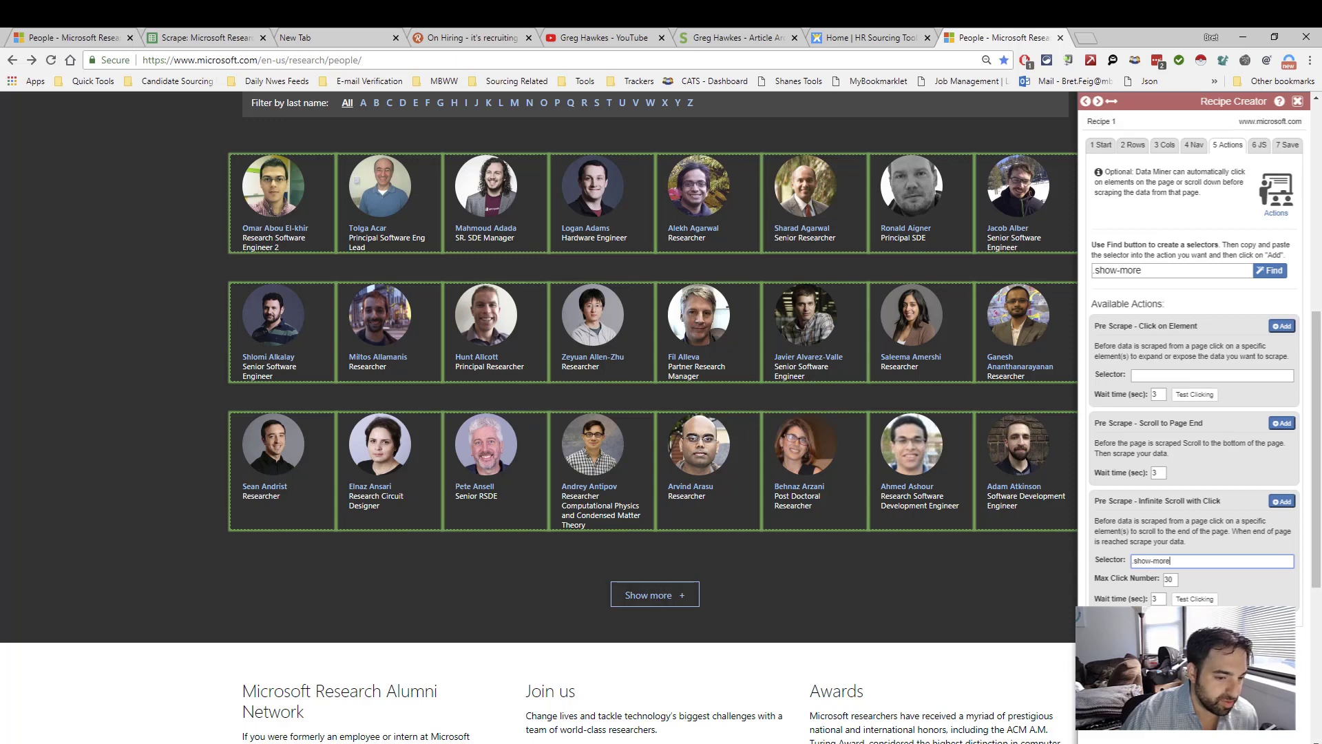
- Test the clicking of Infinite Scroll with Click on the people page and add the action to the recipe
click(1196, 599)
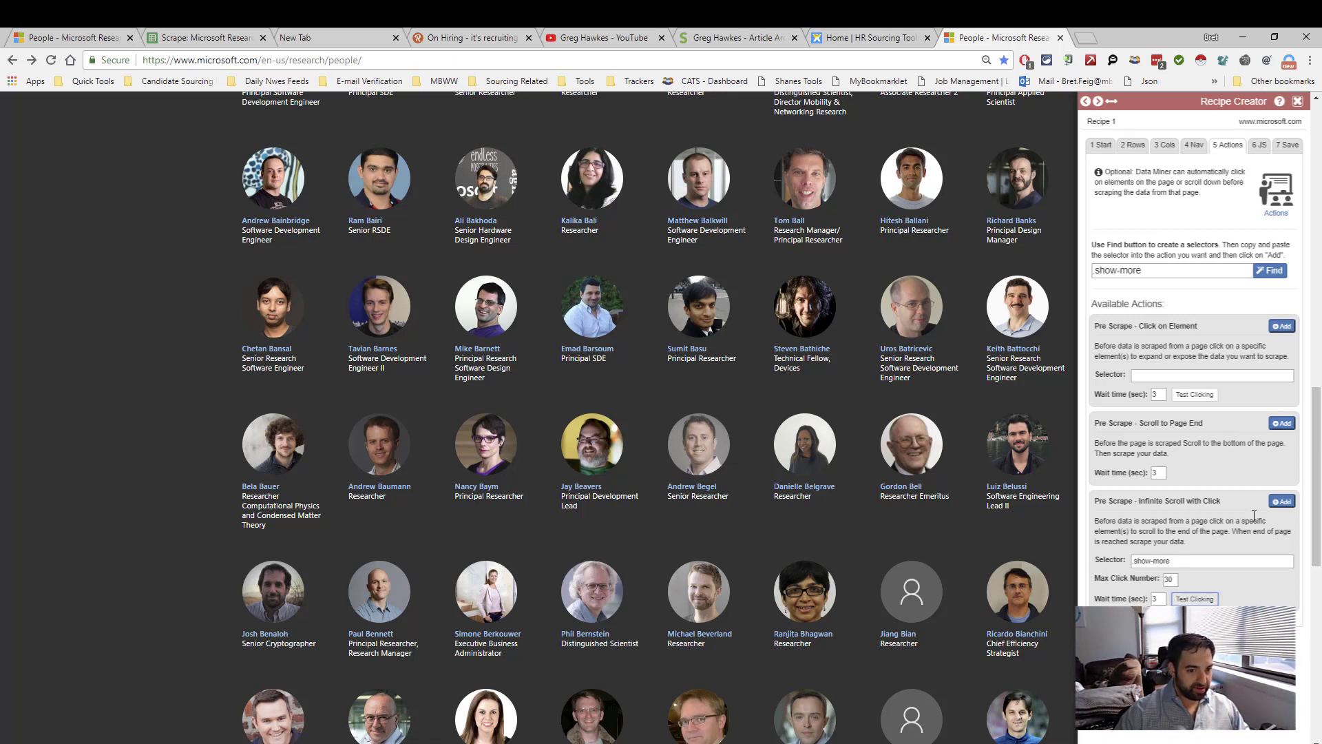
click(1279, 501)
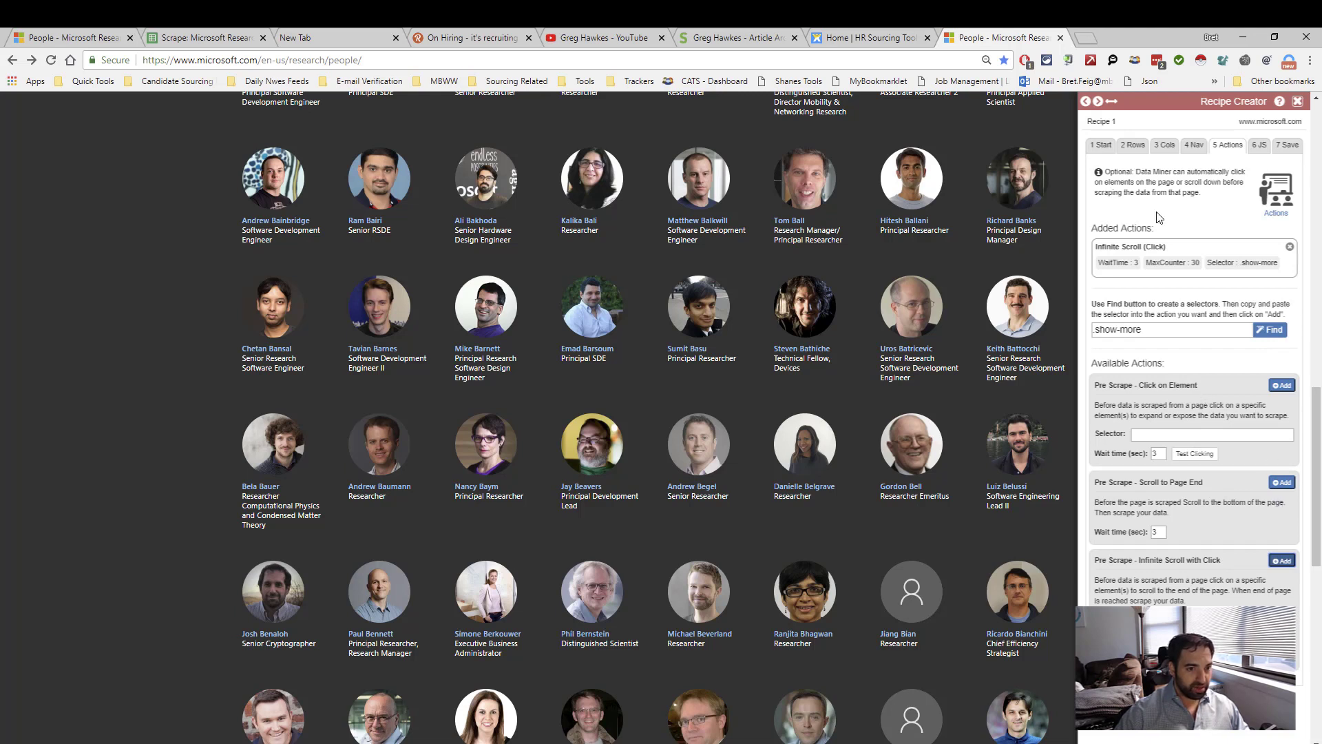
- Name the recipe "Microsoft Research People - Untech Example" and save it
click(1284, 144)
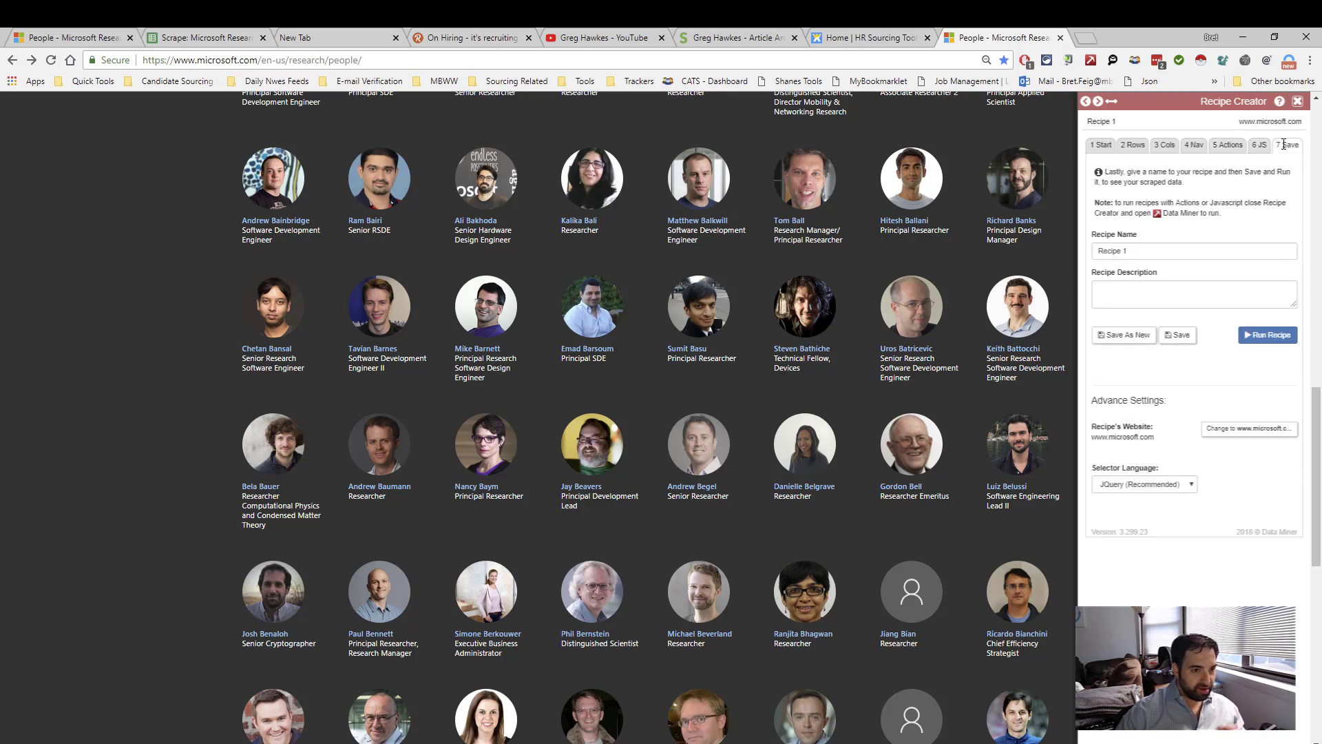
click(1161, 246)
key(BackSpace)
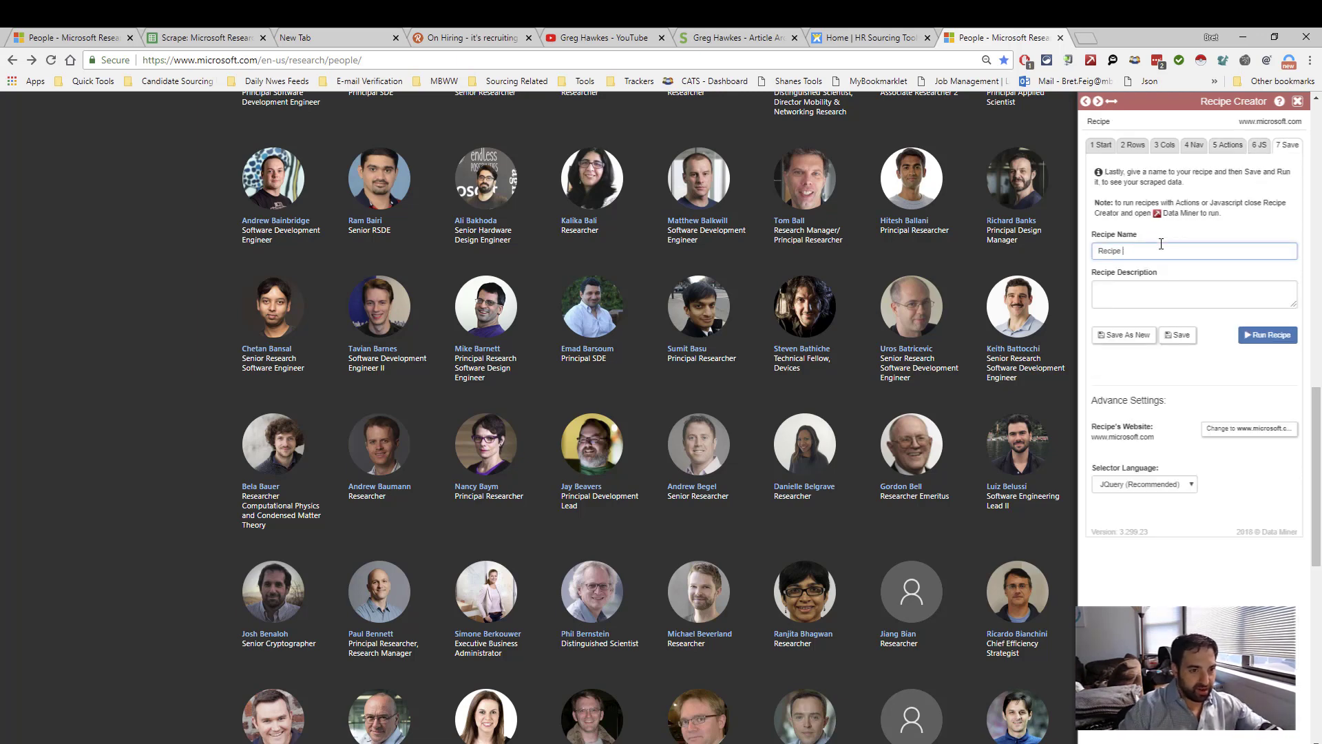
key(BackSpace)
key(BackSpace)
key(BackSpace)
key(BackSpace)
key(BackSpace)
key(BackSpace)
key(BackSpace)
text(M)
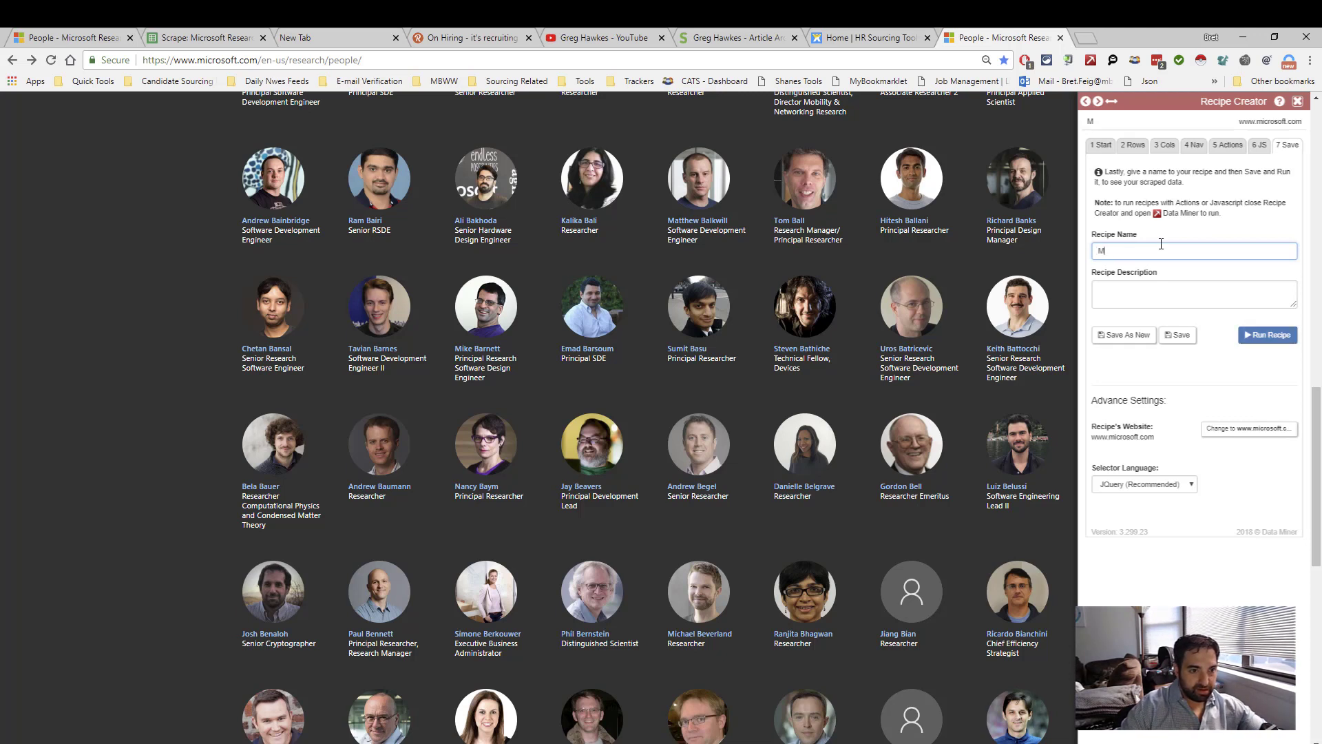
text(ICRO)
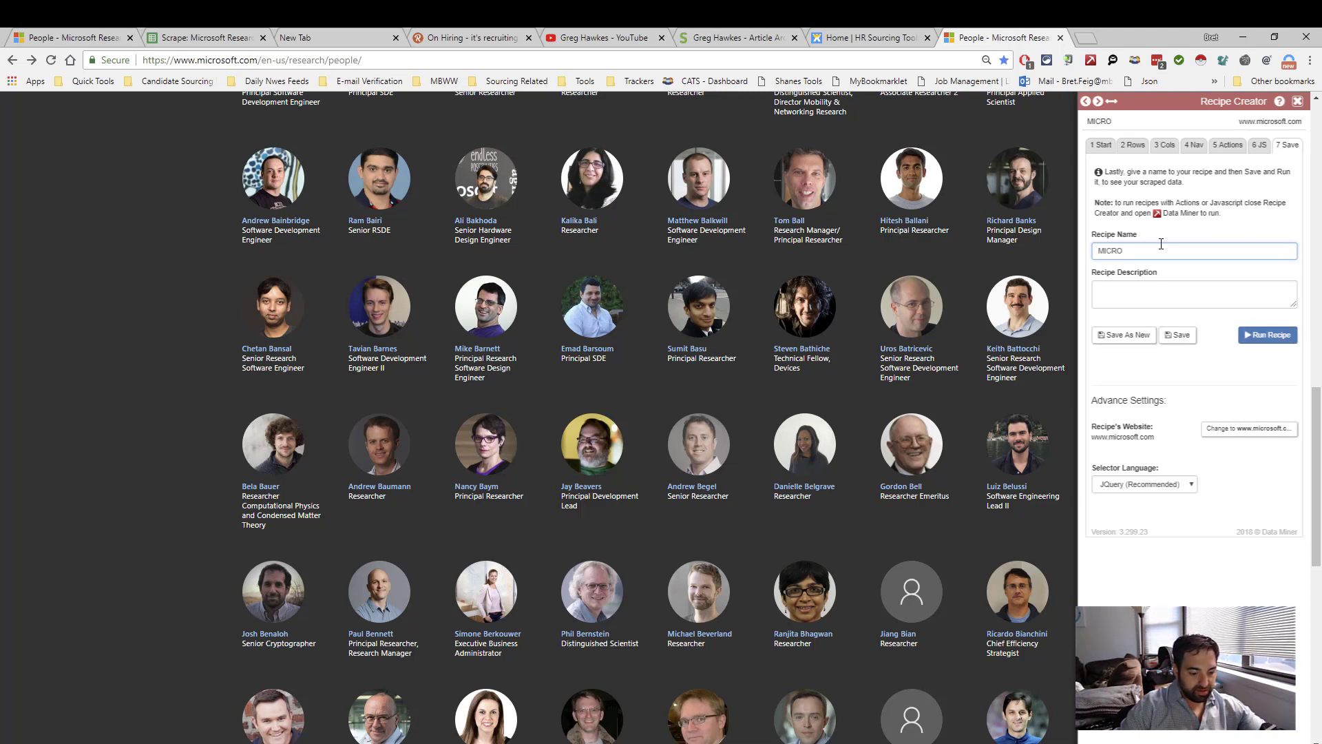
key(BackSpace)
key(BackSpace)
key(BackSpace)
key(BackSpace)
text(crosoft RESE)
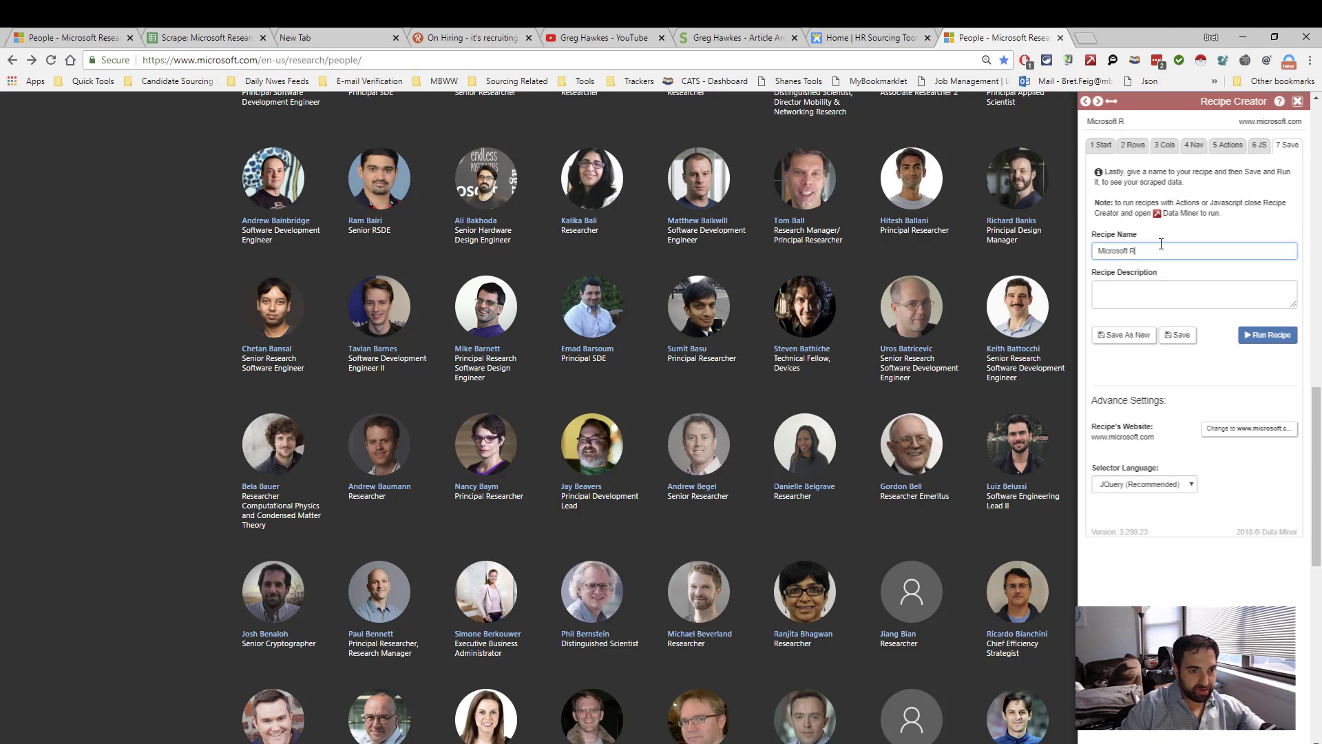
key(BackSpace)
key(BackSpace)
key(BackSpace)
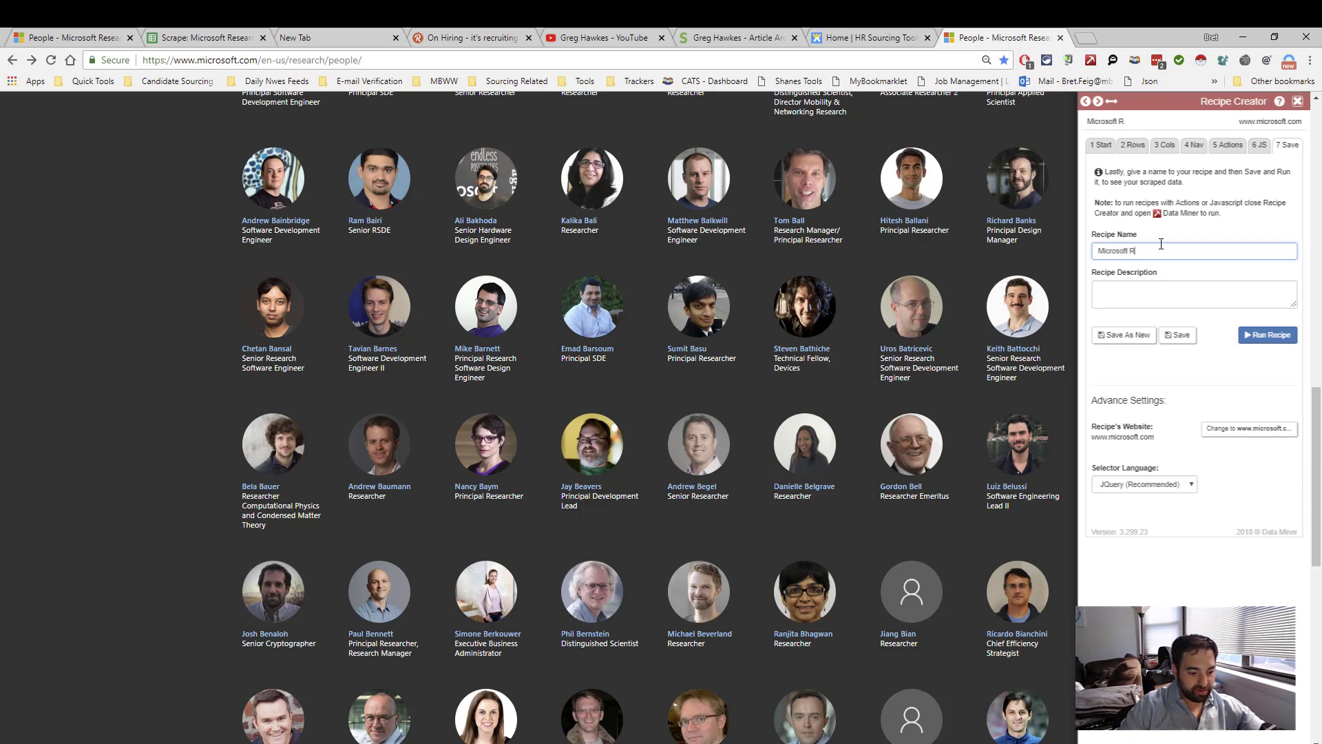
text(each)
text(earch)
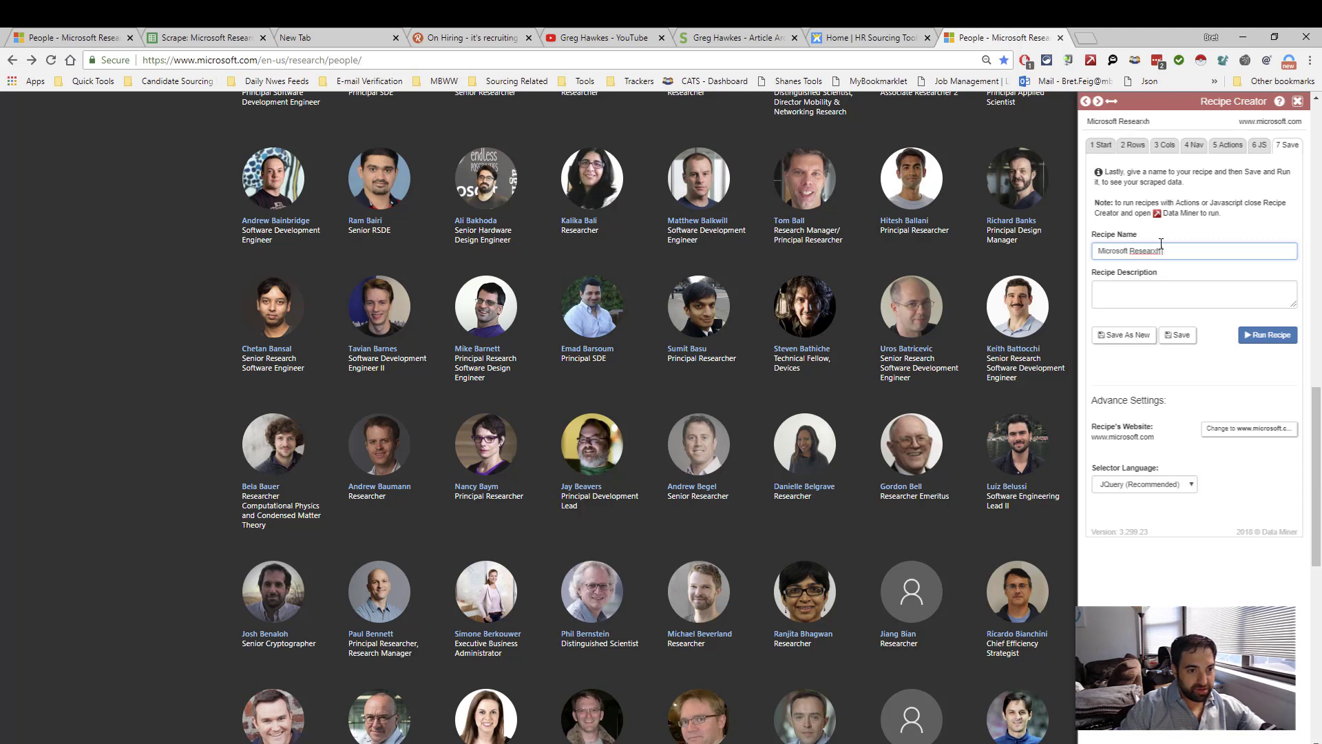
text( People - Unte)
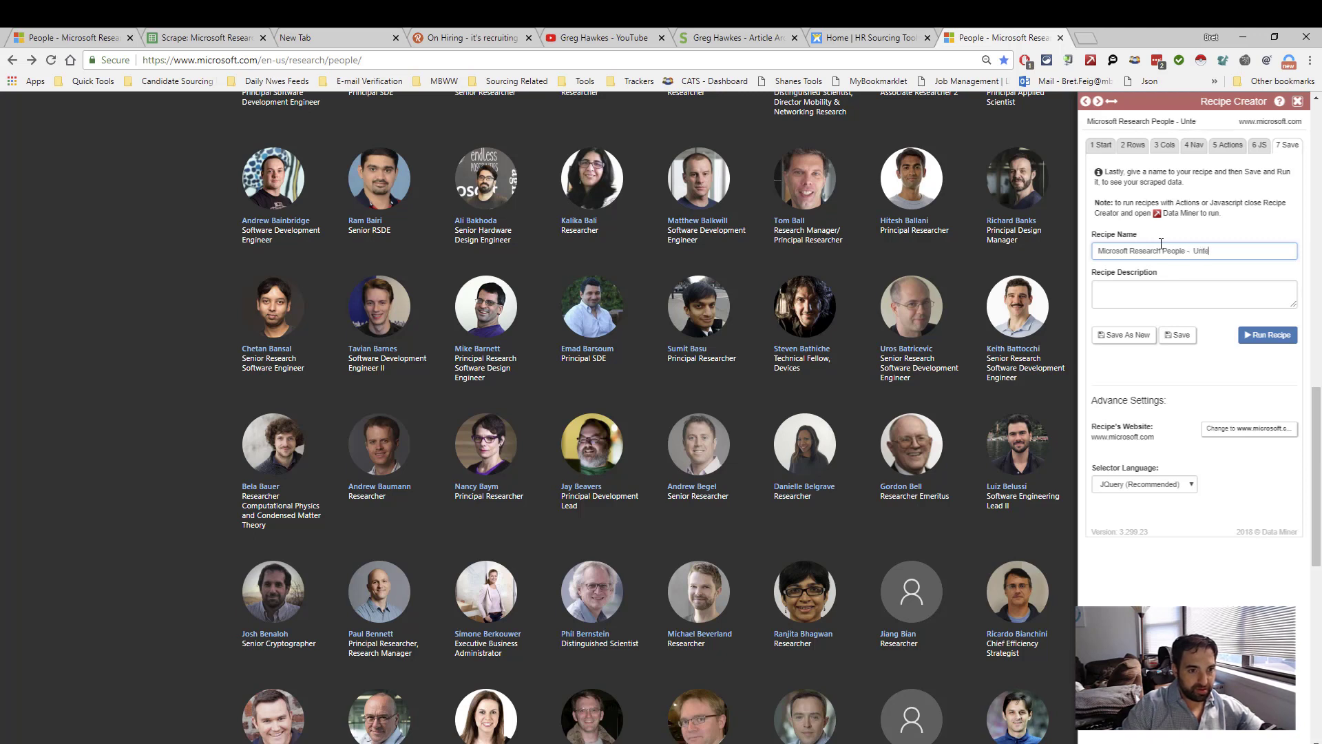
text(ch Exqm)
key(BackSpace)
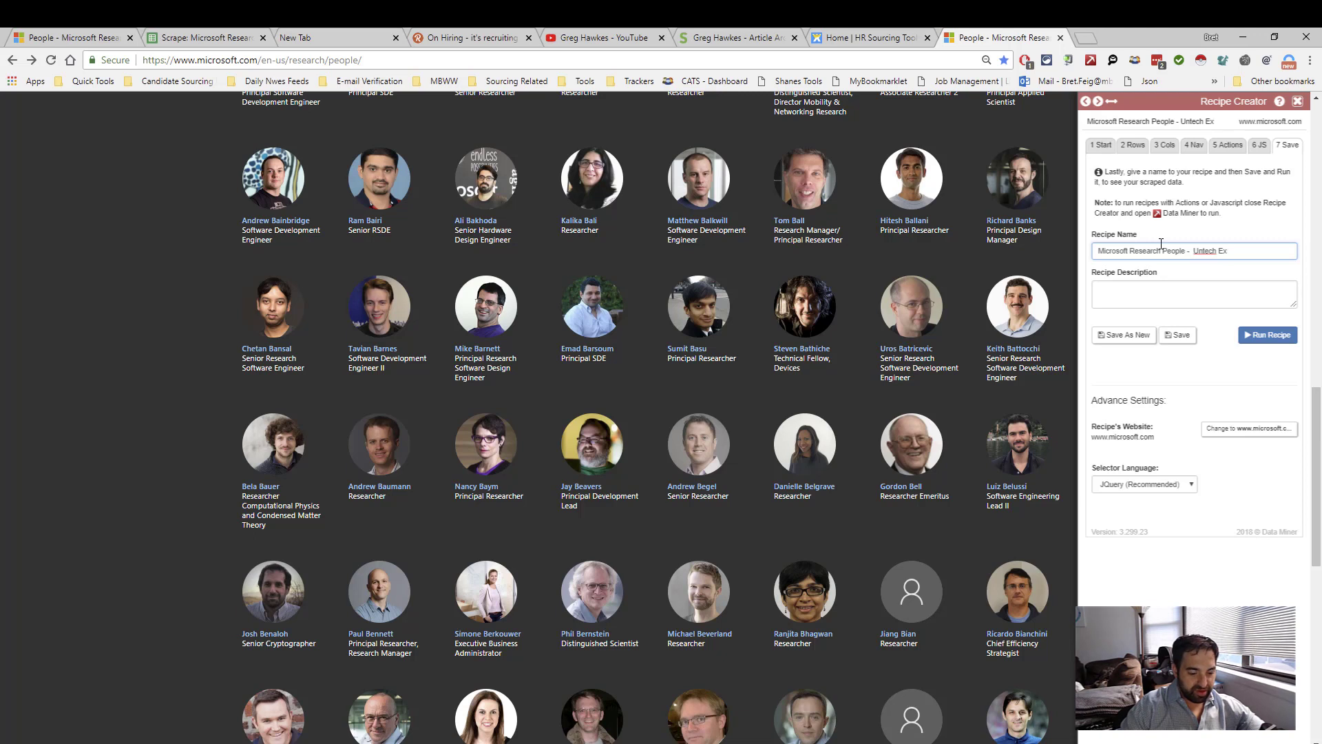
text(ample)
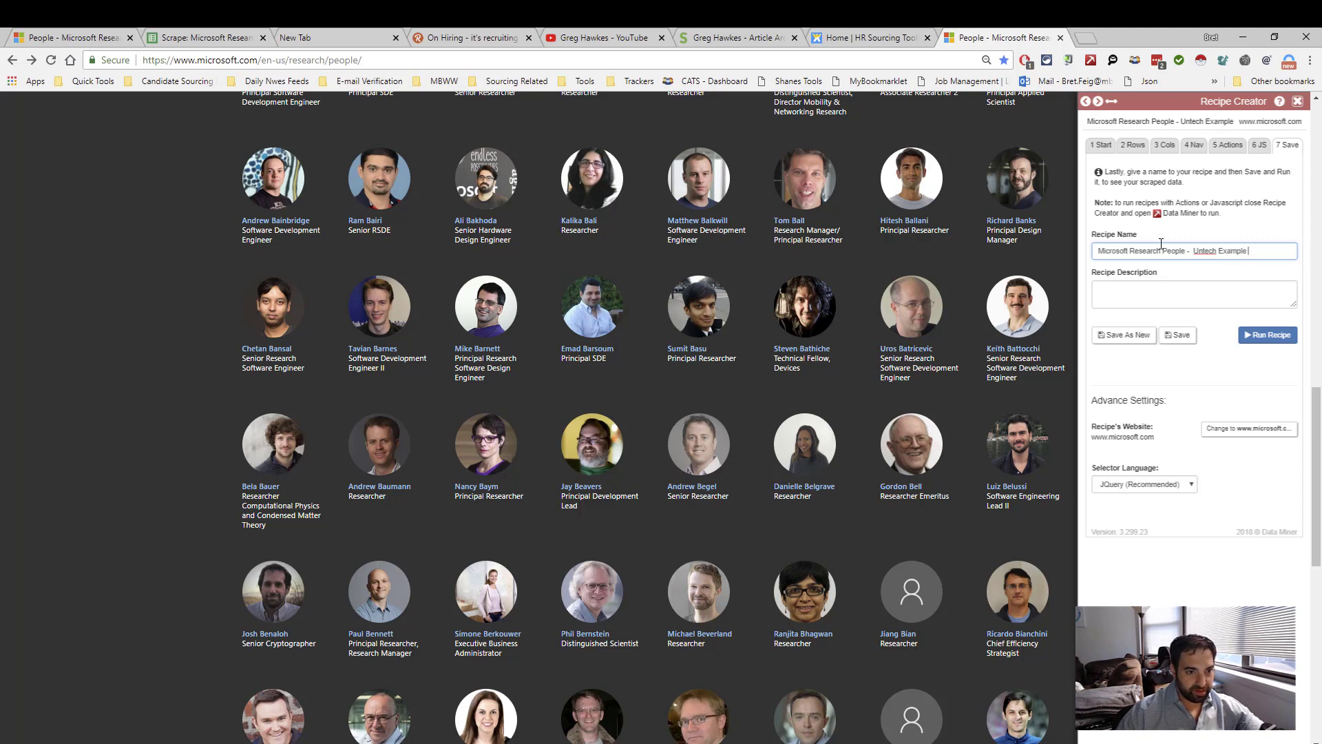
click(1180, 335)
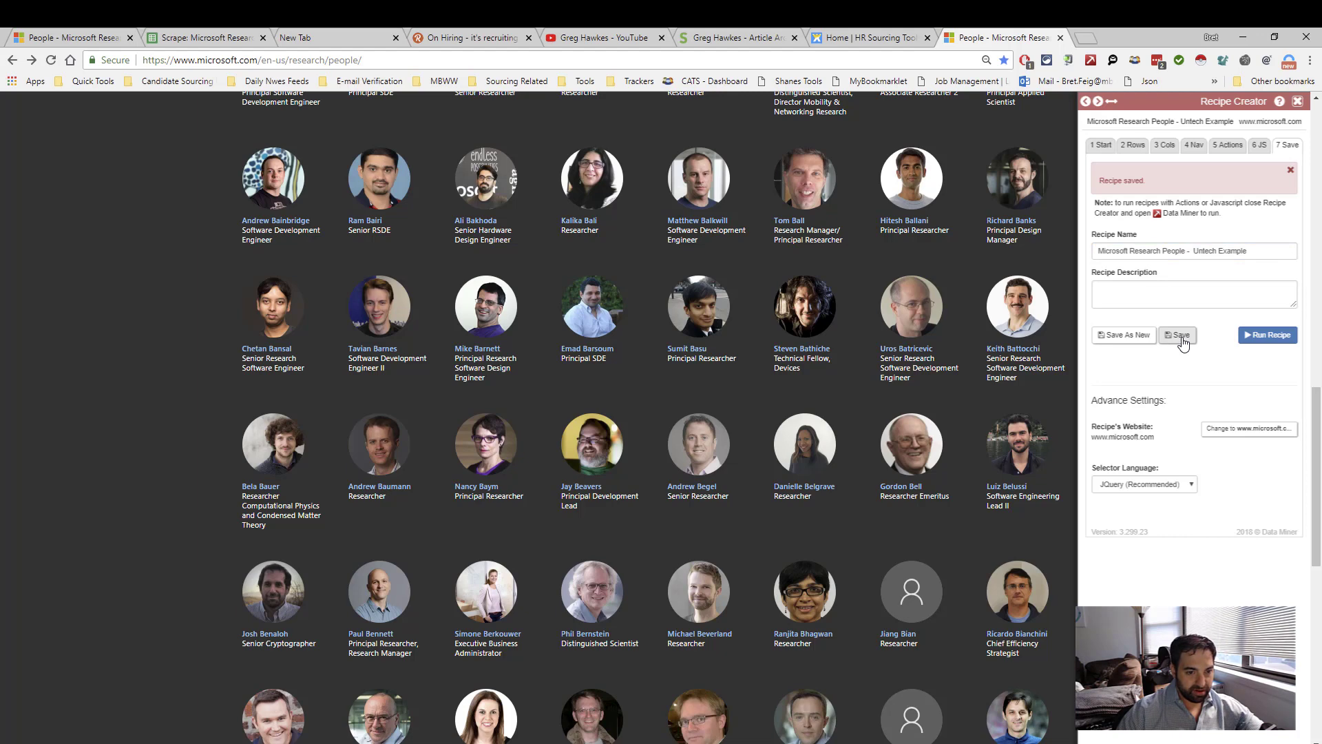
- Run the saved recipe and move the Data Miner window down to uncover the people page behind it
click(1285, 337)
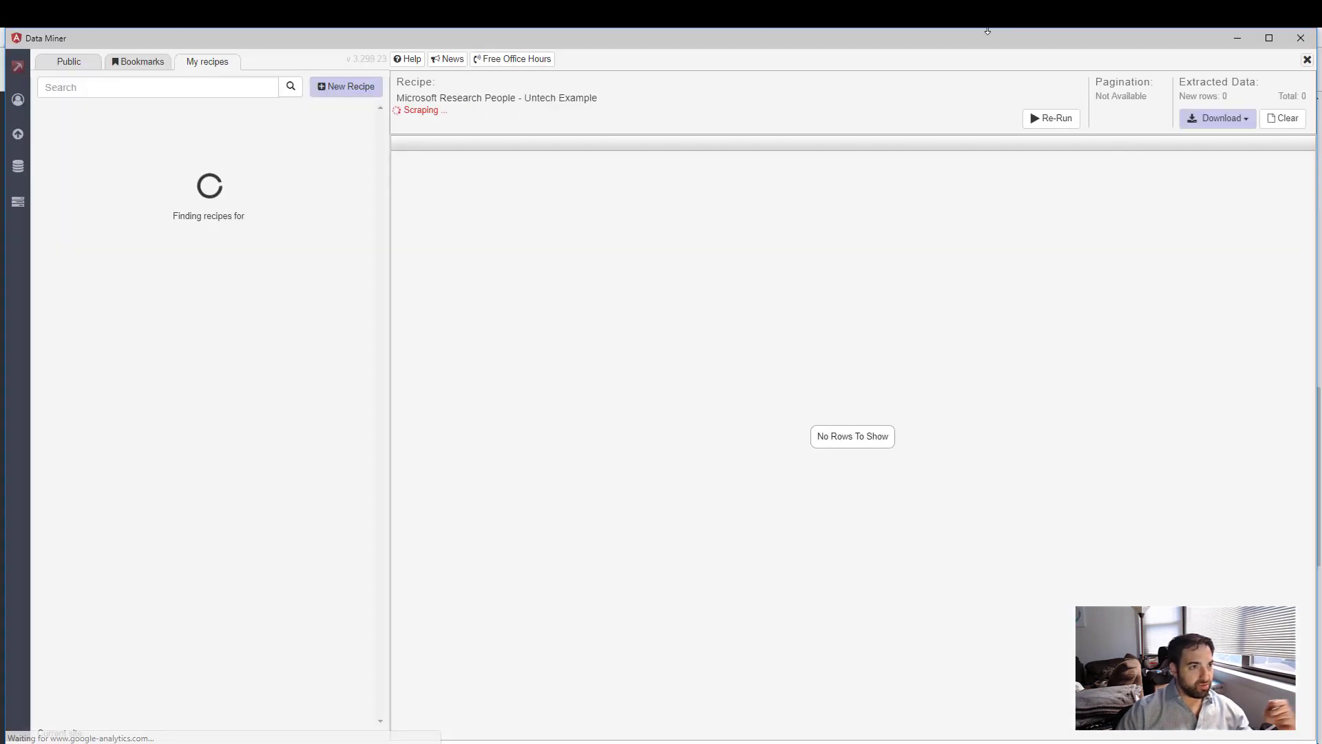
drag(873, 38, 868, 228)
- Follow the people list on the Microsoft Research page as more entries load during the scrape
scroll(882, 180, down, 2)
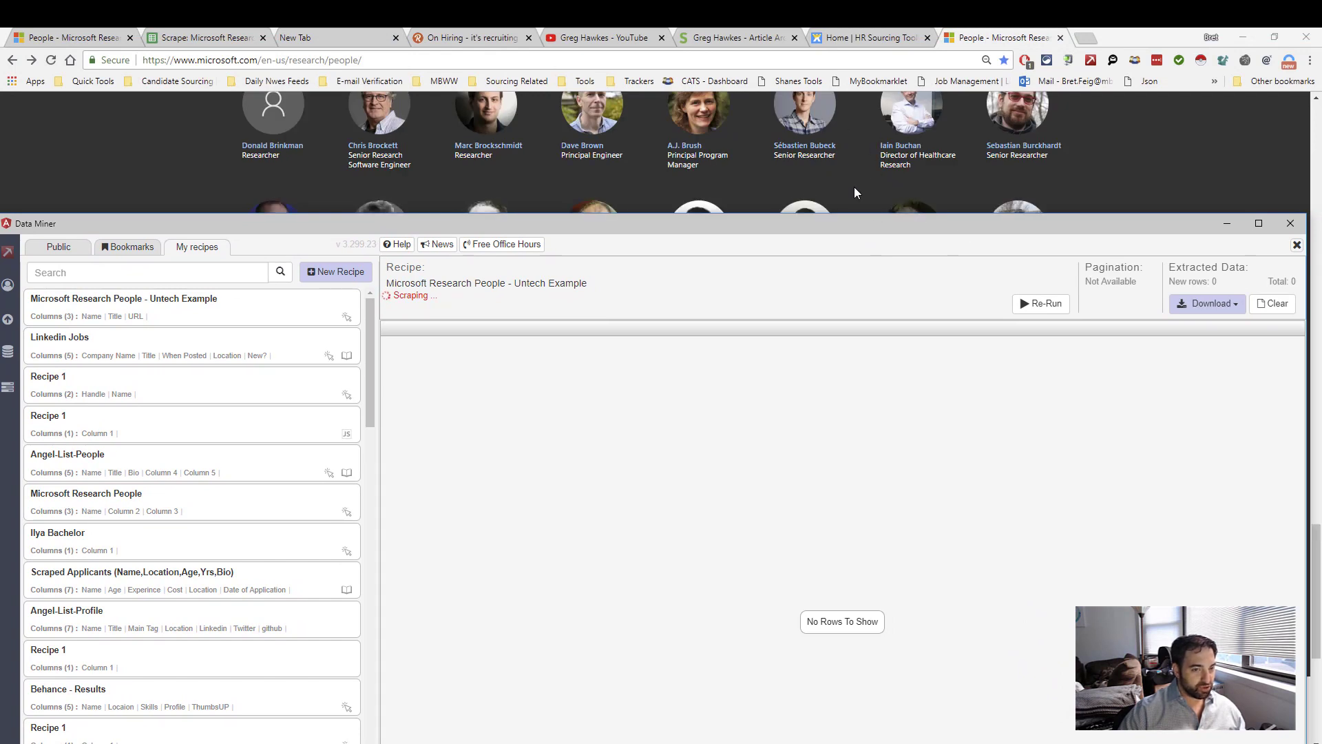
scroll(868, 183, down, 2)
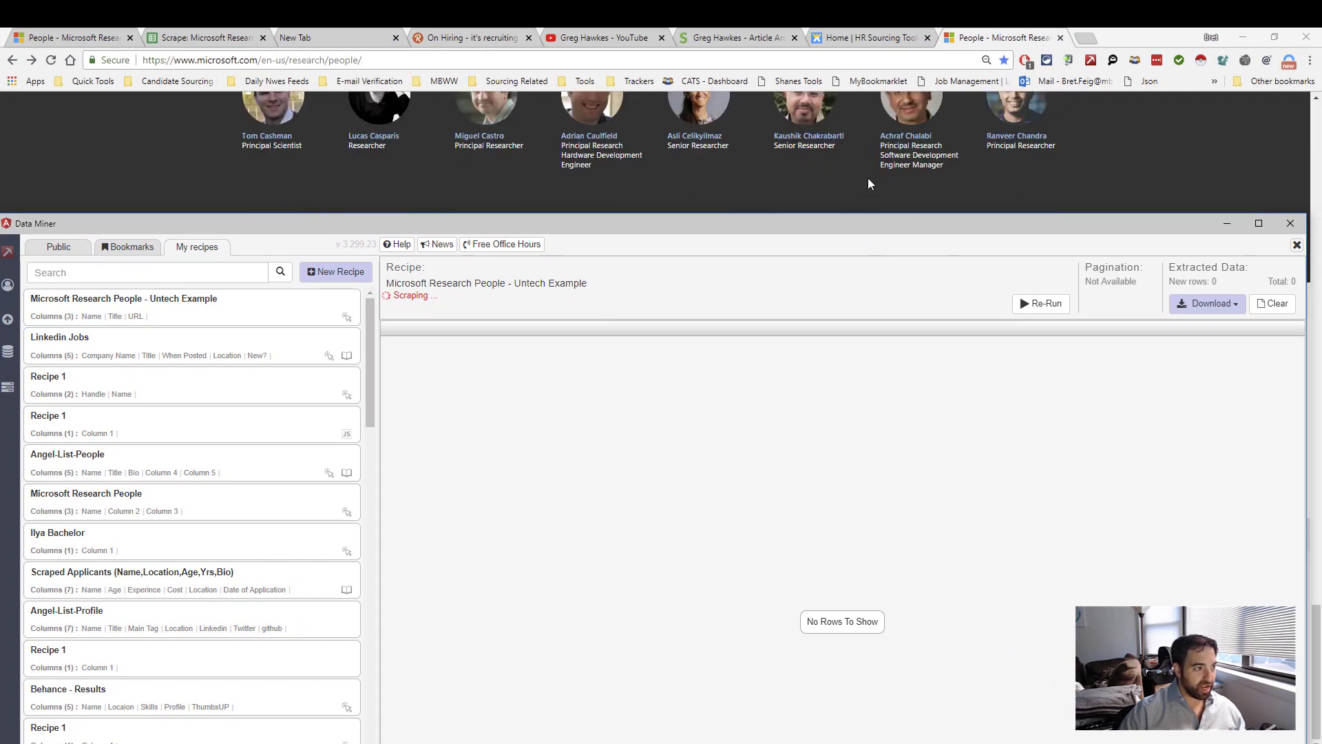
scroll(869, 179, down, 2)
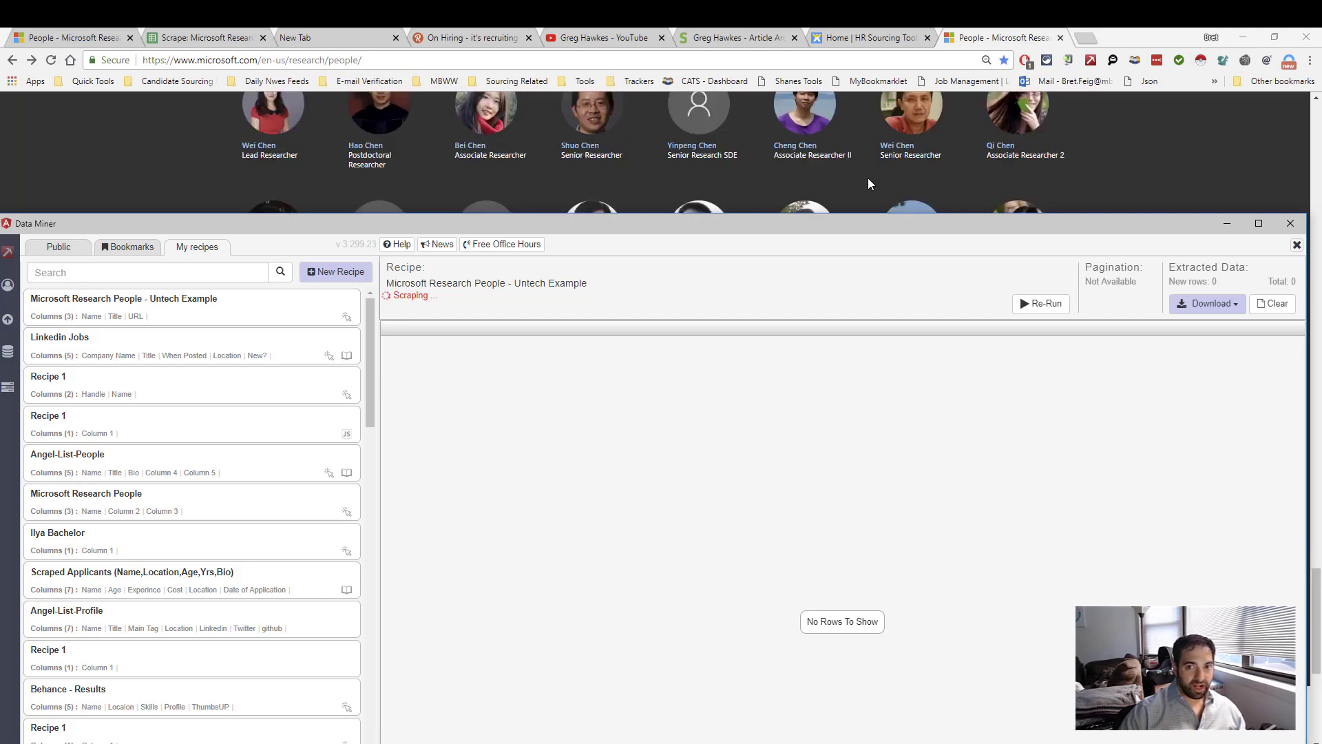
scroll(869, 180, down, 2)
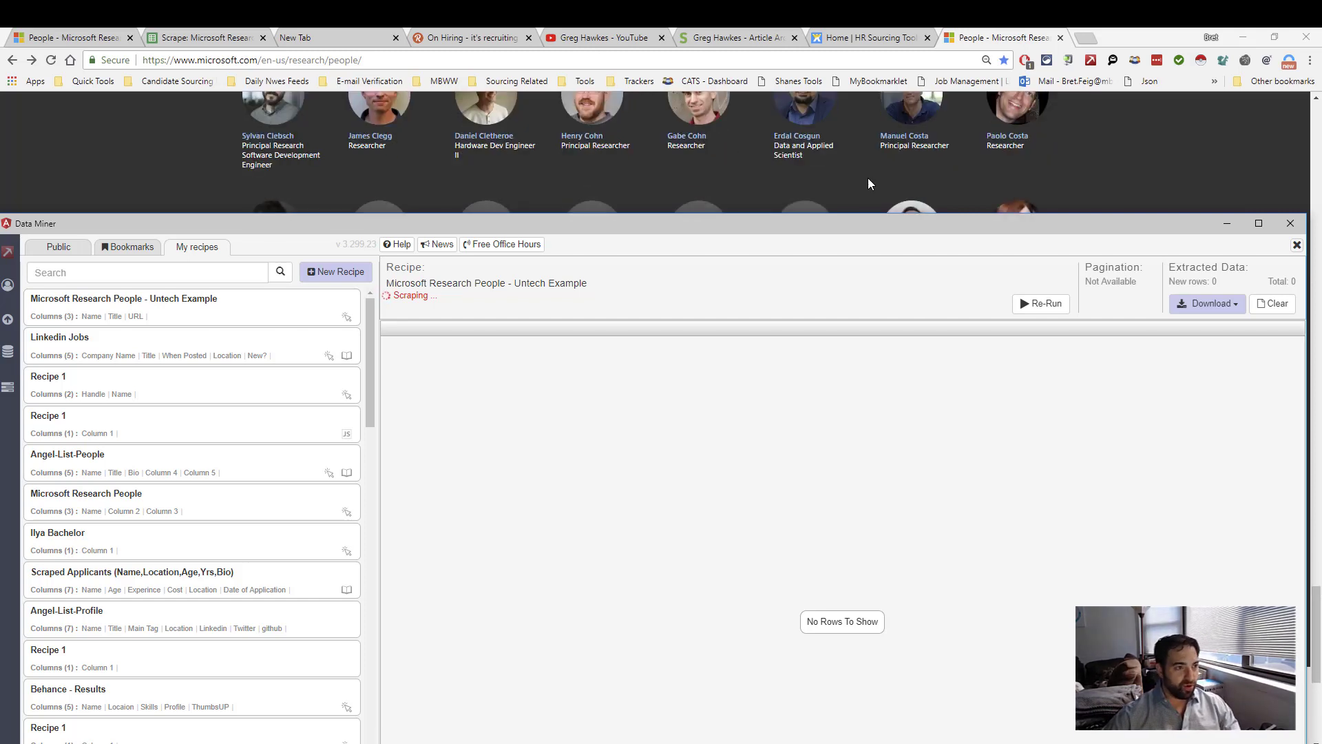
scroll(867, 183, down, 2)
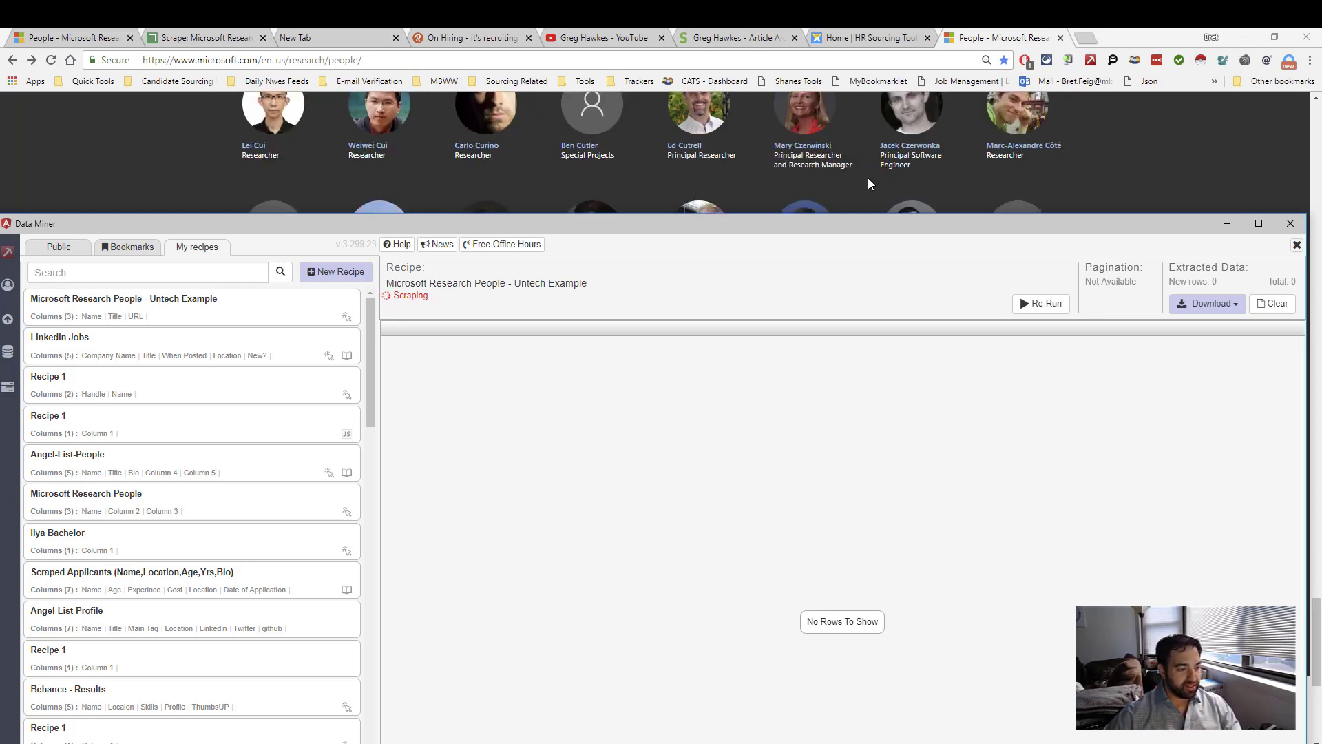
scroll(868, 183, down, 2)
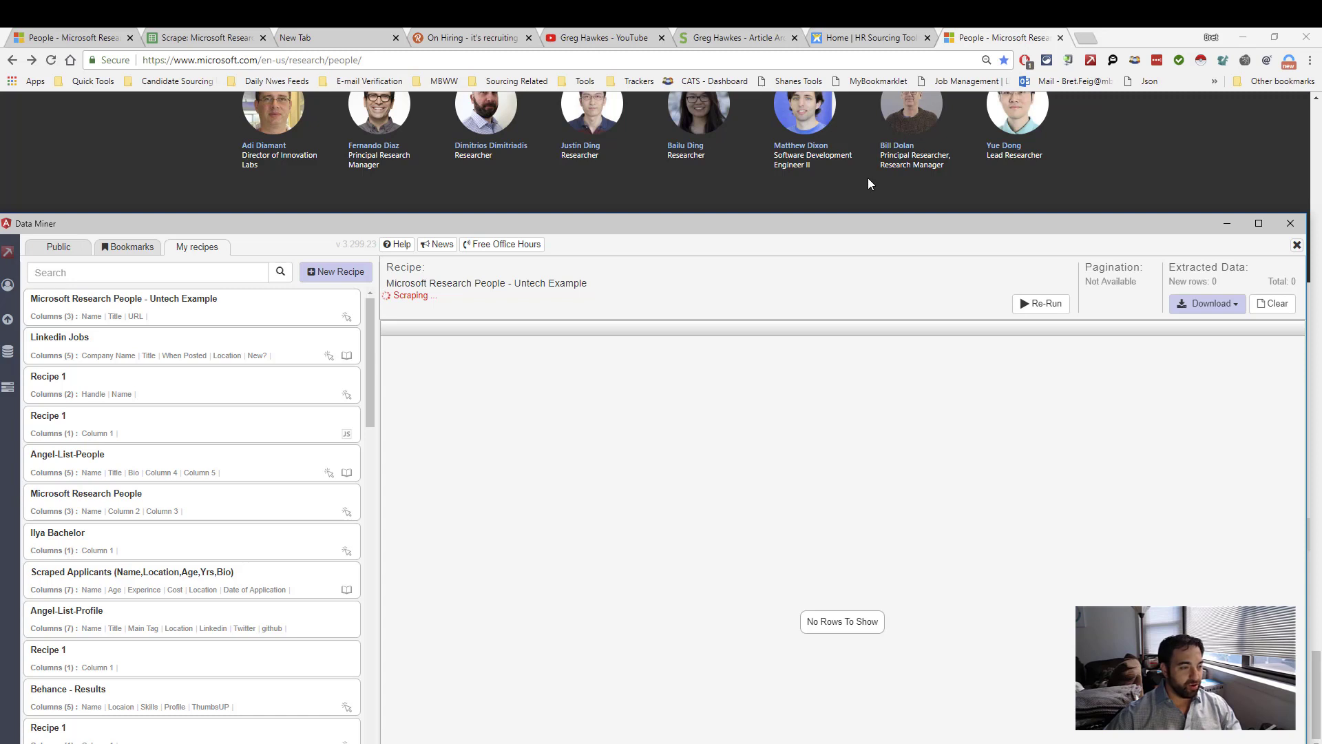
scroll(868, 180, down, 2)
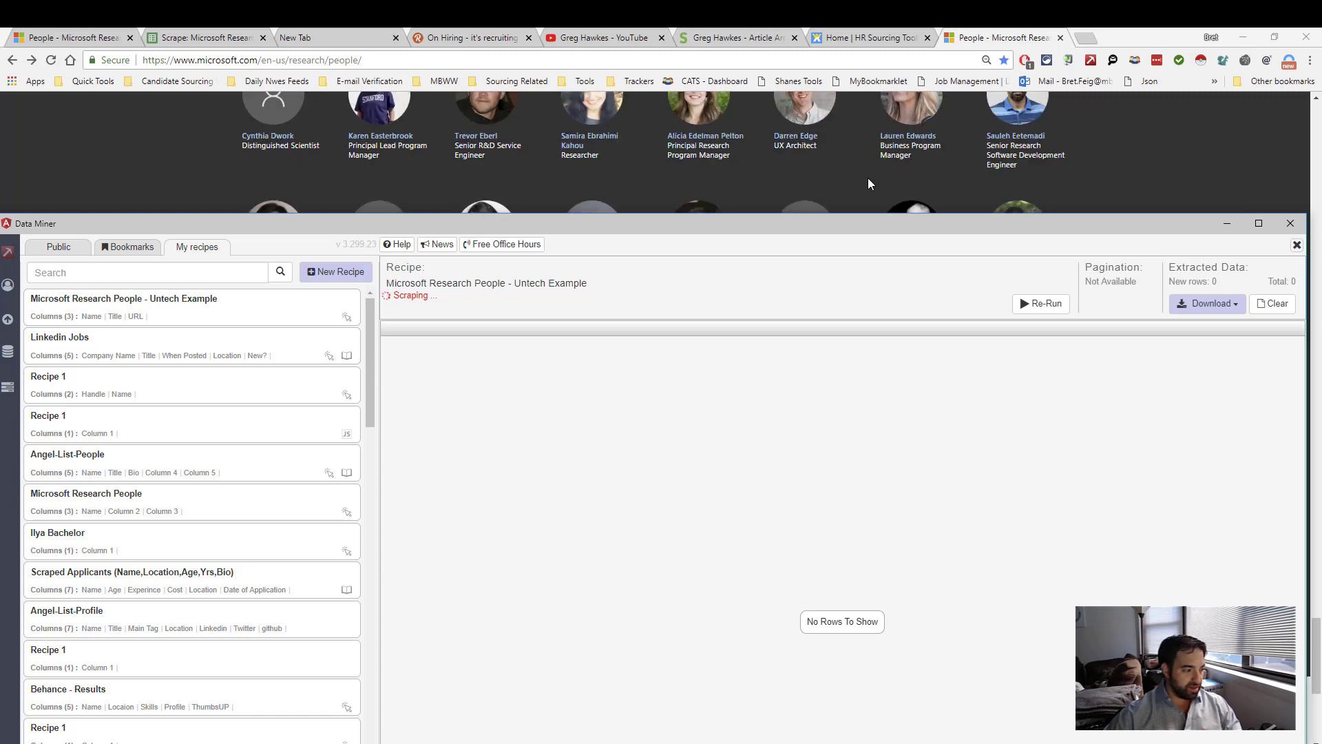
scroll(868, 183, down, 3)
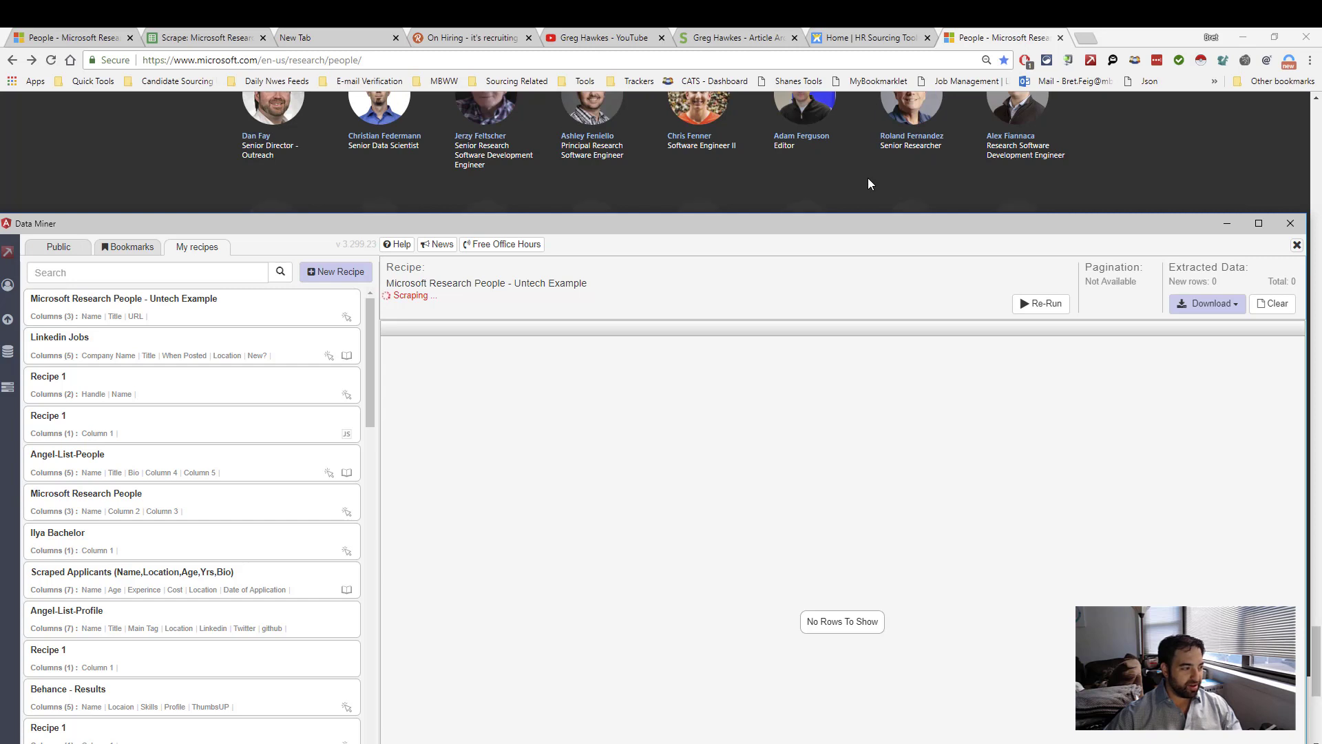
scroll(868, 184, down, 5)
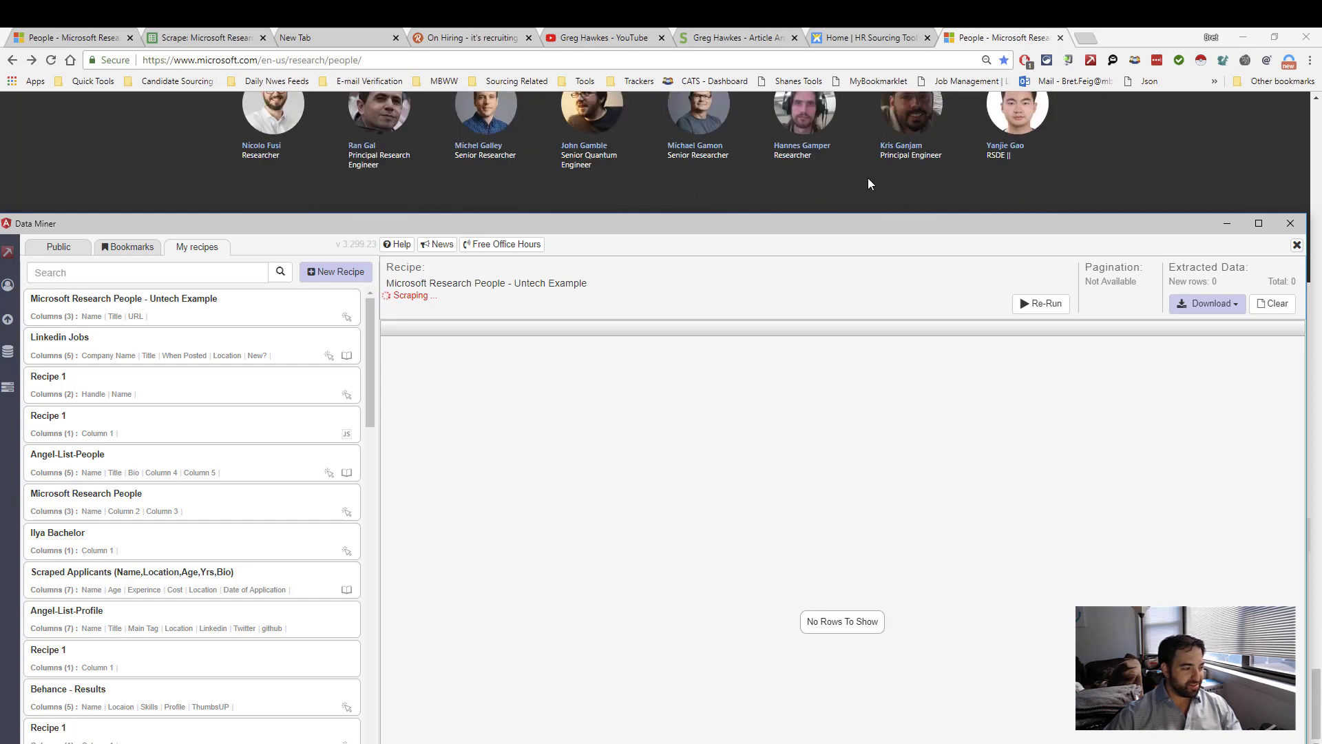
scroll(868, 183, down, 3)
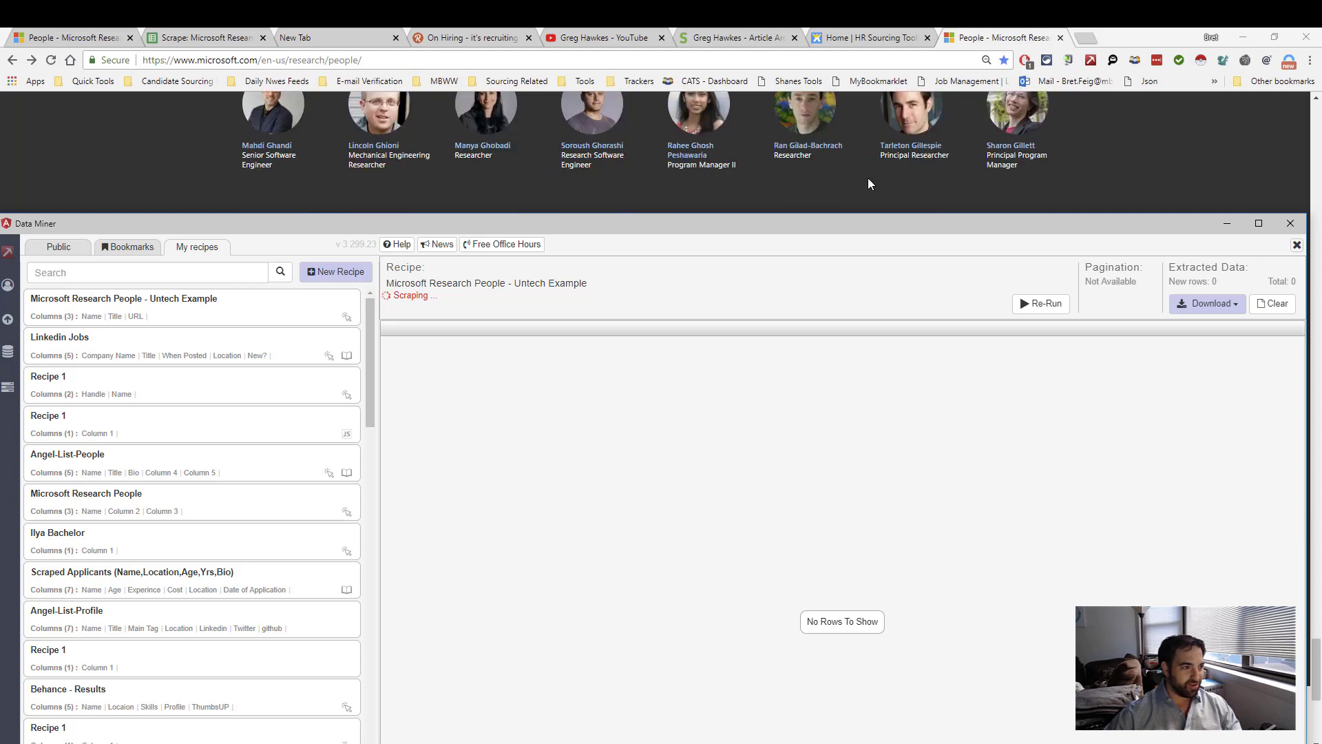
scroll(869, 184, down, 3)
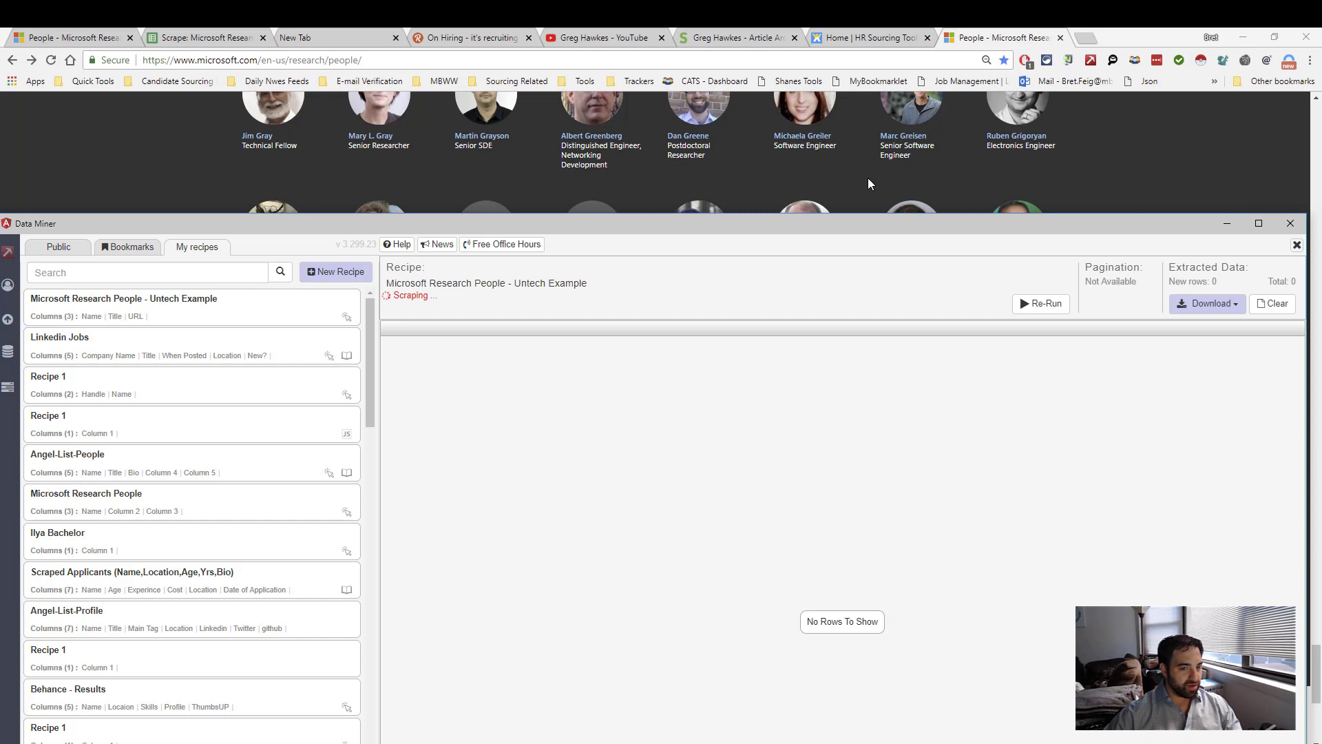
- Follow the scrape until it finishes, look through the extracted names, titles and URLs, and view the available download formats
scroll(867, 184, down, 3)
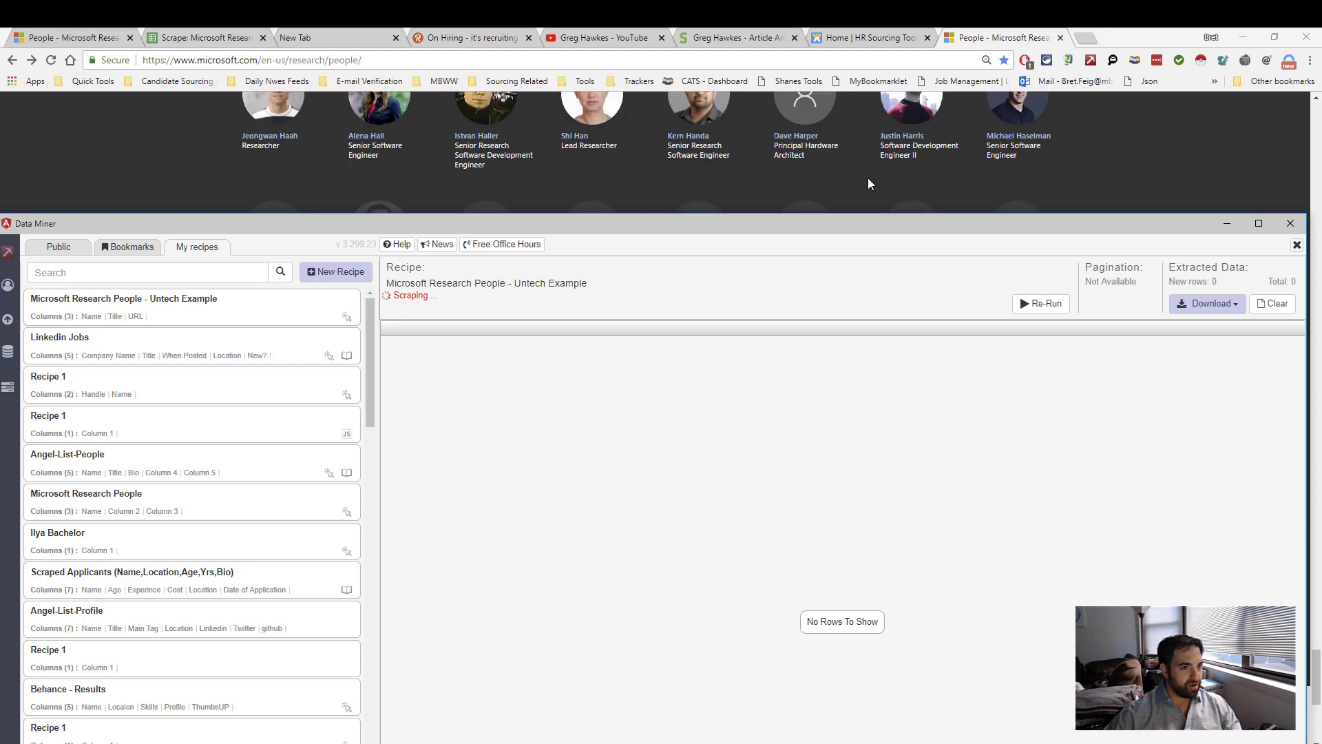
scroll(868, 184, down, 2)
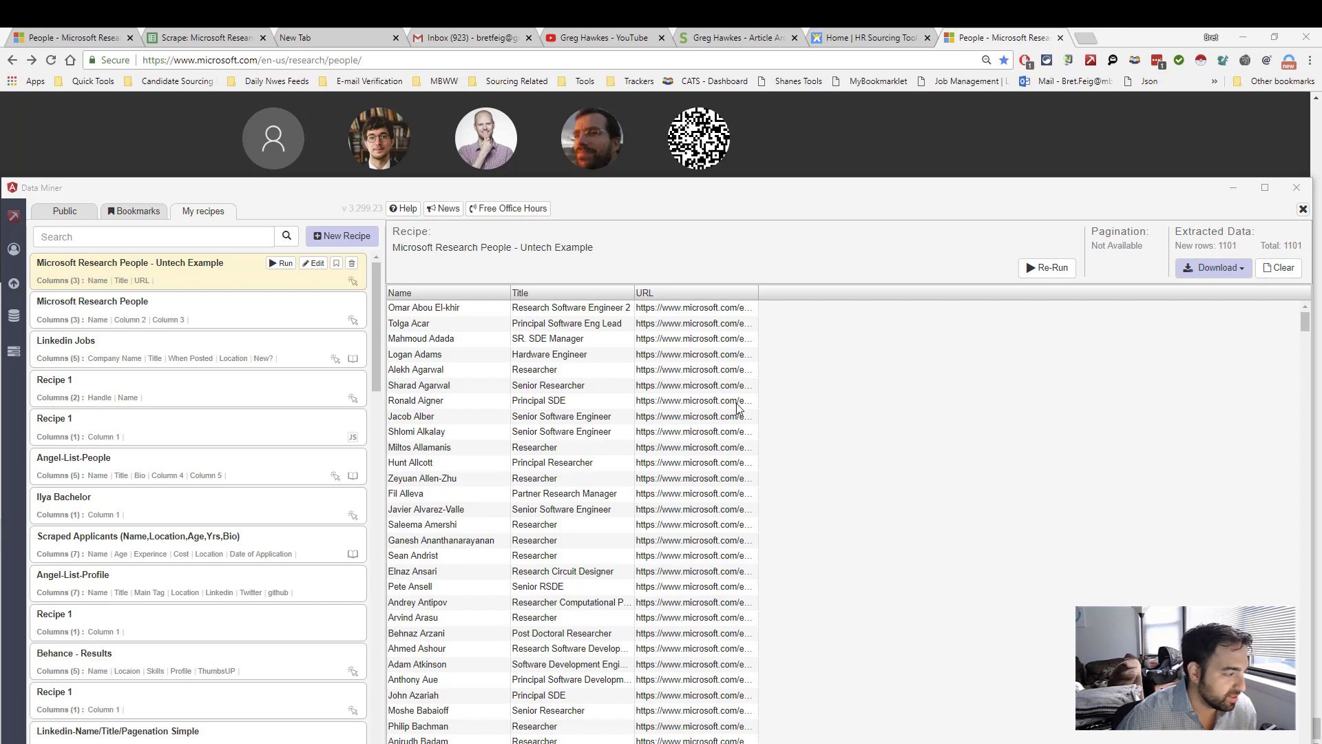
drag(1304, 326, 1304, 364)
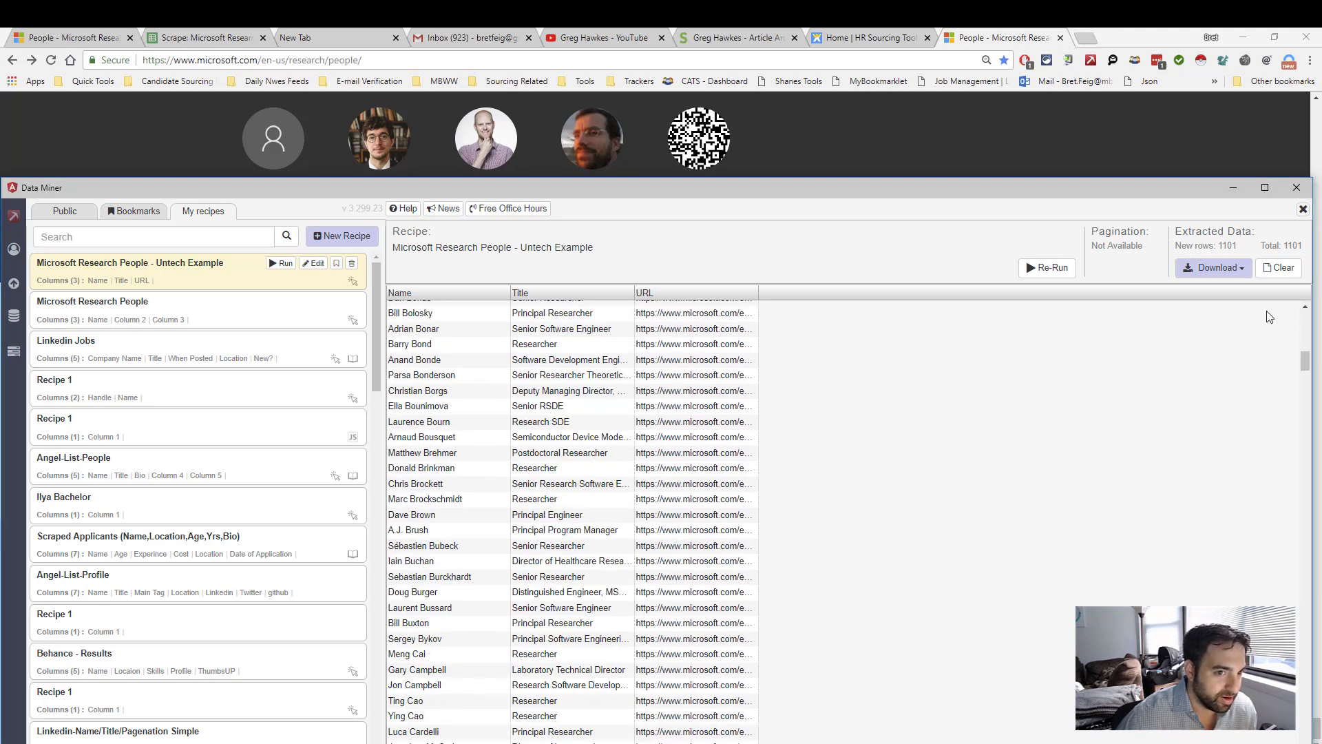
drag(1308, 358, 1304, 377)
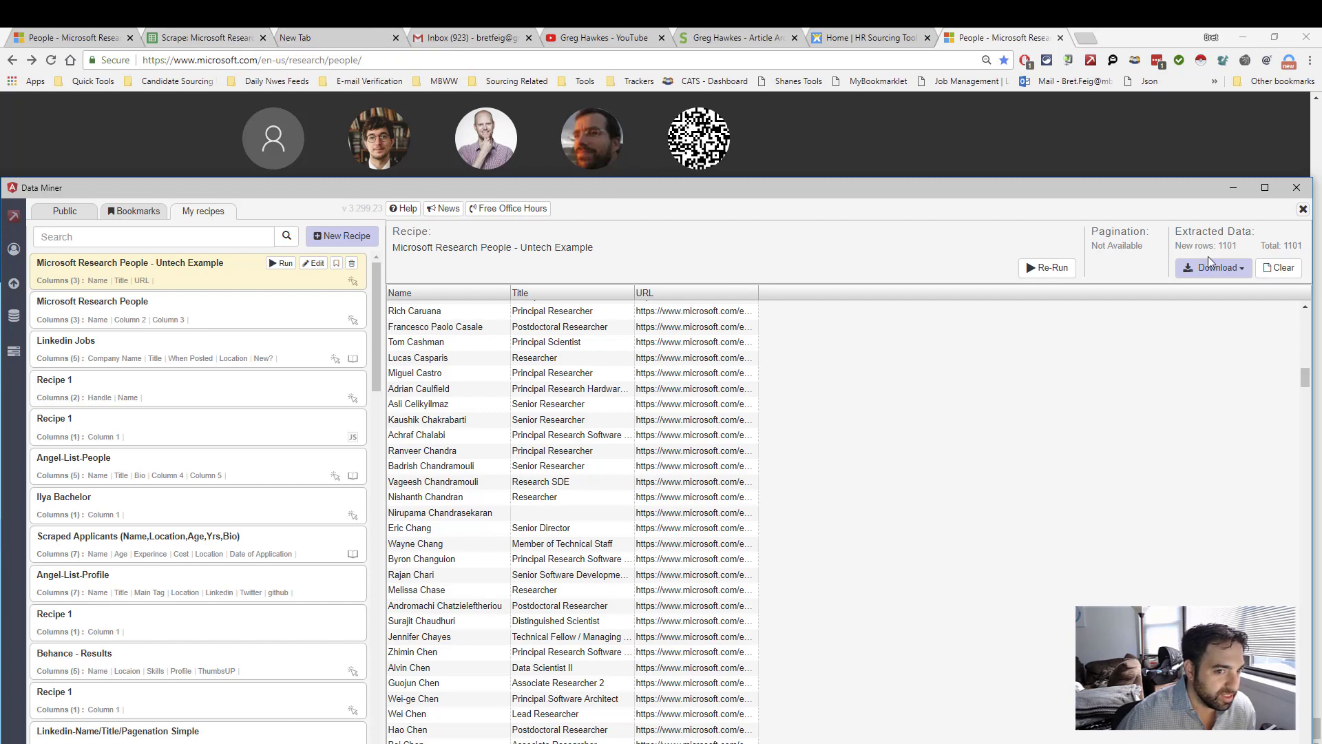
click(1227, 270)
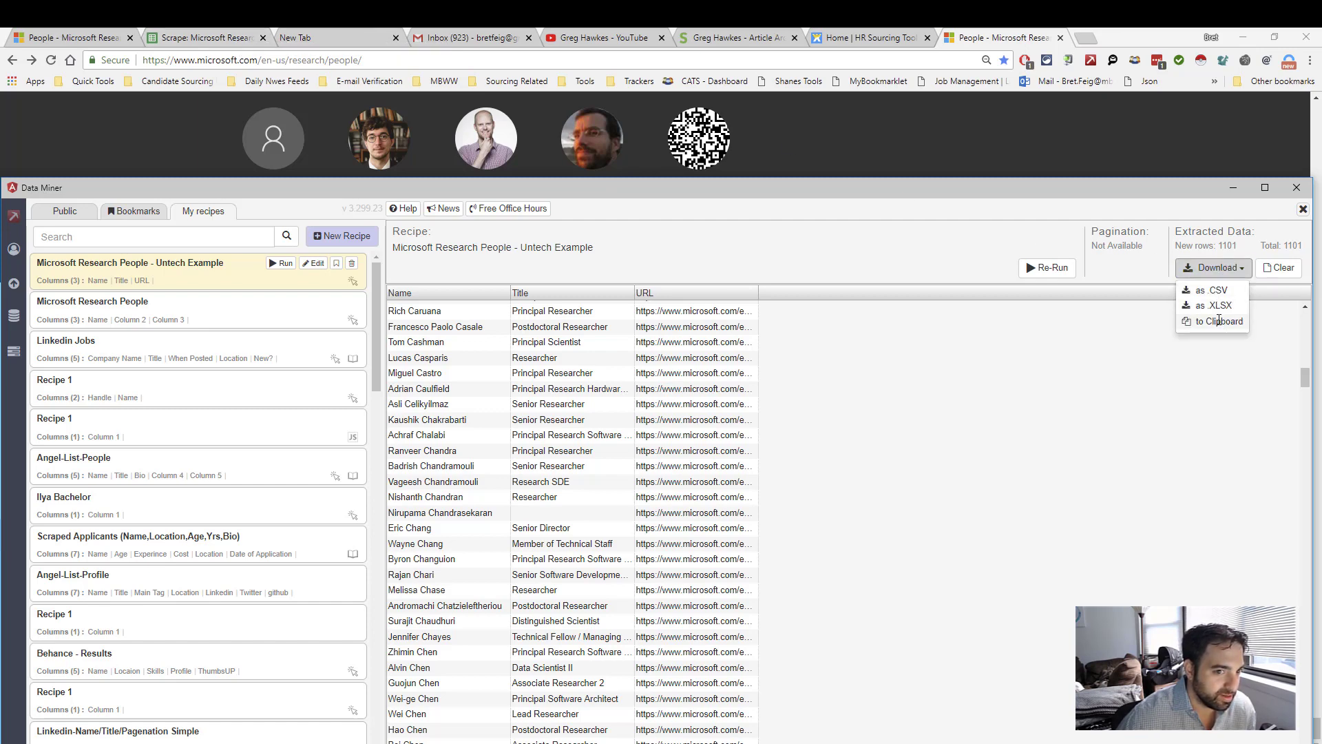
- Switch to the "Scrape: Microsoft Research People - Full" spreadsheet, widen column A to show full names, and look through the last rows
click(215, 39)
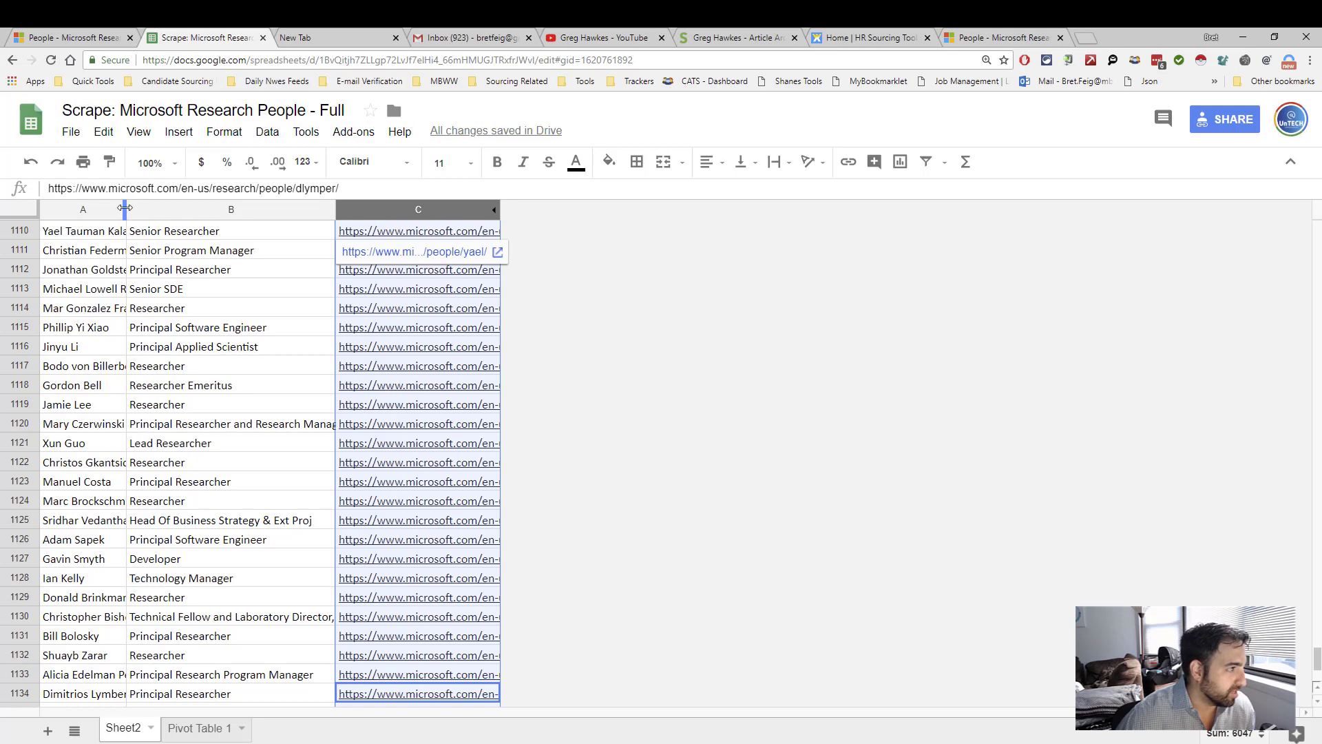
drag(126, 207, 194, 205)
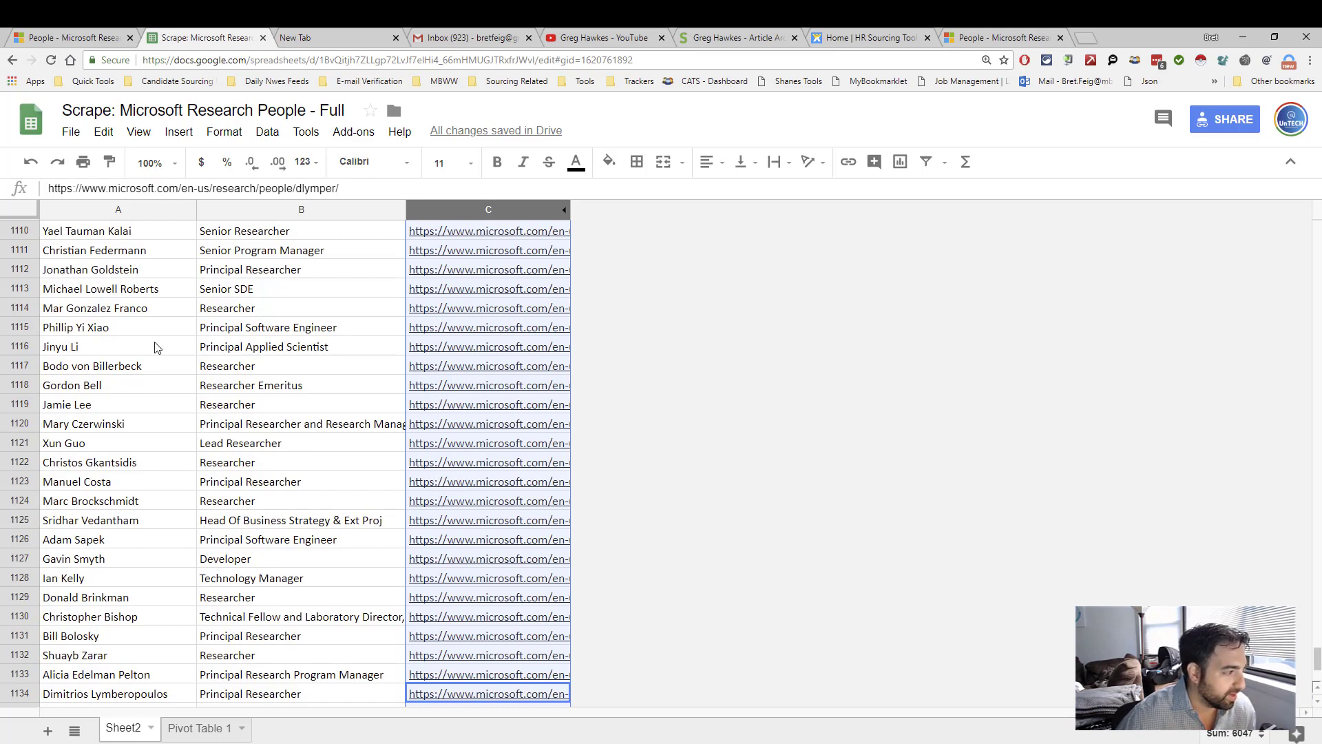
scroll(261, 364, down, 1)
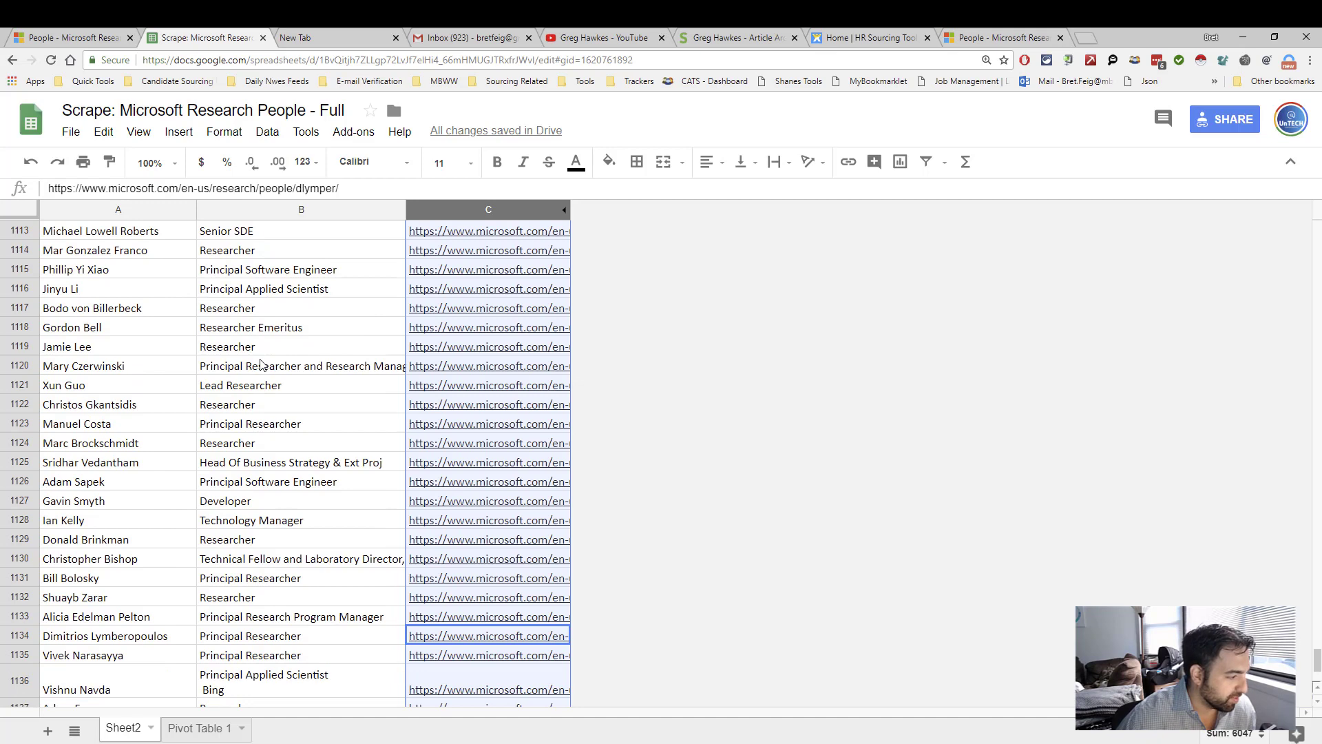
scroll(260, 364, down, 2)
scroll(260, 363, down, 5)
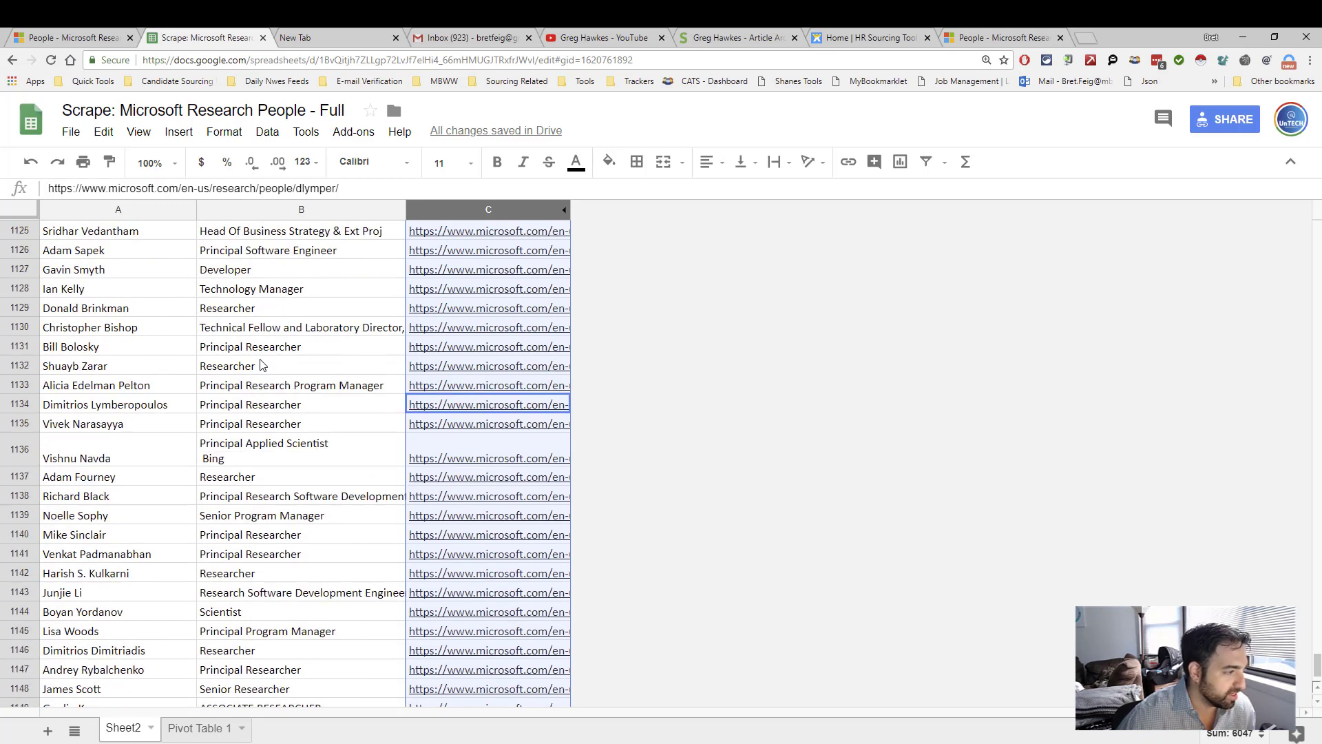
scroll(256, 369, up, 1)
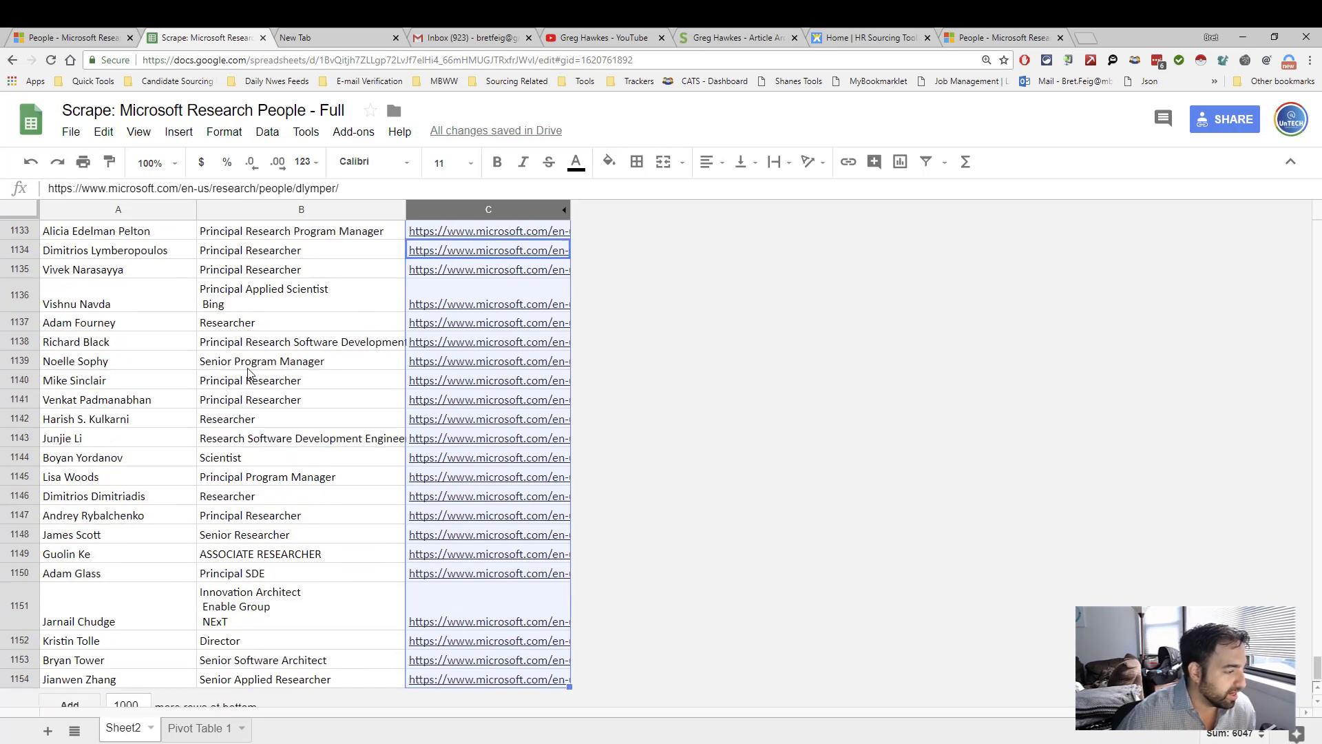
scroll(256, 369, down, 1)
scroll(251, 370, up, 2)
scroll(247, 372, up, 4)
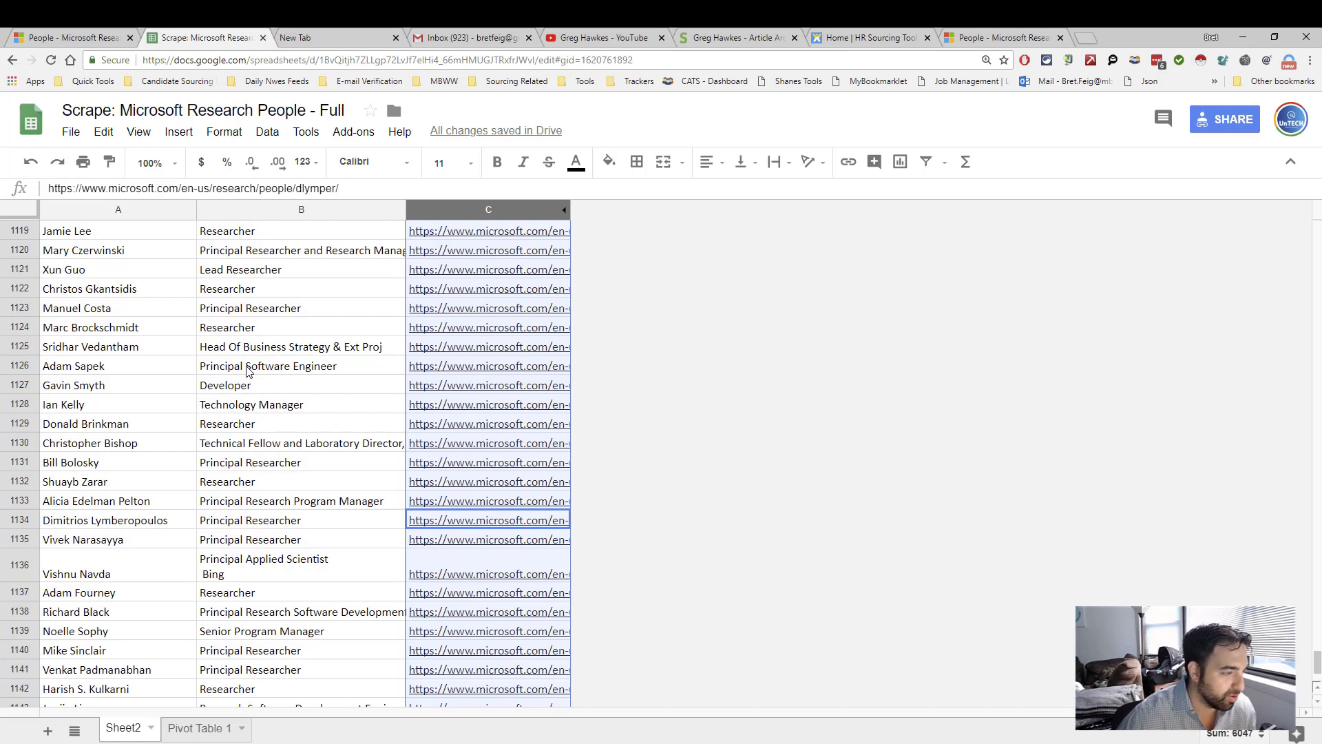
- Unhide the columns after Profile Link on Sheet2 and look through the email, web, social and phone details
mouse_move(416, 299)
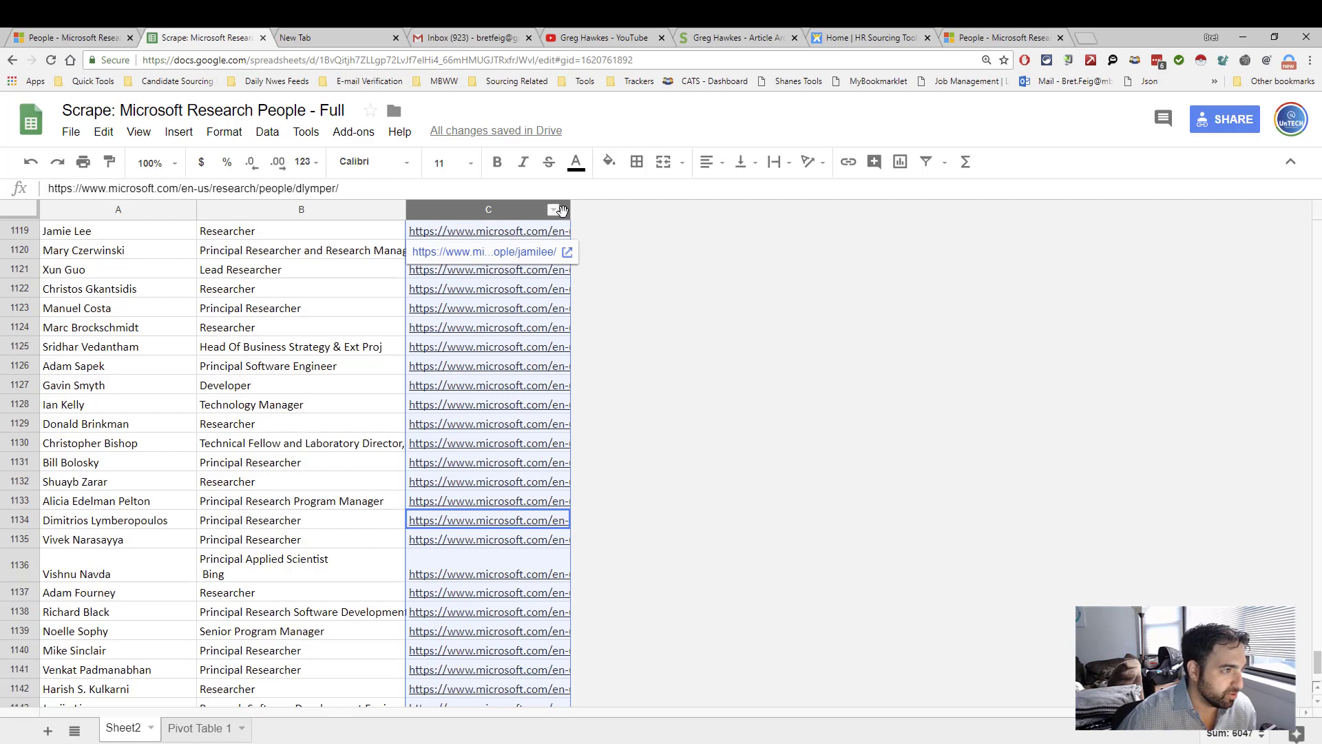
click(565, 211)
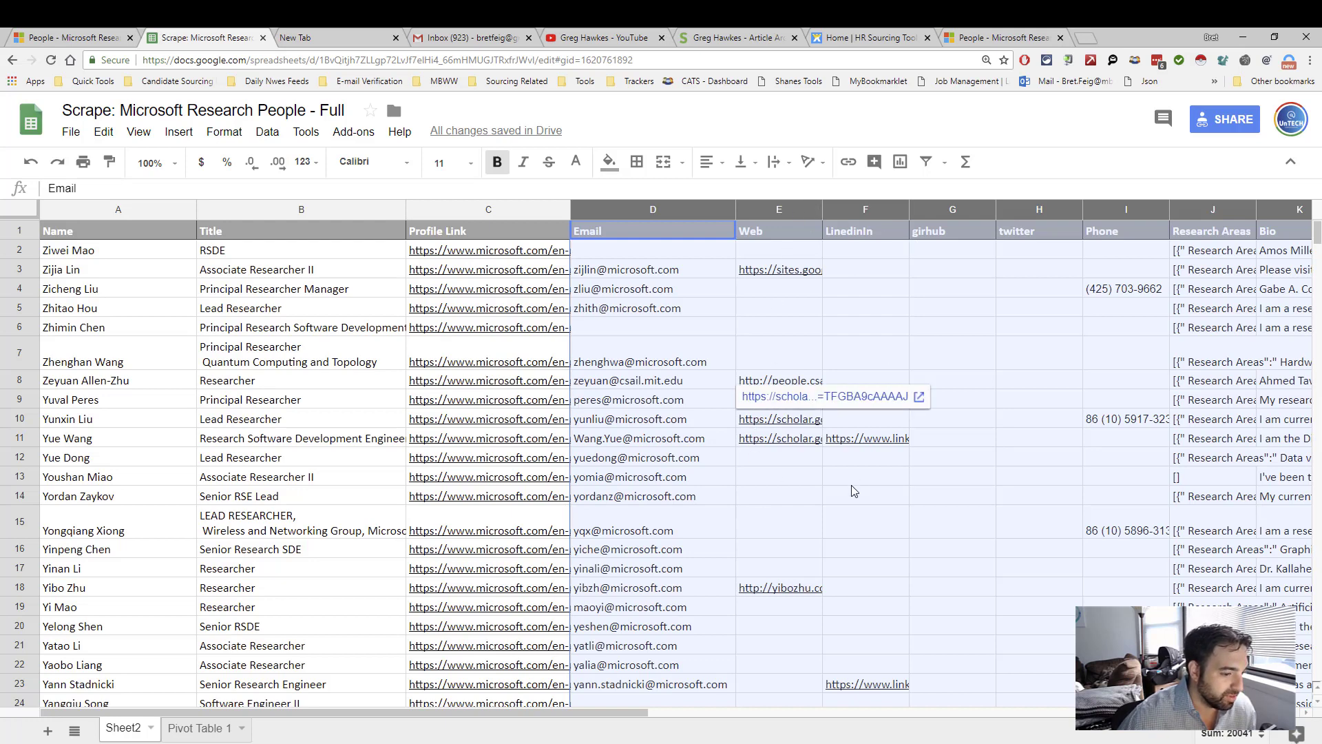
scroll(861, 482, down, 5)
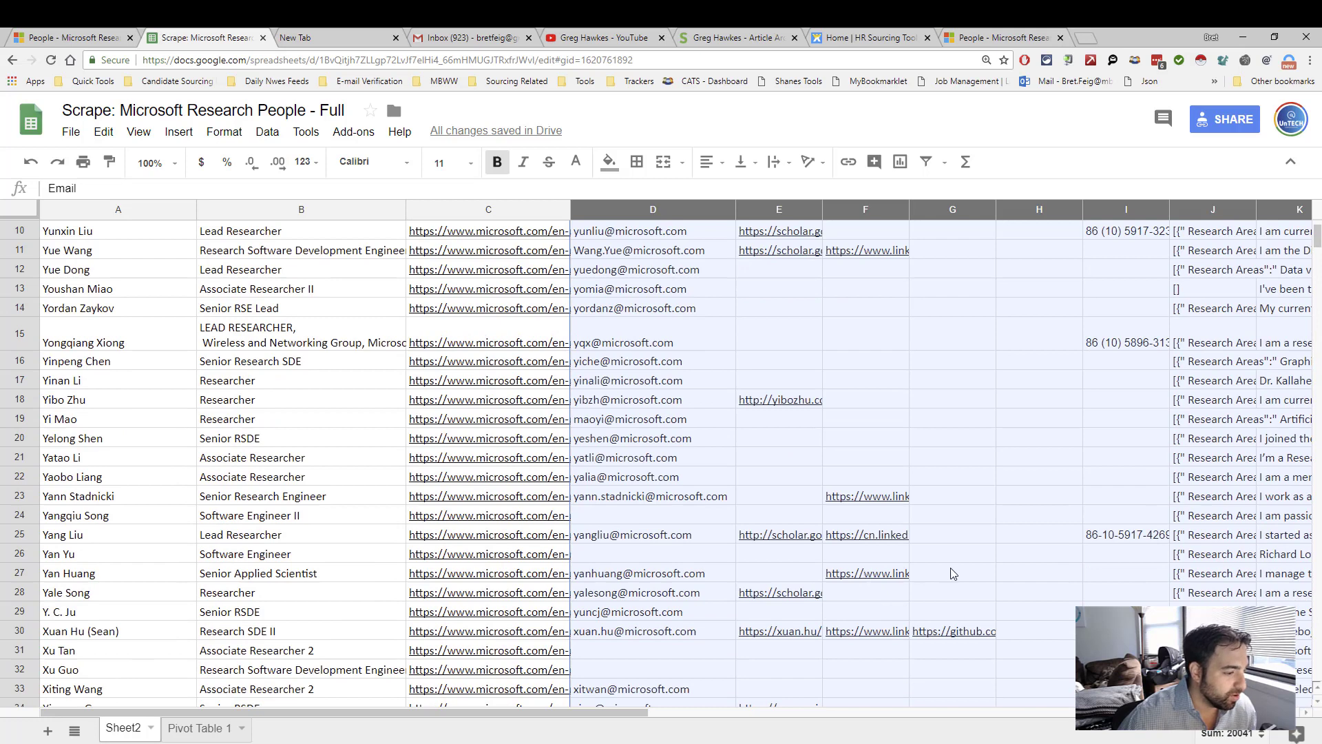
scroll(953, 575, up, 3)
scroll(956, 573, up, 1)
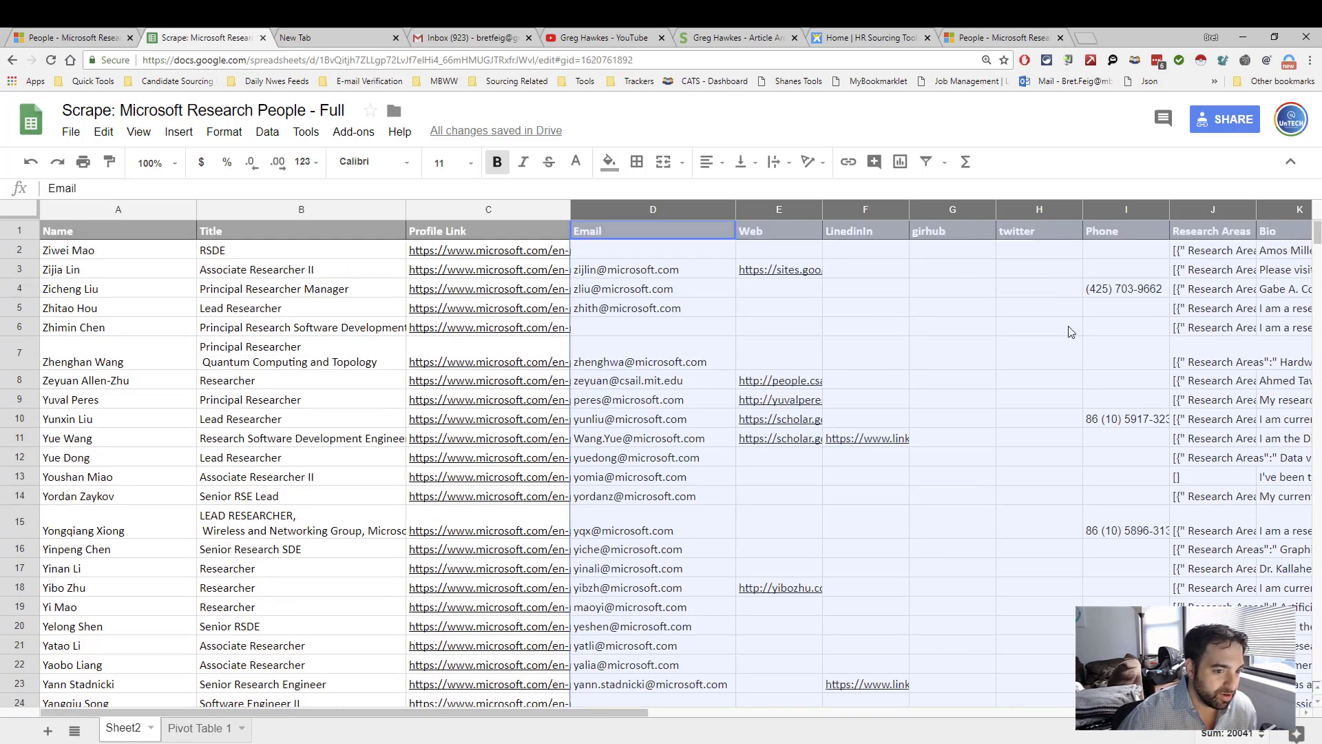
scroll(1071, 385, down, 2)
scroll(1066, 411, down, 6)
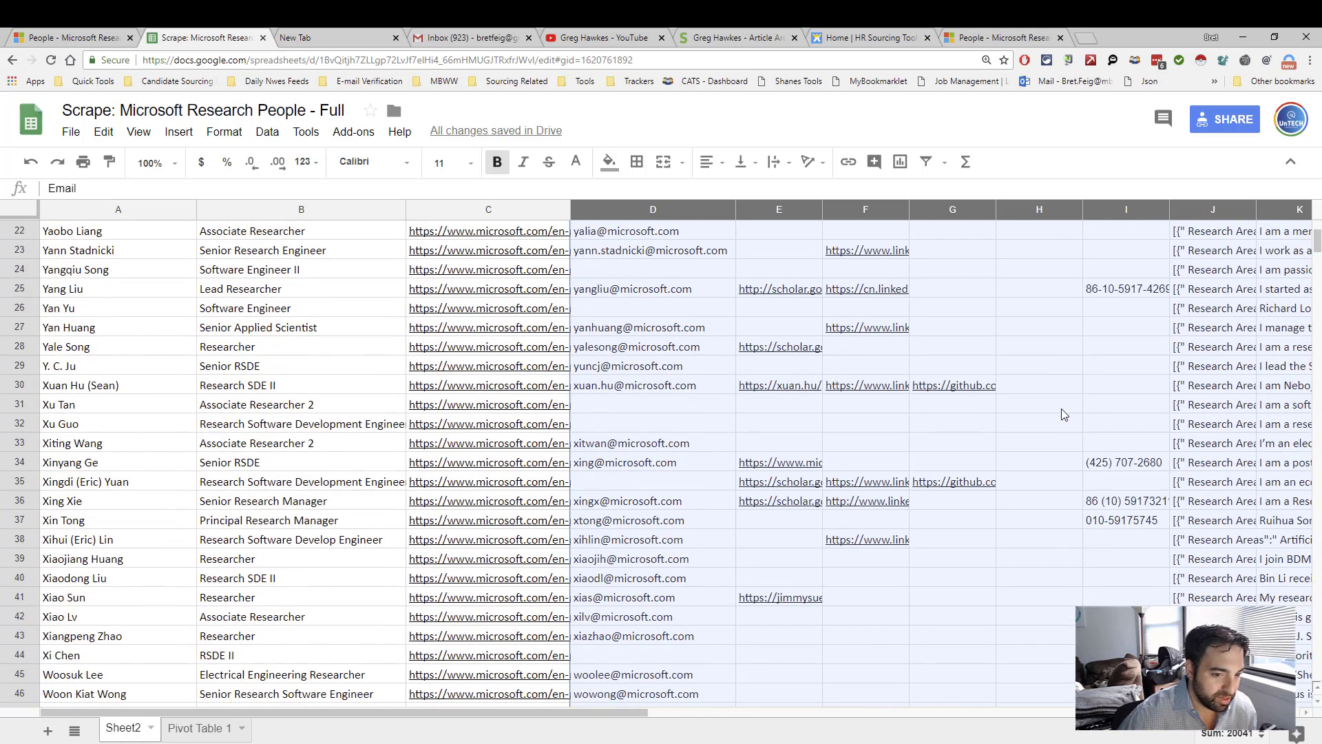
scroll(1064, 414, up, 3)
scroll(1064, 414, up, 5)
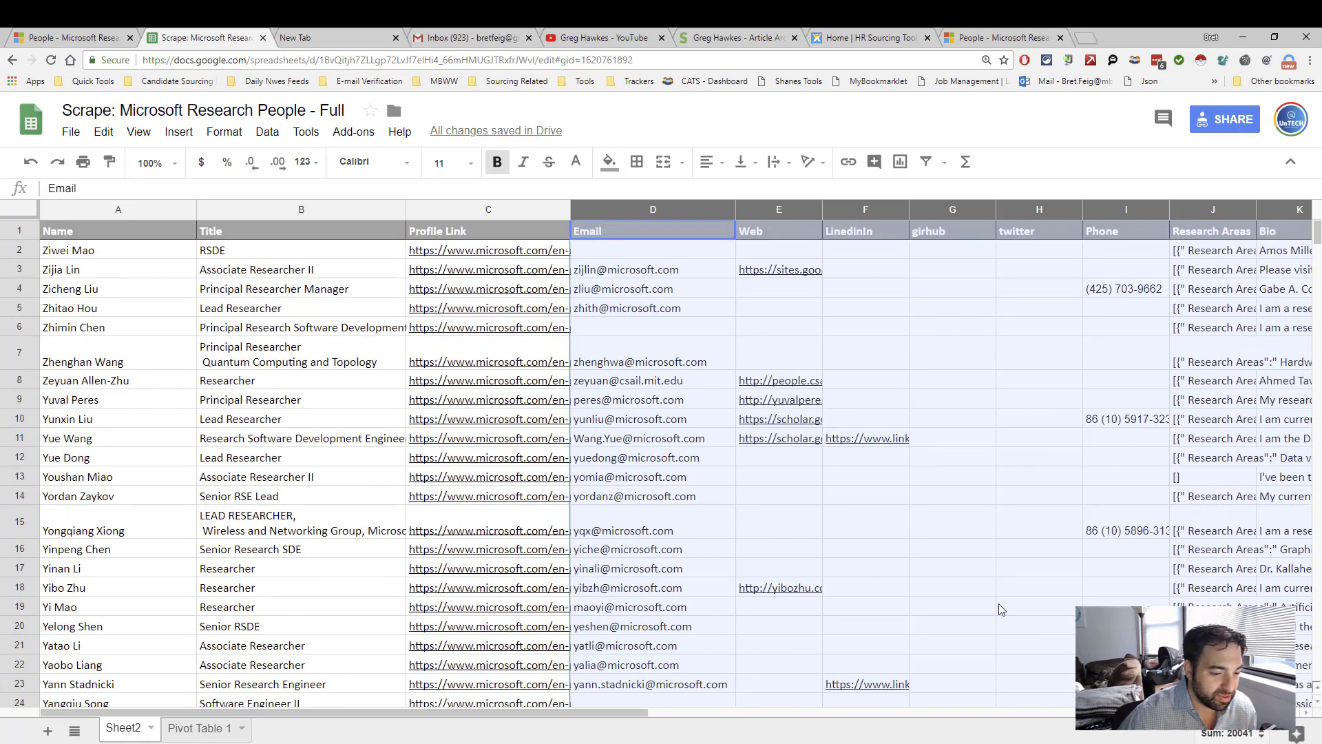
- Fit the width of the Research Areas column to its contents and look at the listed areas
drag(646, 716, 820, 717)
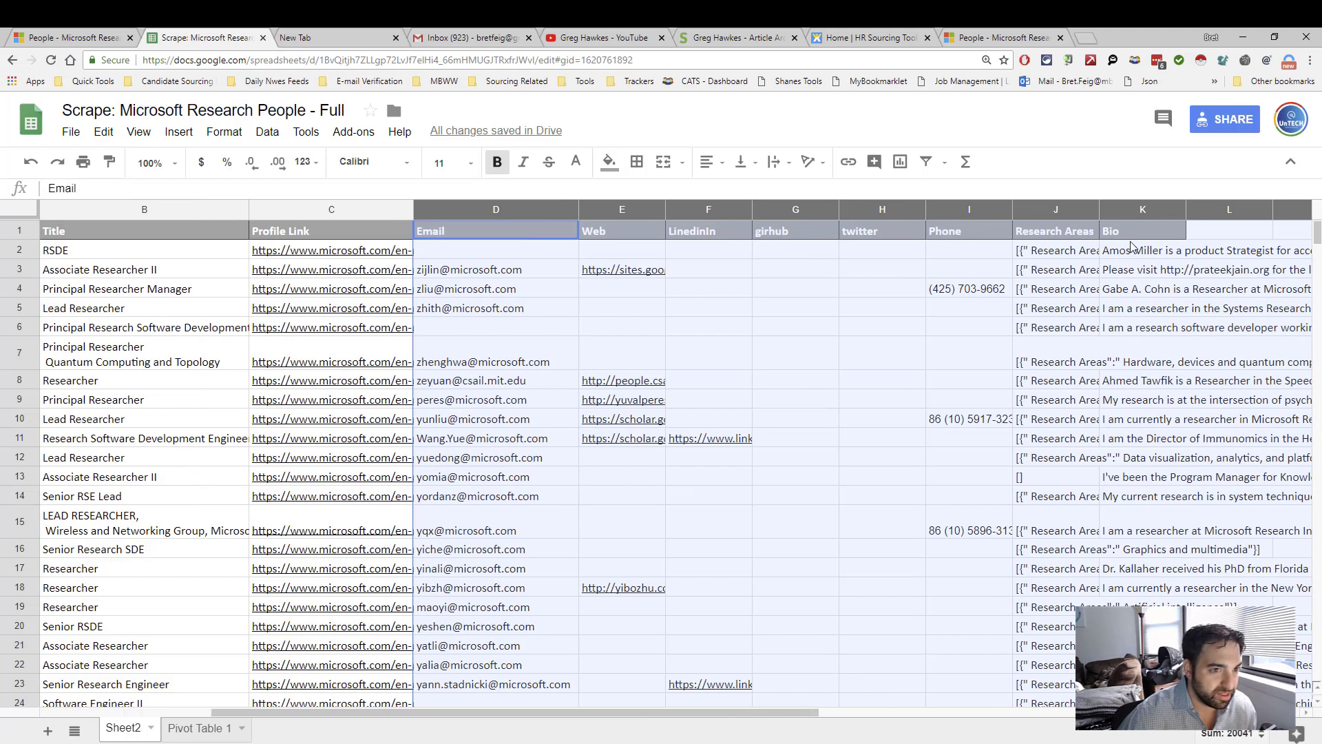
click(1078, 250)
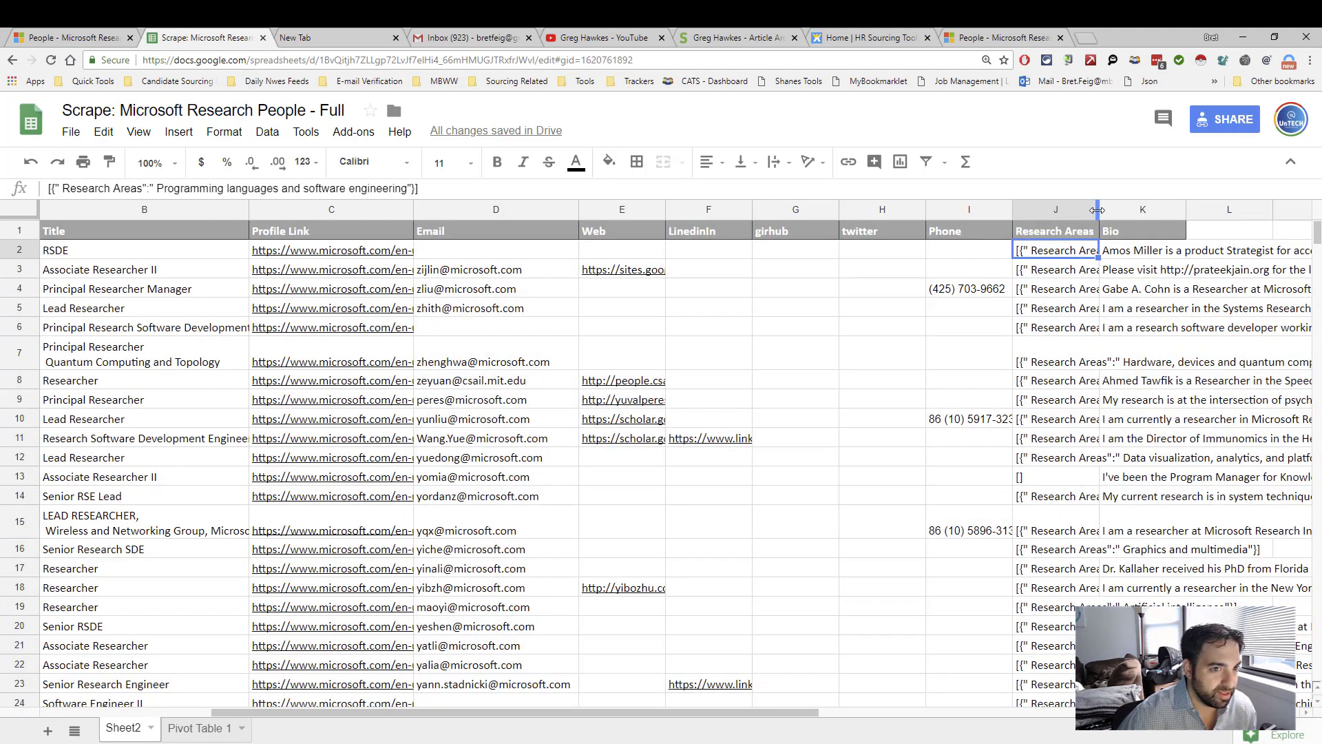
drag(1098, 210, 1097, 210)
double_click(1098, 210)
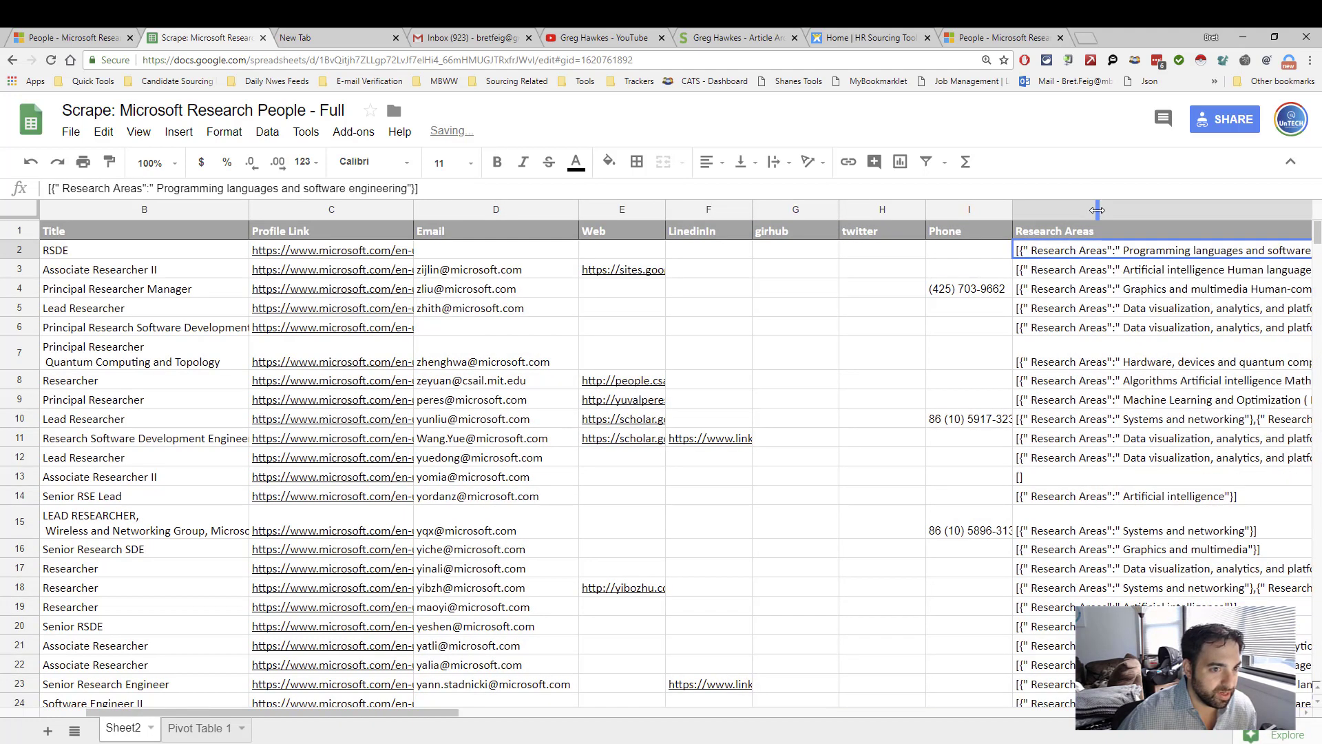
click(1100, 320)
drag(368, 715, 556, 711)
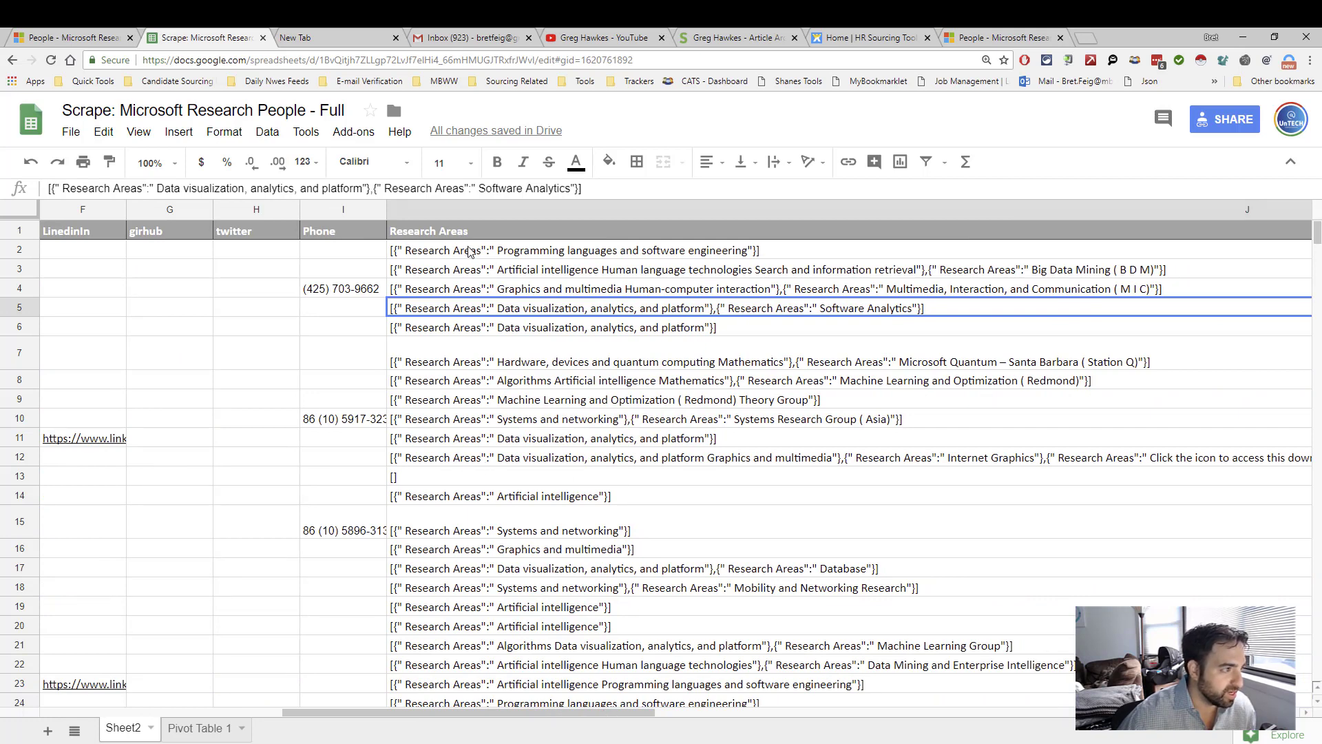
- Examine the Bio column, enlarging the formula bar to read more of the bio in row 2, and return to the first columns
drag(539, 720, 1157, 721)
click(321, 255)
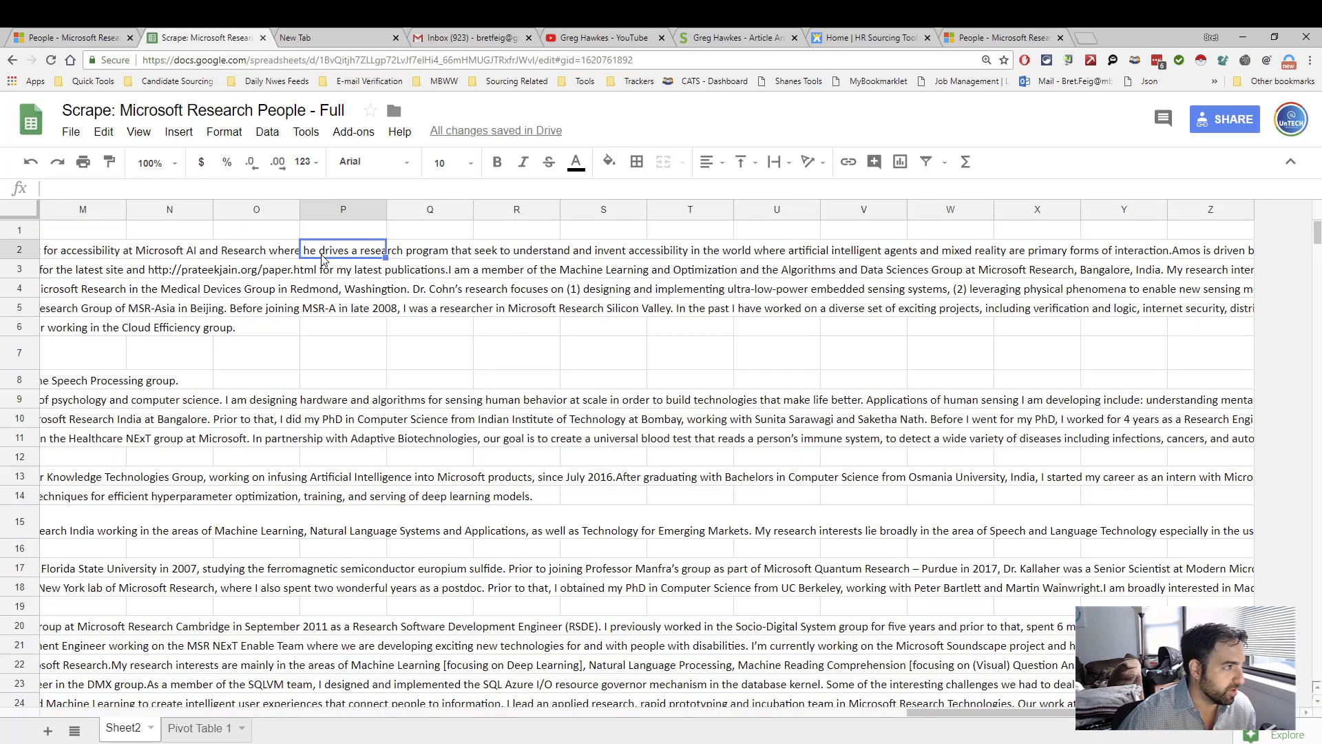
click(121, 252)
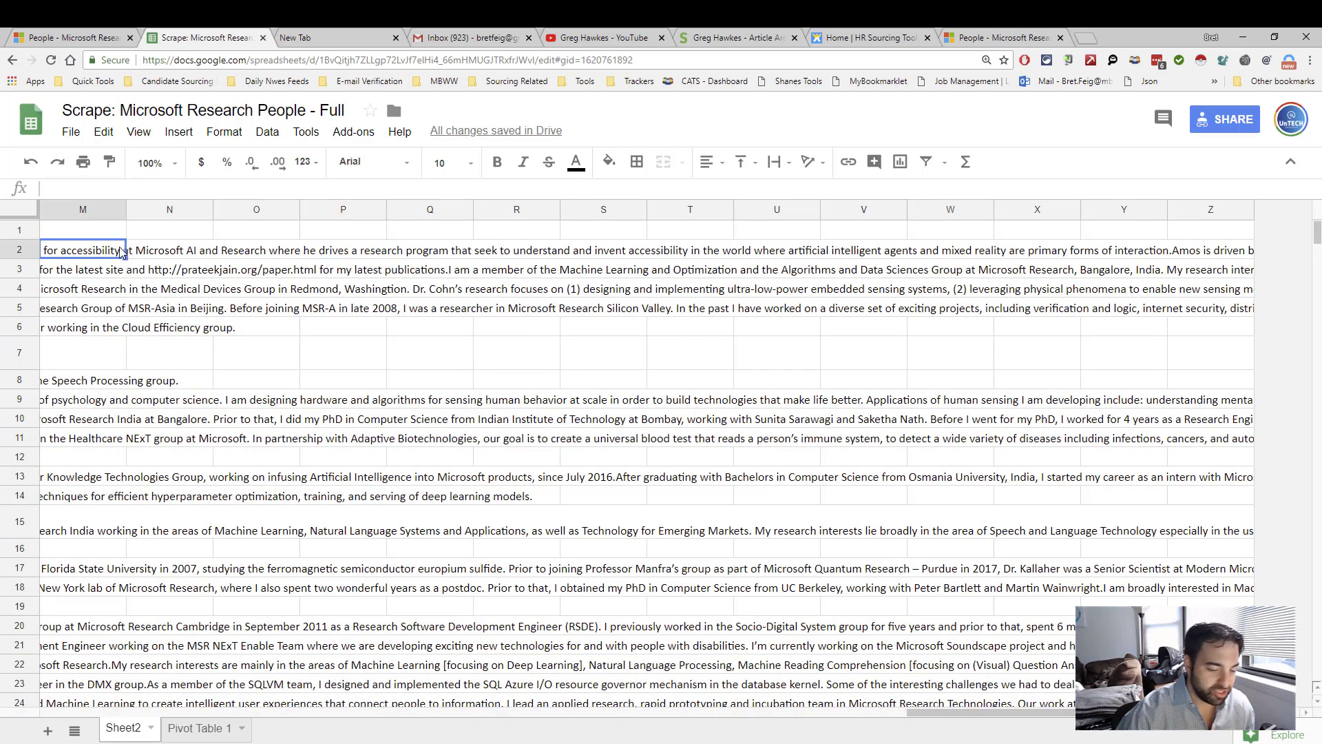
key(Left)
key(Left)
key(Left)
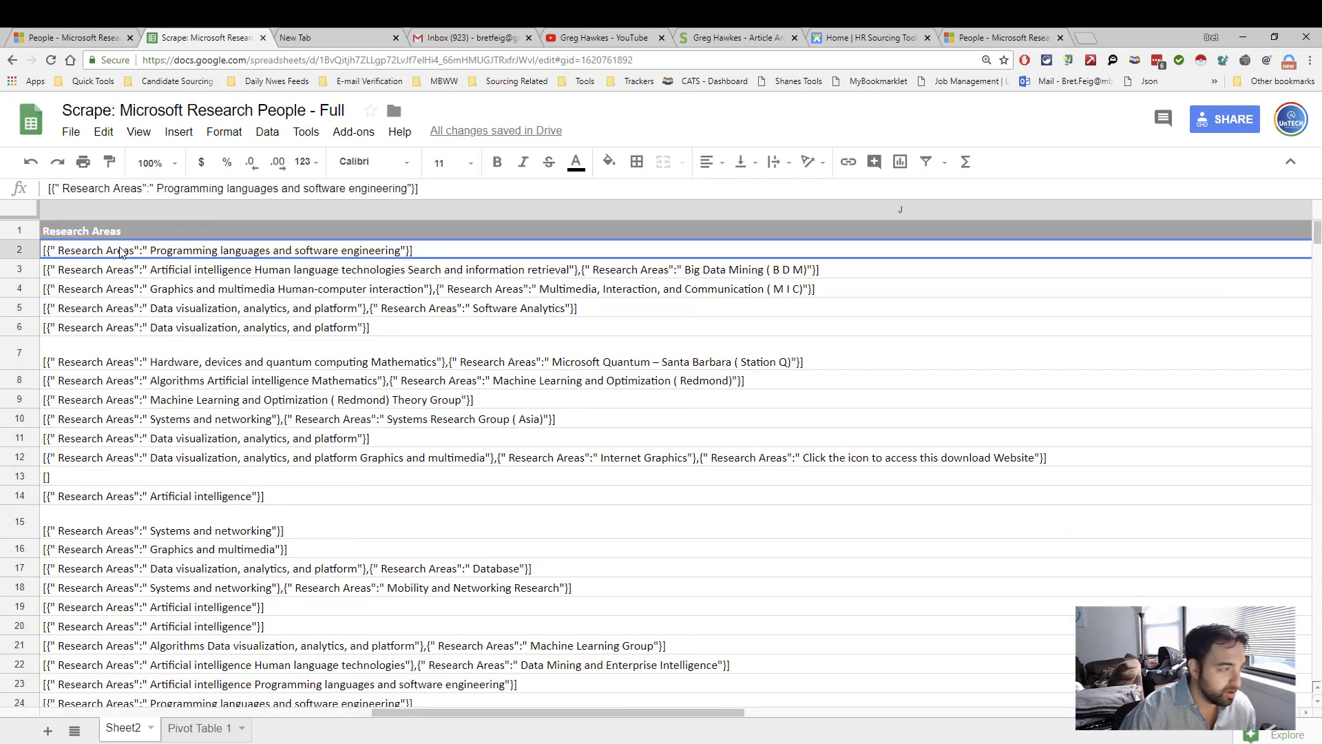
key(Right)
key(Right)
key(Left)
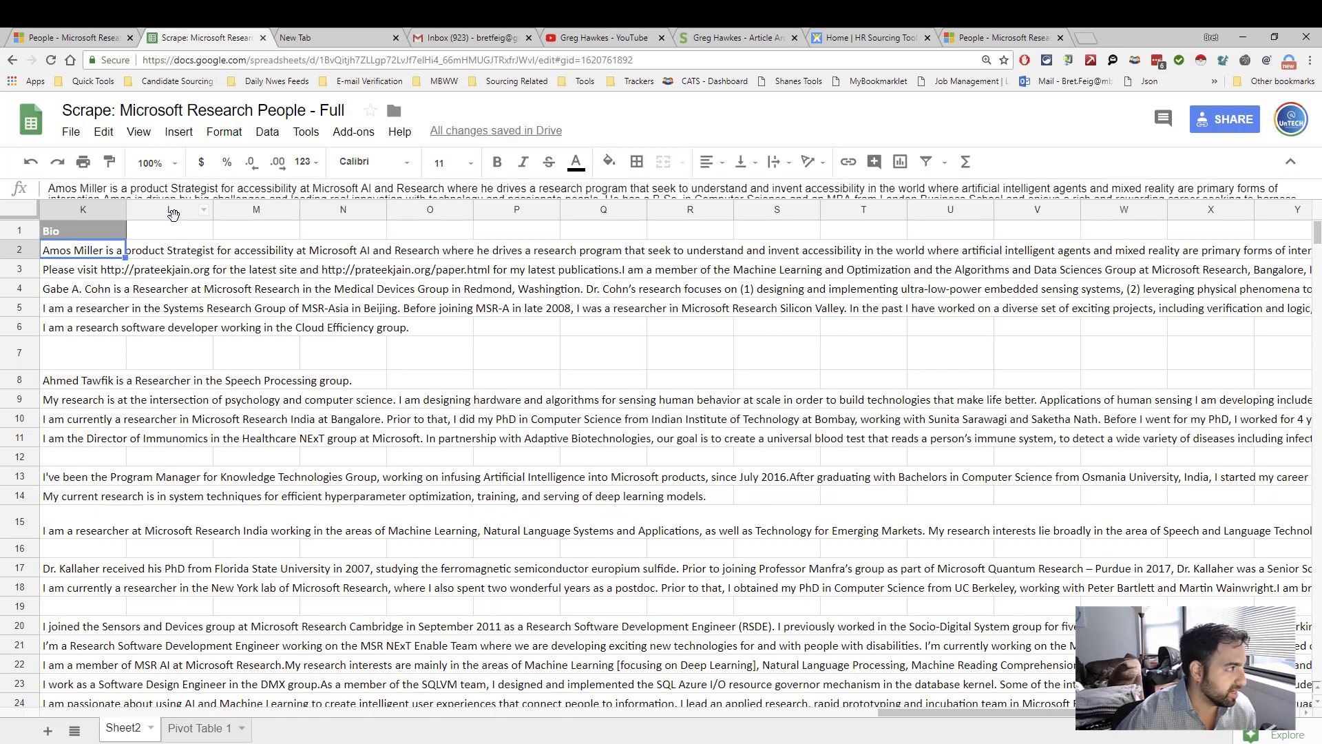
mouse_move(181, 196)
mouse_down()
mouse_move(181, 297)
mouse_move(181, 194)
mouse_up()
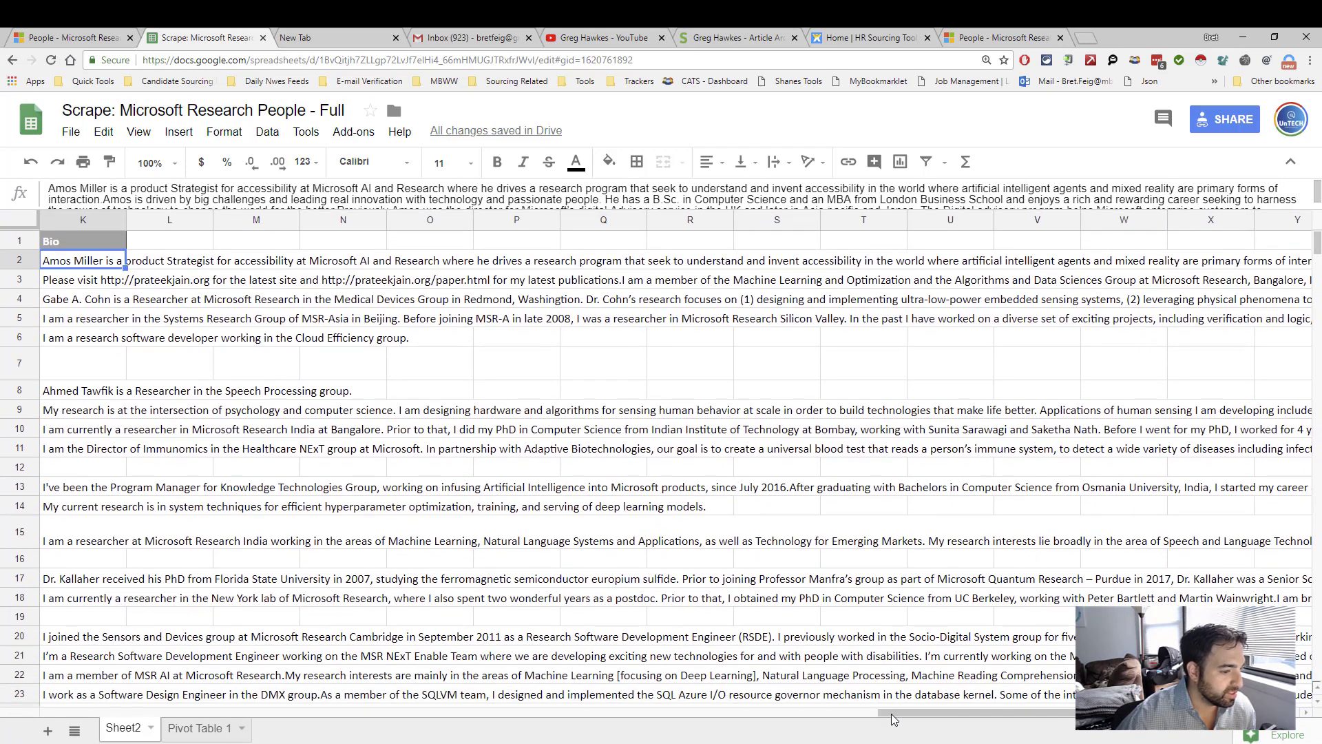
drag(892, 714, 101, 727)
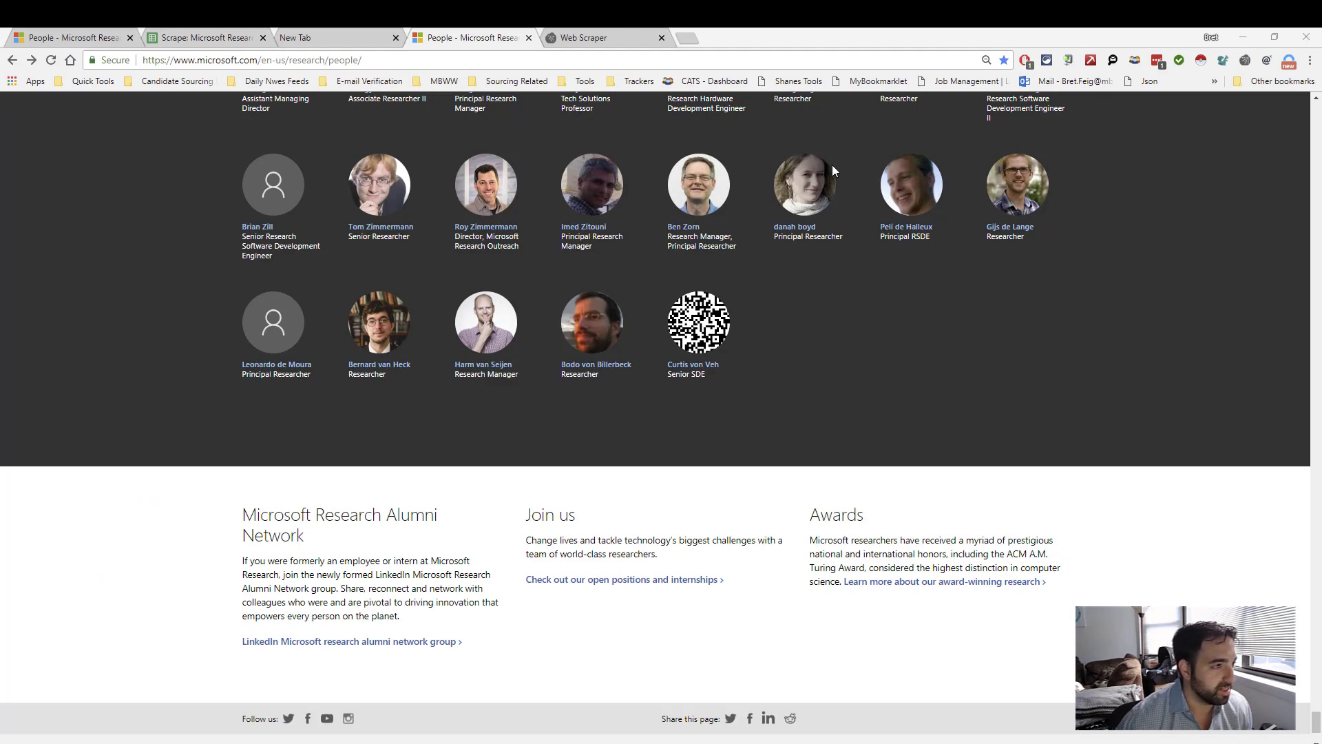
- Look over the Web Scraper website's home page and the learning resources it offers
click(594, 37)
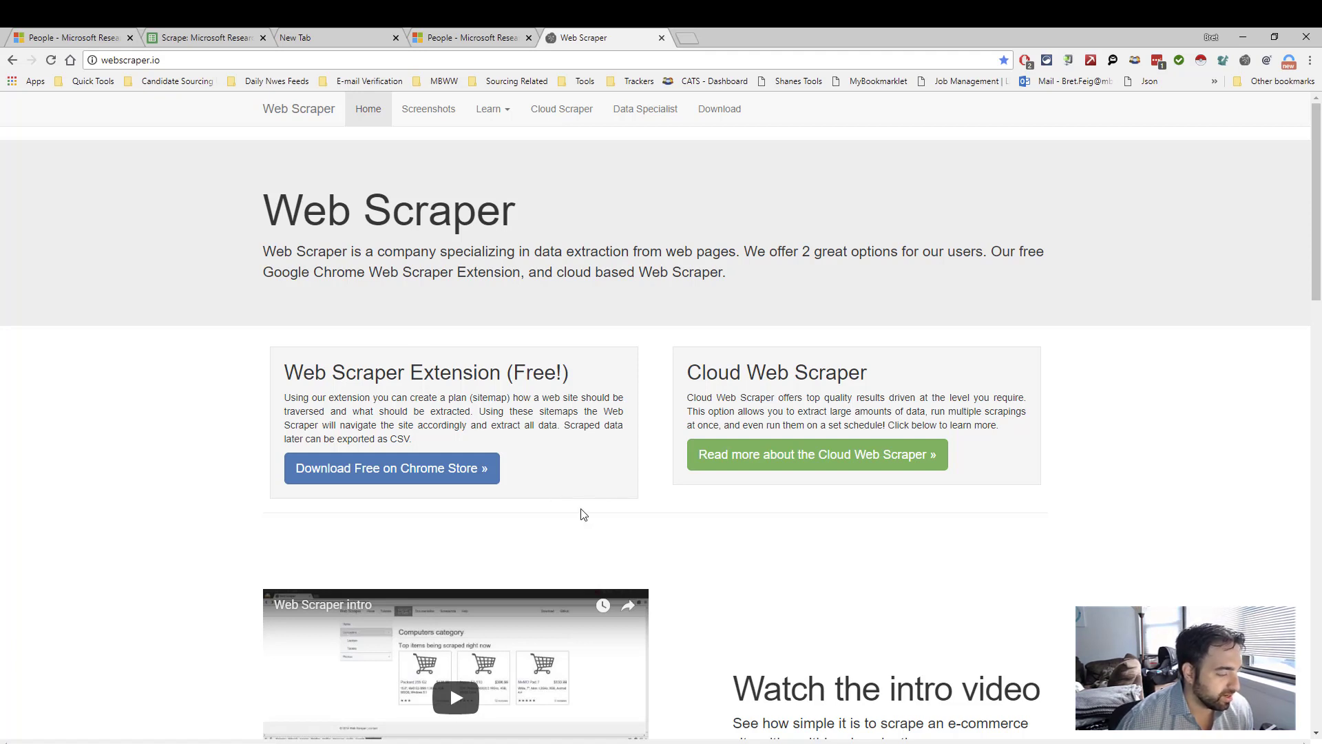
scroll(582, 513, down, 6)
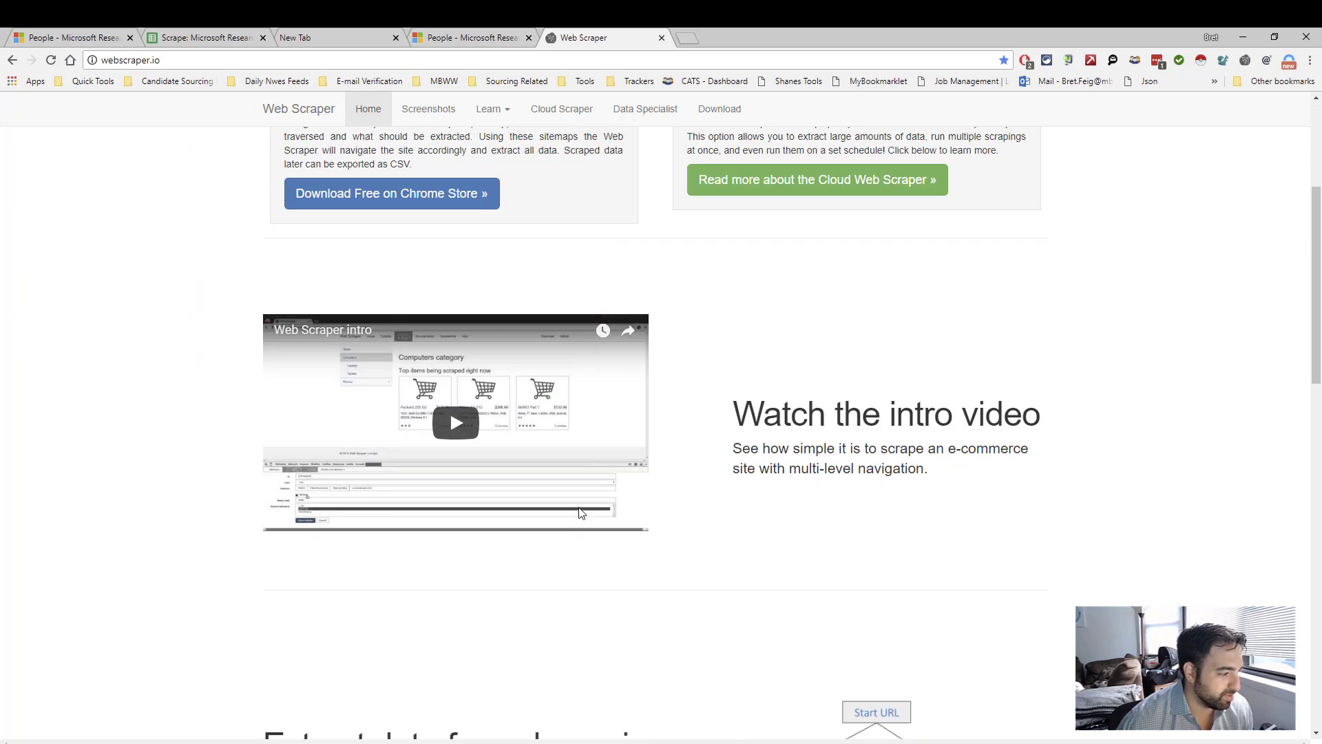
scroll(578, 512, up, 5)
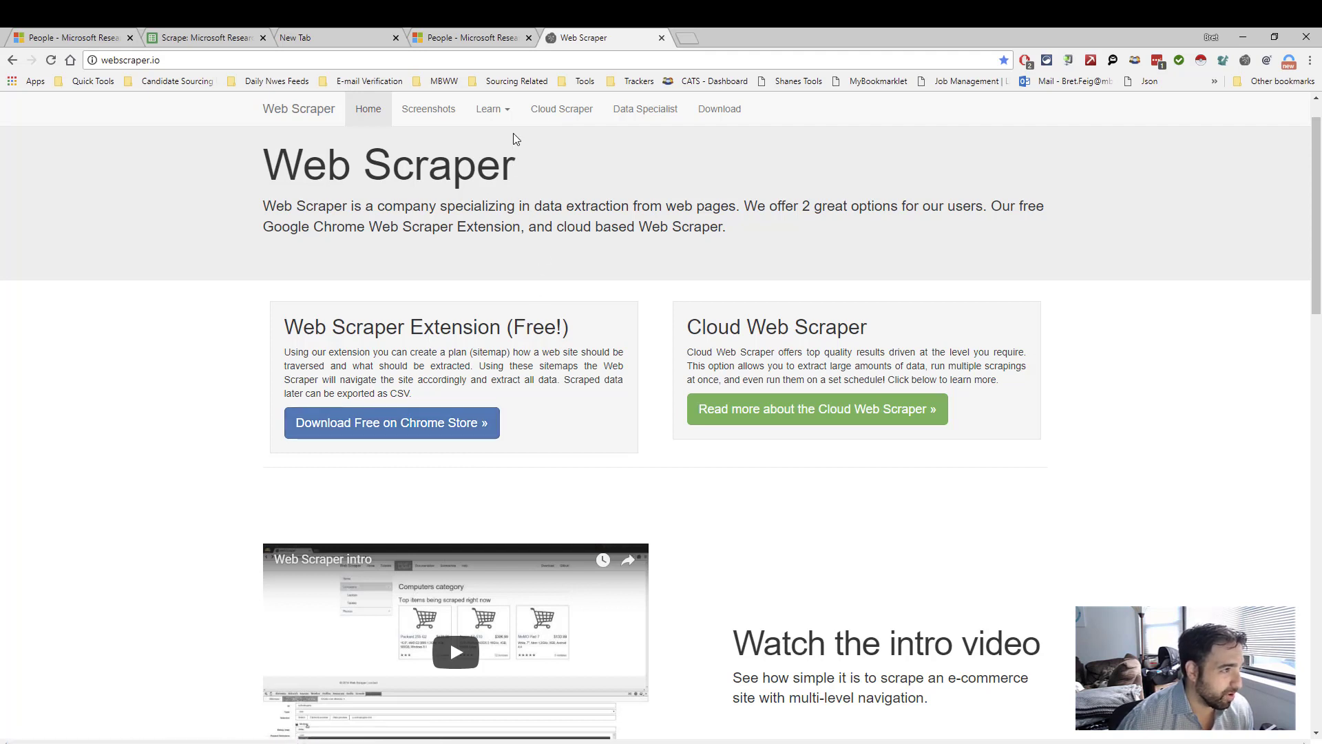
click(496, 112)
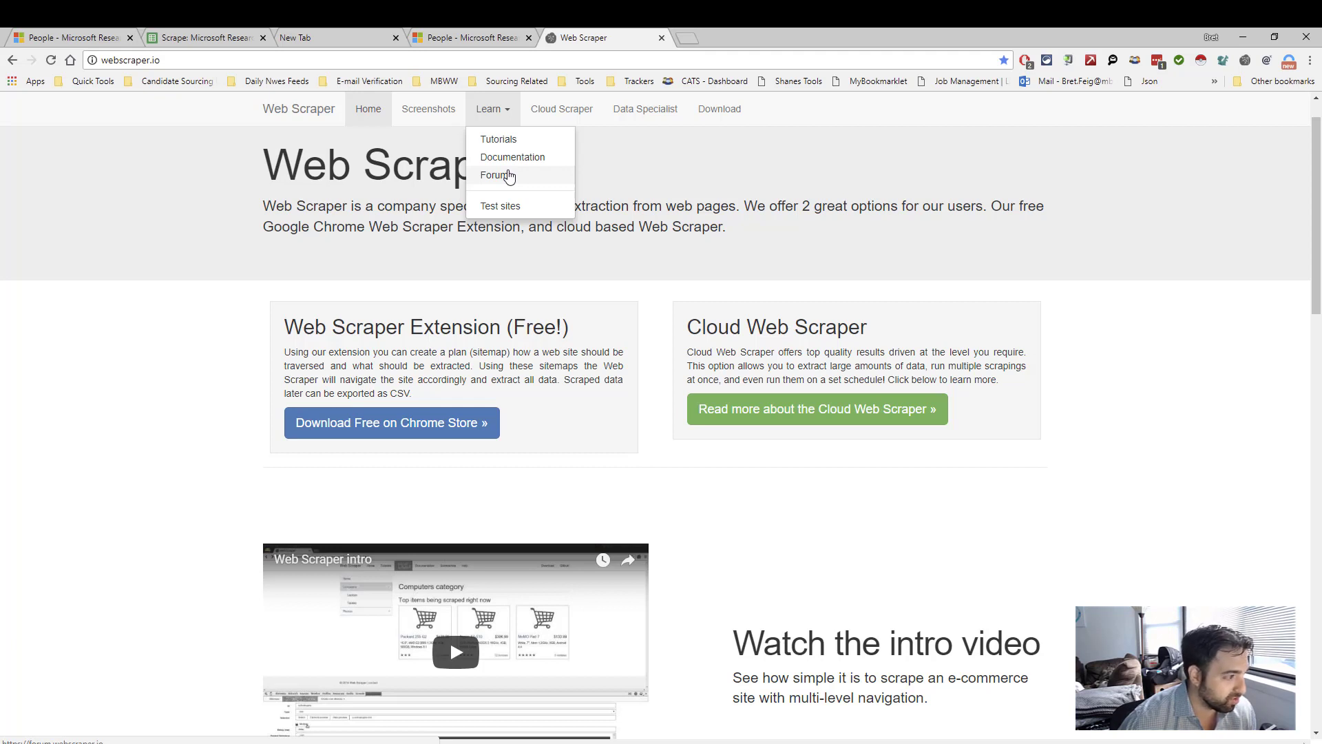
click(243, 339)
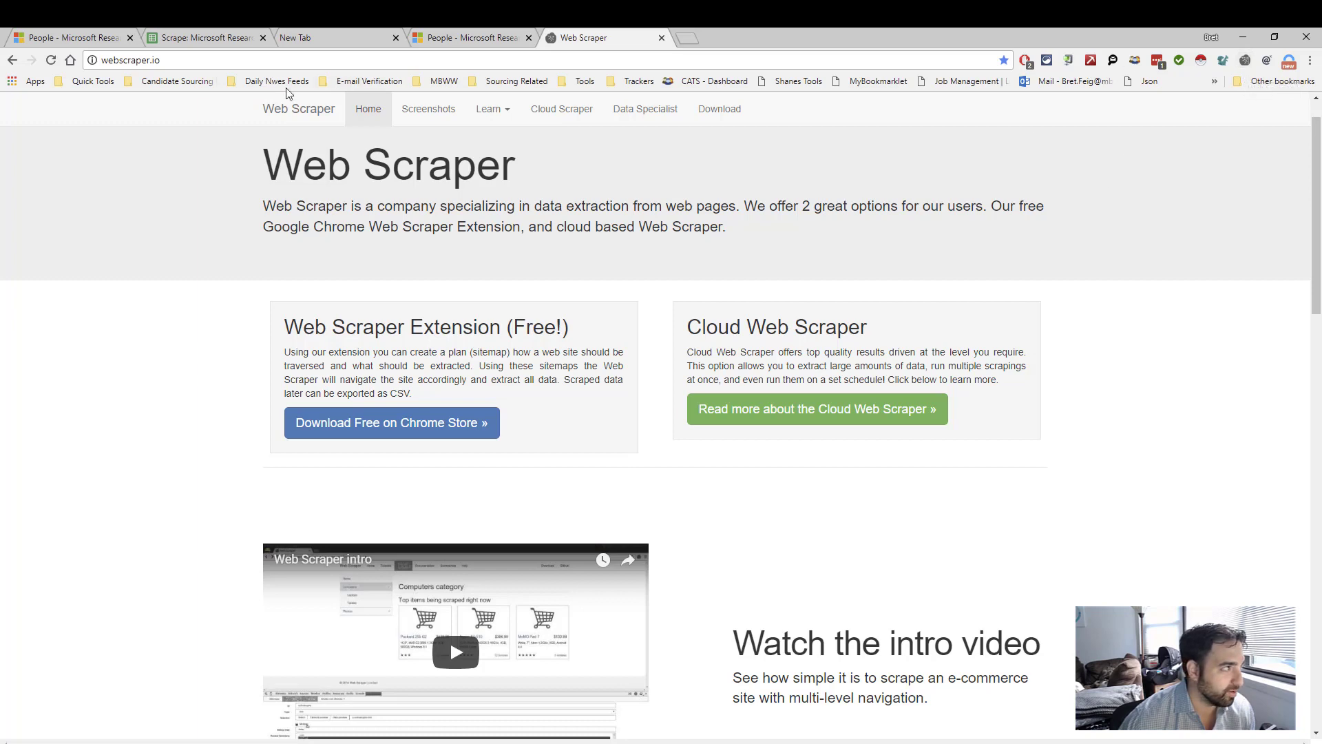
- Open Web Scraper in the developer tools on the second open copy of the People page and look through the saved sitemaps
click(47, 39)
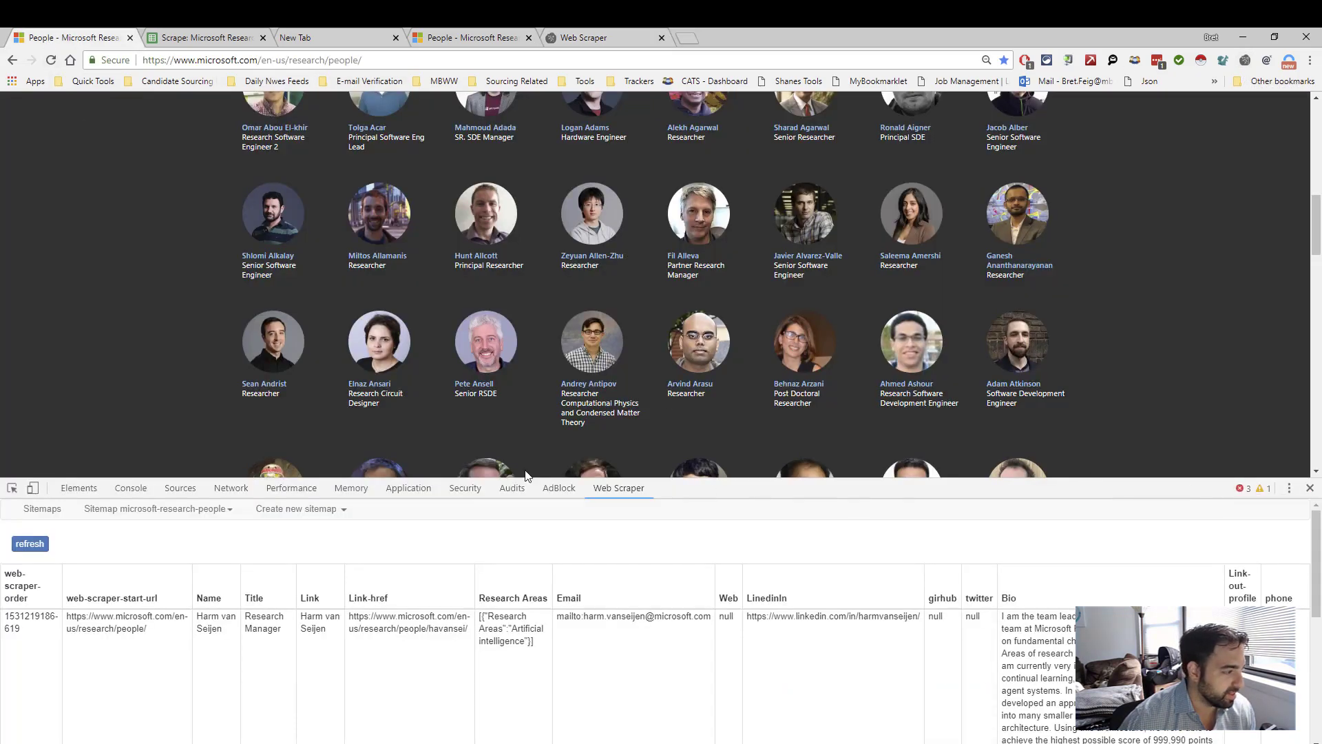
click(485, 41)
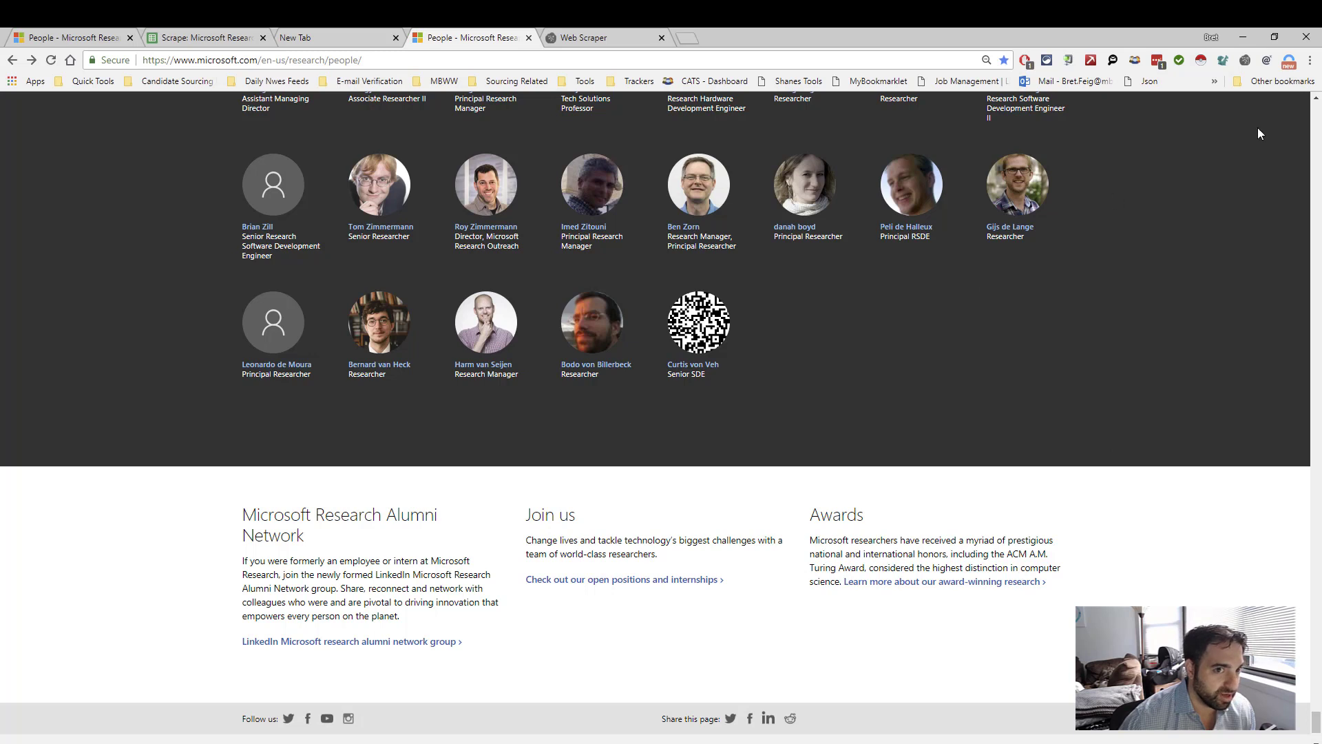
right_click(844, 307)
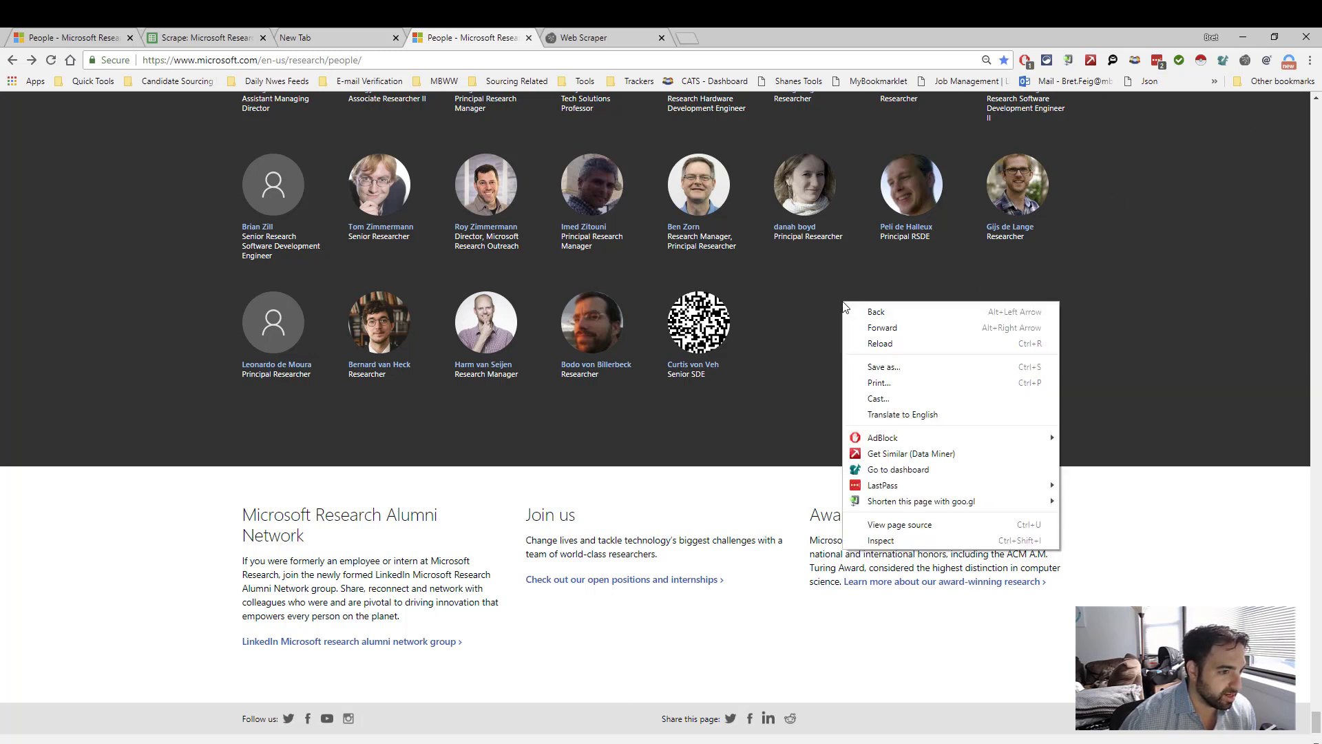
click(880, 541)
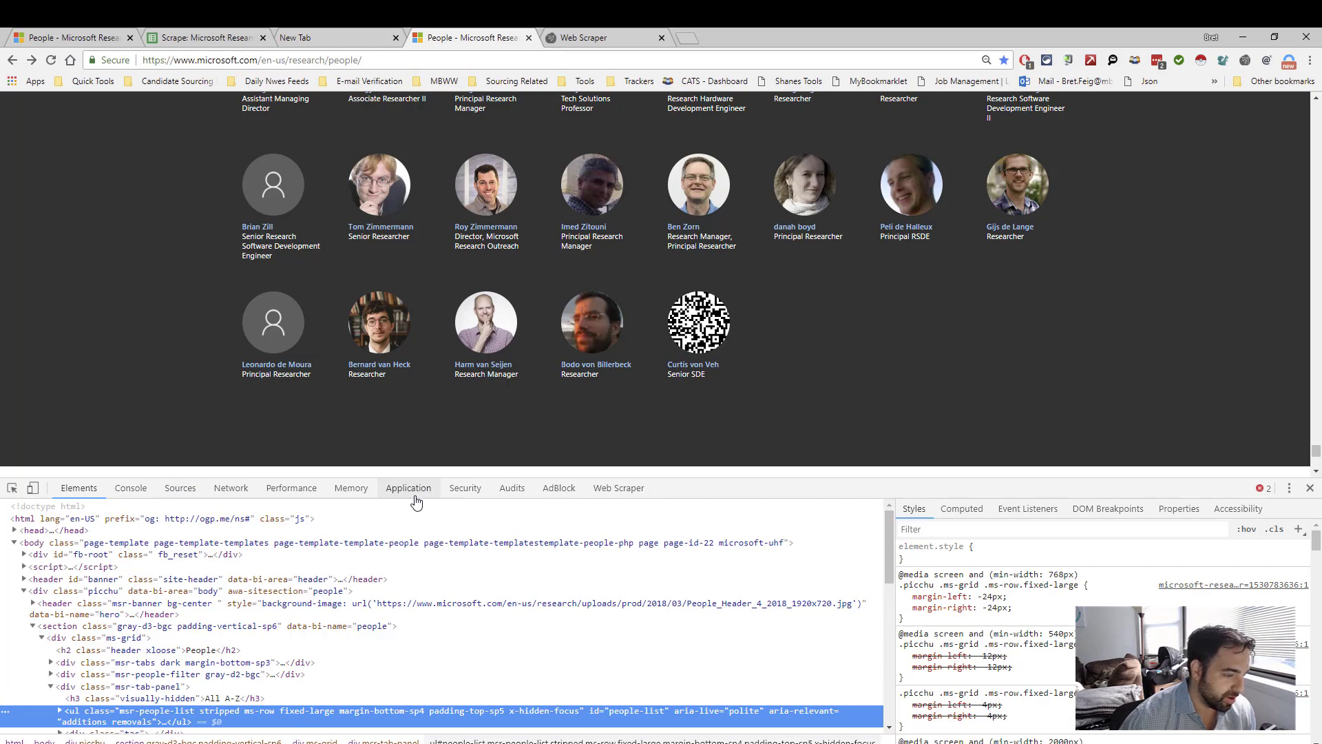
click(597, 490)
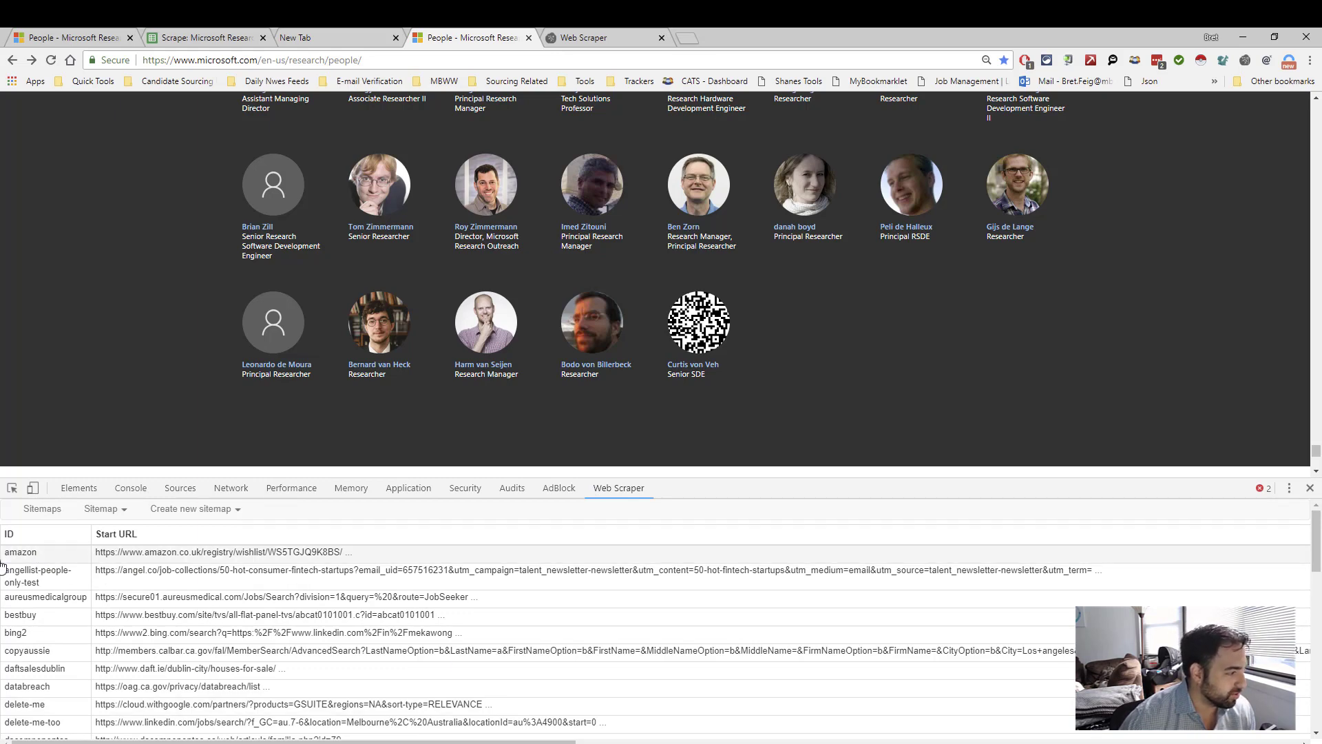
scroll(183, 673, down, 3)
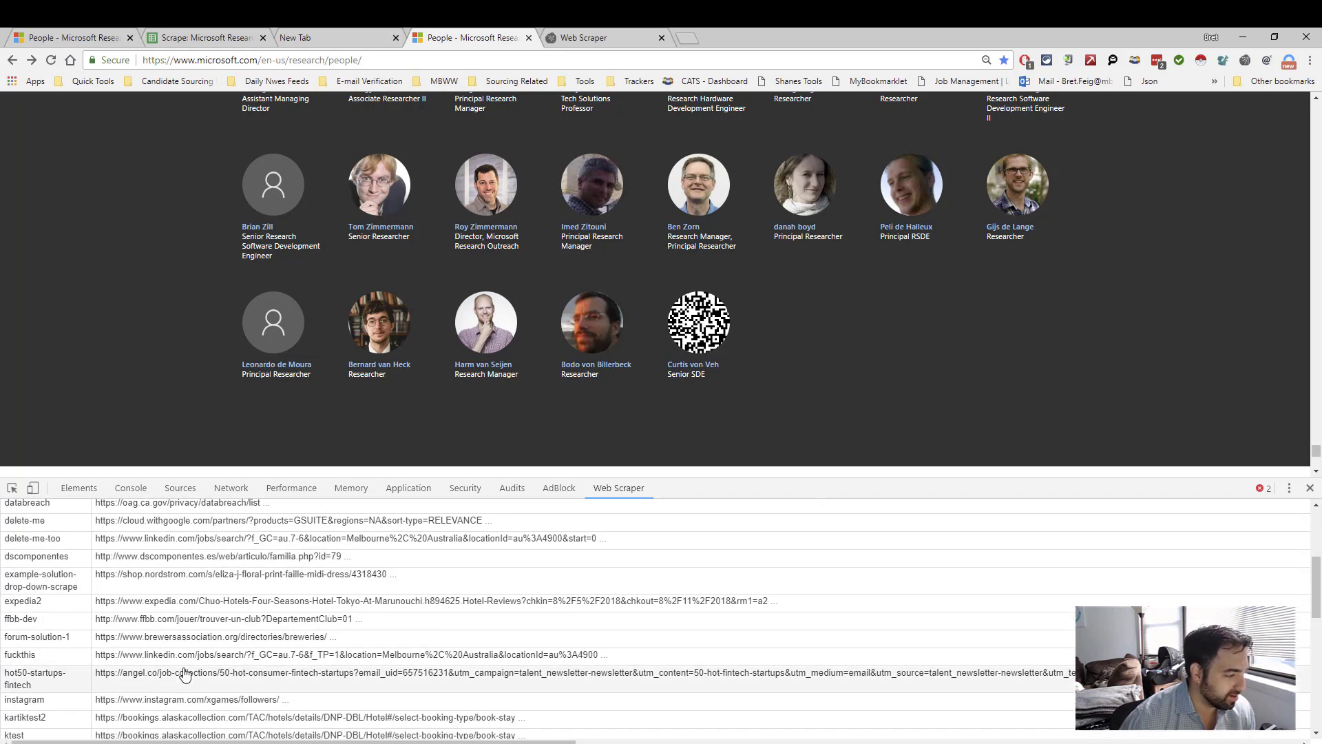
scroll(185, 673, up, 2)
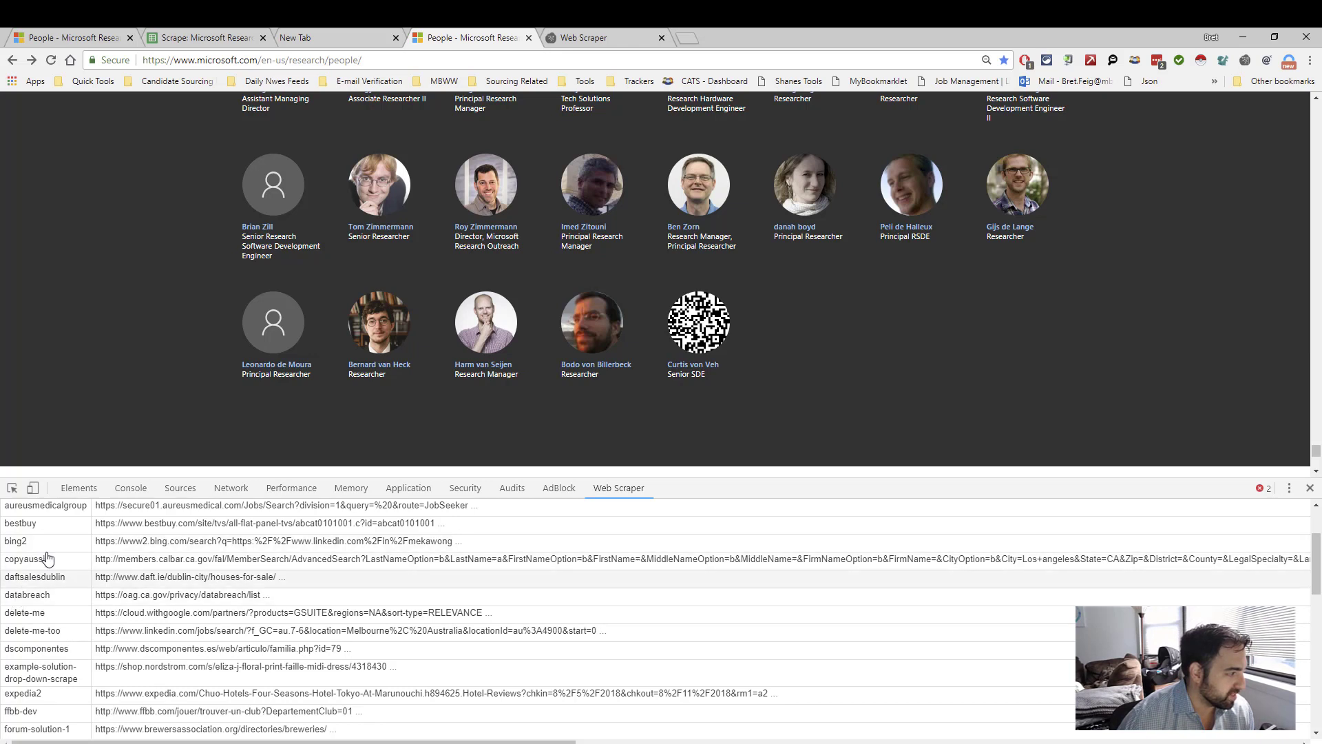
- On the first People page, open the microsoft-research-people sitemap's Selector link for editing and choose Element click as its type
click(107, 44)
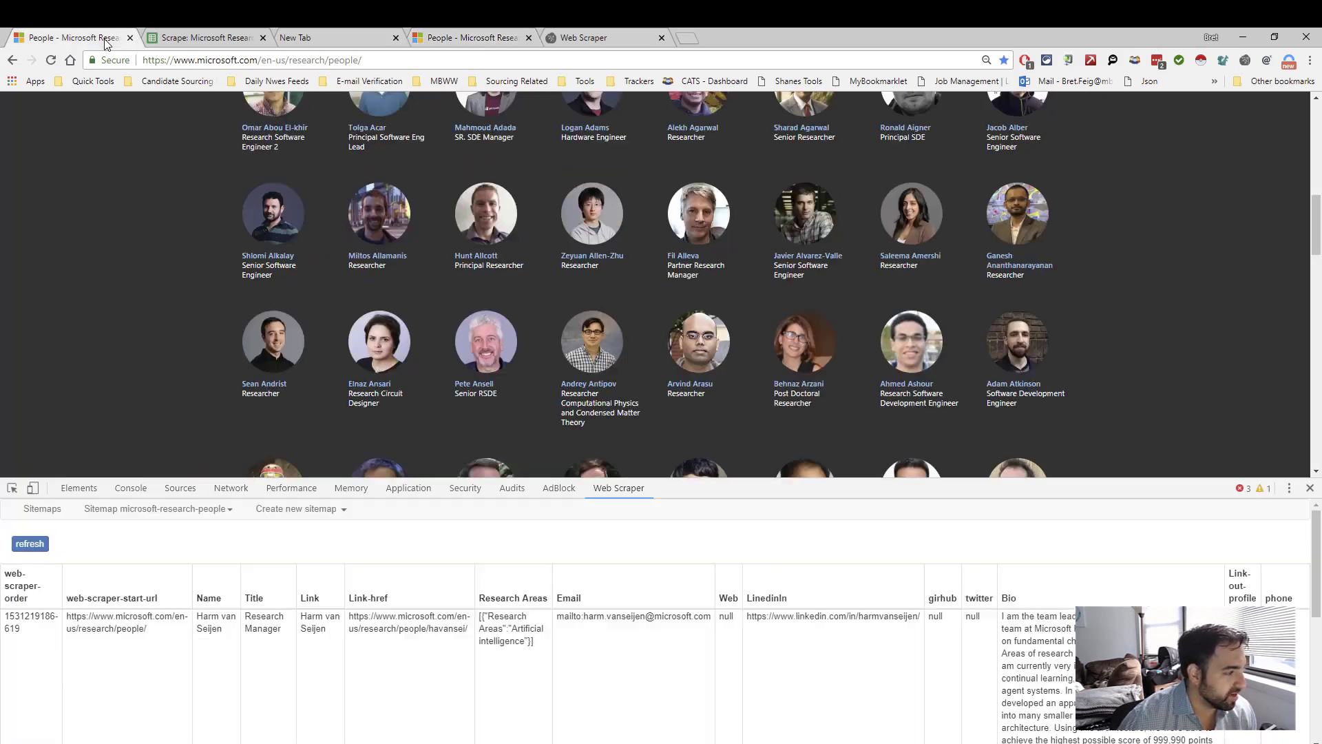
click(87, 514)
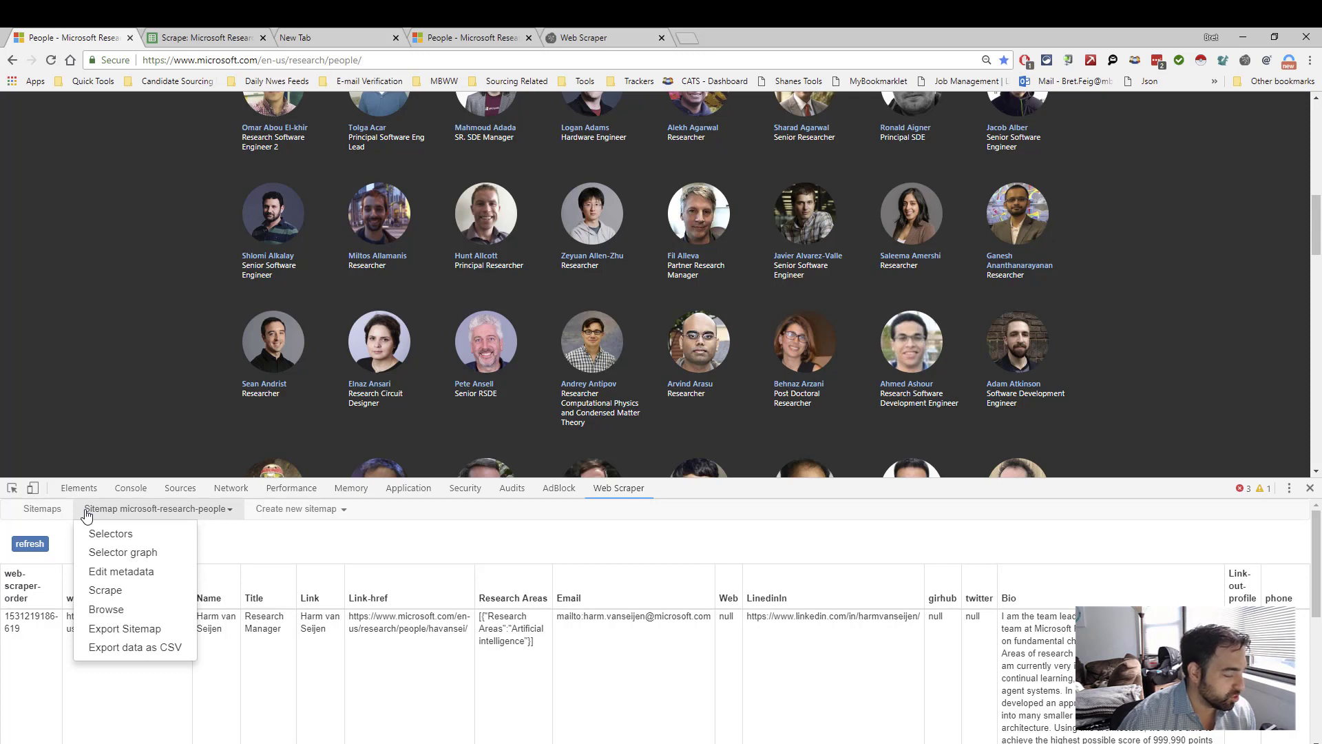
click(87, 534)
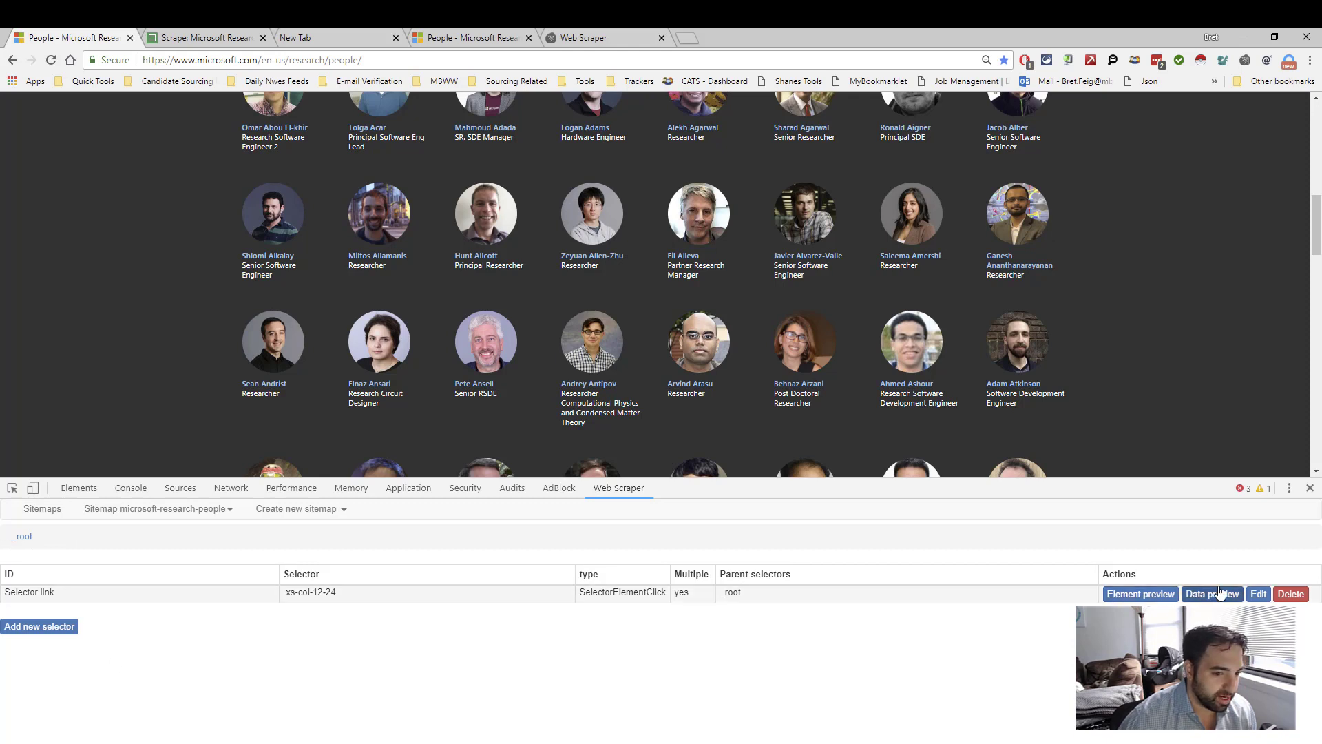
click(1259, 593)
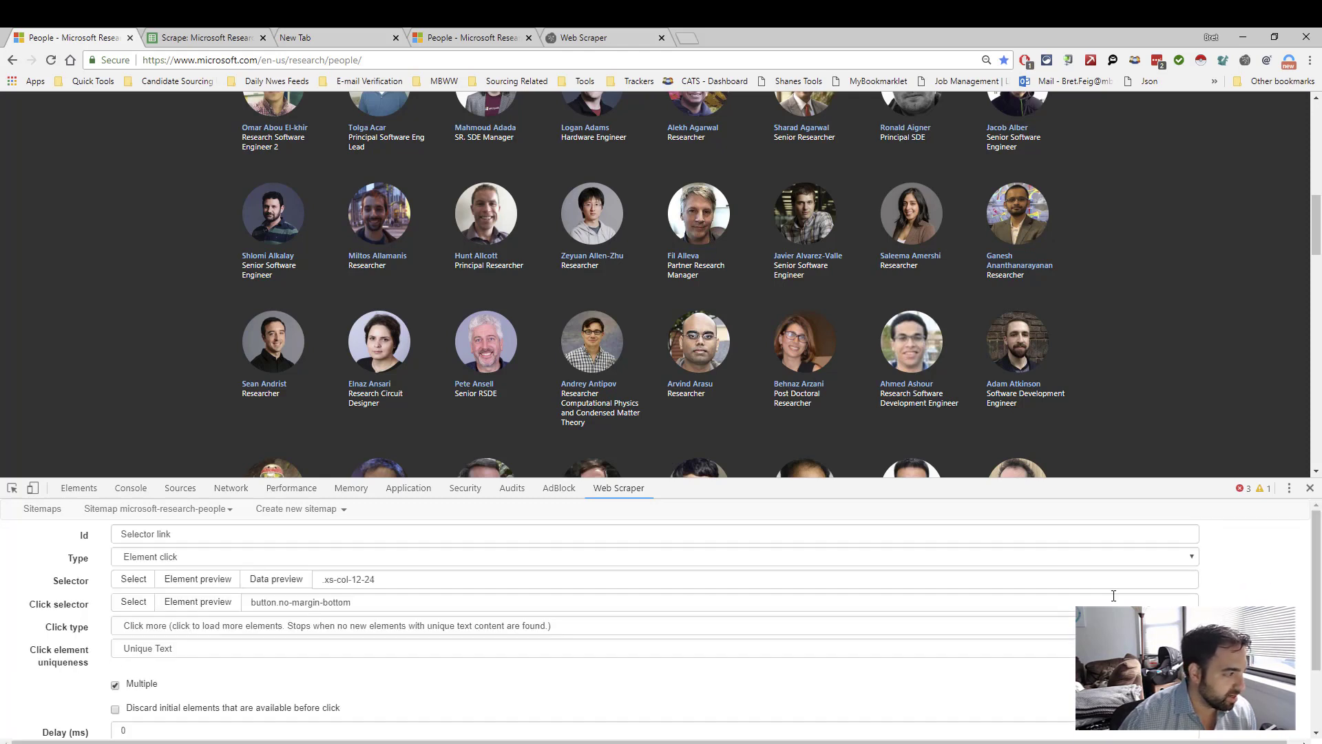
click(197, 558)
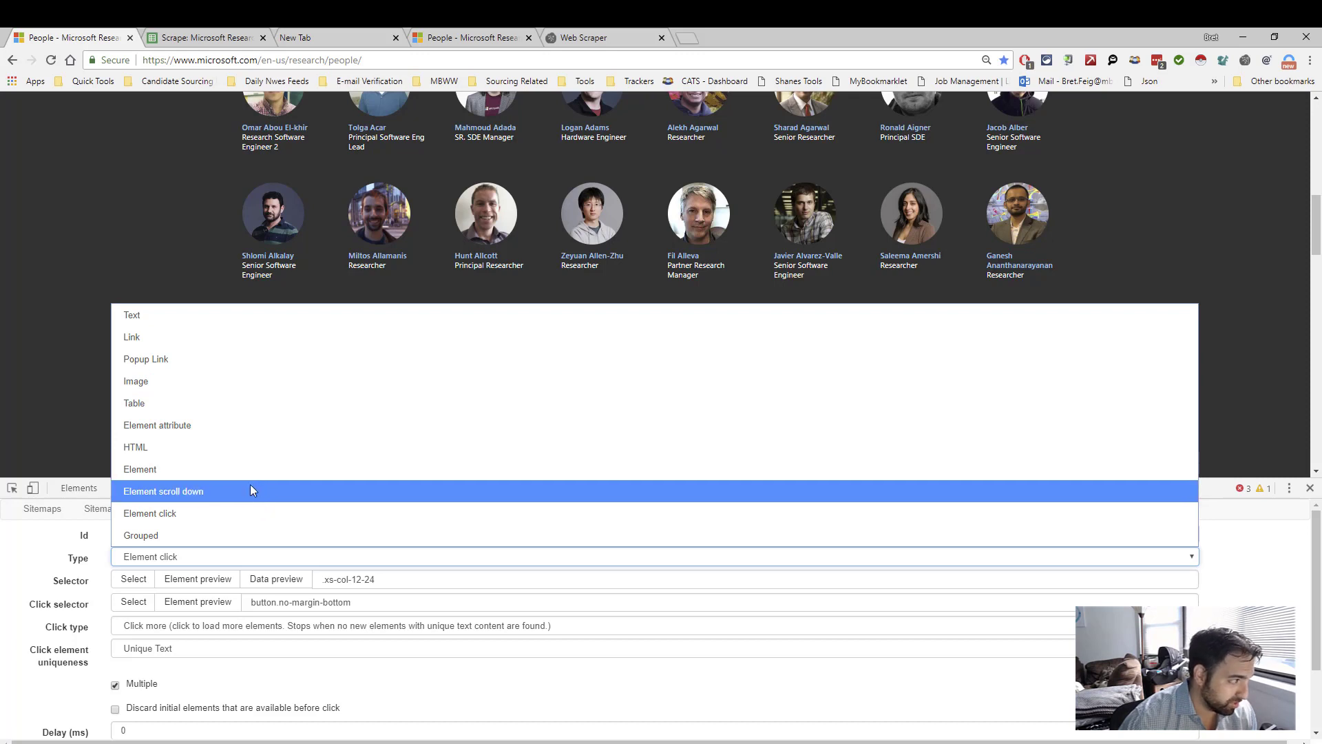
click(221, 513)
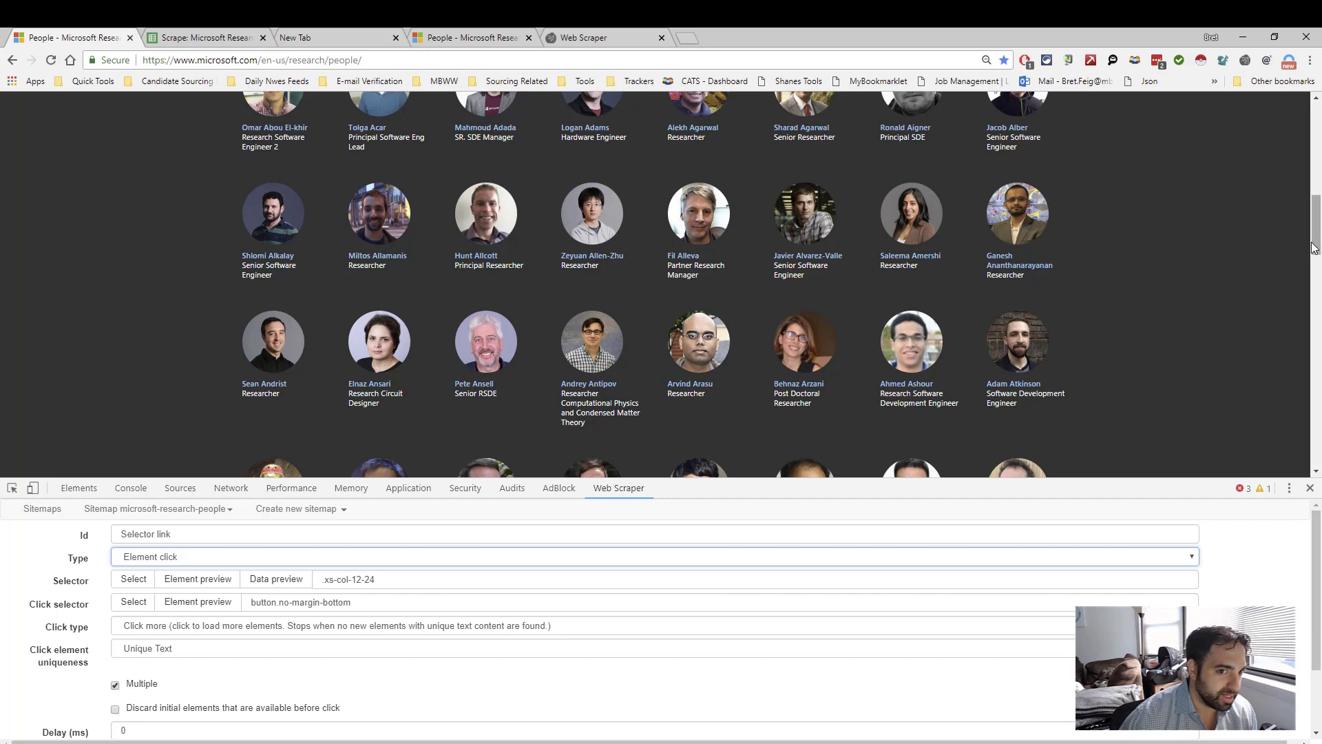
- Pick the page's Show more button as the click selector, button.no-margin-bottom, and preview the matched element
drag(1316, 252, 1291, 387)
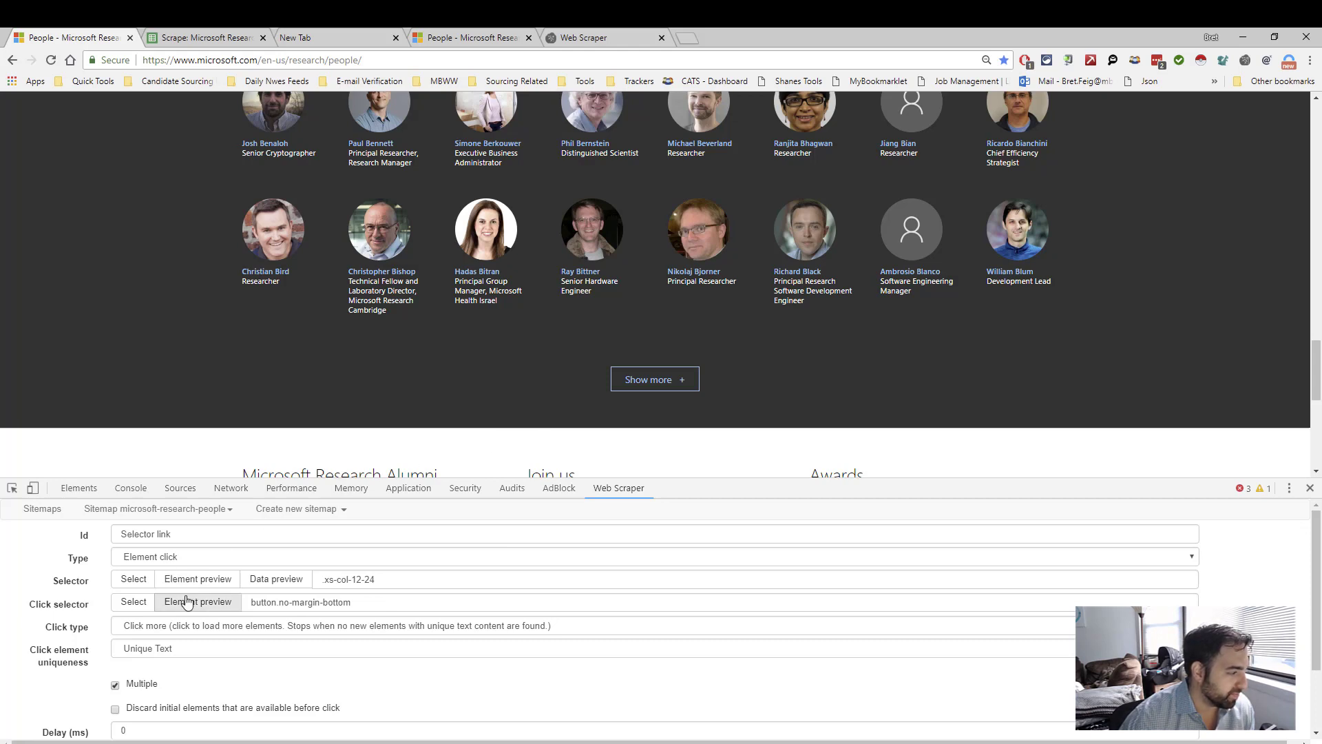
click(153, 609)
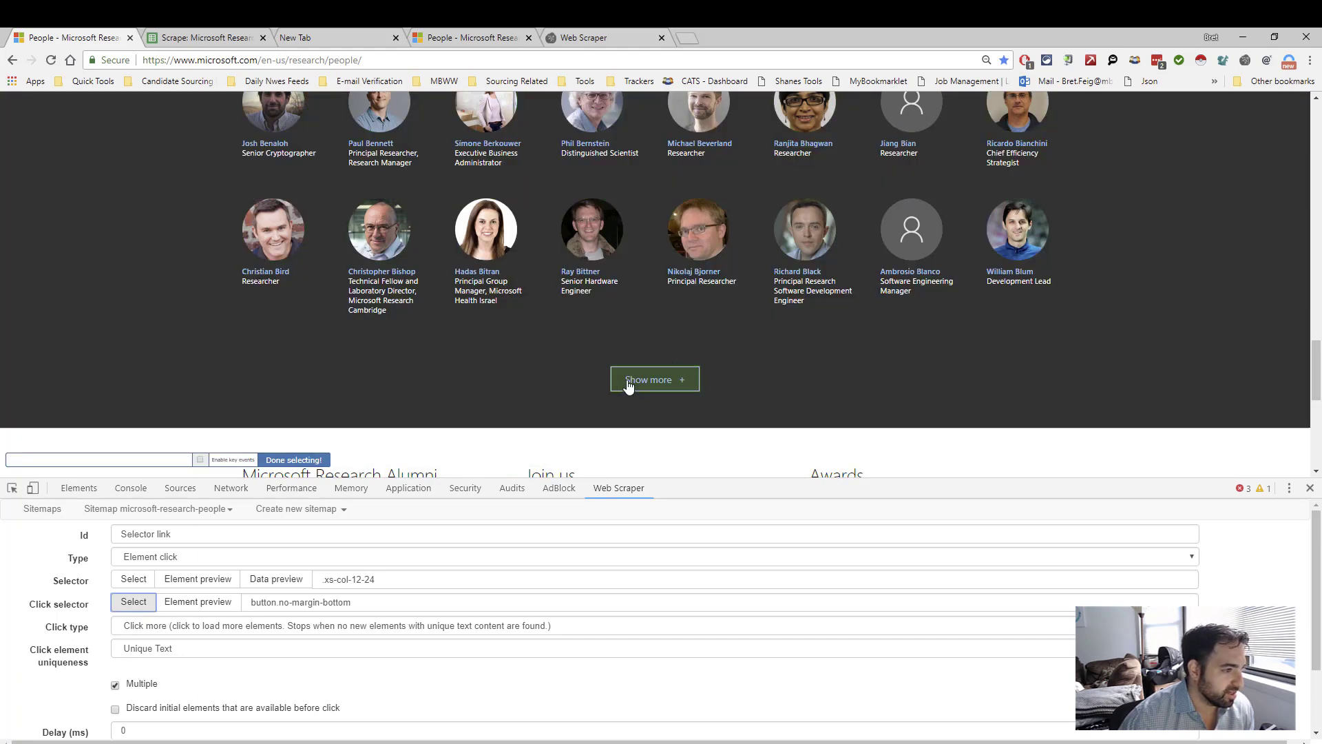
click(641, 380)
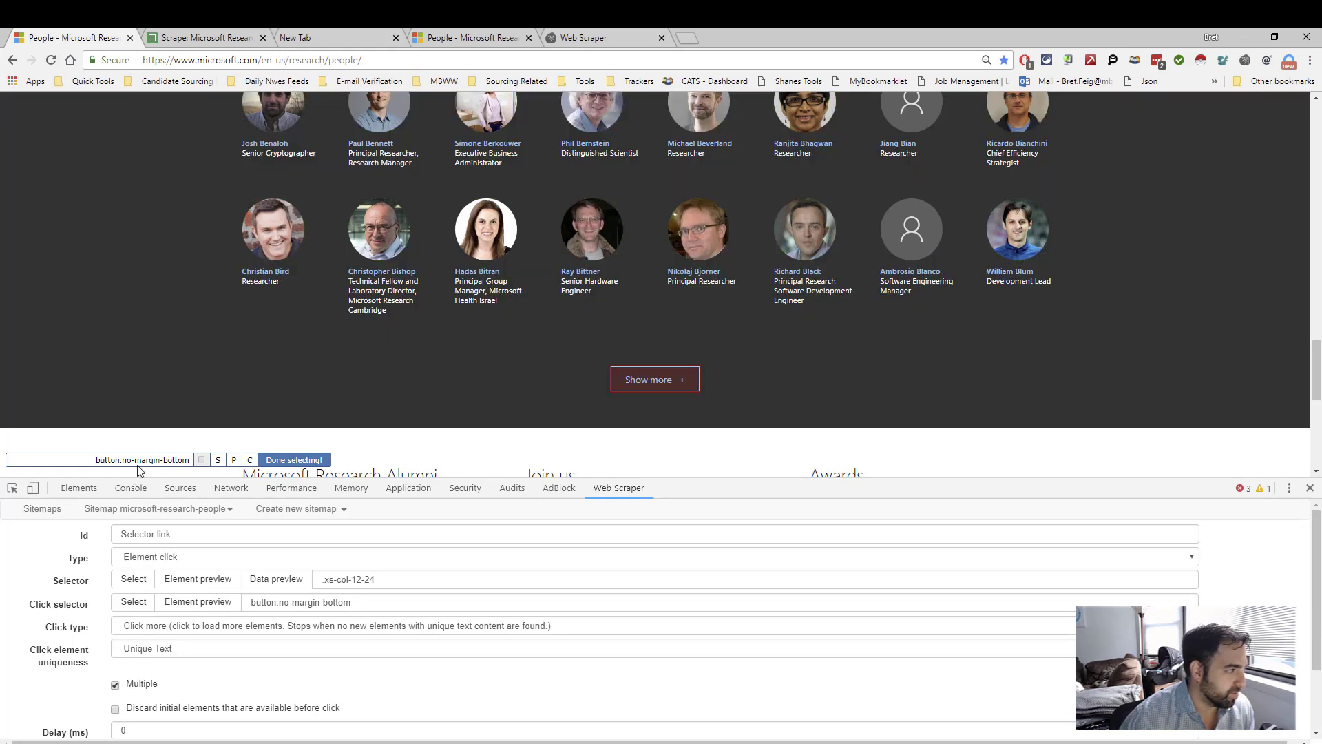
click(289, 461)
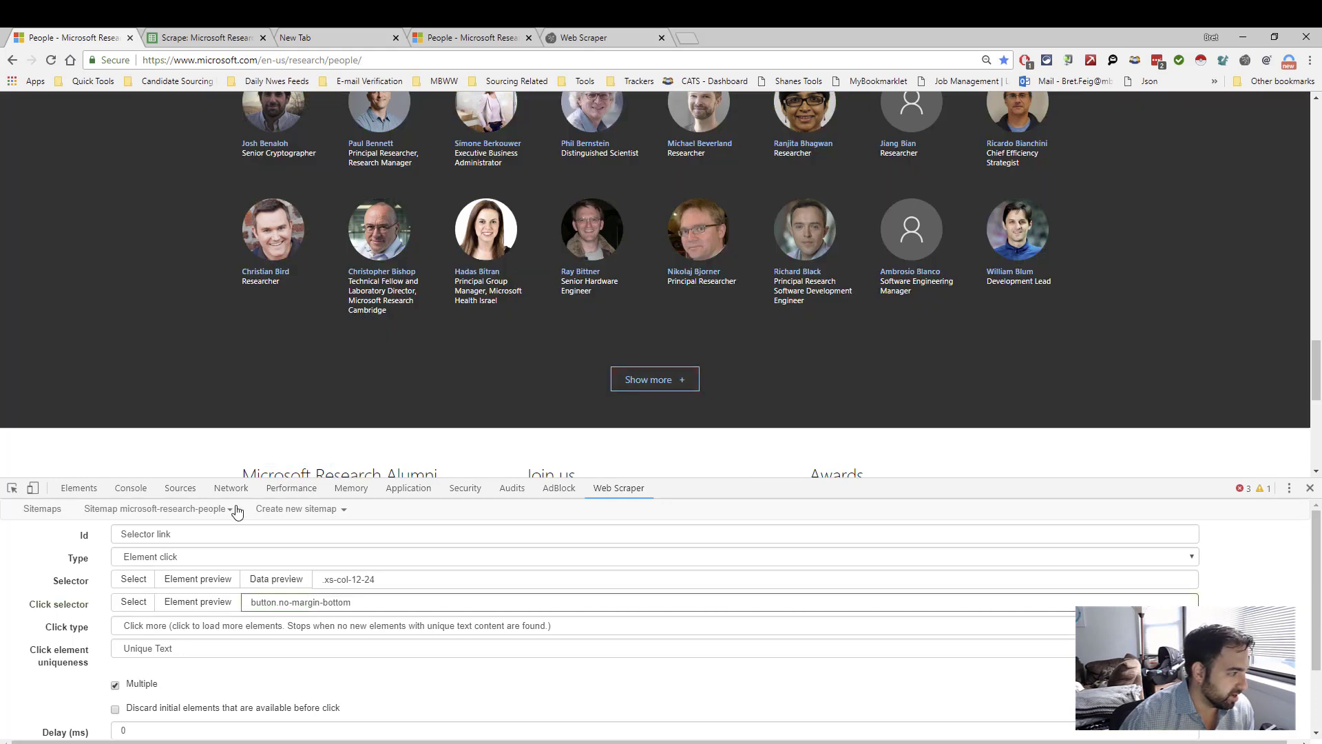
click(180, 598)
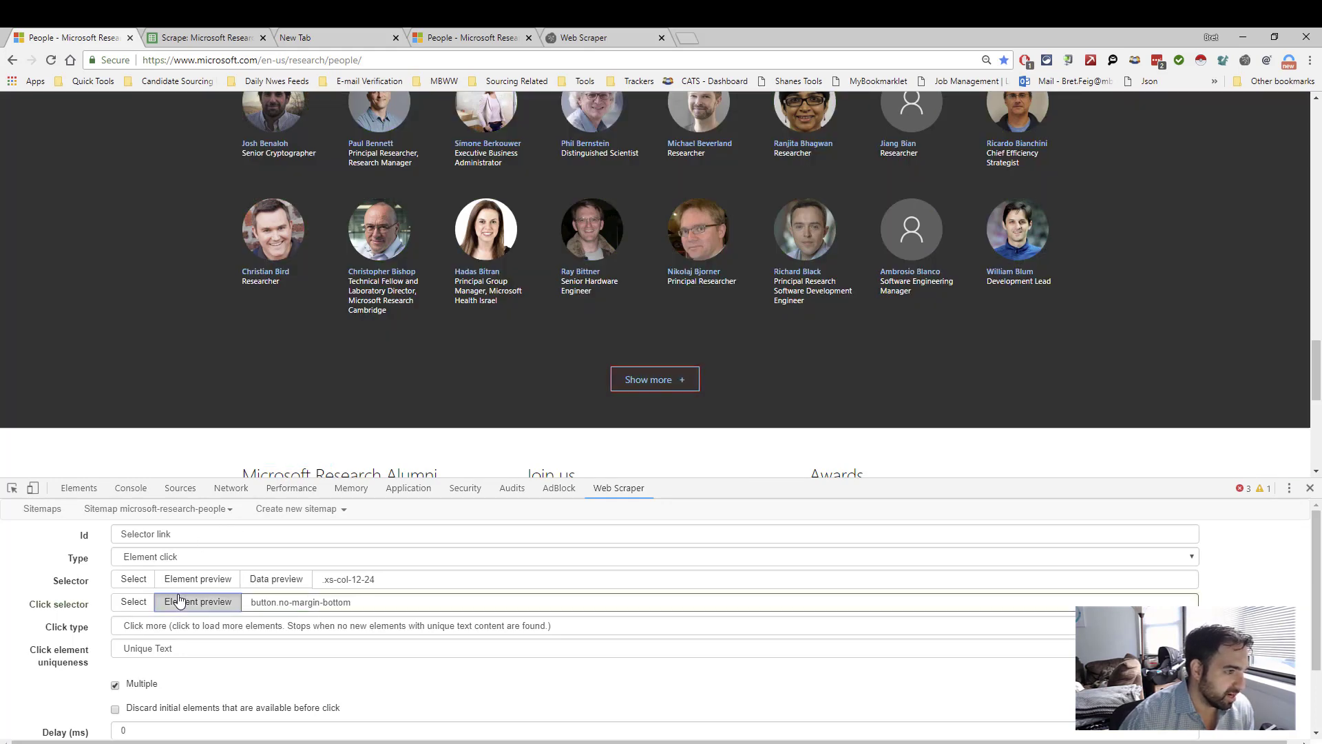
click(179, 600)
click(179, 601)
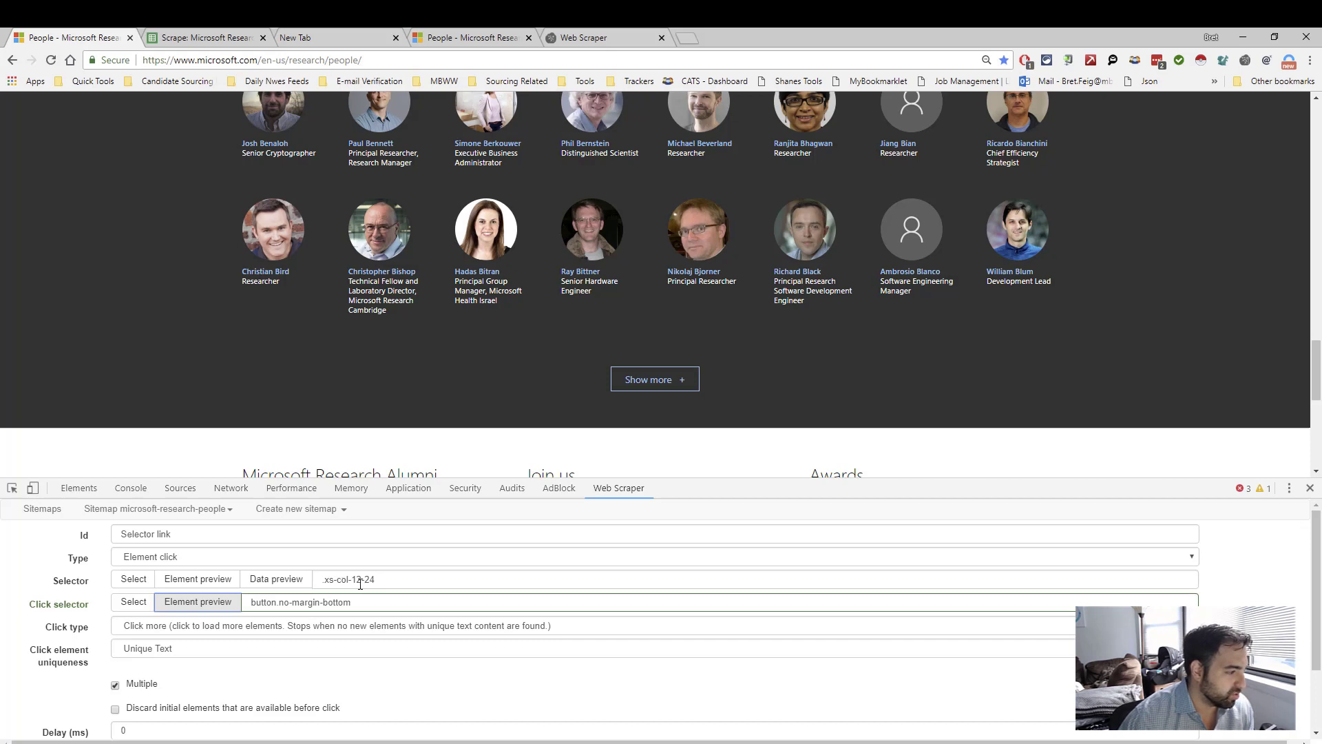
- Preview the elements matched by the .xs-col-12-24 selector and check the highlighted people cards down to the Show more button
click(207, 585)
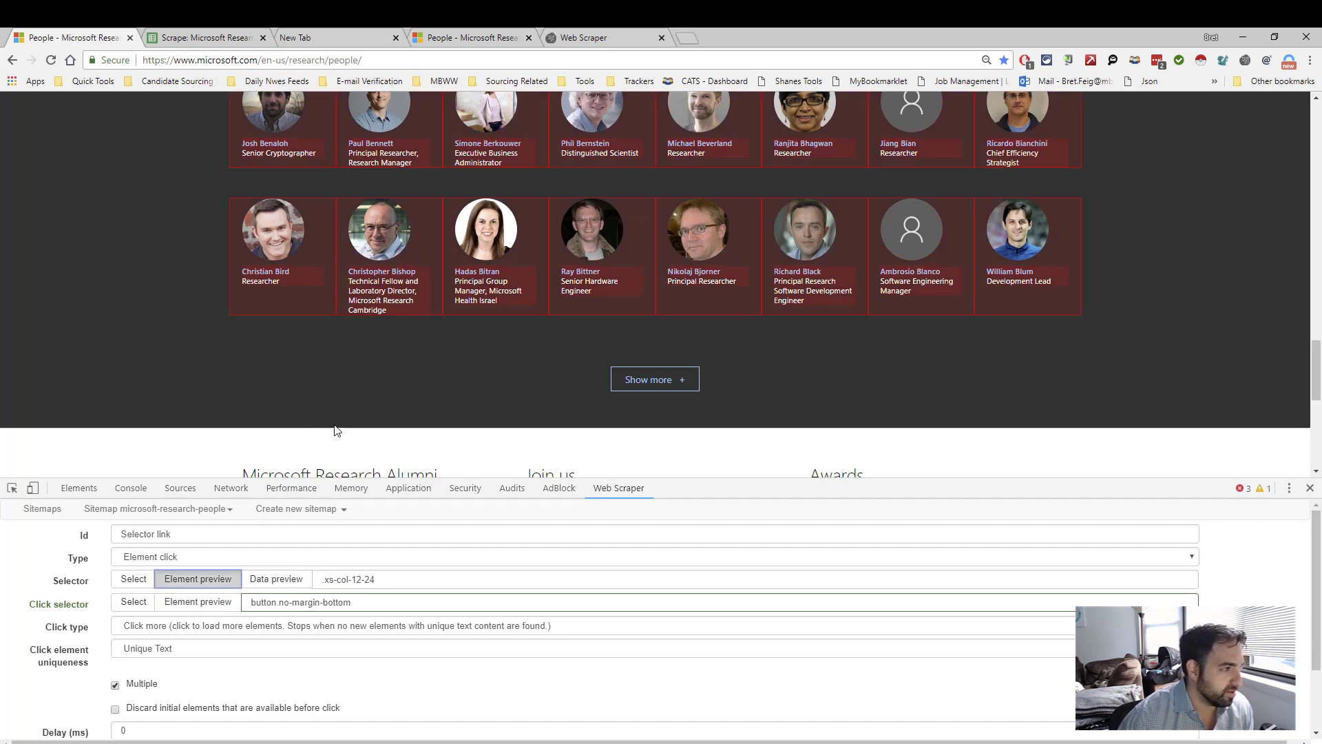
scroll(356, 412, up, 1)
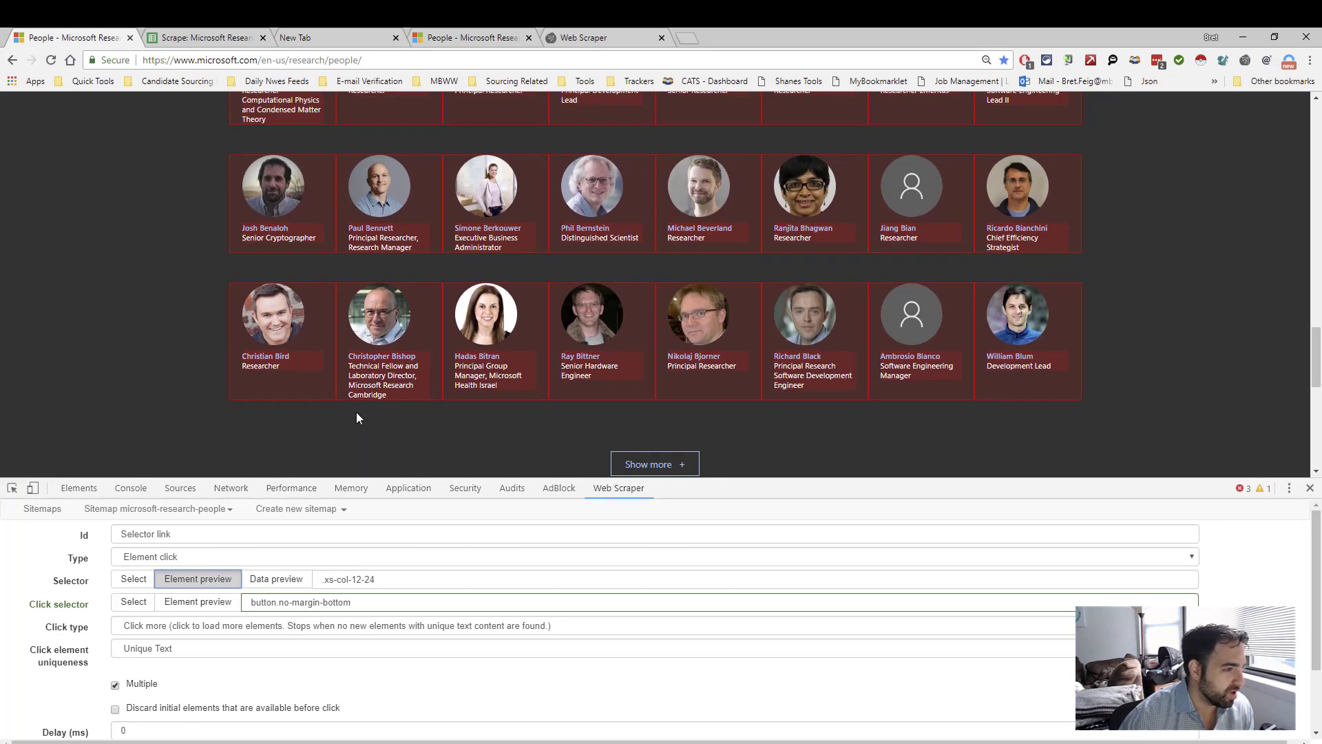
scroll(354, 420, down, 1)
scroll(354, 419, up, 4)
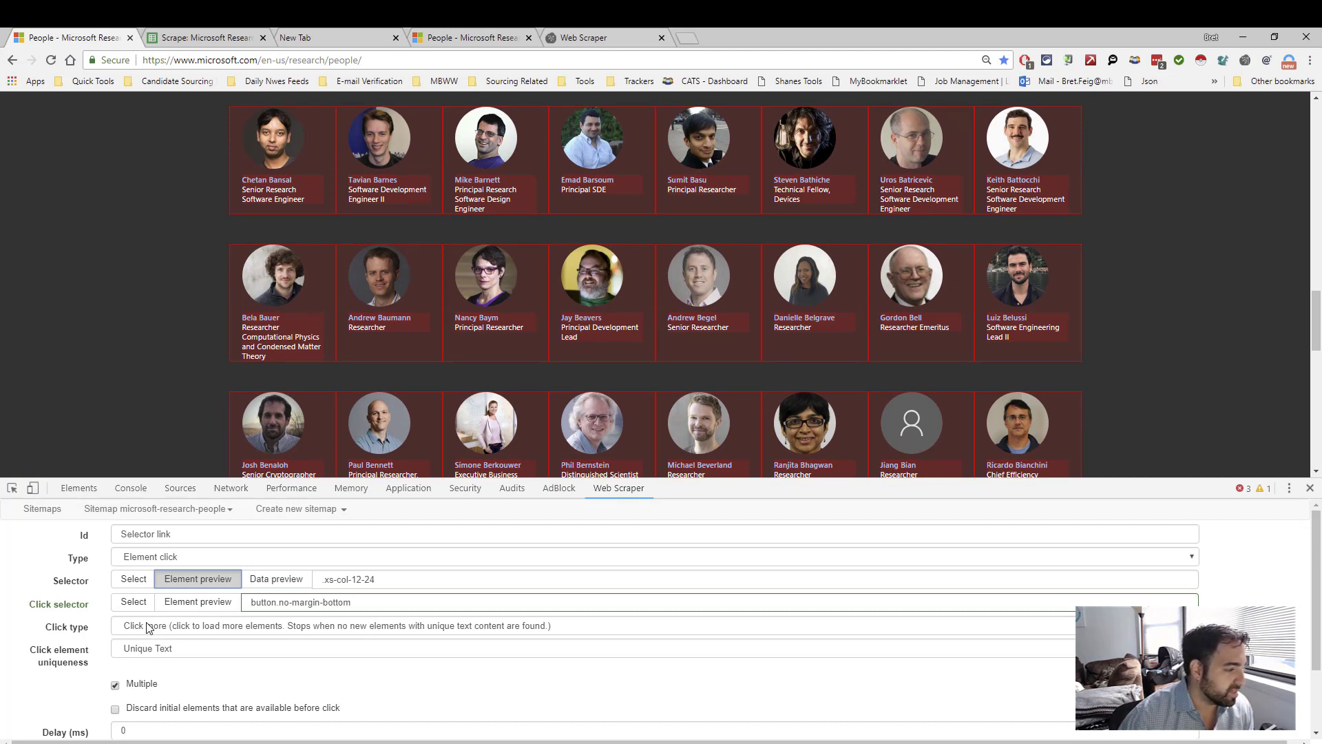
scroll(151, 387, down, 5)
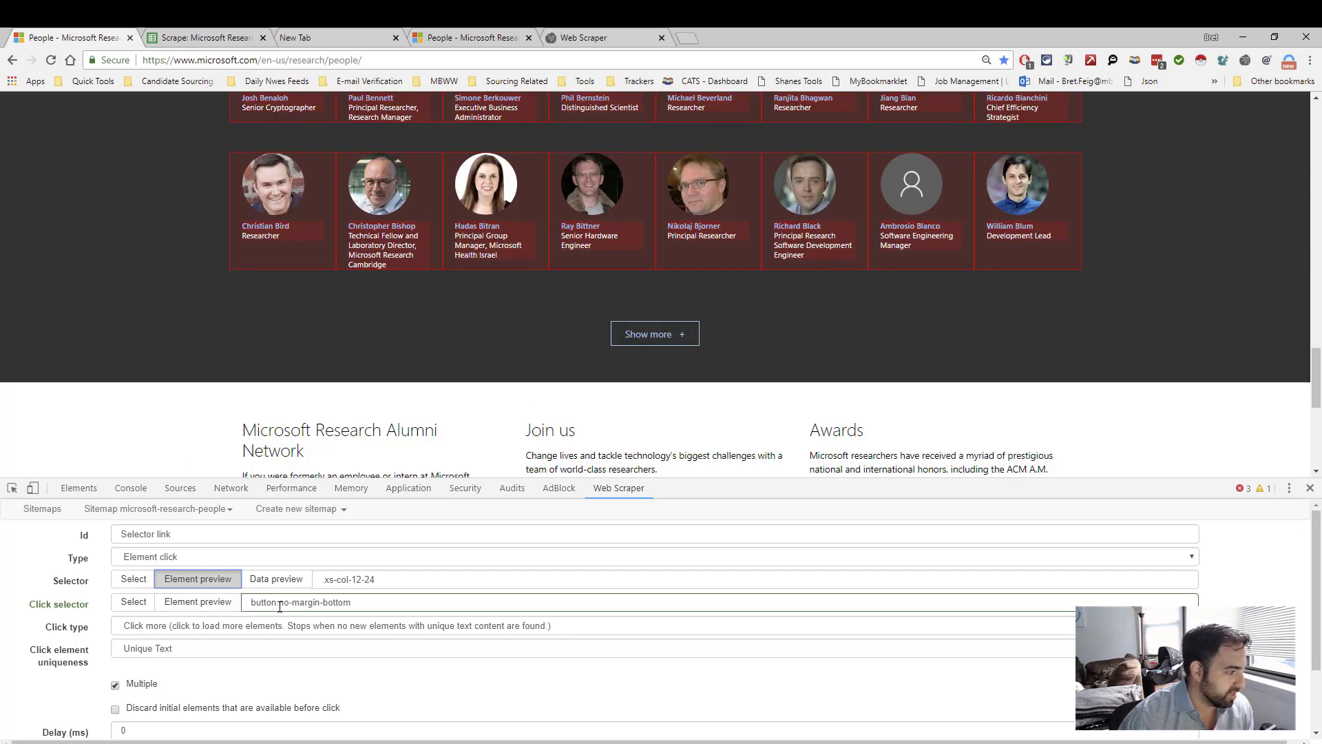
- Choose the Click more click type and Unique Text uniqueness, keep Multiple enabled, and save the Selector link selector
click(308, 625)
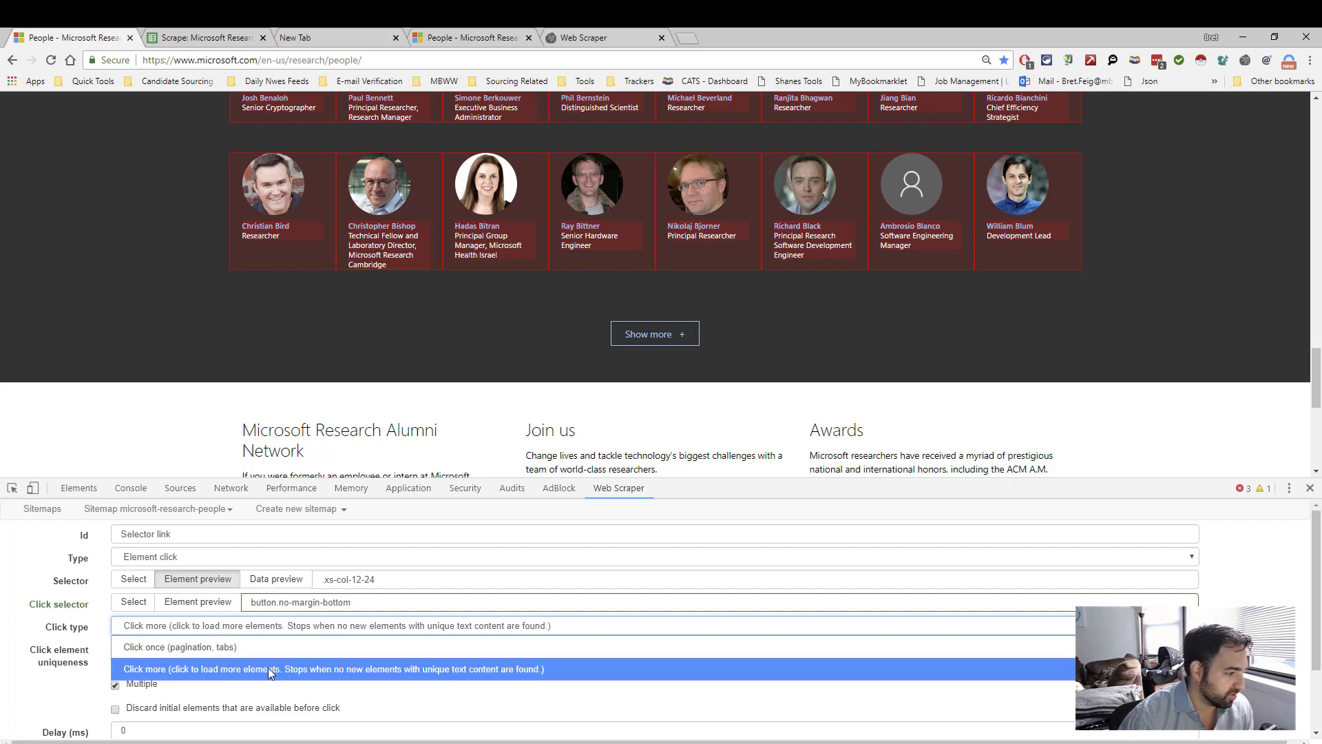
click(240, 670)
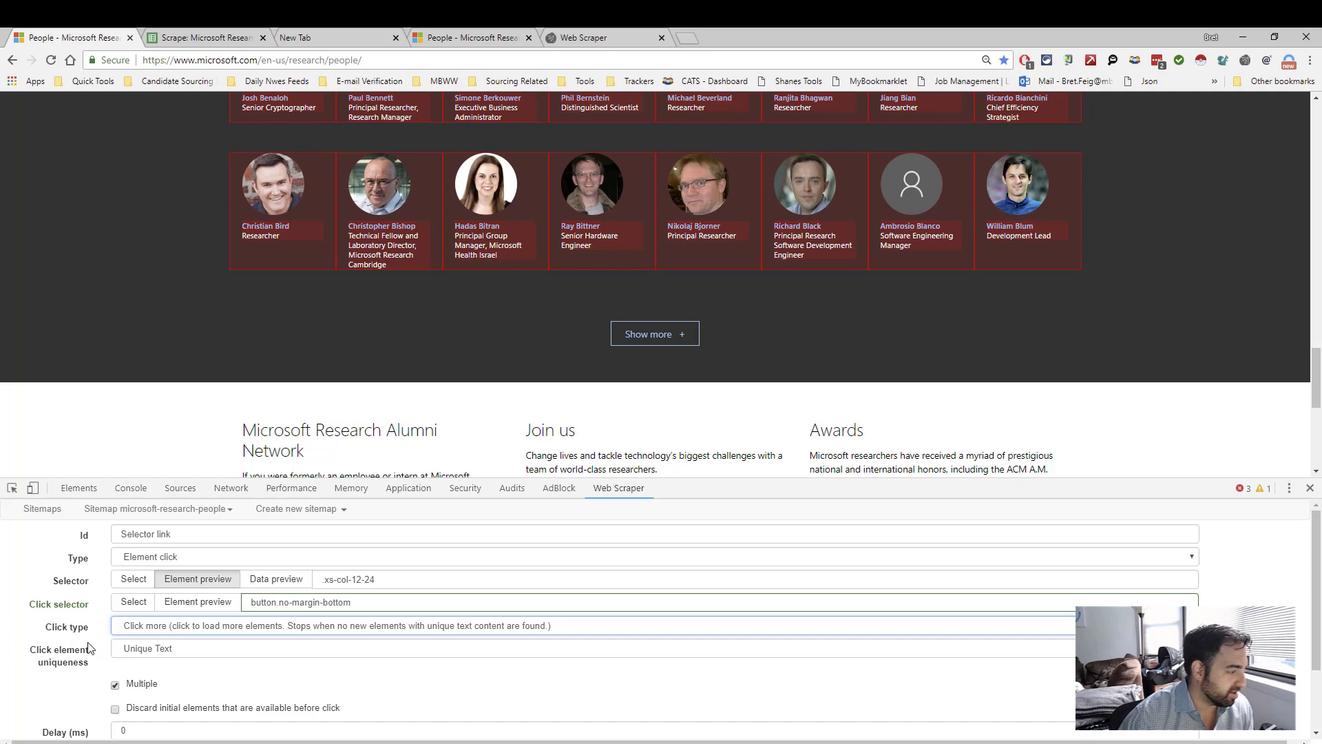
click(142, 651)
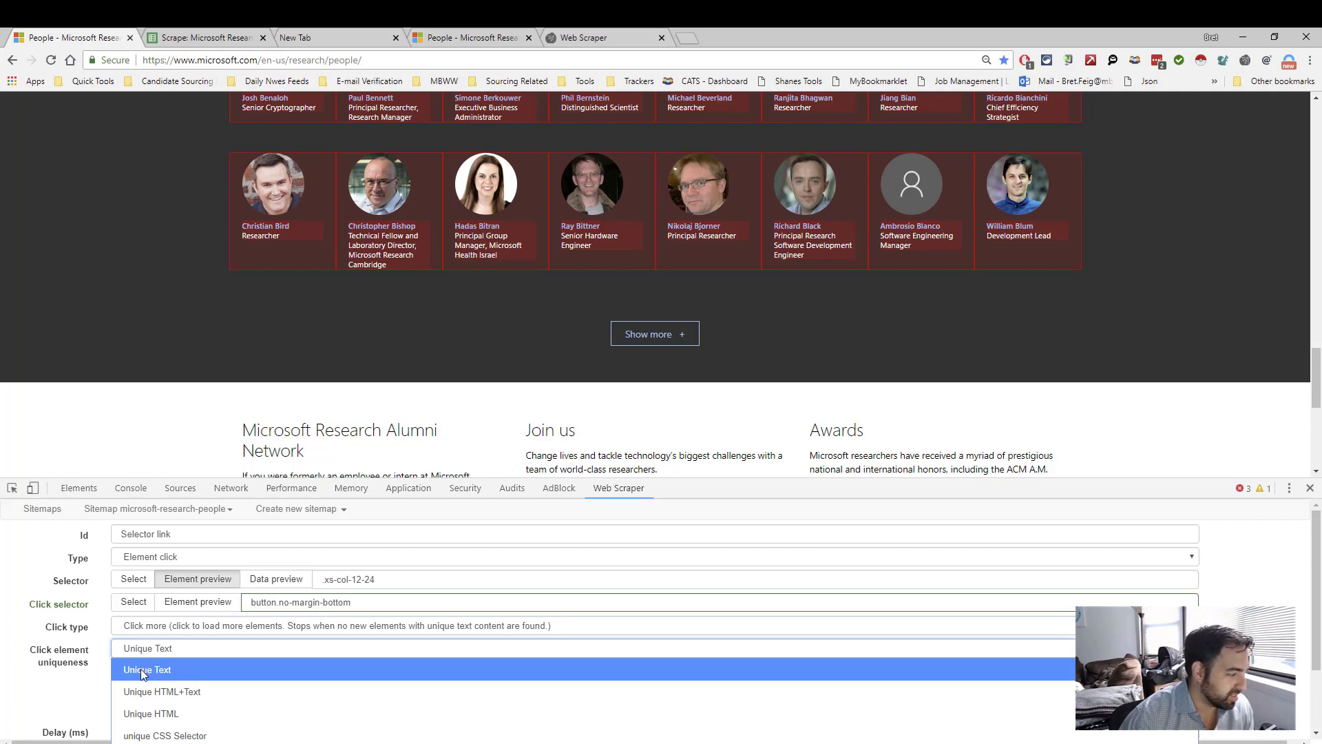
click(144, 672)
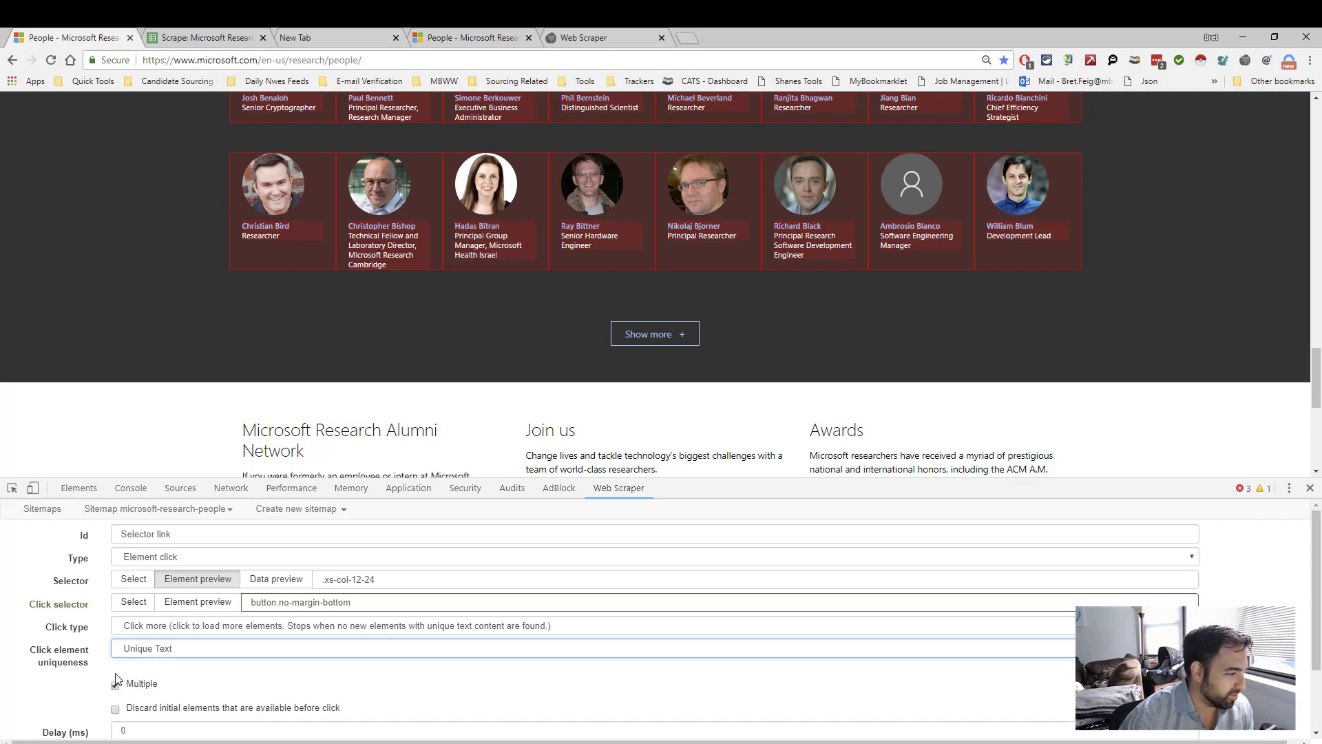
click(115, 684)
scroll(115, 692, down, 1)
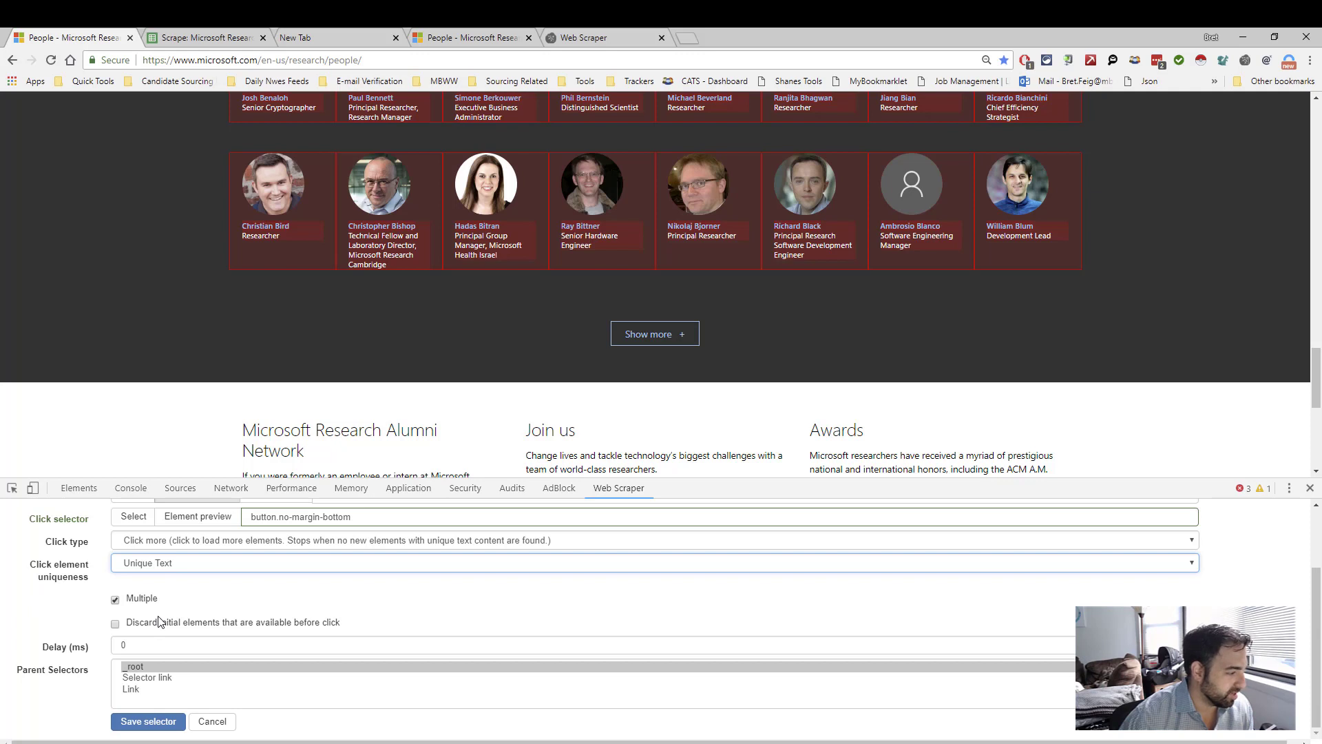
click(142, 721)
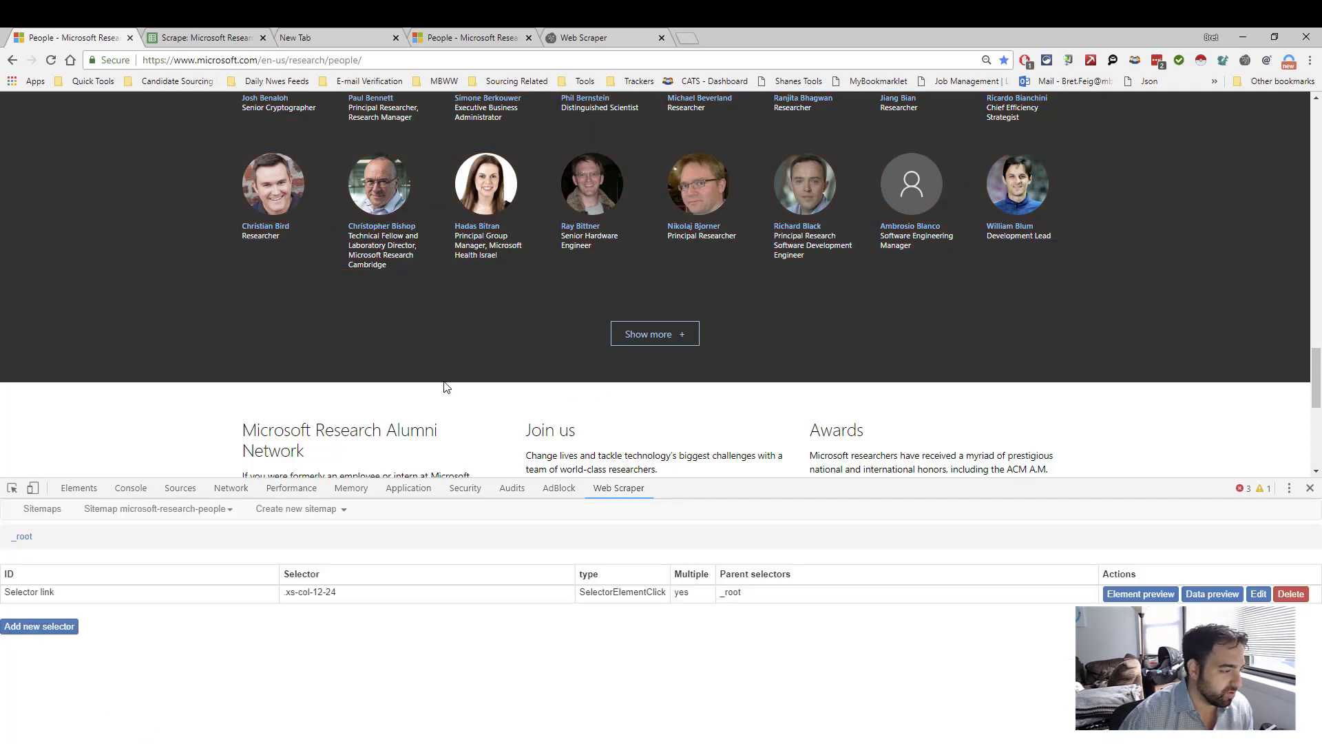
- Open the Name selector under Selector link for editing and pick the first person's name in the highlighted card as its element
click(28, 599)
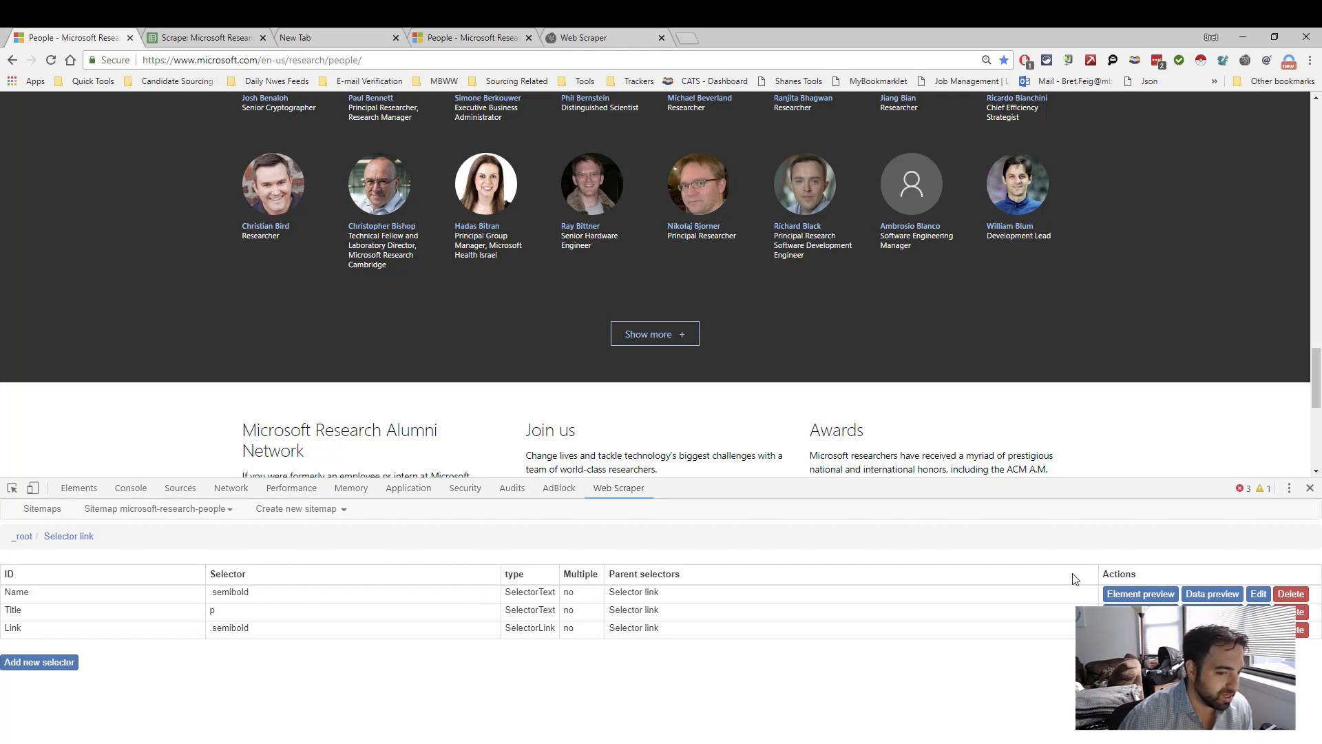
click(1258, 593)
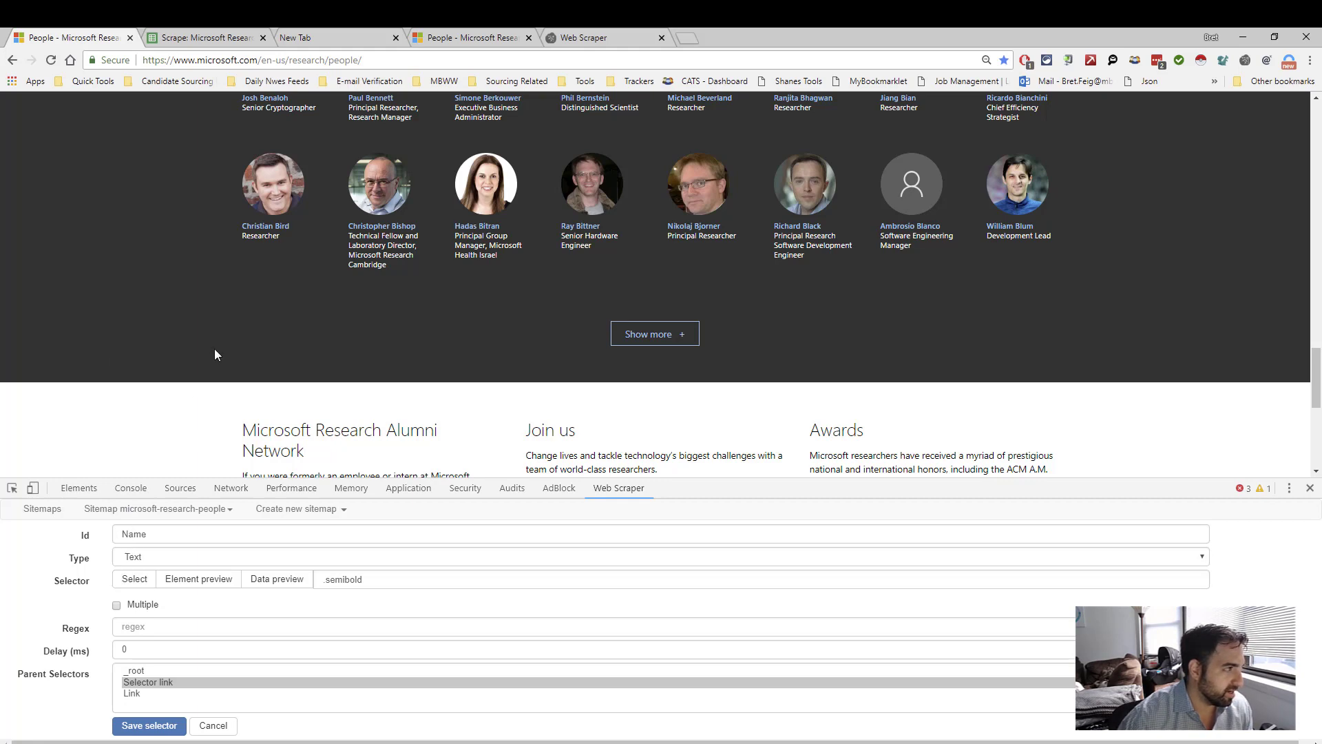
scroll(214, 349, up, 6)
scroll(213, 348, up, 1)
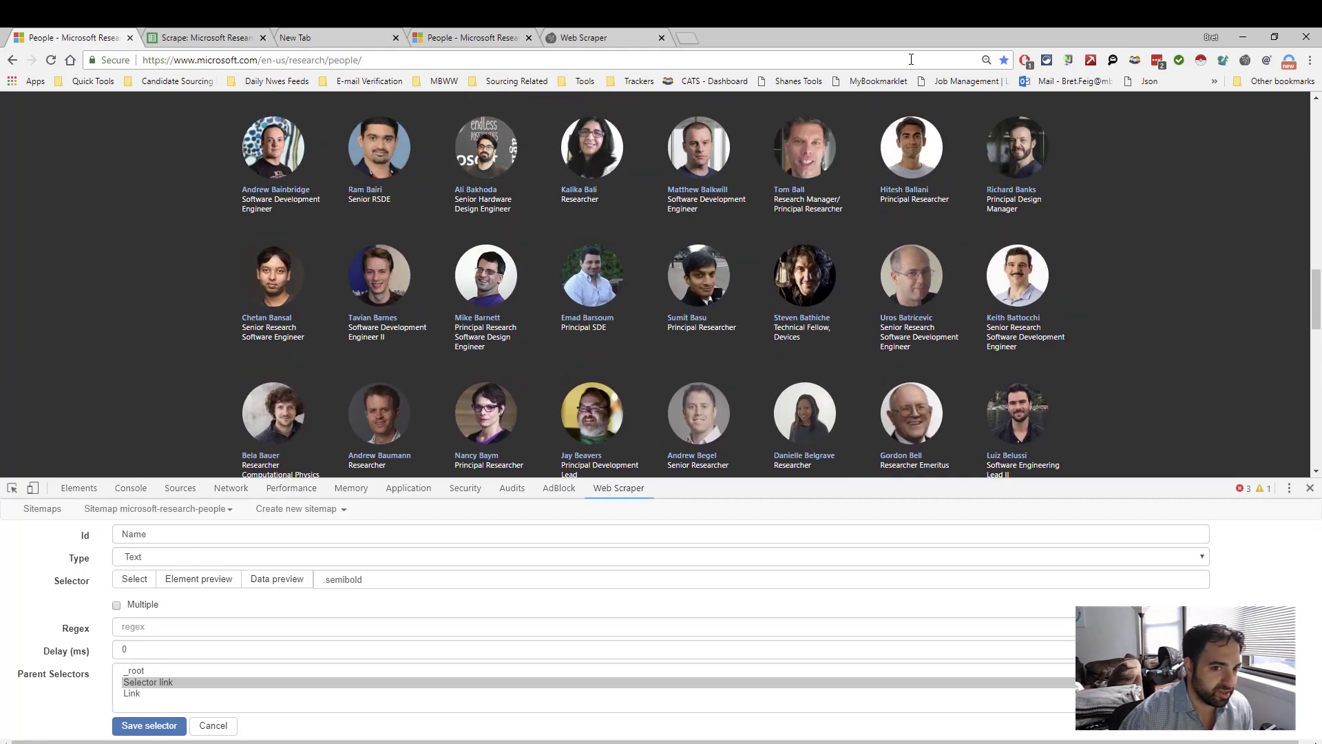
drag(1320, 299, 1318, 185)
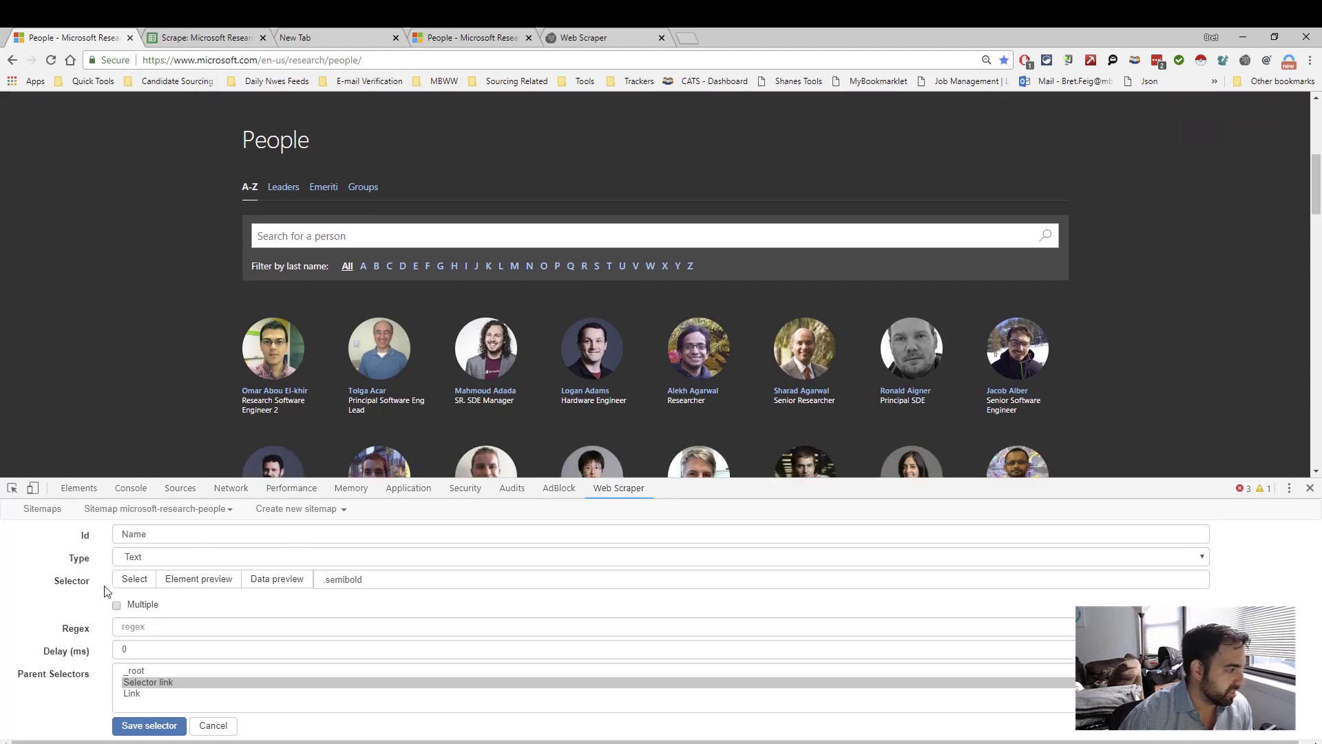
click(134, 579)
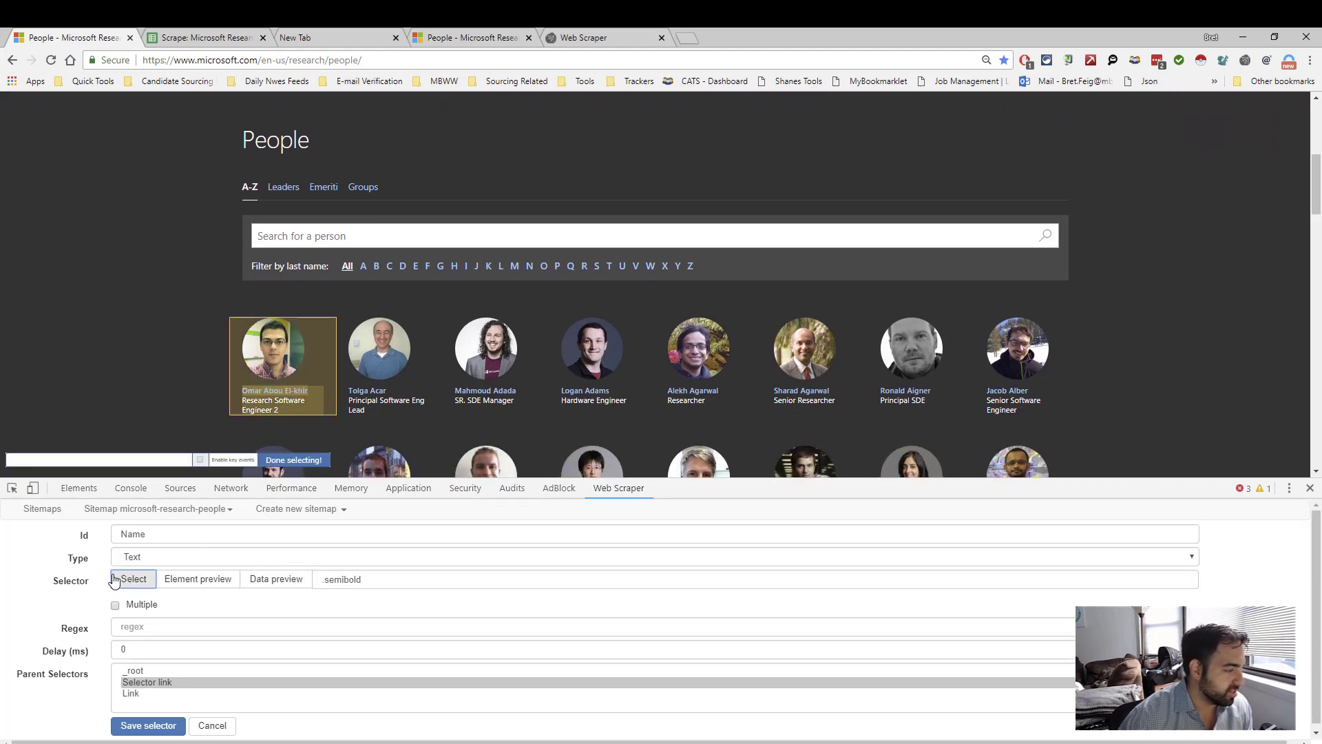
click(274, 390)
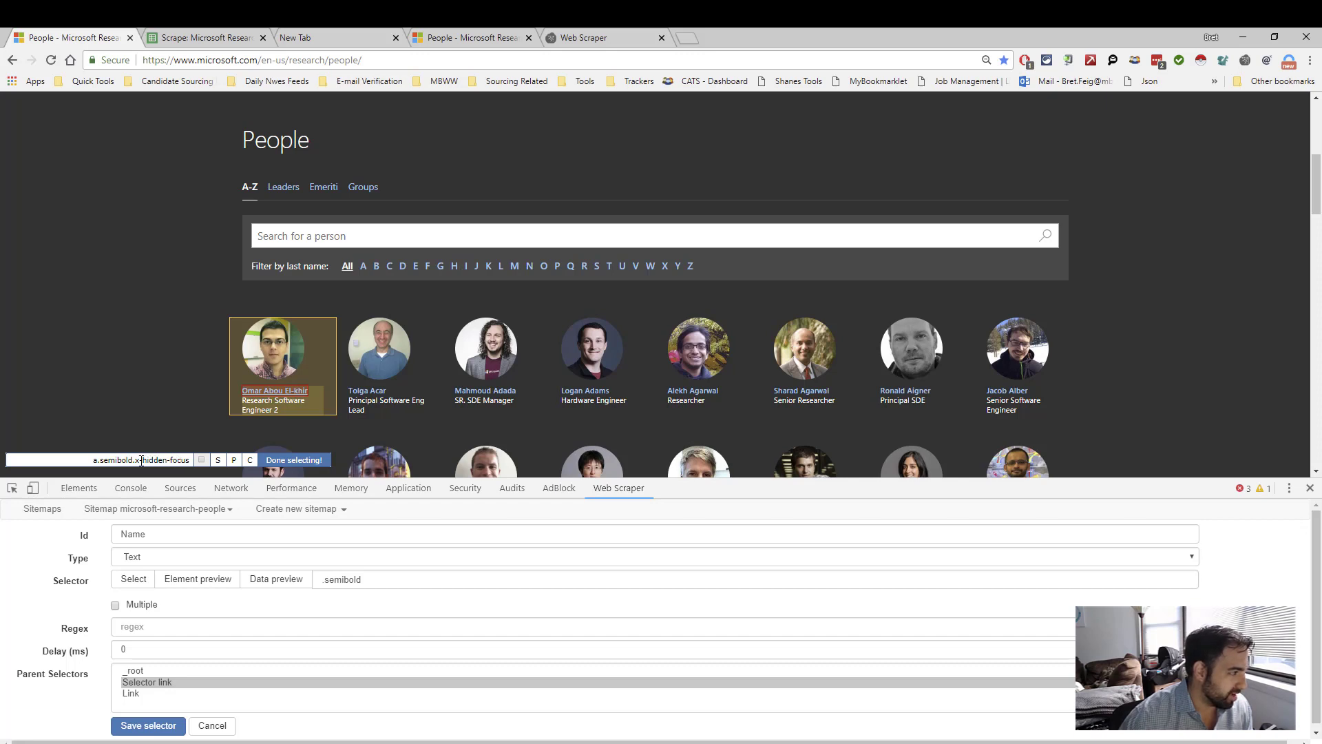
- Shorten the picked selector to a.semibold by removing the .x-hidden-focus part, compare it with the existing selector, and finish selecting
drag(134, 460, 196, 463)
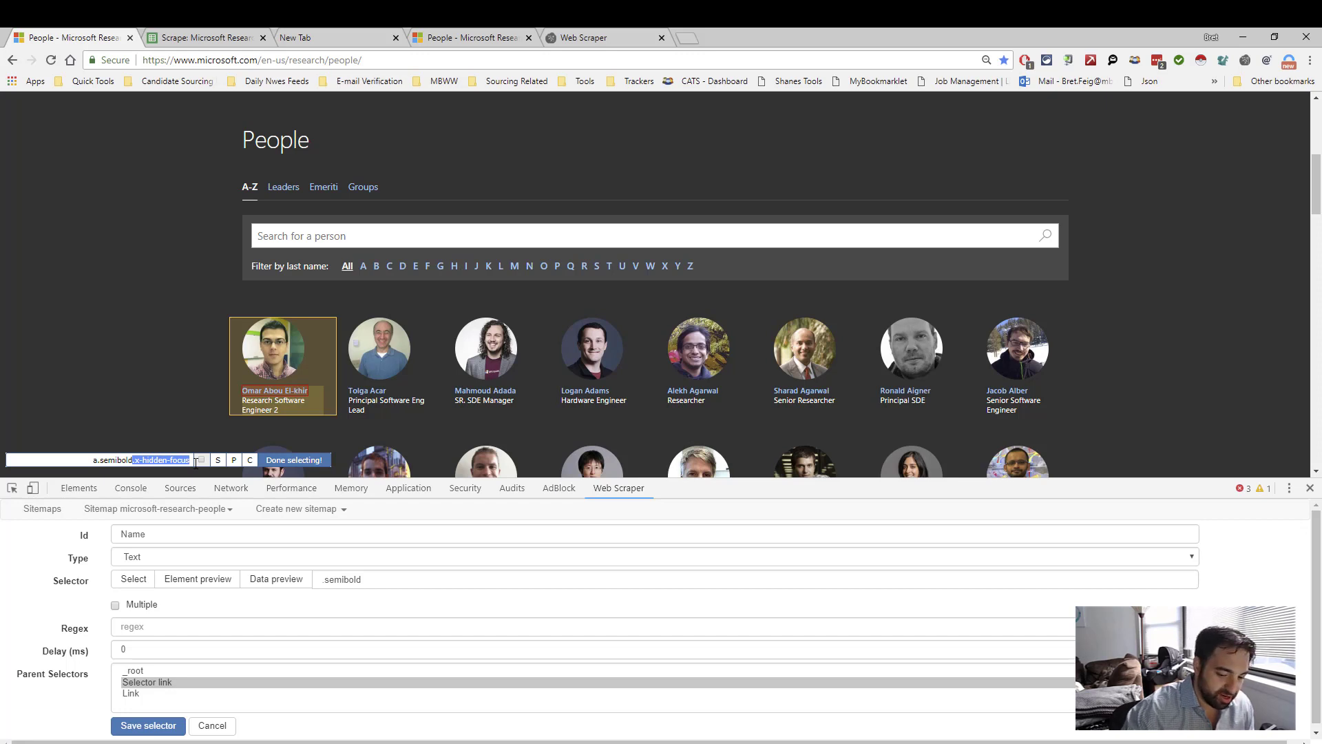
key(BackSpace)
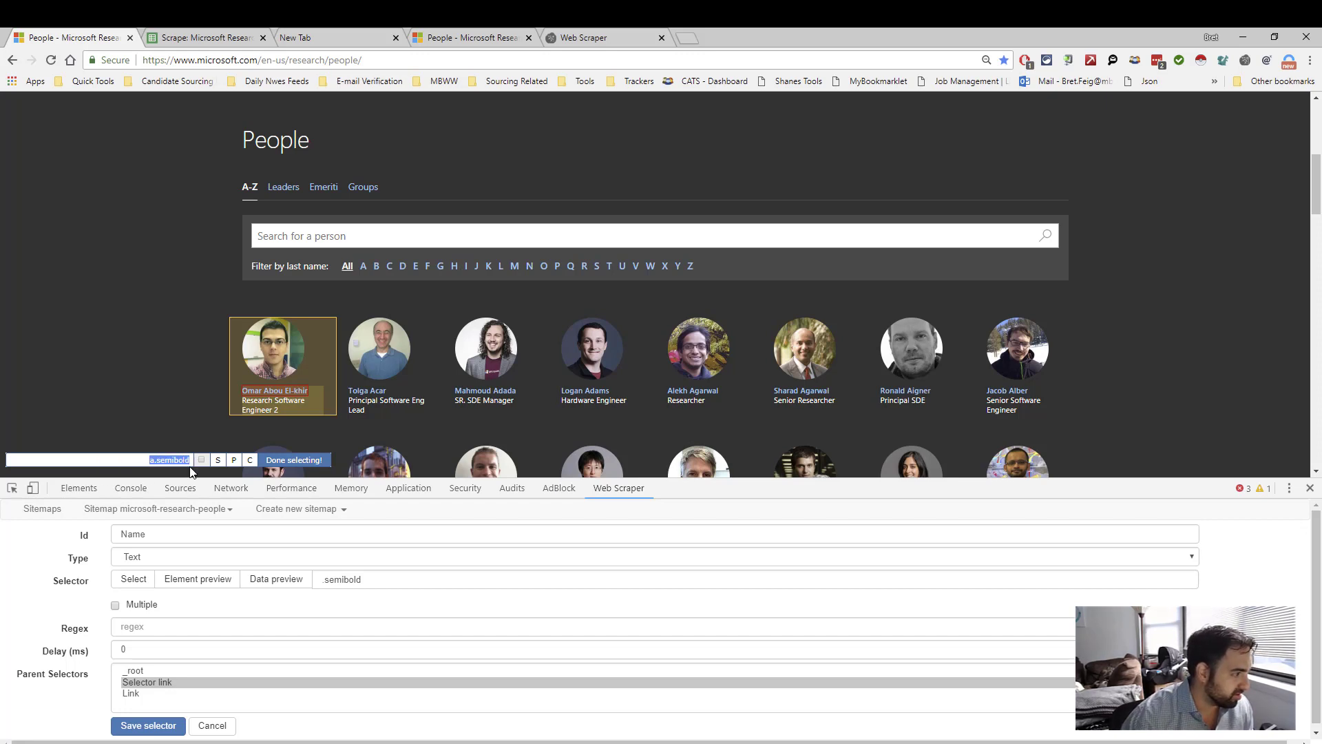
click(146, 460)
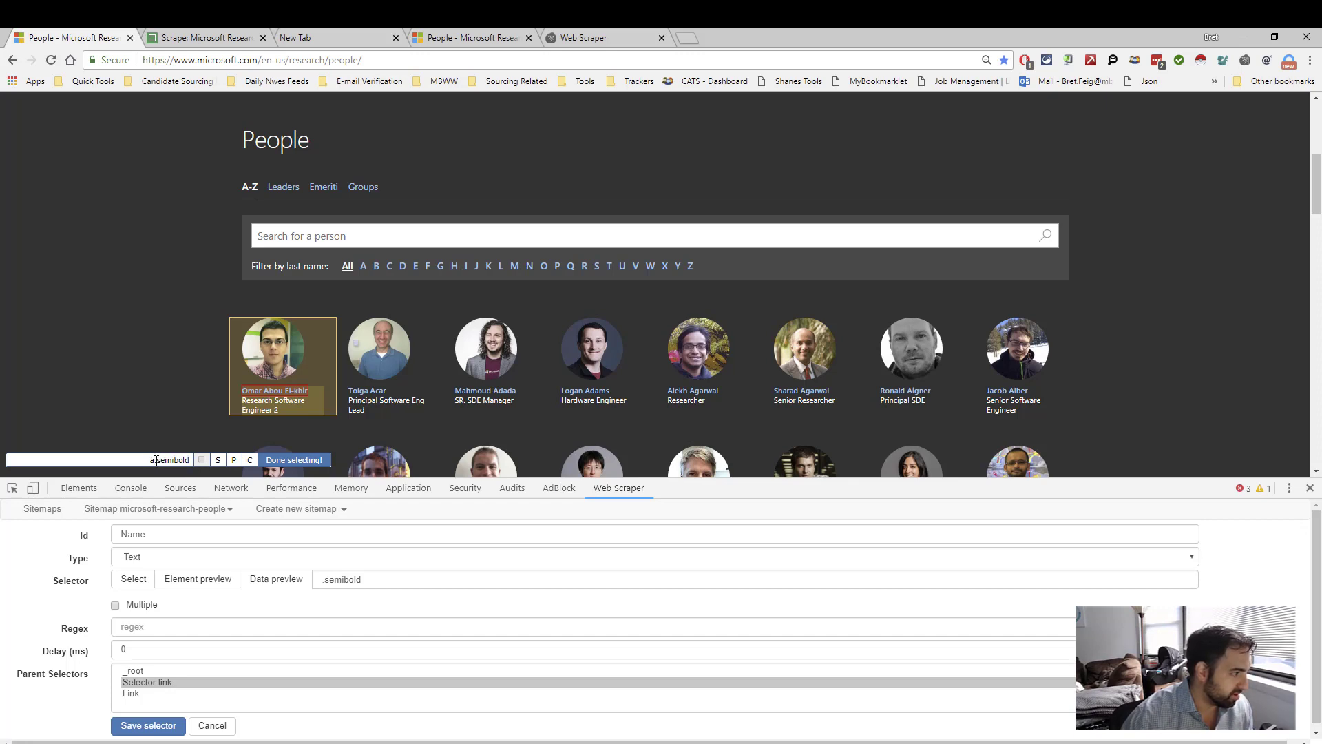
drag(152, 460, 148, 460)
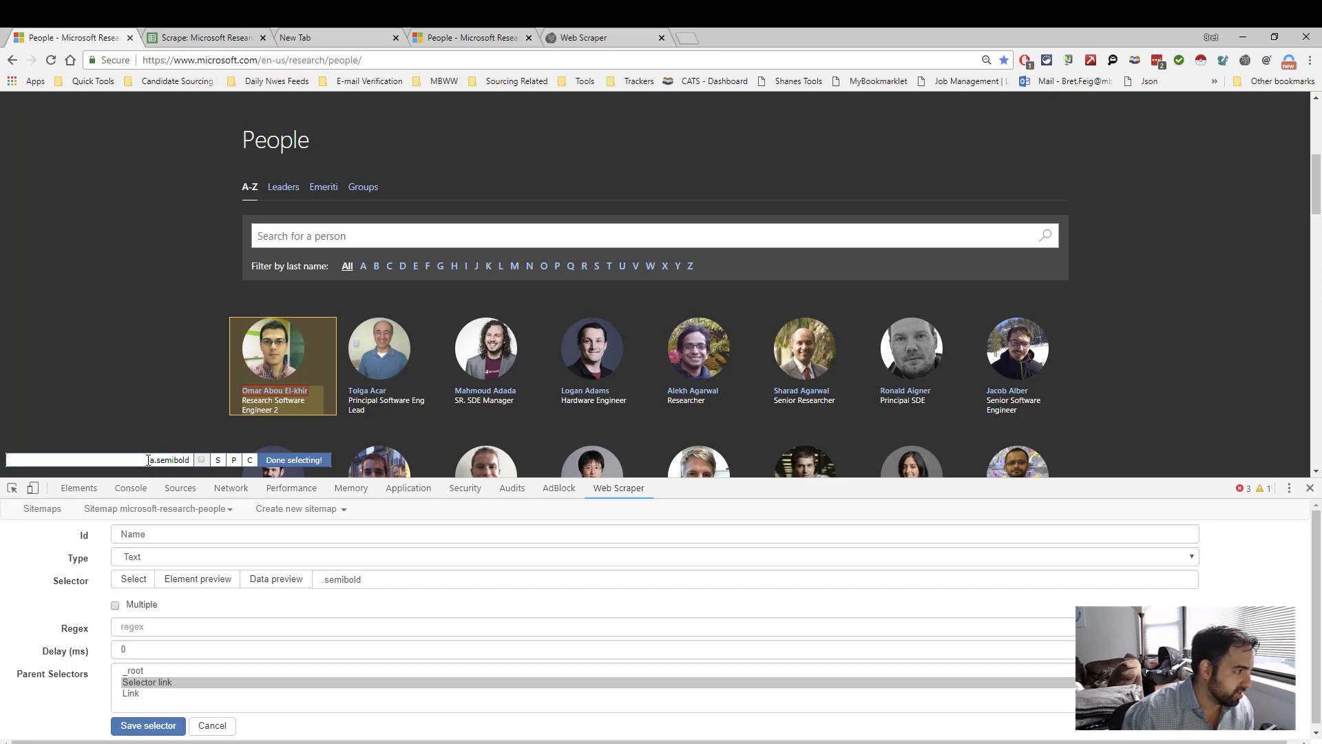
drag(148, 460, 214, 465)
drag(371, 579, 308, 587)
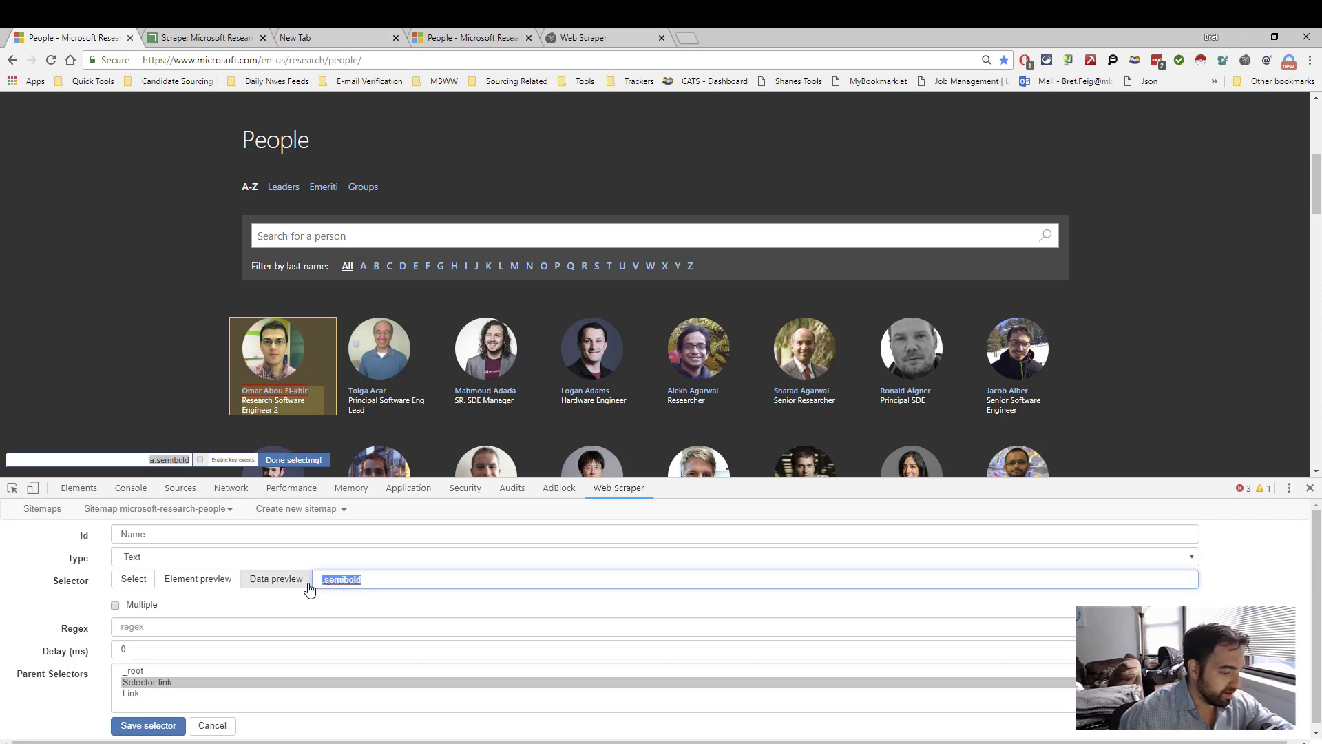
click(139, 462)
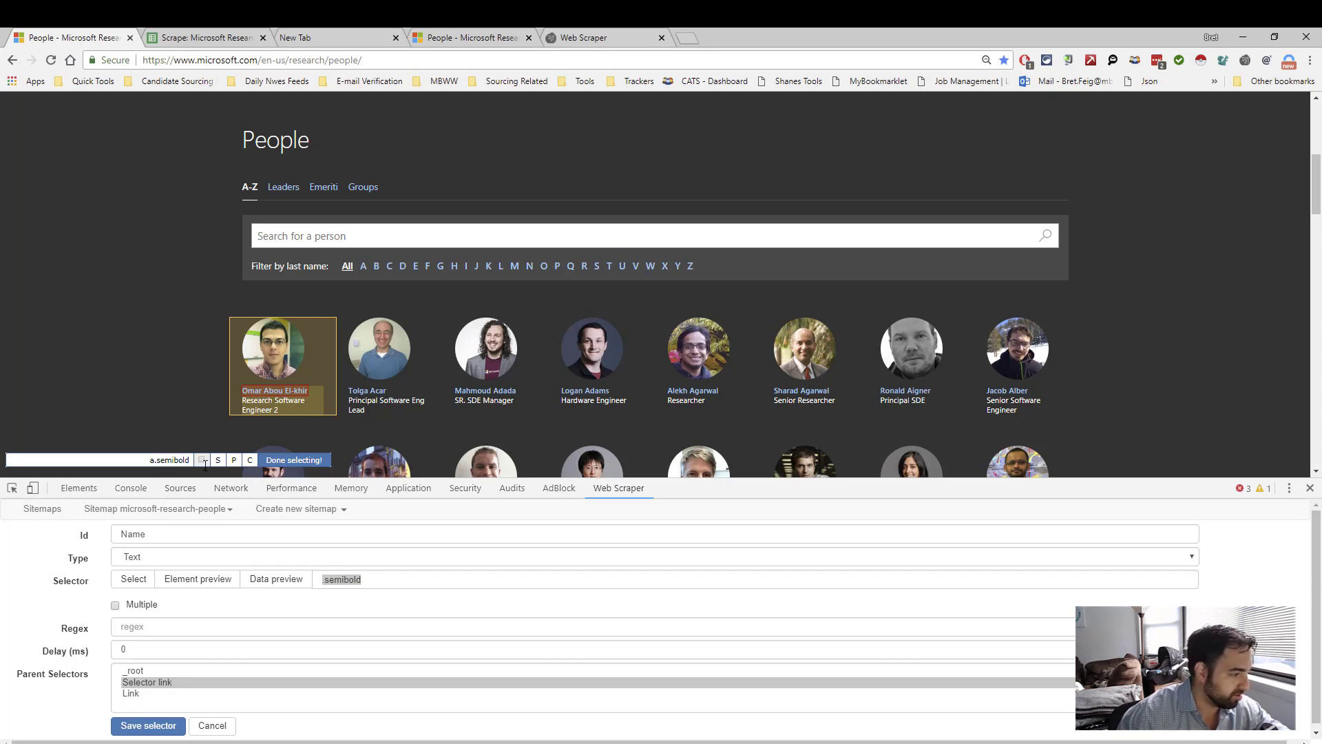
click(294, 460)
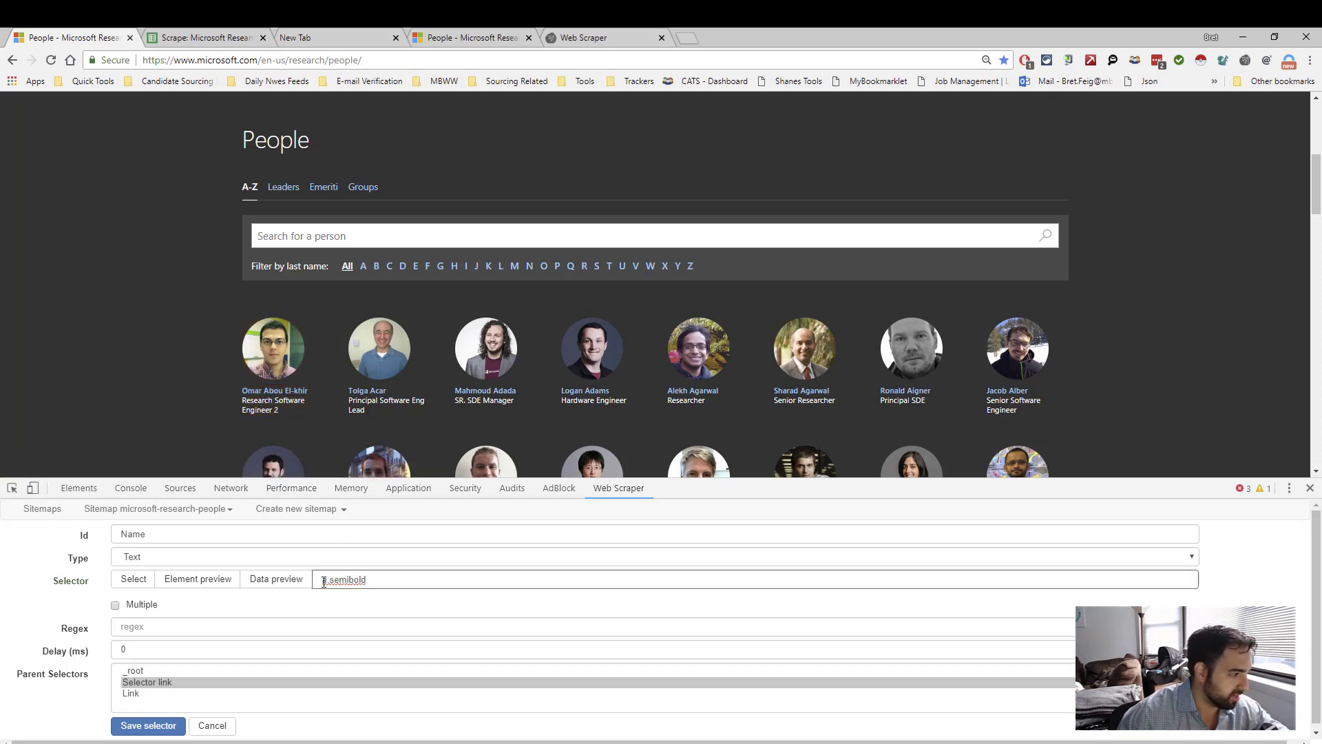
- Reduce the Name selector to .semibold, preview the matched name on the first card, and save the selector
triple_click(323, 581)
key(Home)
key(Delete)
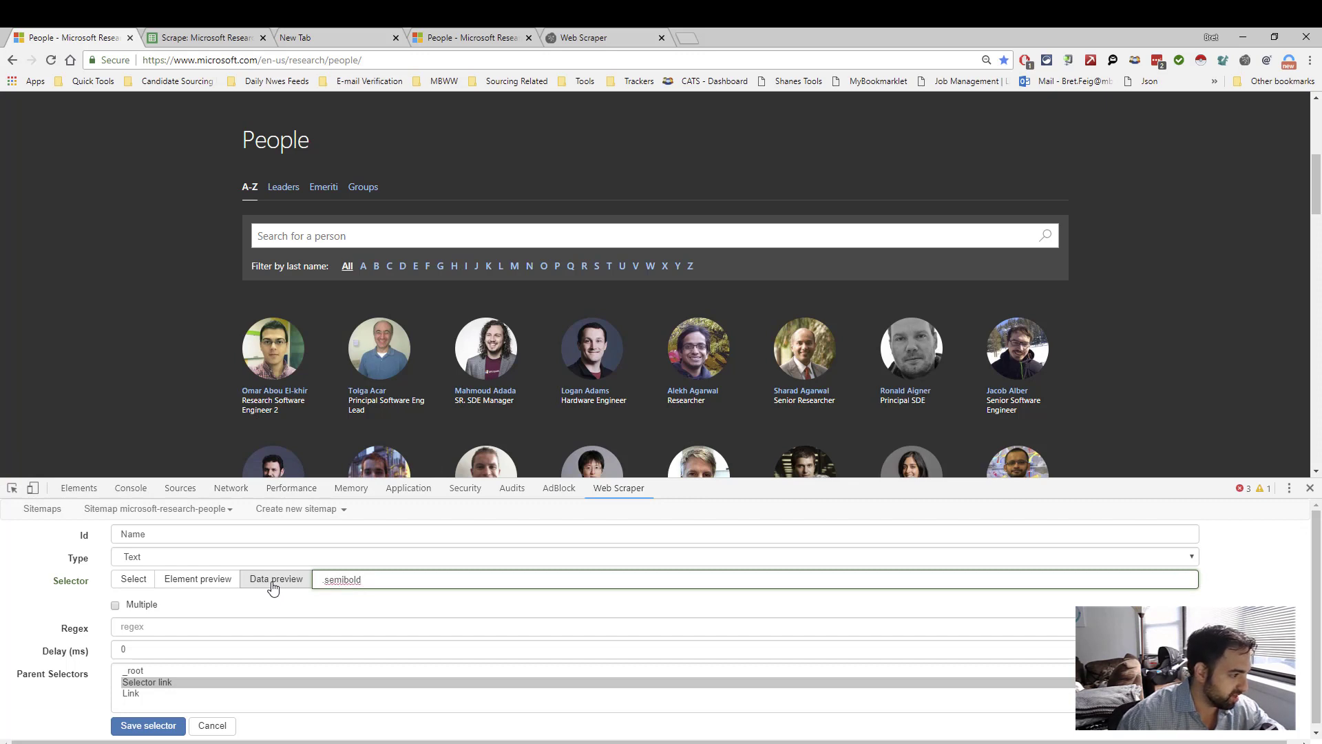
click(222, 585)
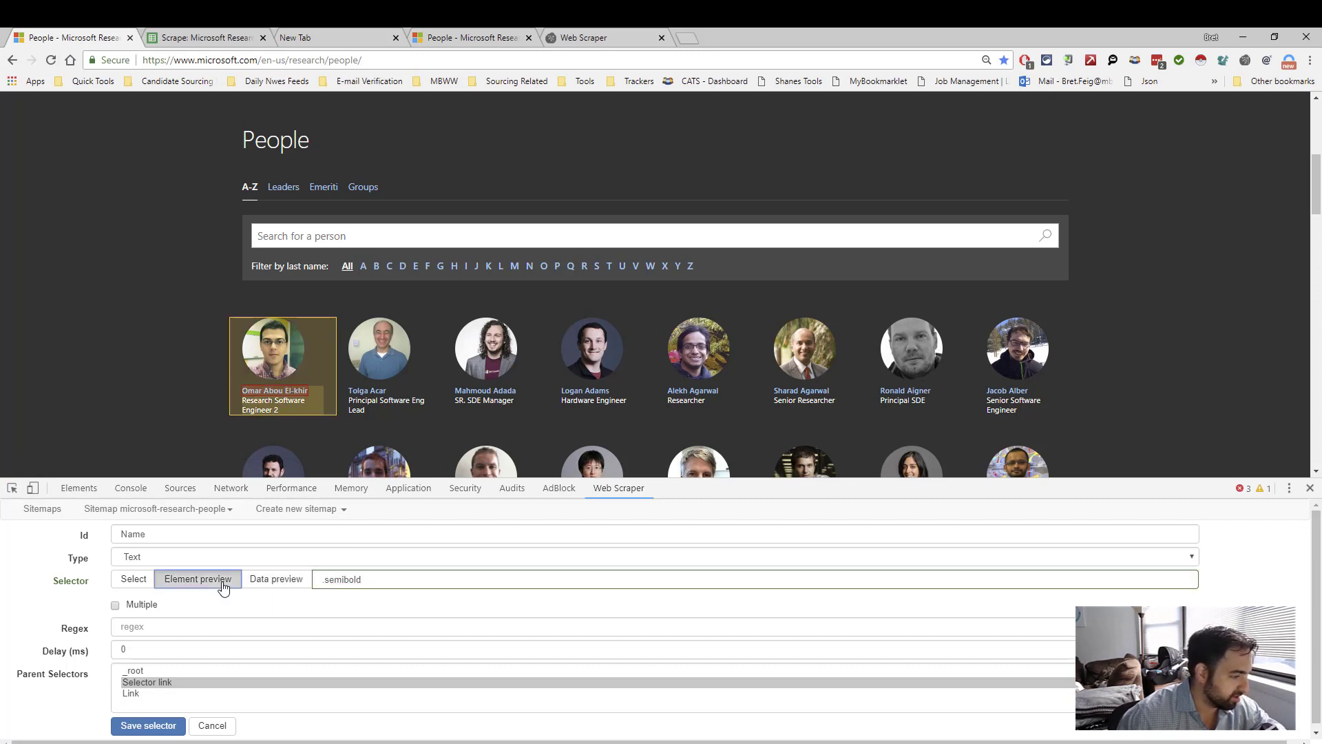
click(222, 585)
click(222, 585)
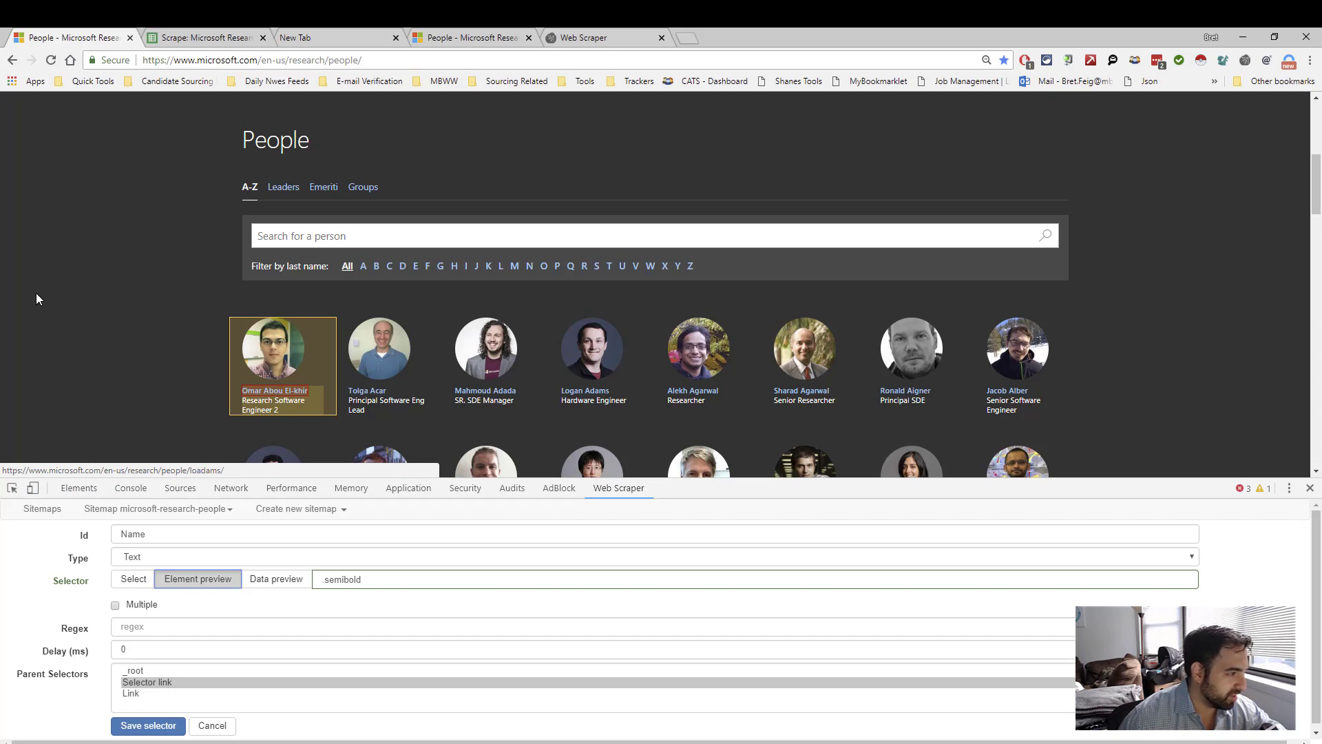
scroll(82, 573, down, 1)
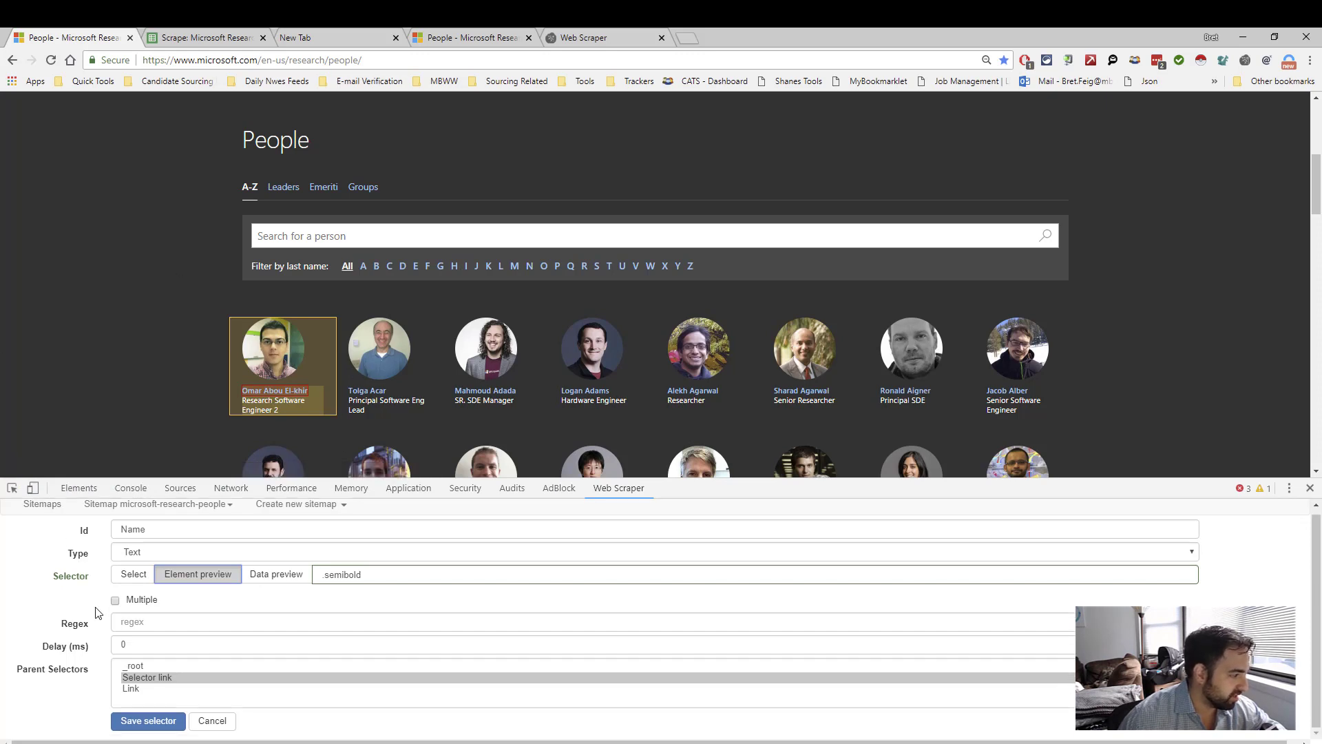
click(131, 718)
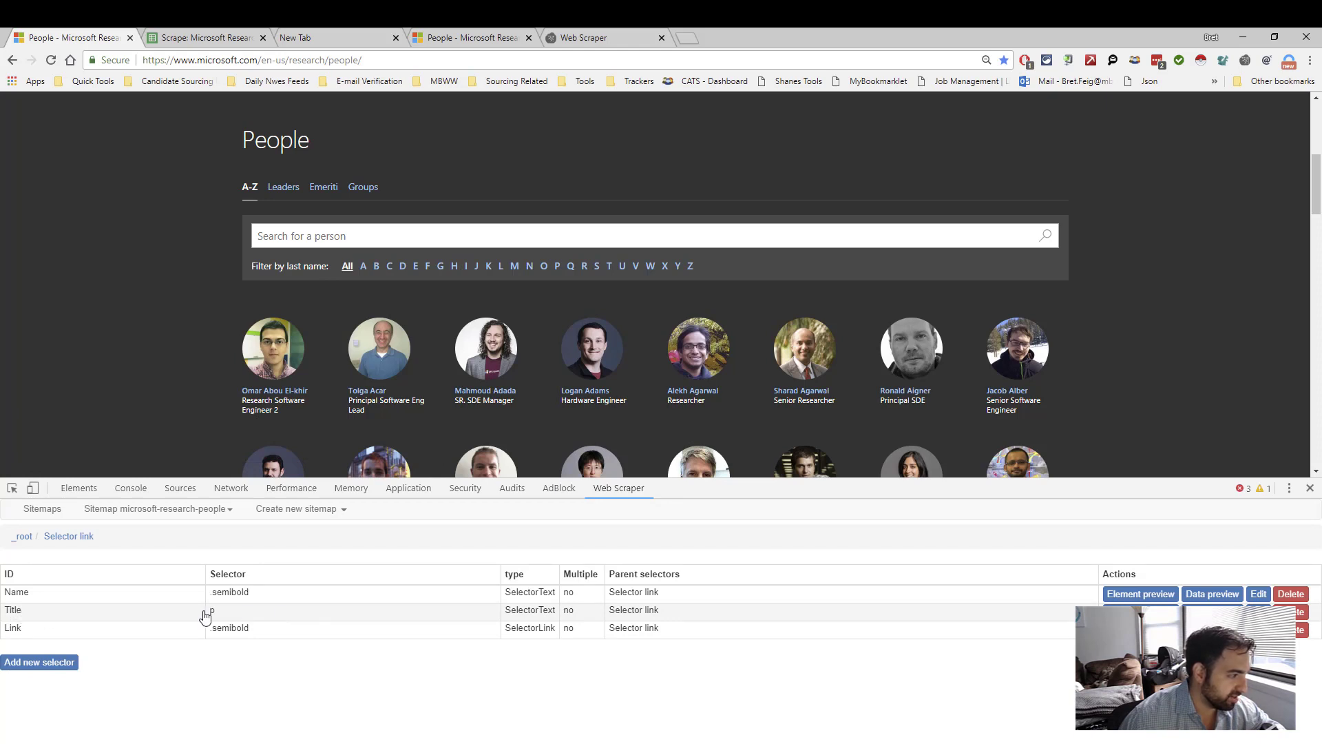
- Preview the elements matched by the Name, Title and Link selectors, and save the Link selector with its existing settings
click(1161, 598)
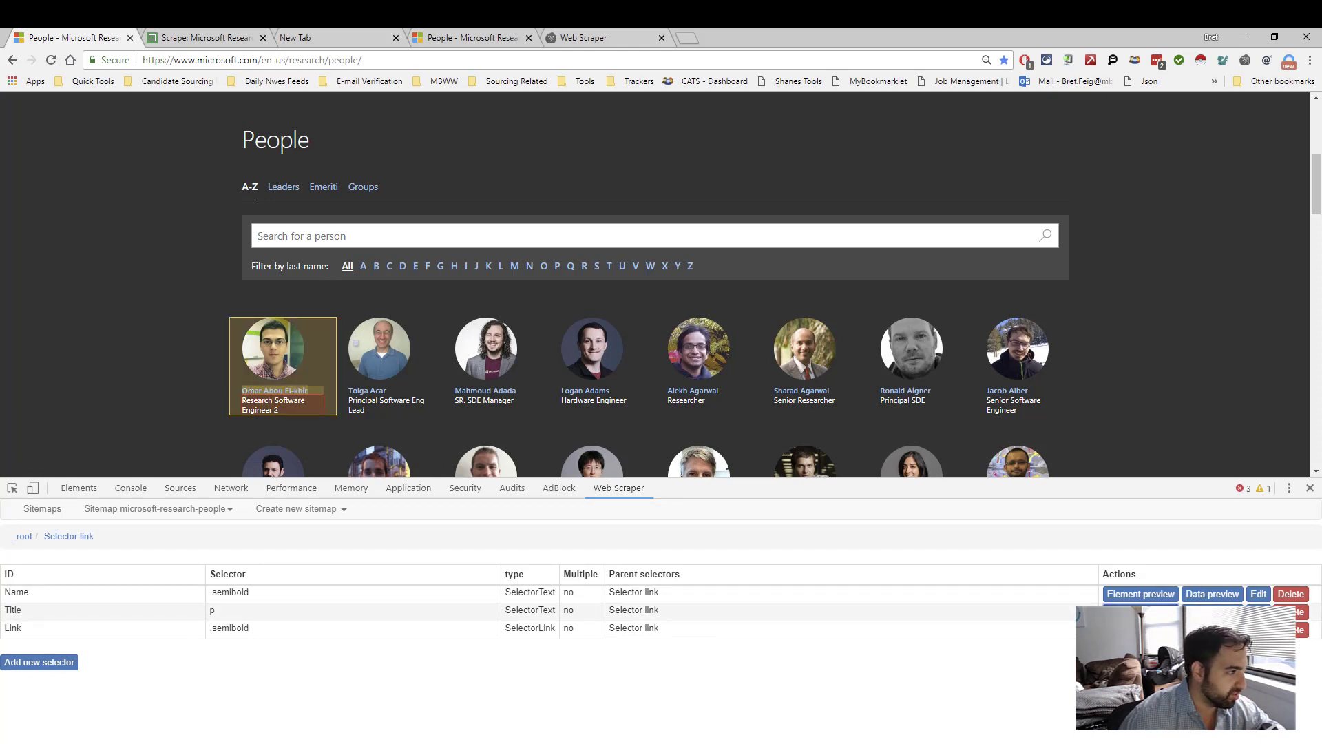
click(1149, 613)
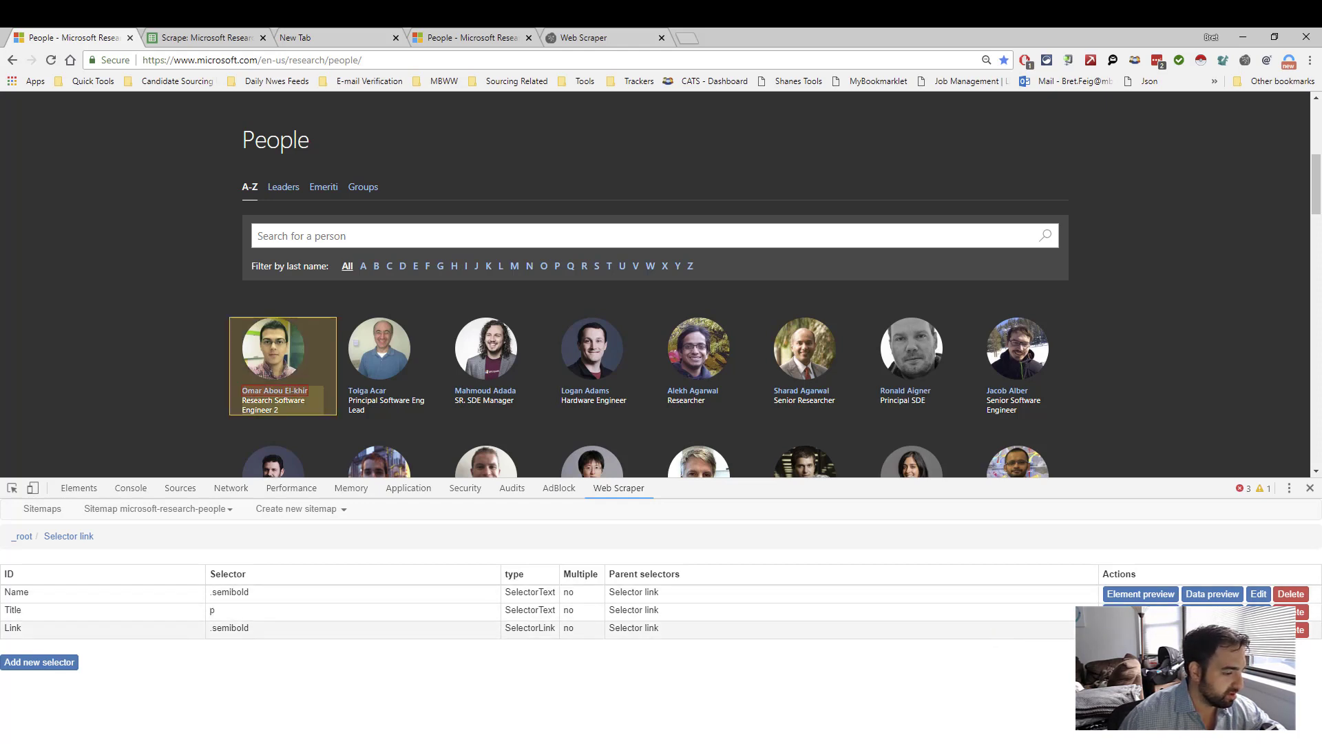
click(1258, 629)
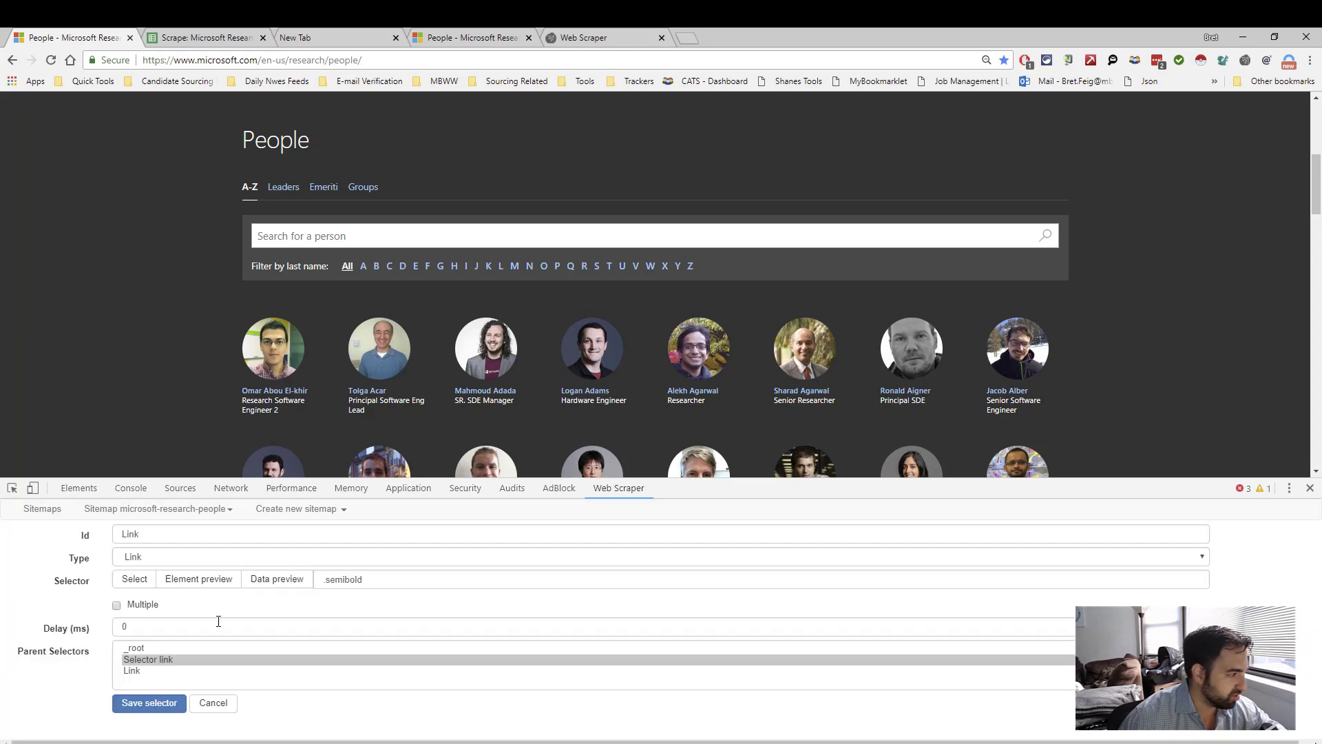
click(206, 585)
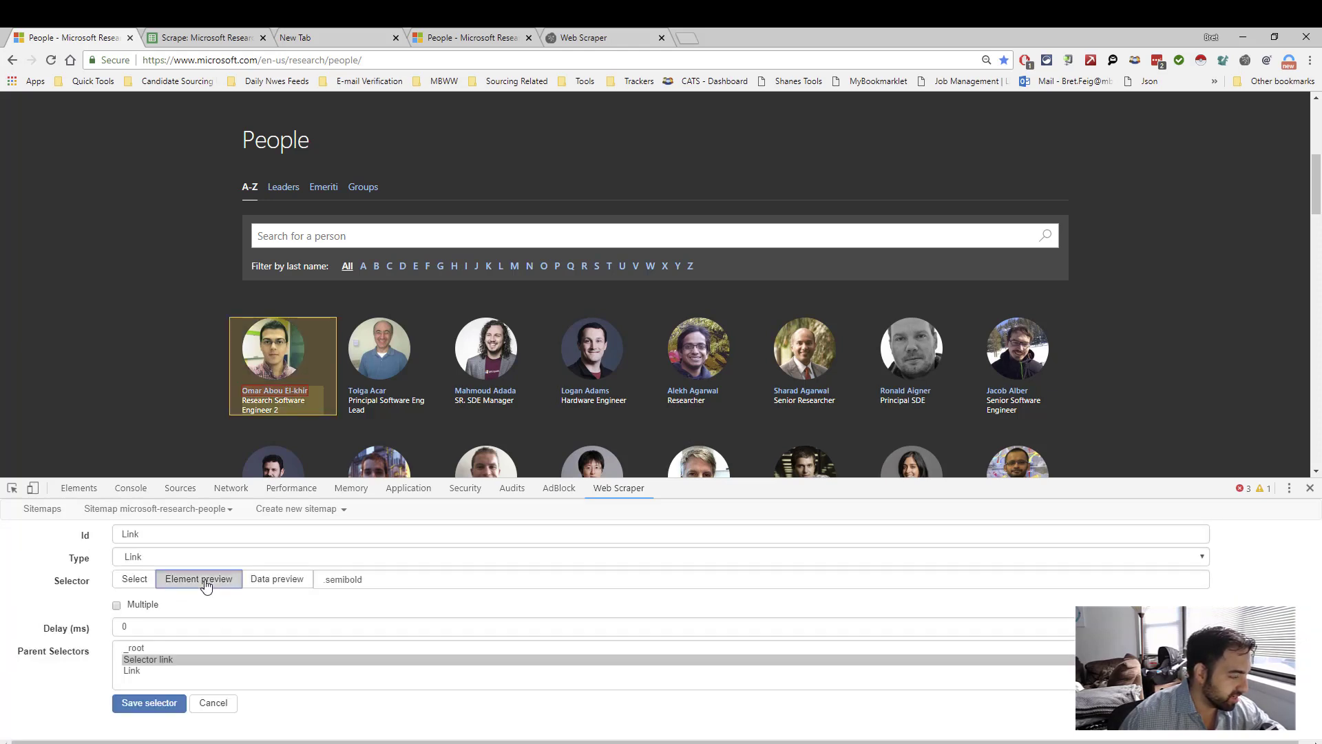
click(206, 585)
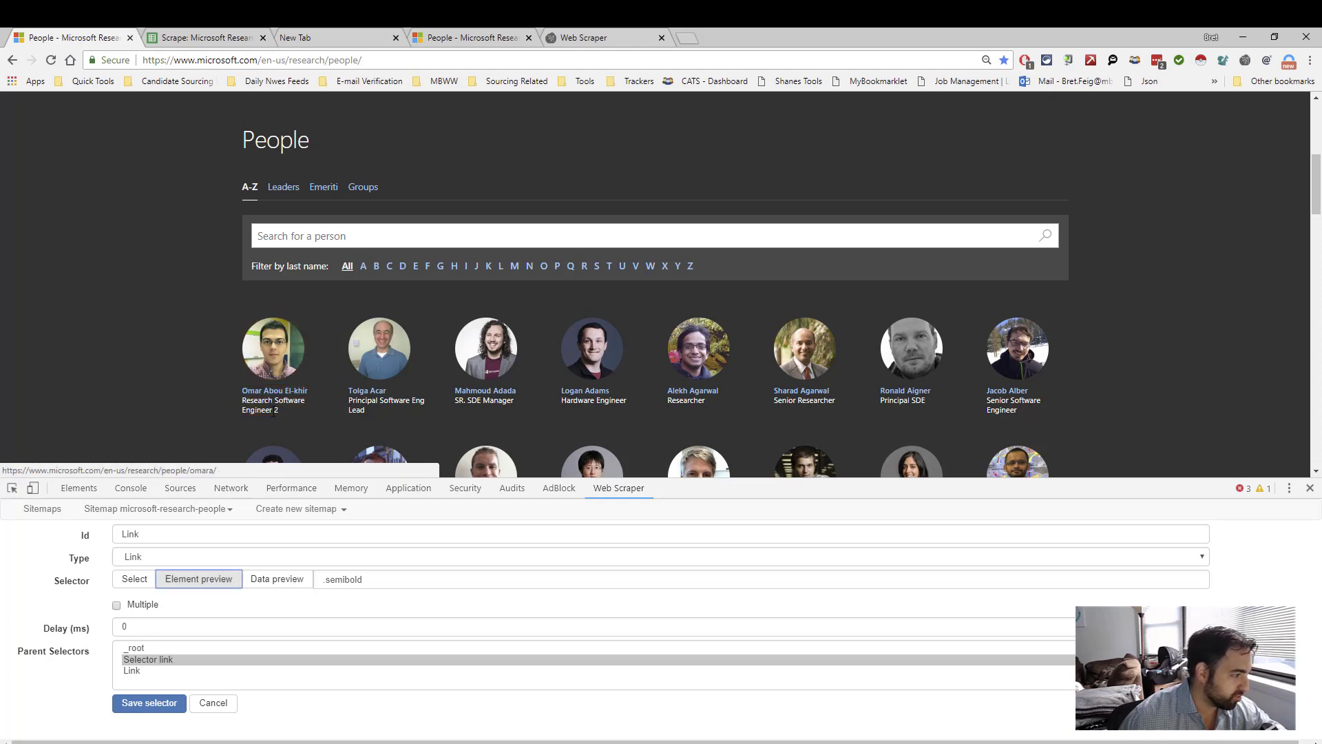
click(155, 710)
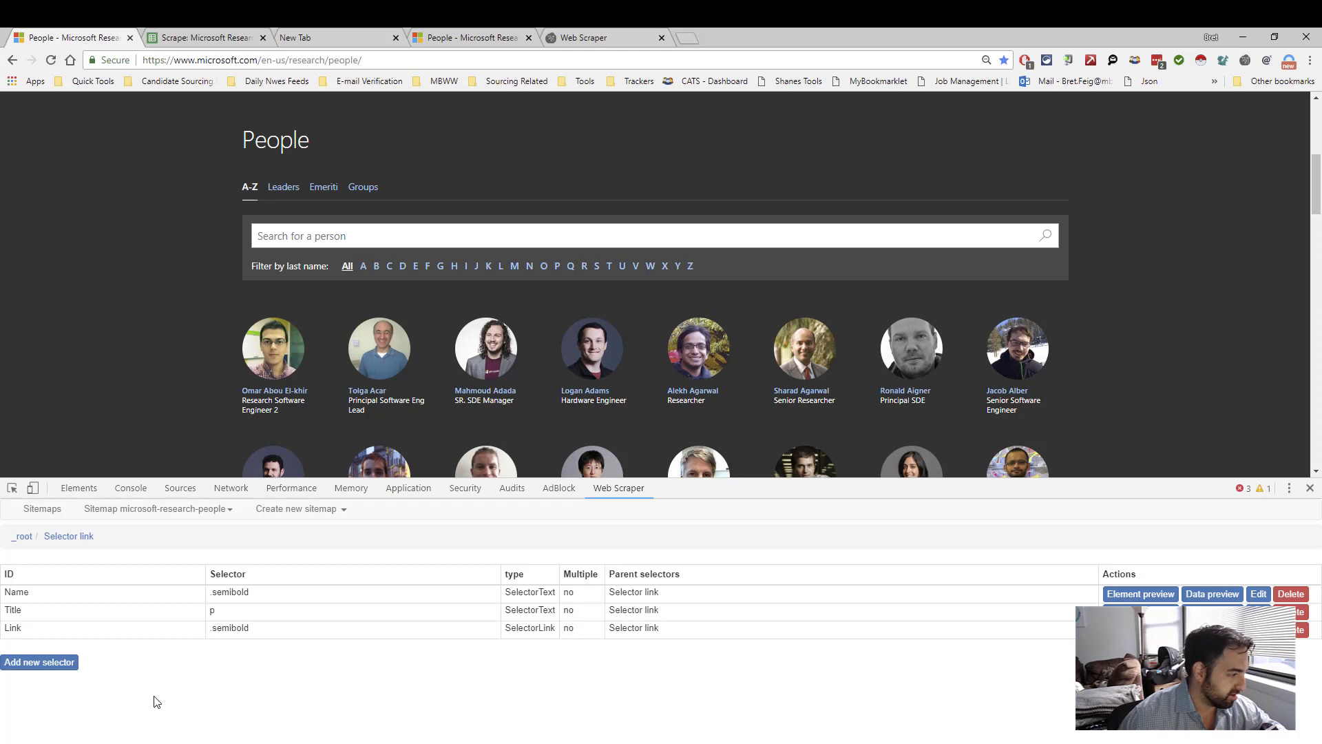
- Open the Link selector's child selectors and the first person's profile page, and bring its contact info and research areas into view
click(22, 635)
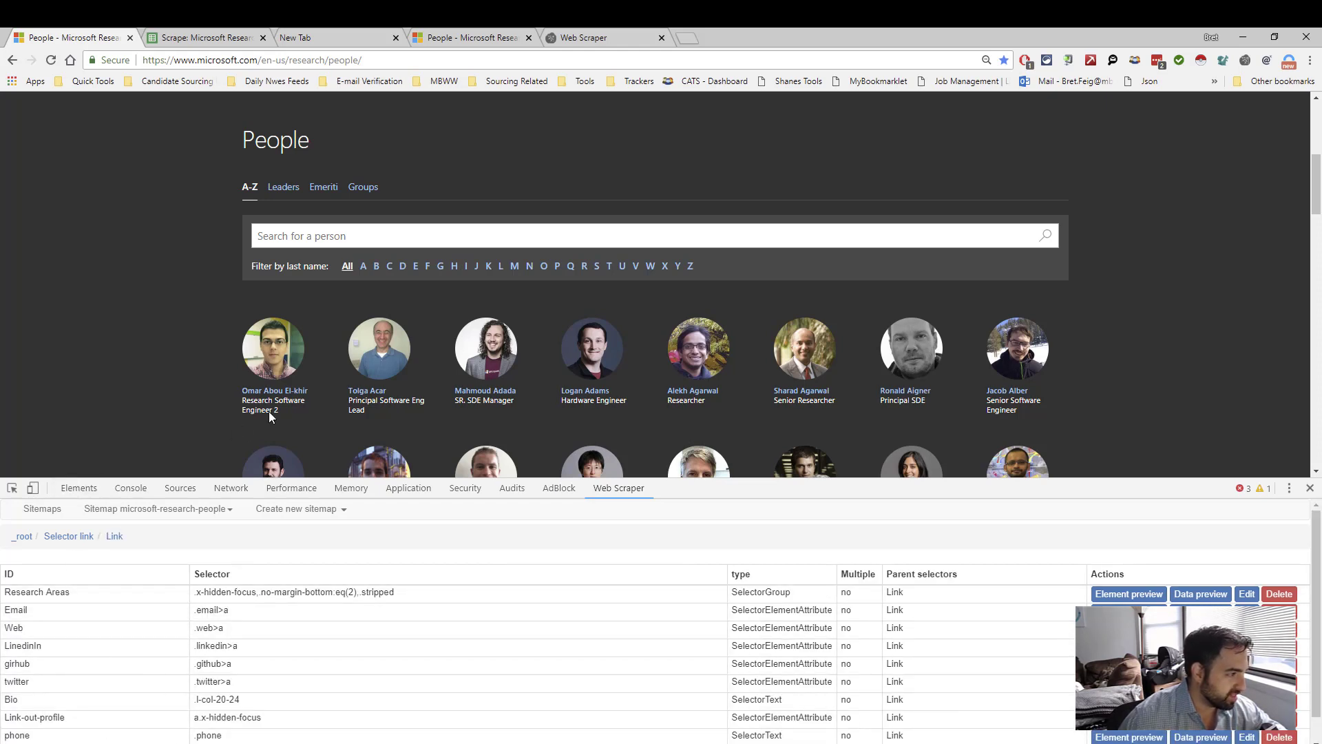
click(270, 391)
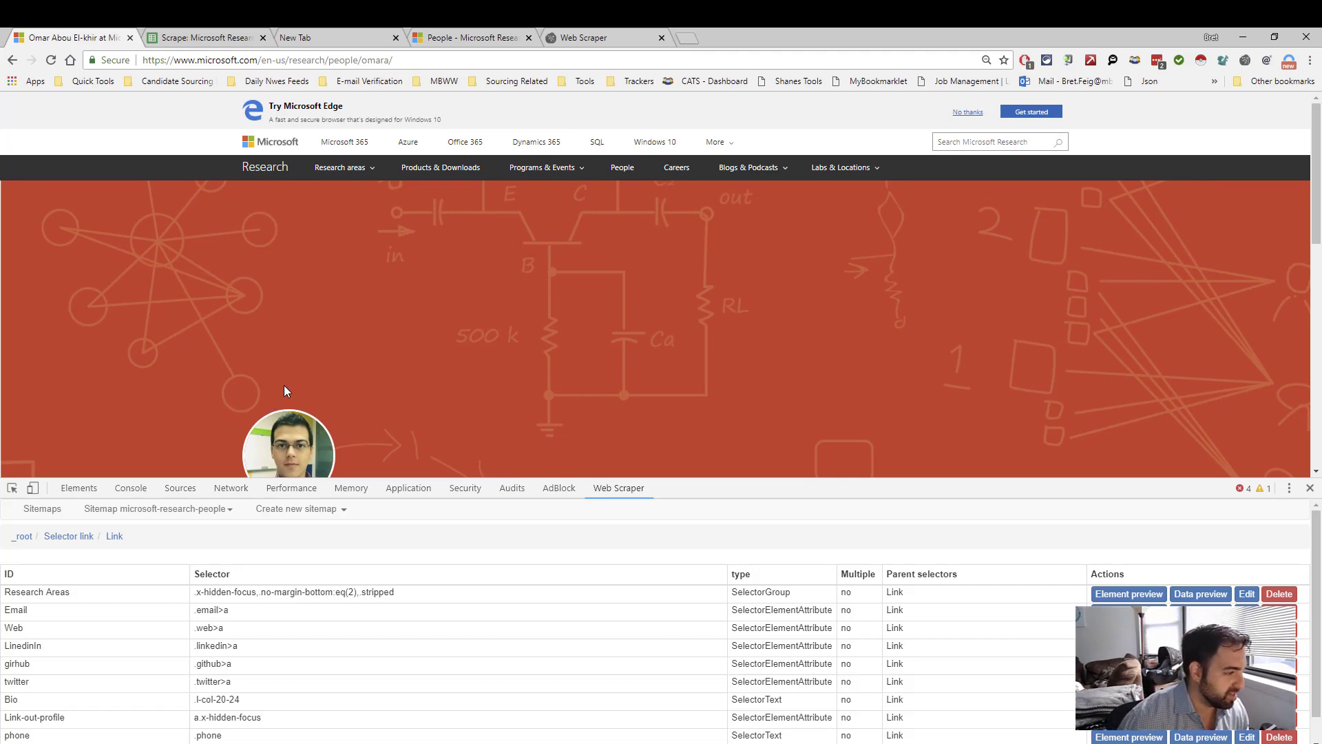
scroll(285, 389, down, 2)
scroll(284, 388, down, 5)
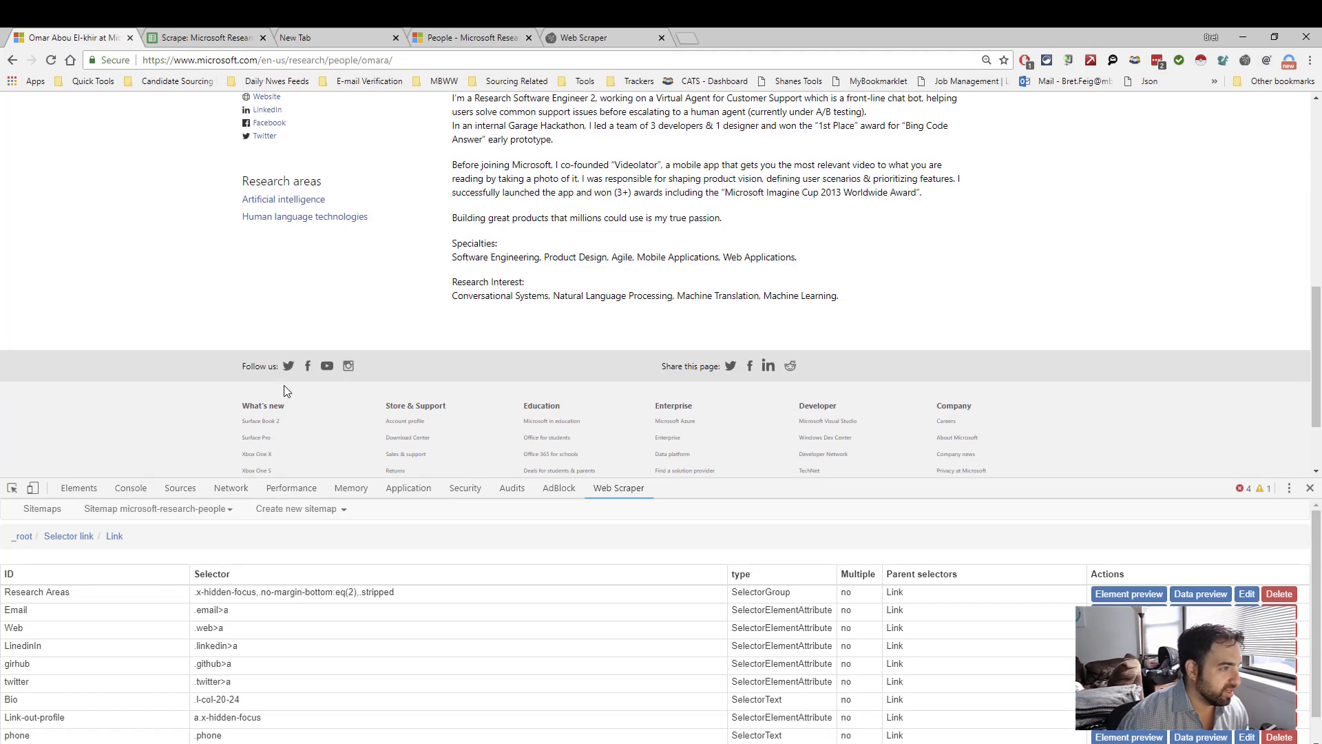
scroll(284, 388, up, 1)
scroll(359, 310, up, 1)
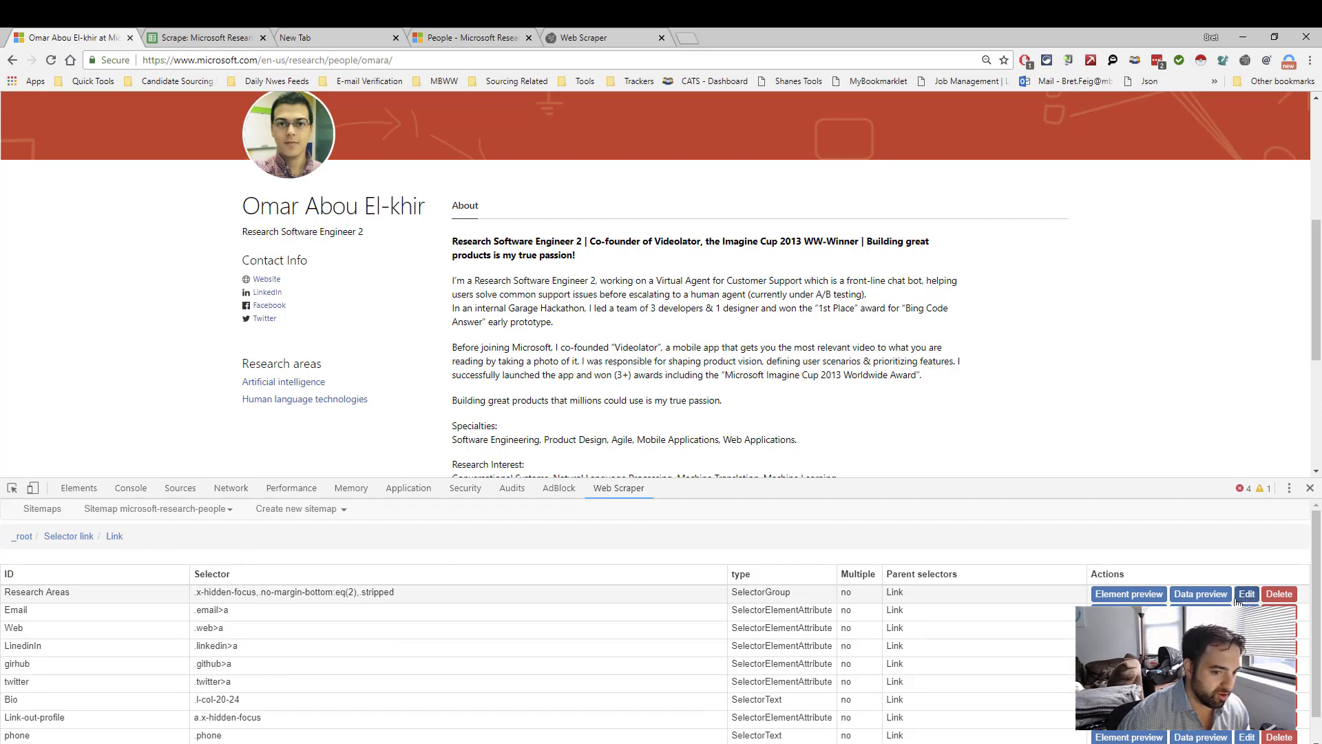
- Preview the Research Areas selector's matched elements and extracted data, examine the text between the areas, and save the Grouped selector
click(1150, 601)
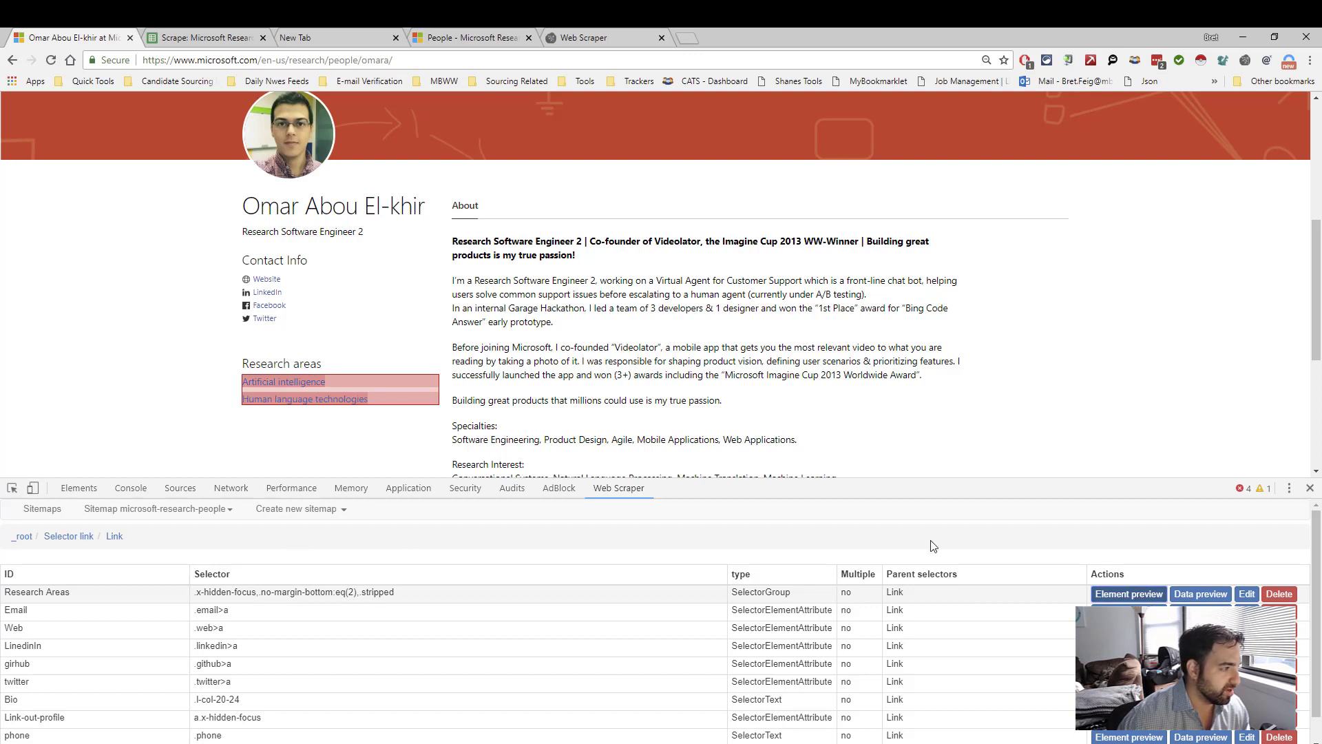
scroll(373, 387, down, 1)
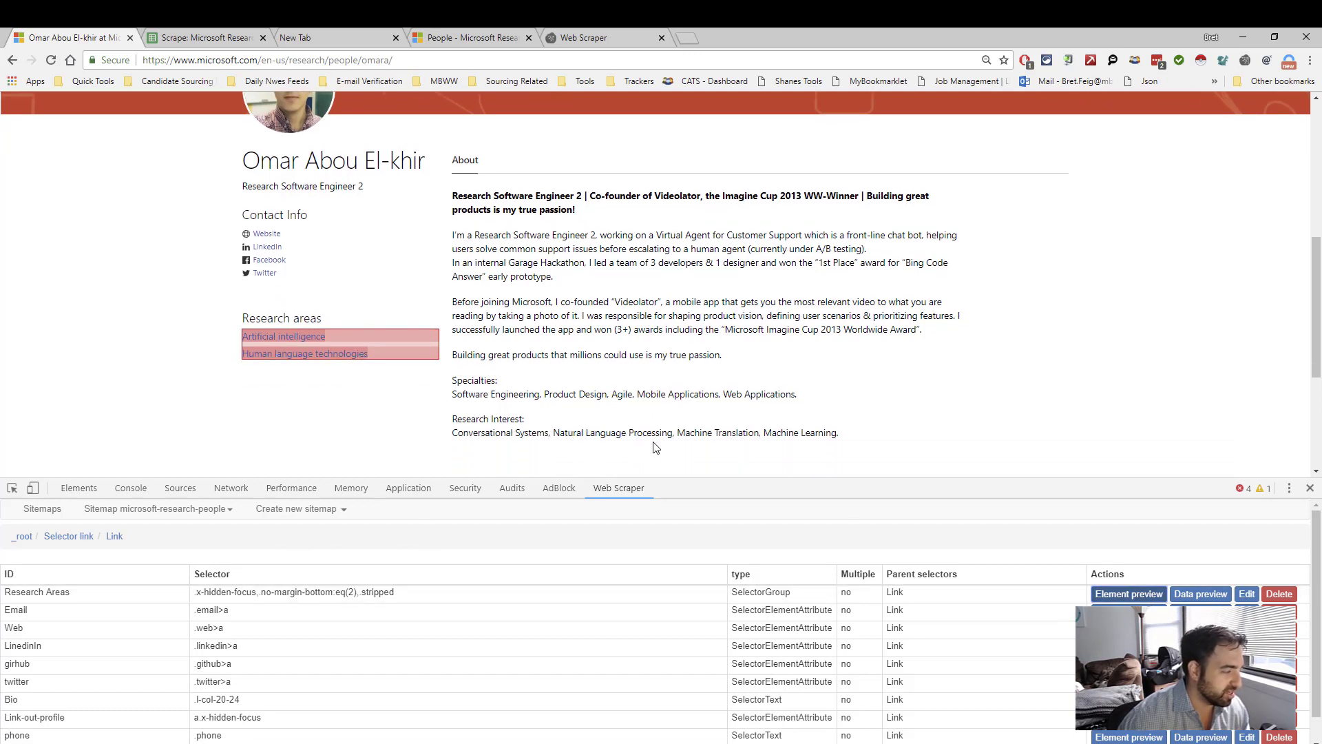
click(1247, 594)
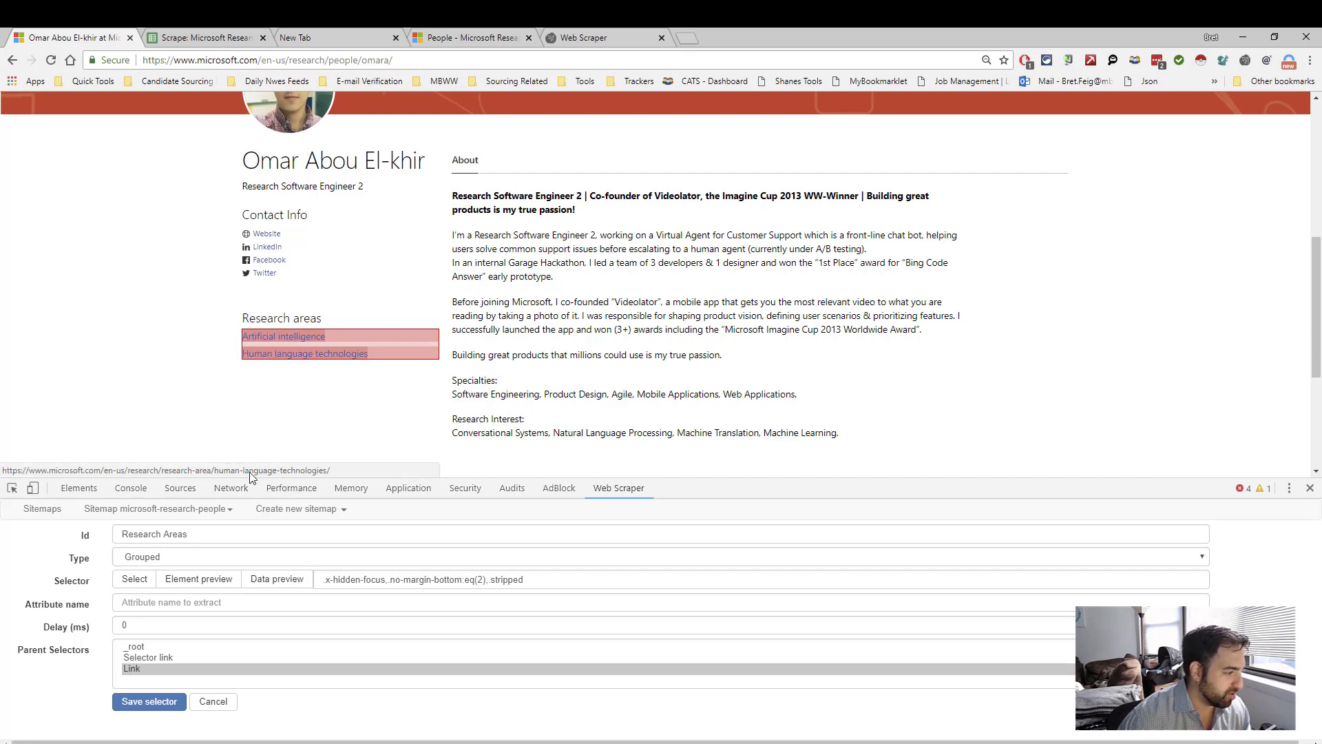
click(257, 582)
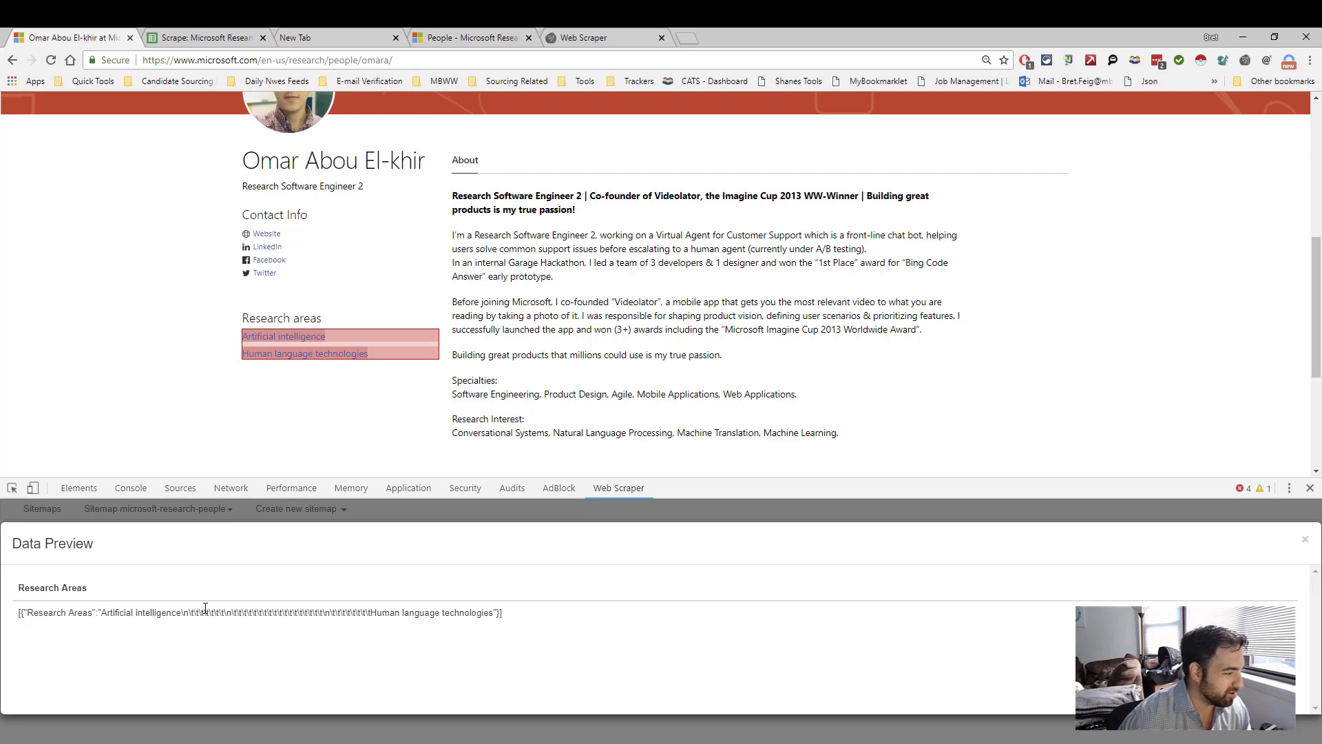
drag(183, 612, 366, 618)
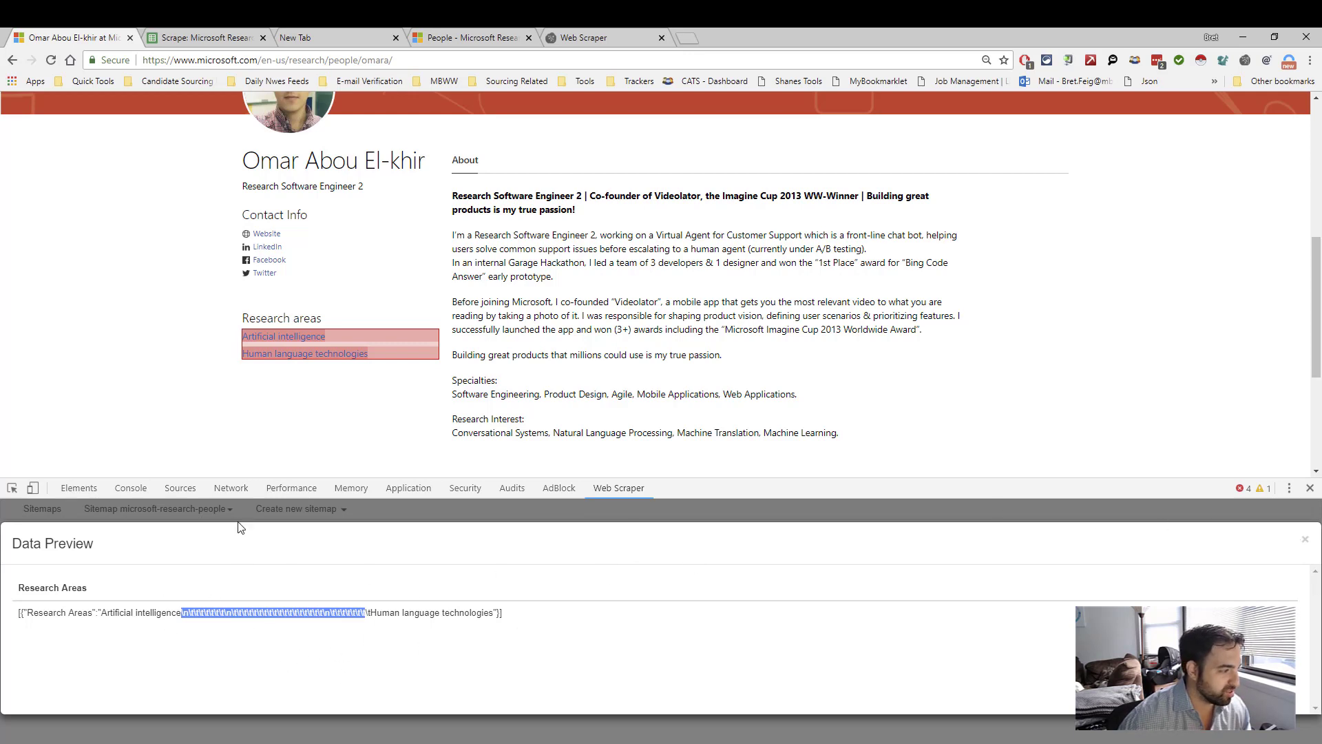
click(1305, 540)
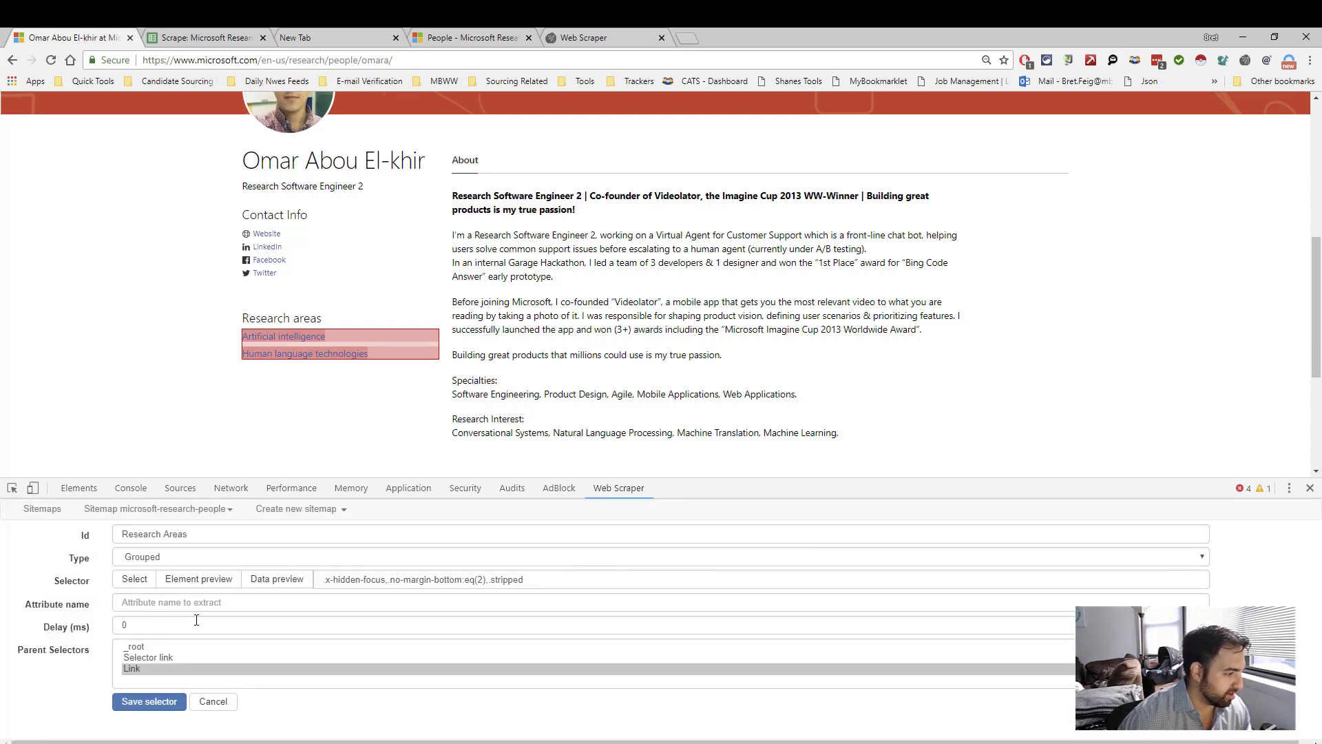
click(149, 701)
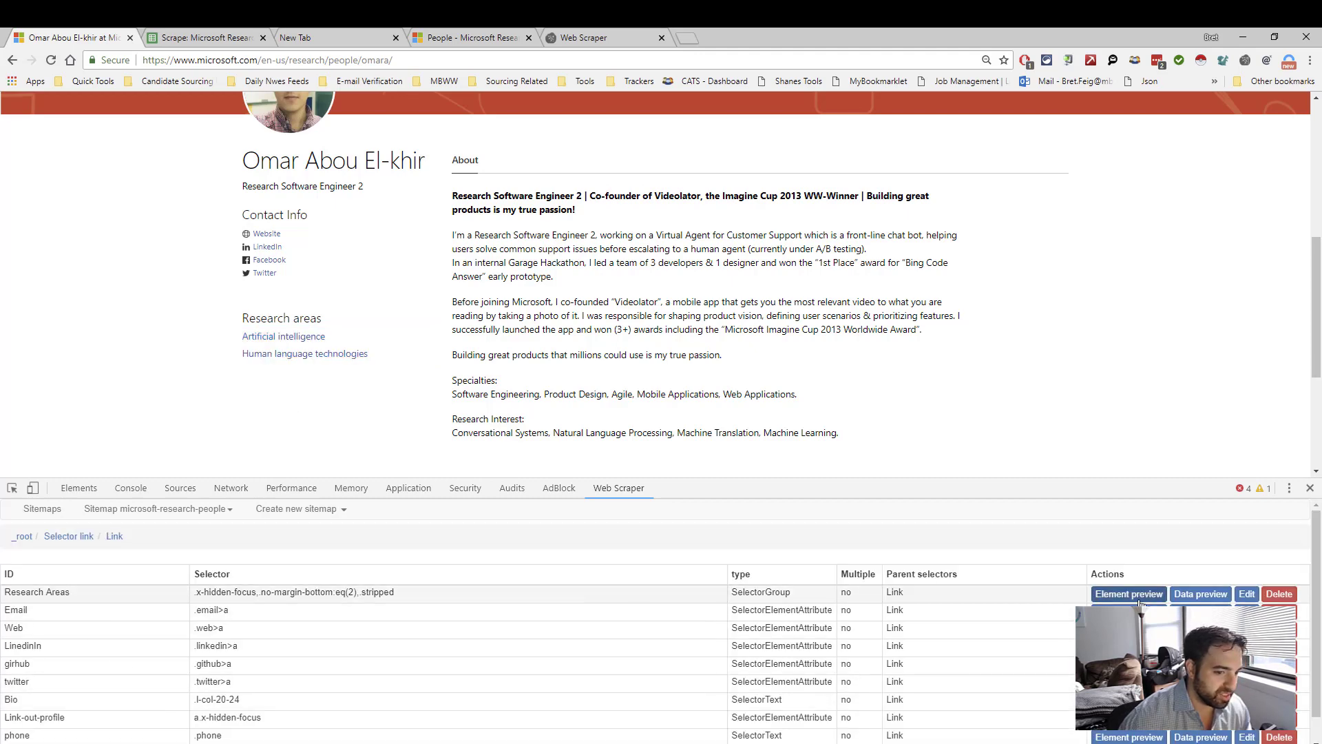
- Review the Email selector's element-attribute settings against the profile's contact info, and close them without saving
click(1247, 612)
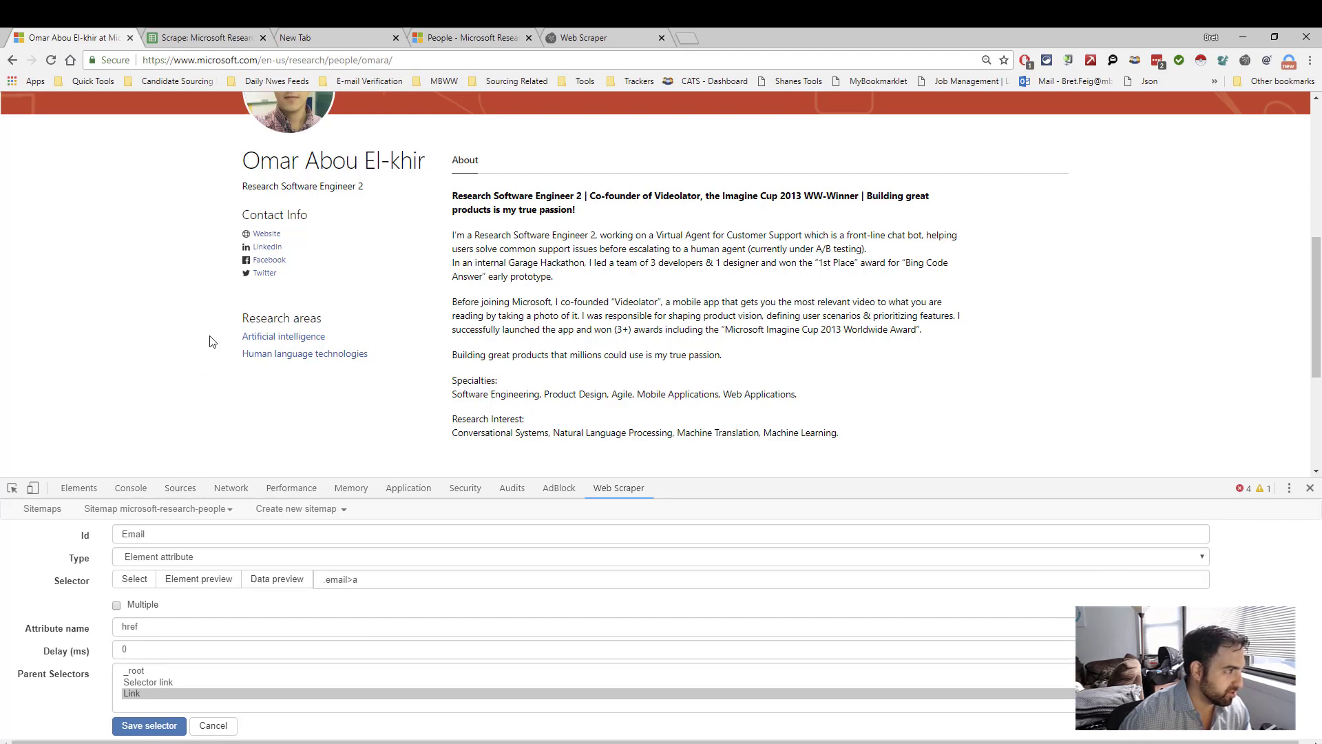
scroll(326, 354, up, 1)
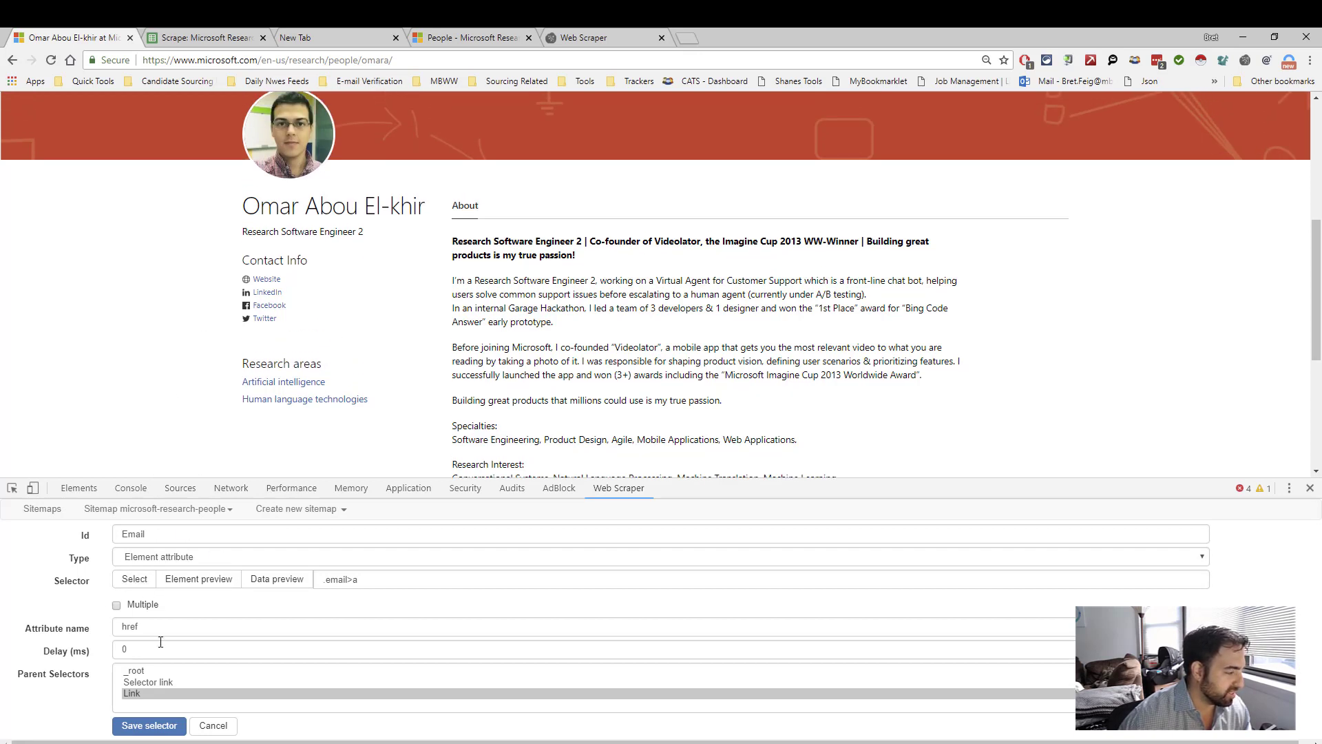
click(209, 724)
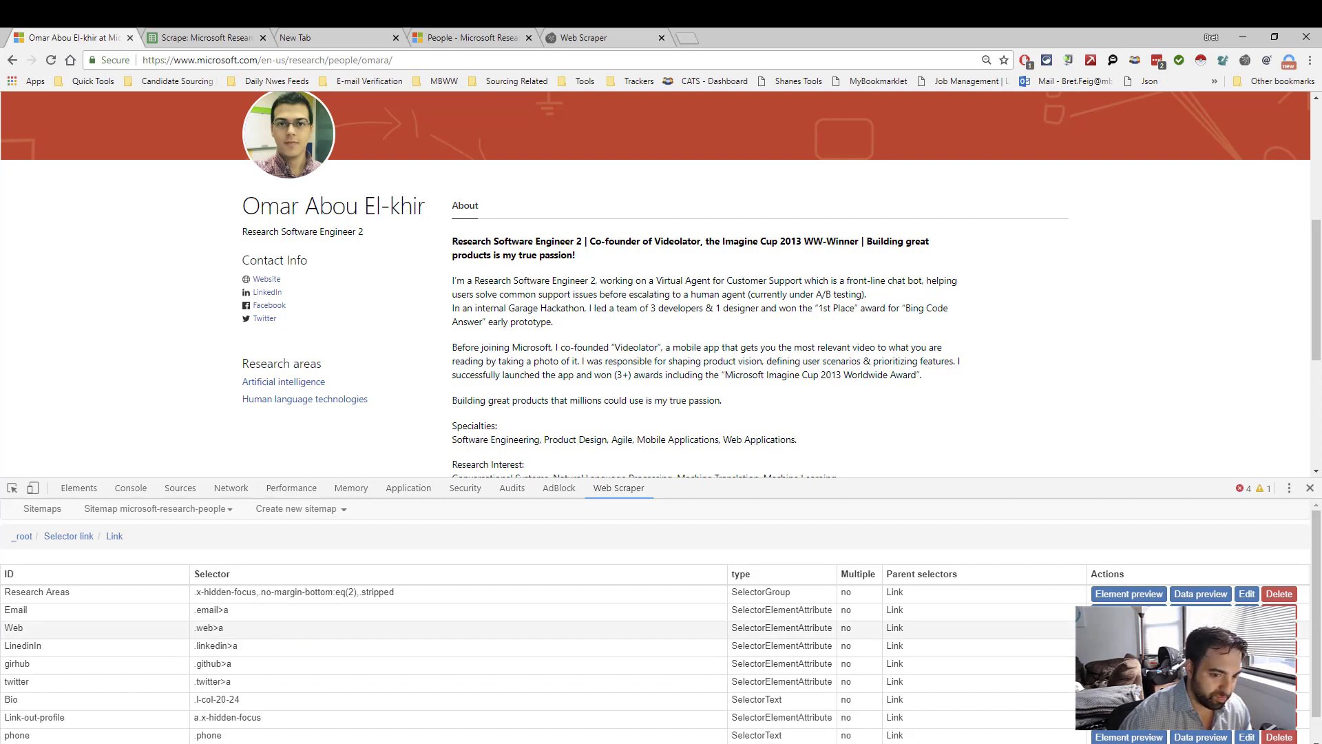
- Open the LinedinIn selector's settings, preview its matched element on the profile, and check its attribute name
click(1247, 646)
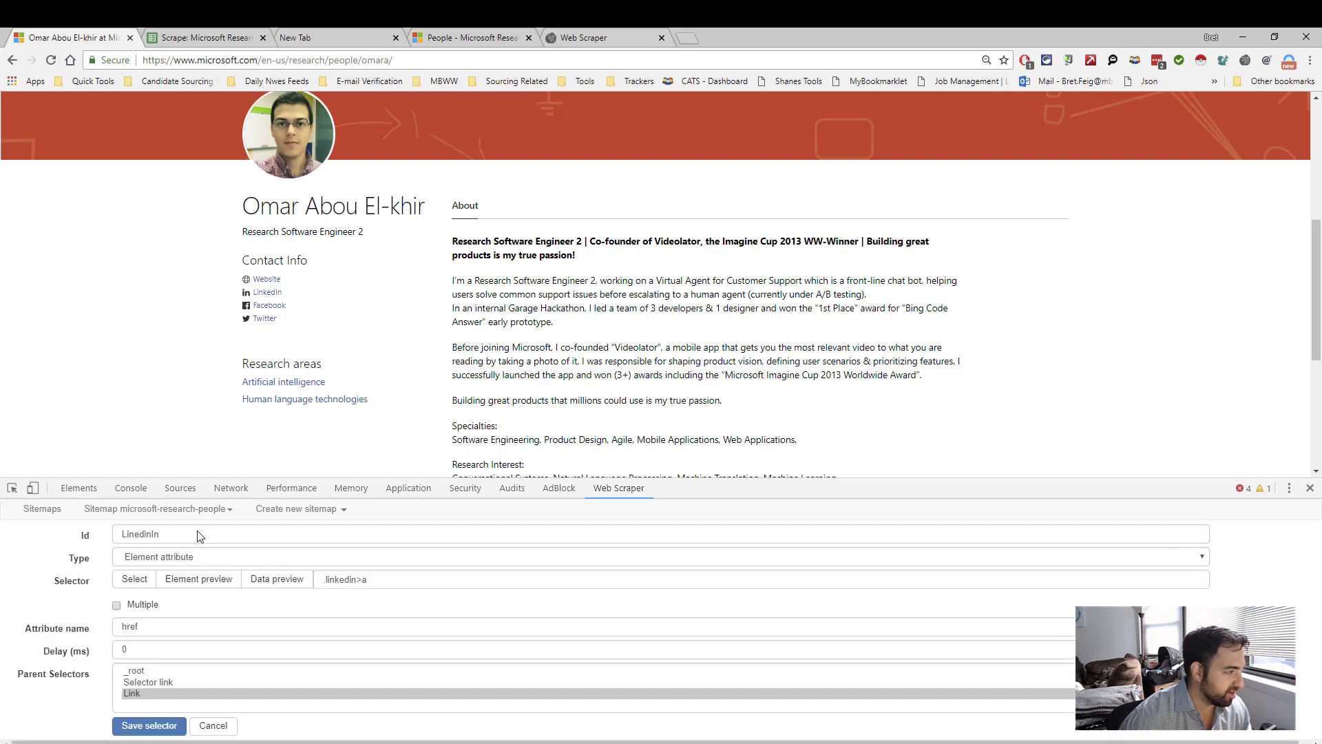
click(198, 578)
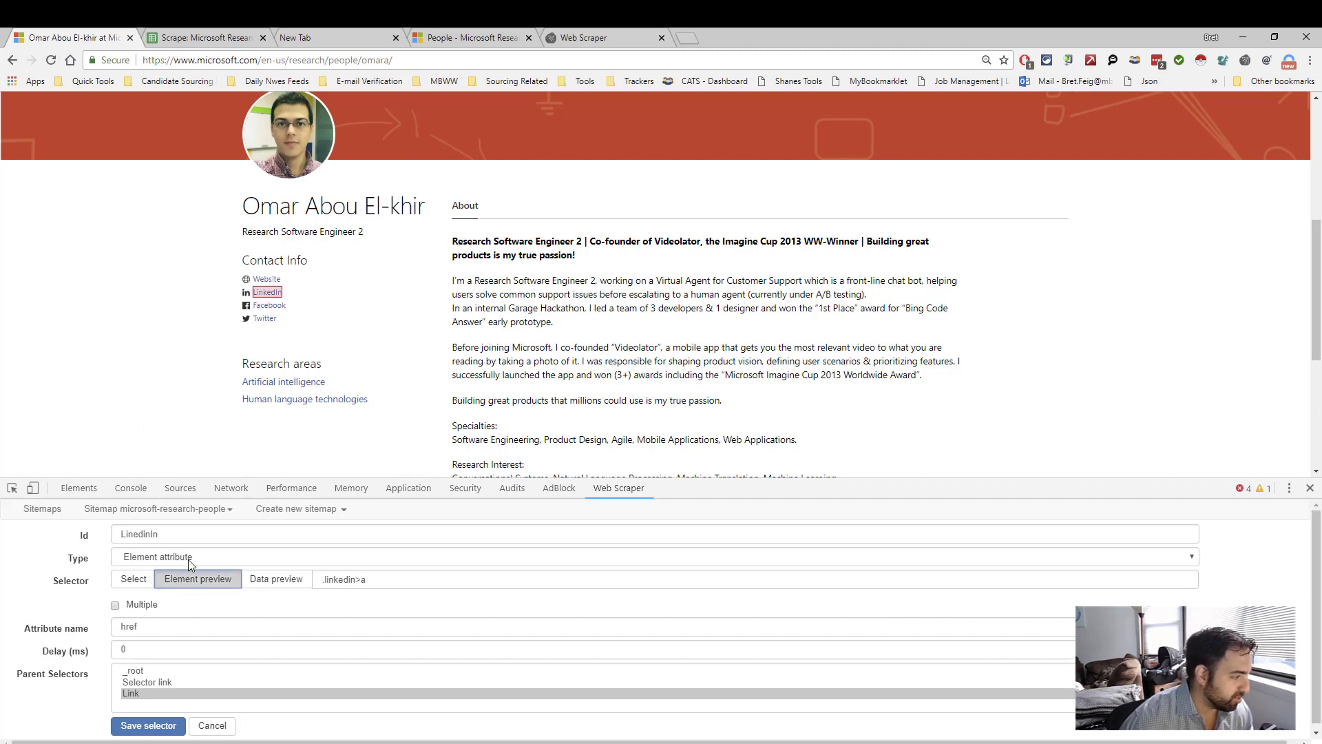
click(160, 625)
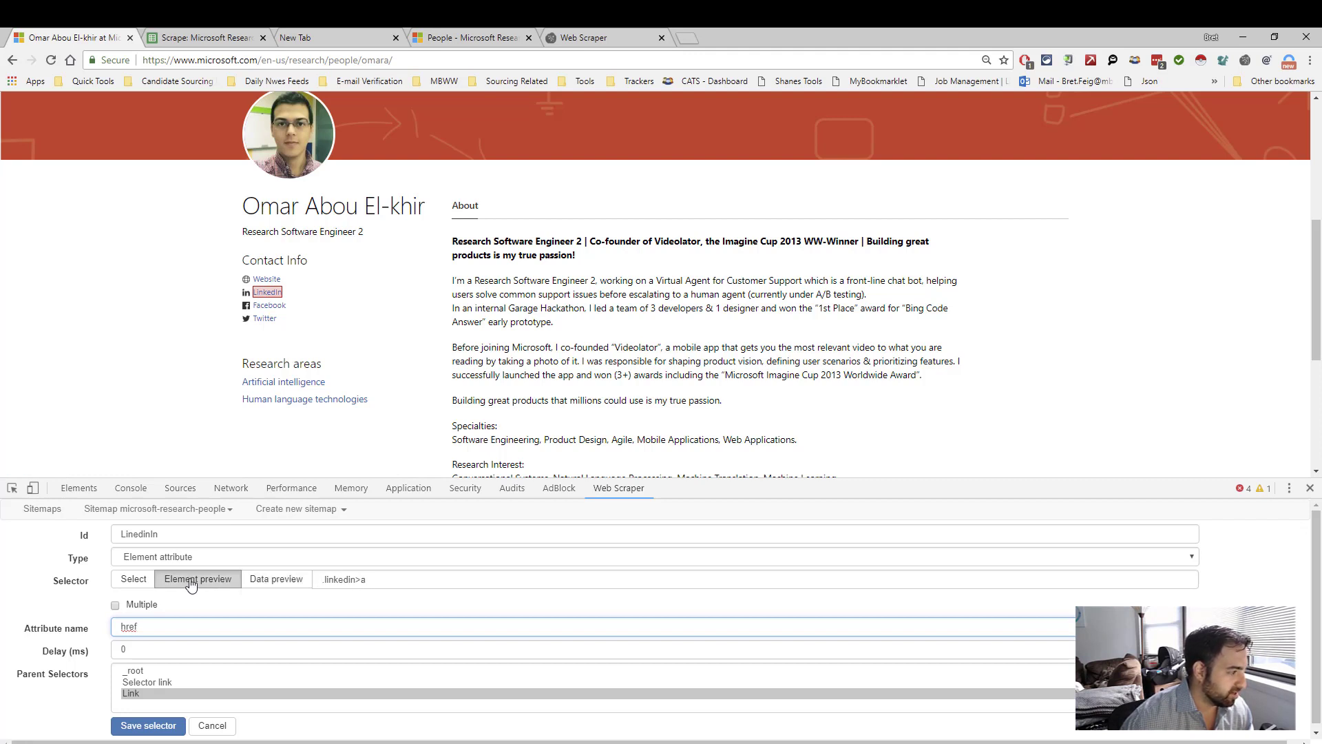
- Try re-picking the profile's LinkedIn entry for the LinedinIn selector, preview the extracted data, and discard the change
click(152, 582)
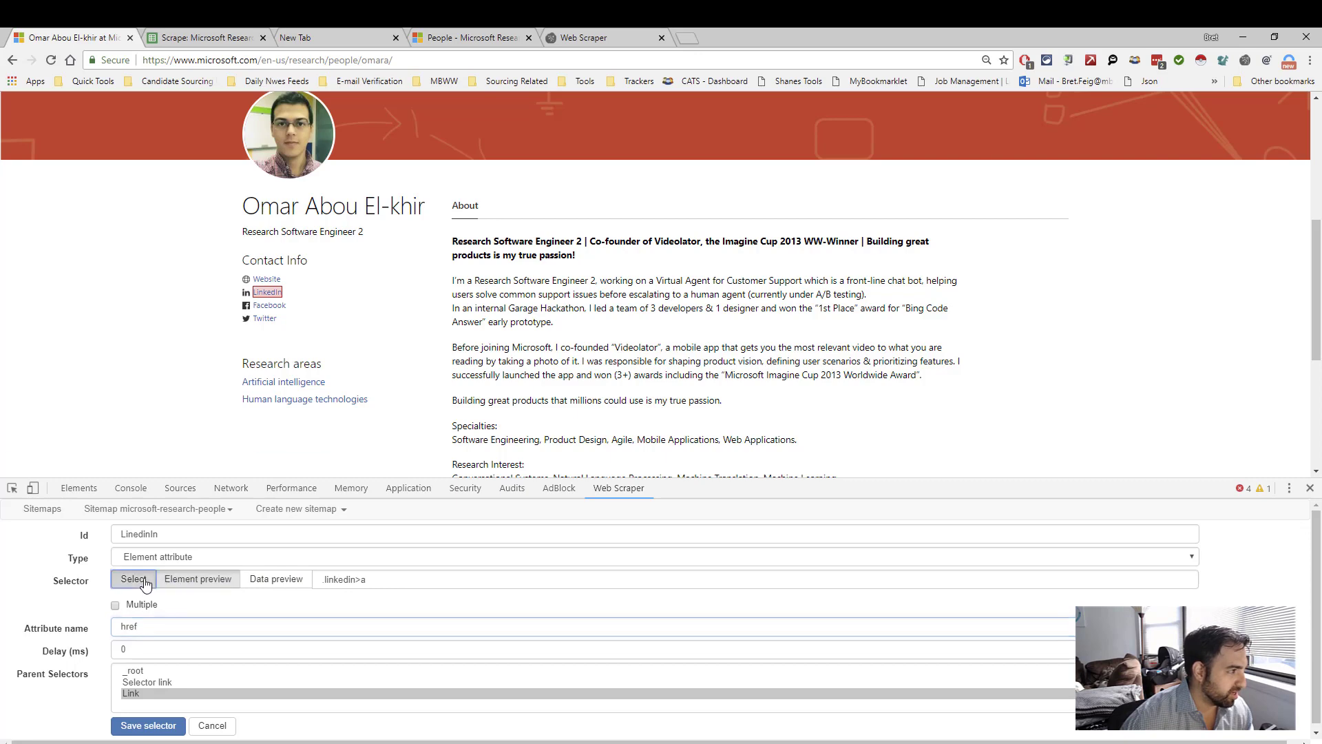
click(264, 291)
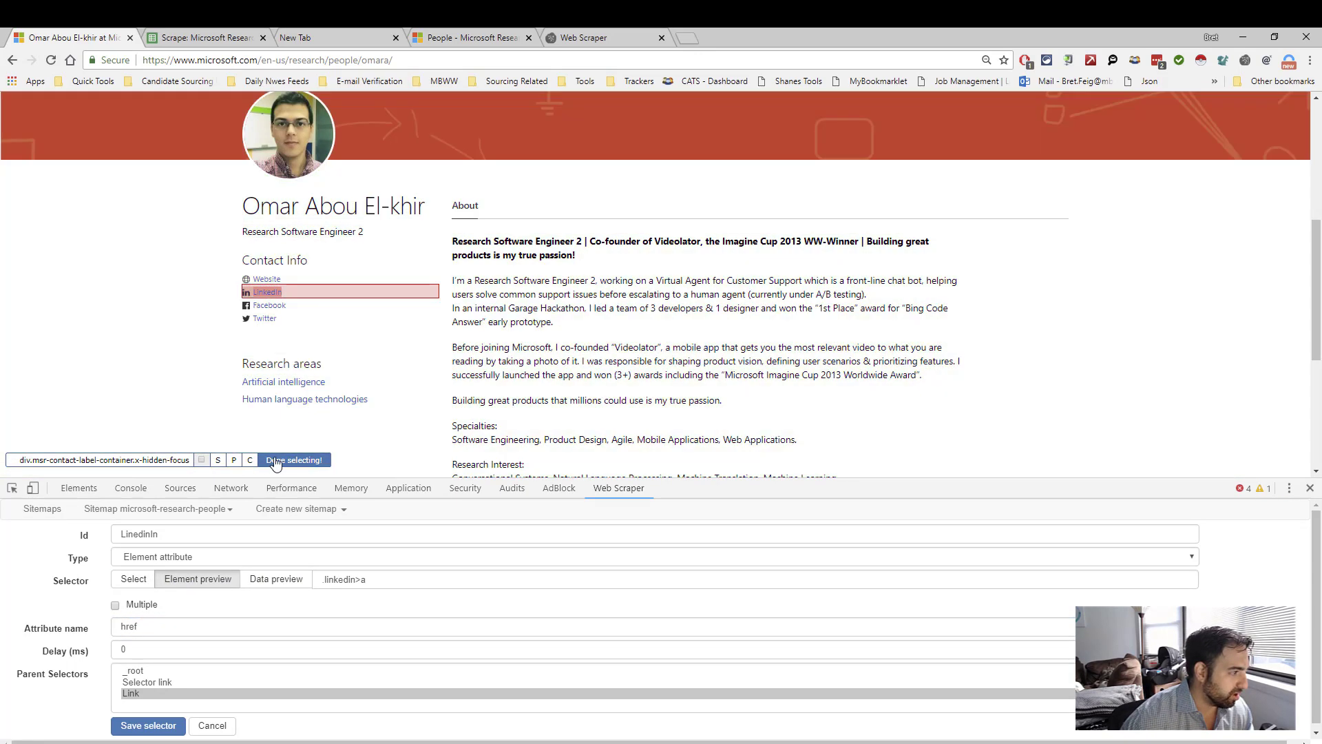
click(275, 460)
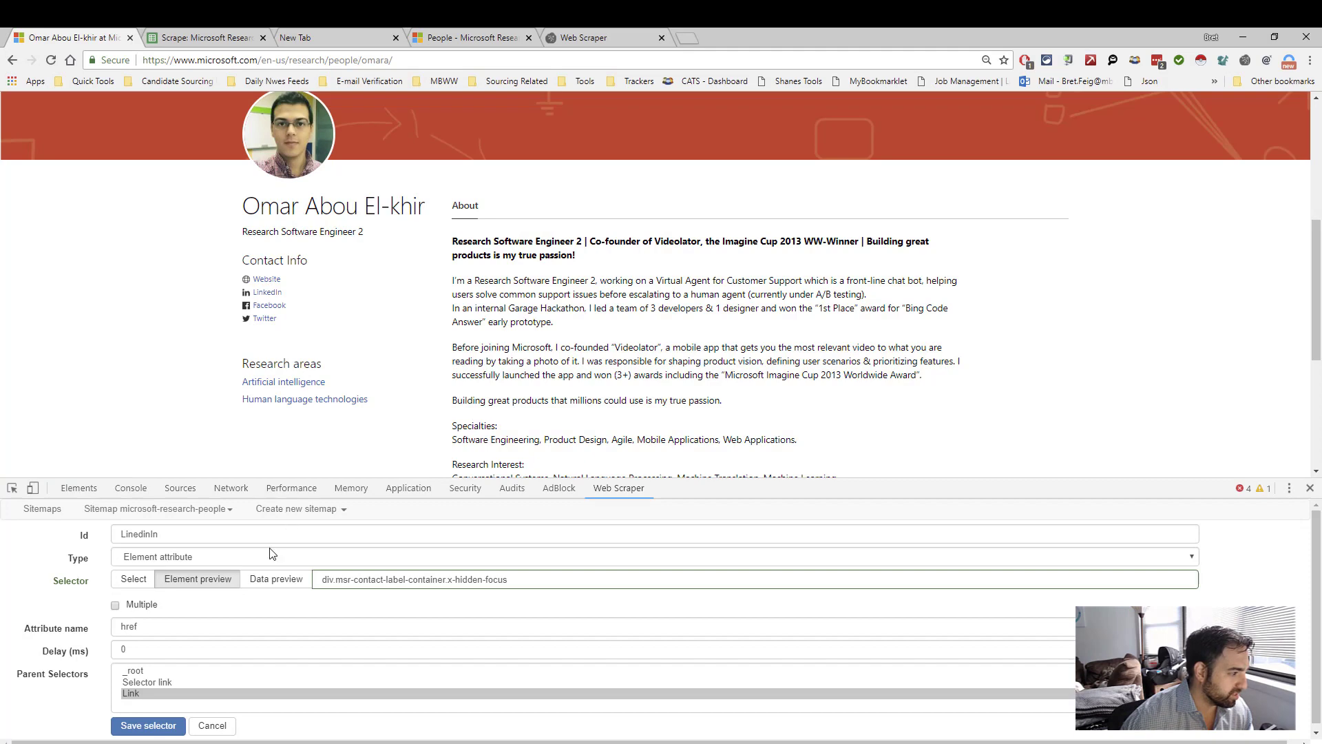
click(267, 579)
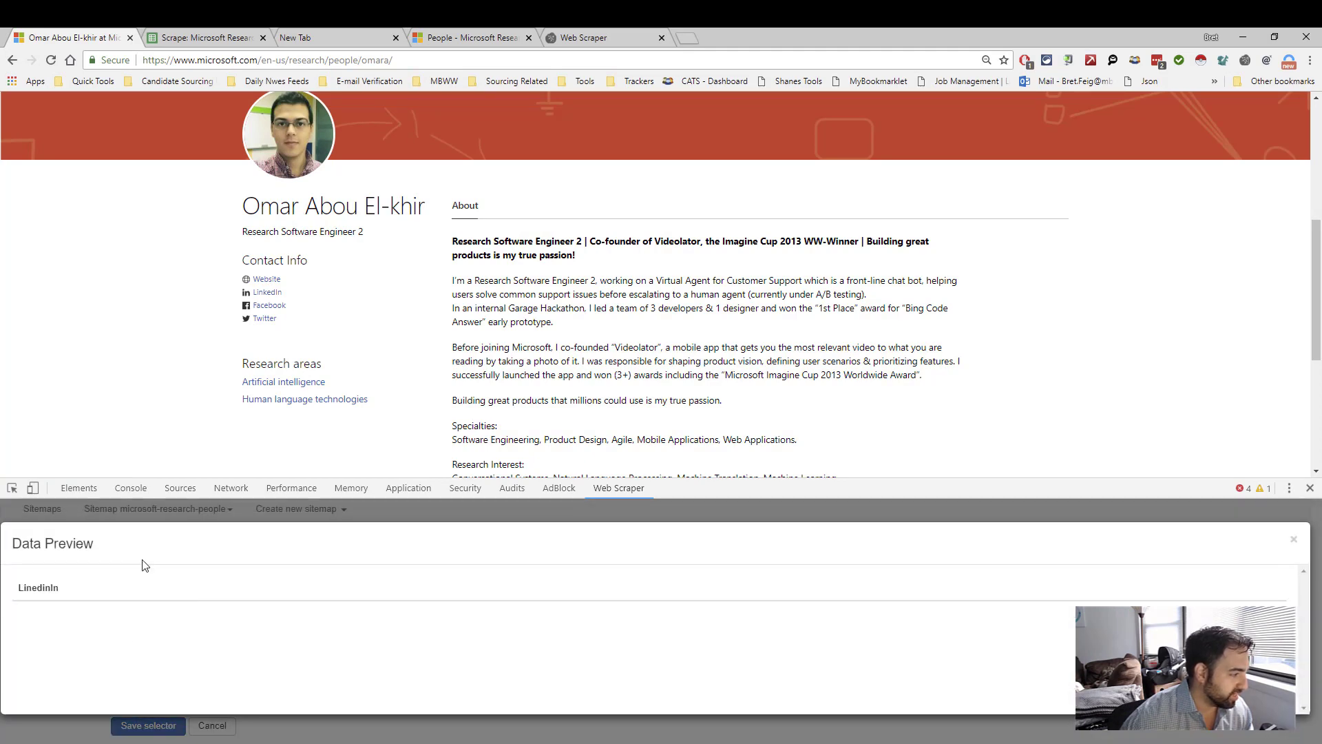
click(1293, 540)
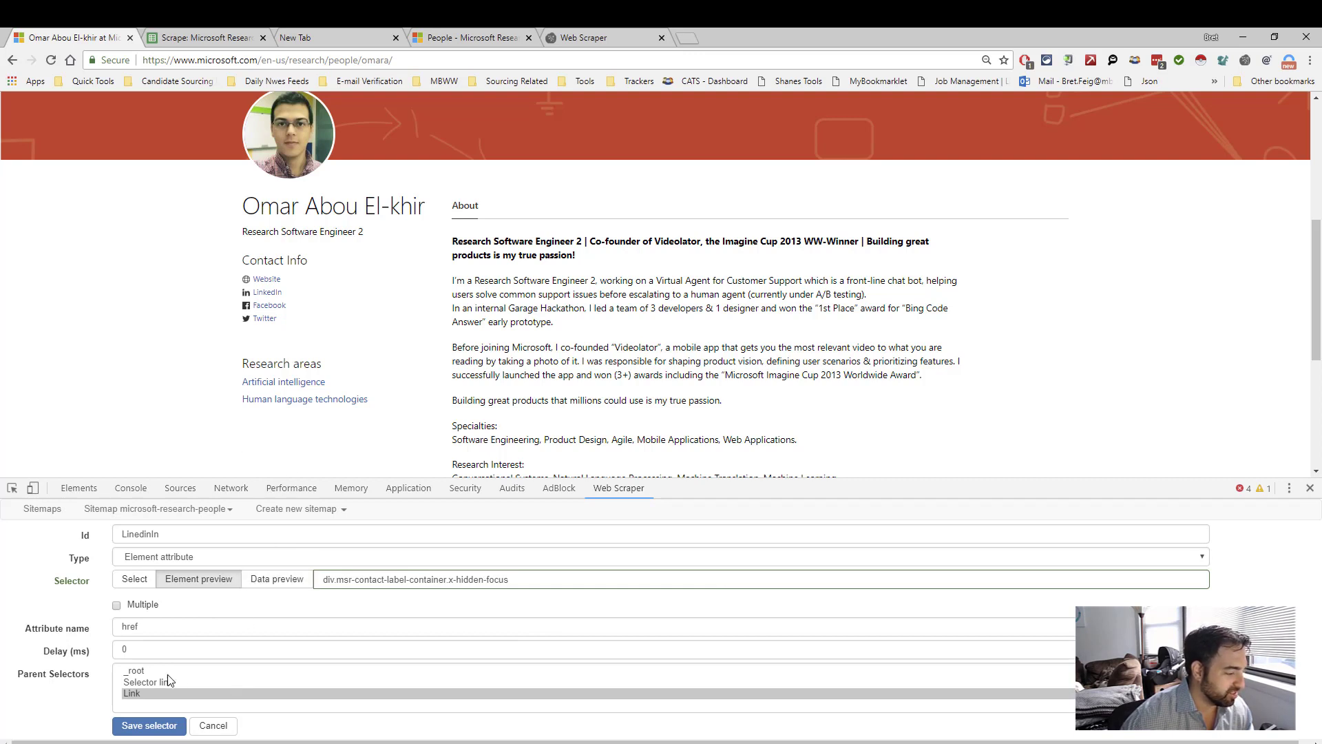
click(211, 725)
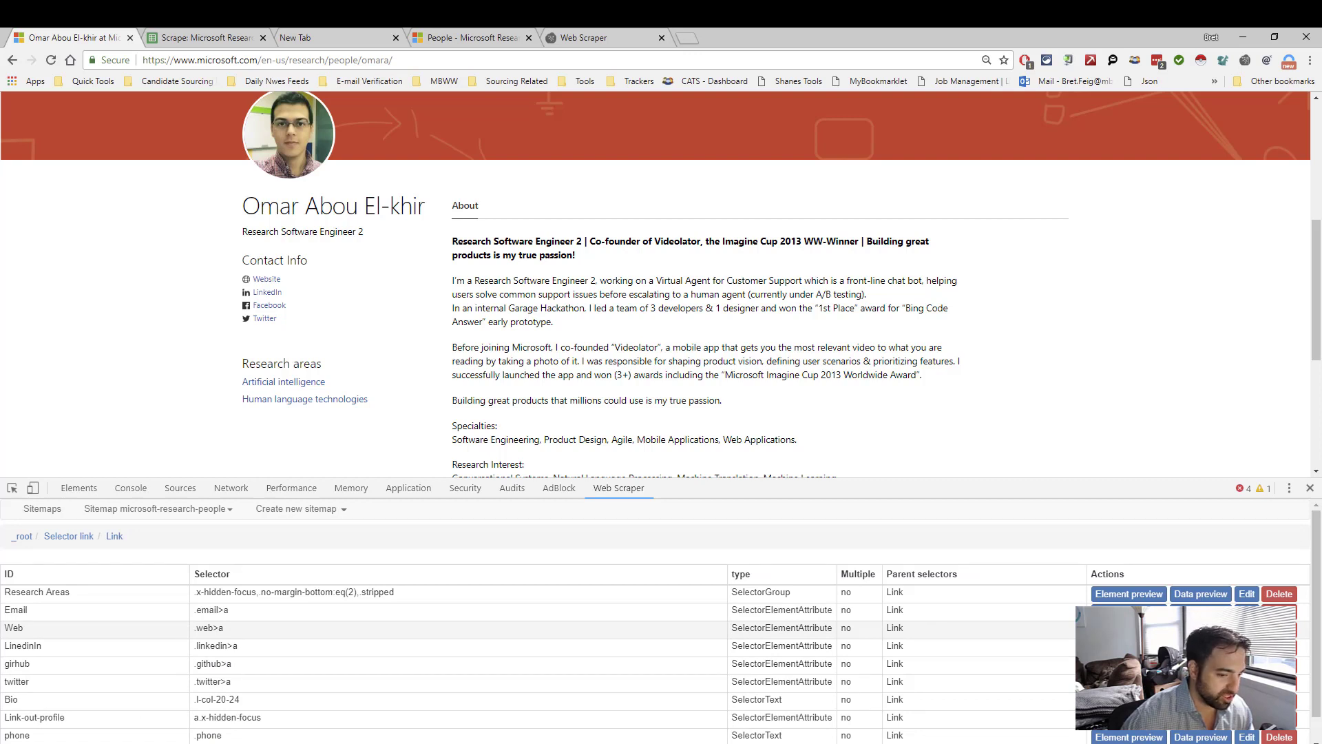
- Inspect the LinkedIn link's HTML to compare its class and href with the LinedinIn selector, and close the selector without saving
click(1247, 646)
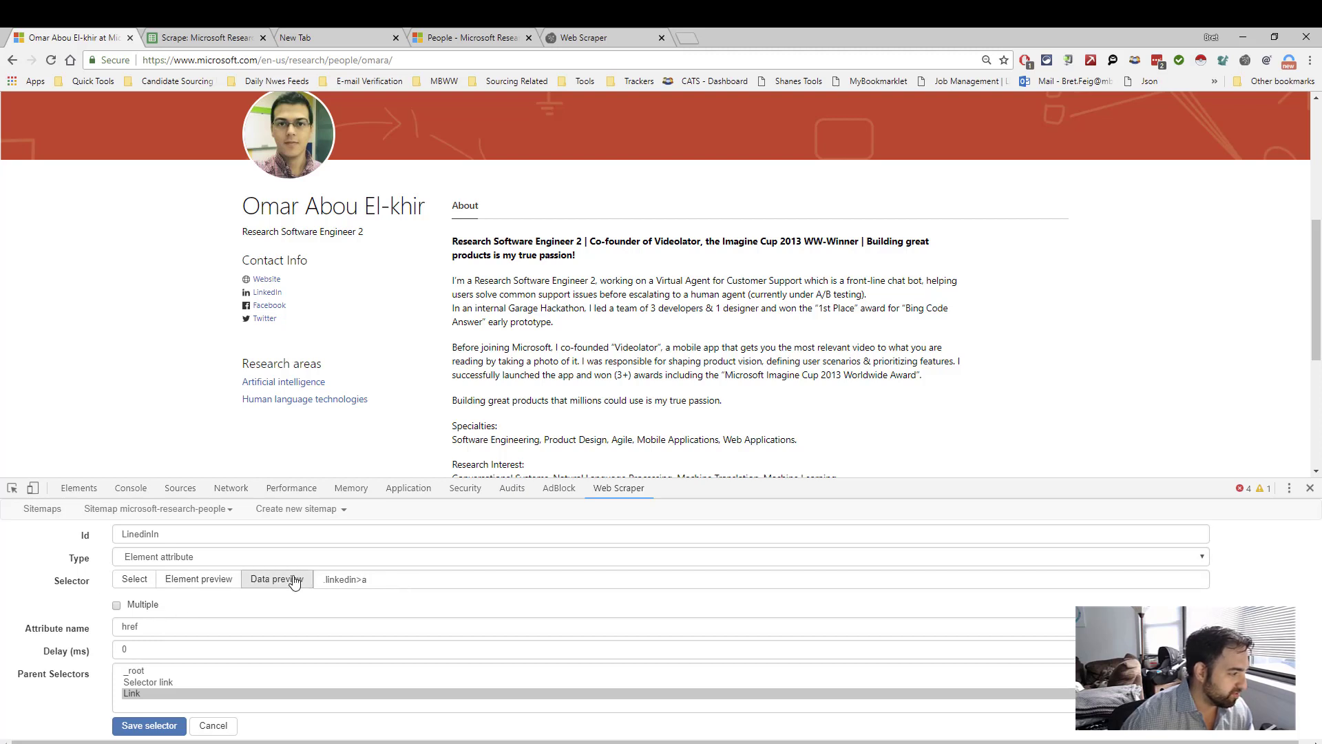
right_click(272, 296)
click(309, 468)
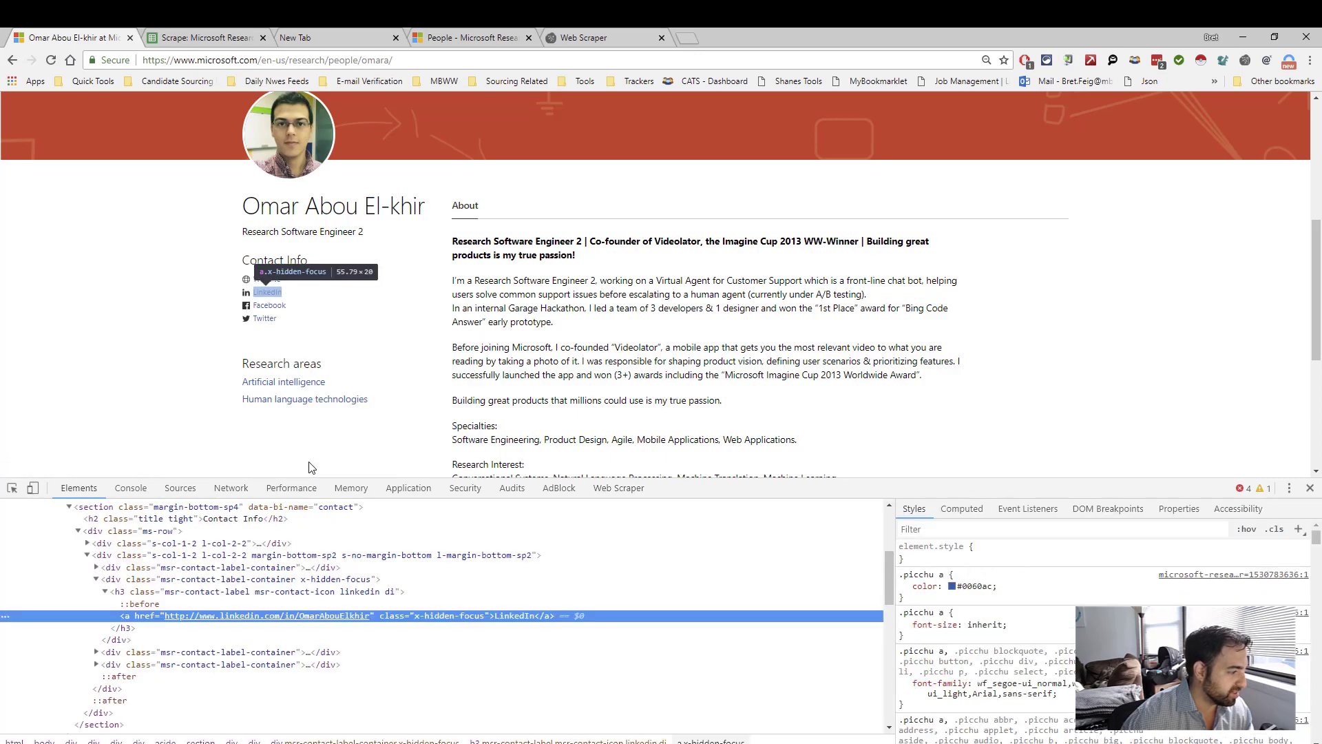
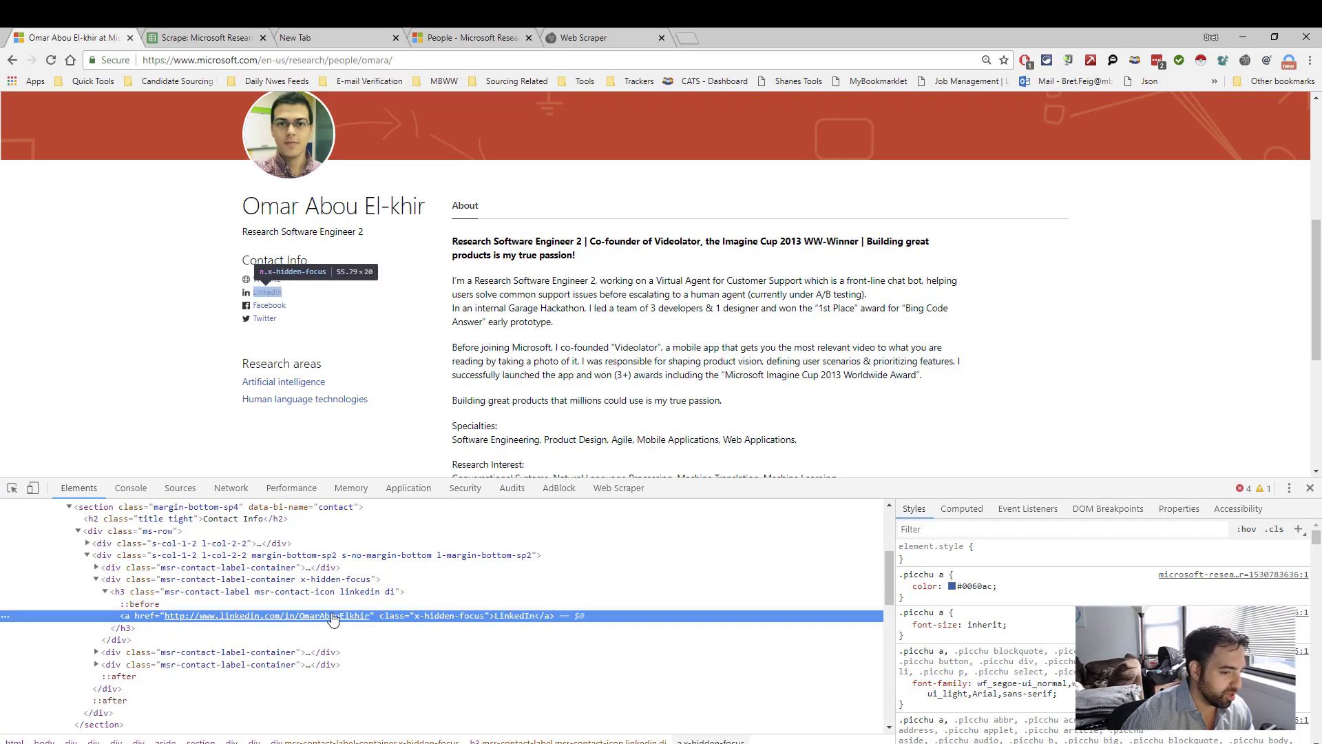
click(613, 489)
scroll(260, 615, down, 1)
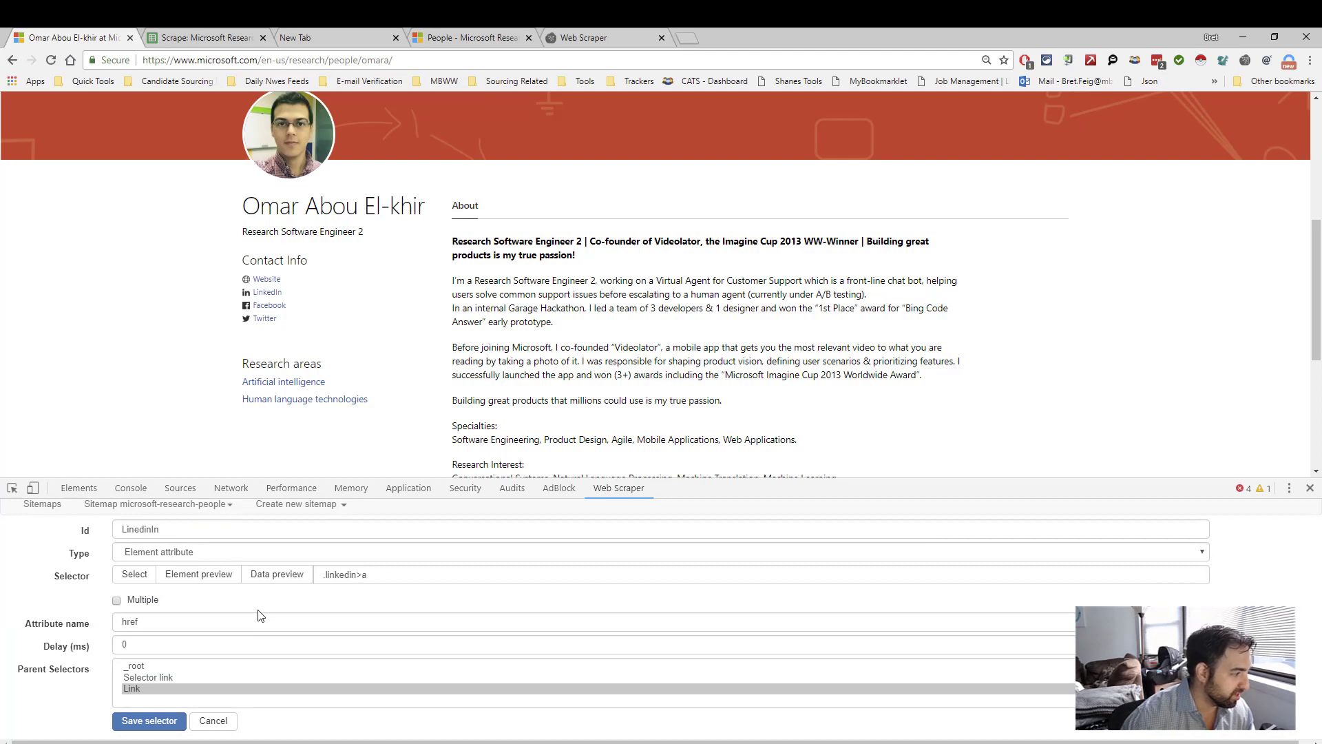
click(212, 721)
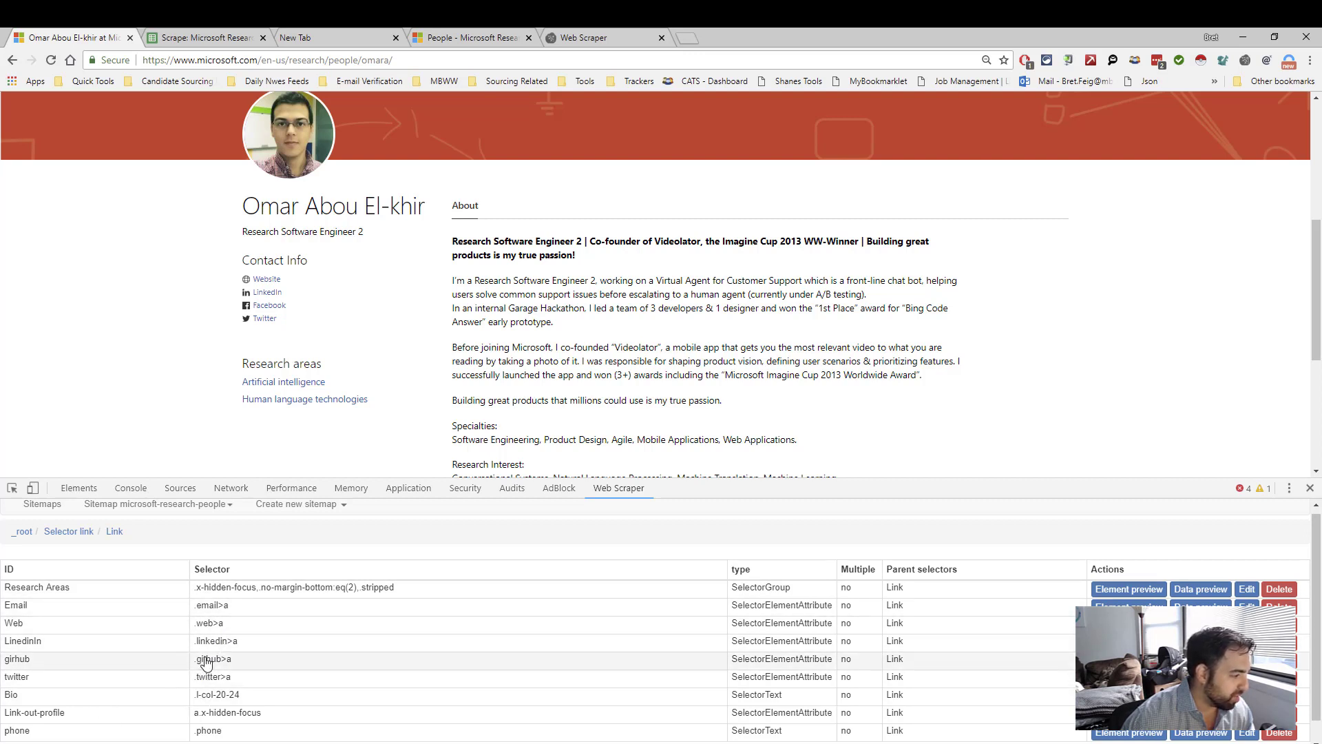
scroll(104, 710, down, 1)
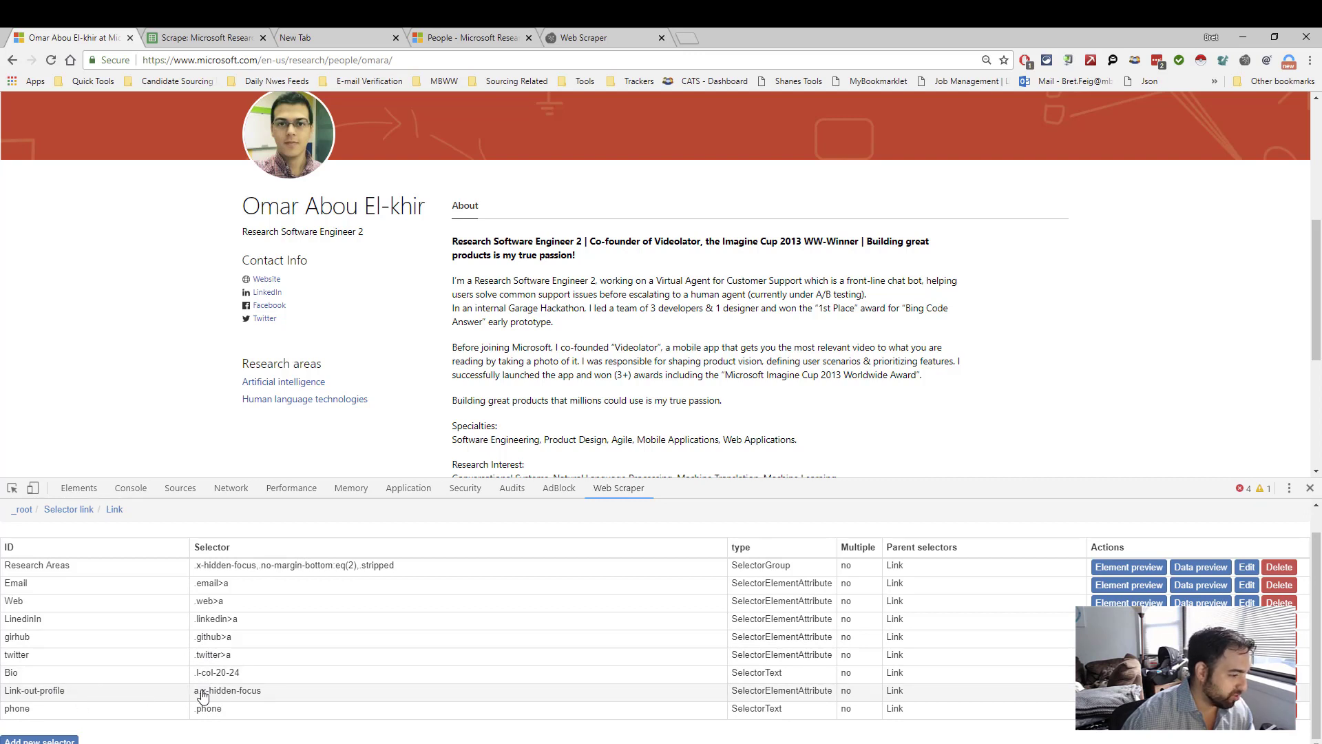
scroll(582, 331, down, 1)
scroll(582, 331, down, 2)
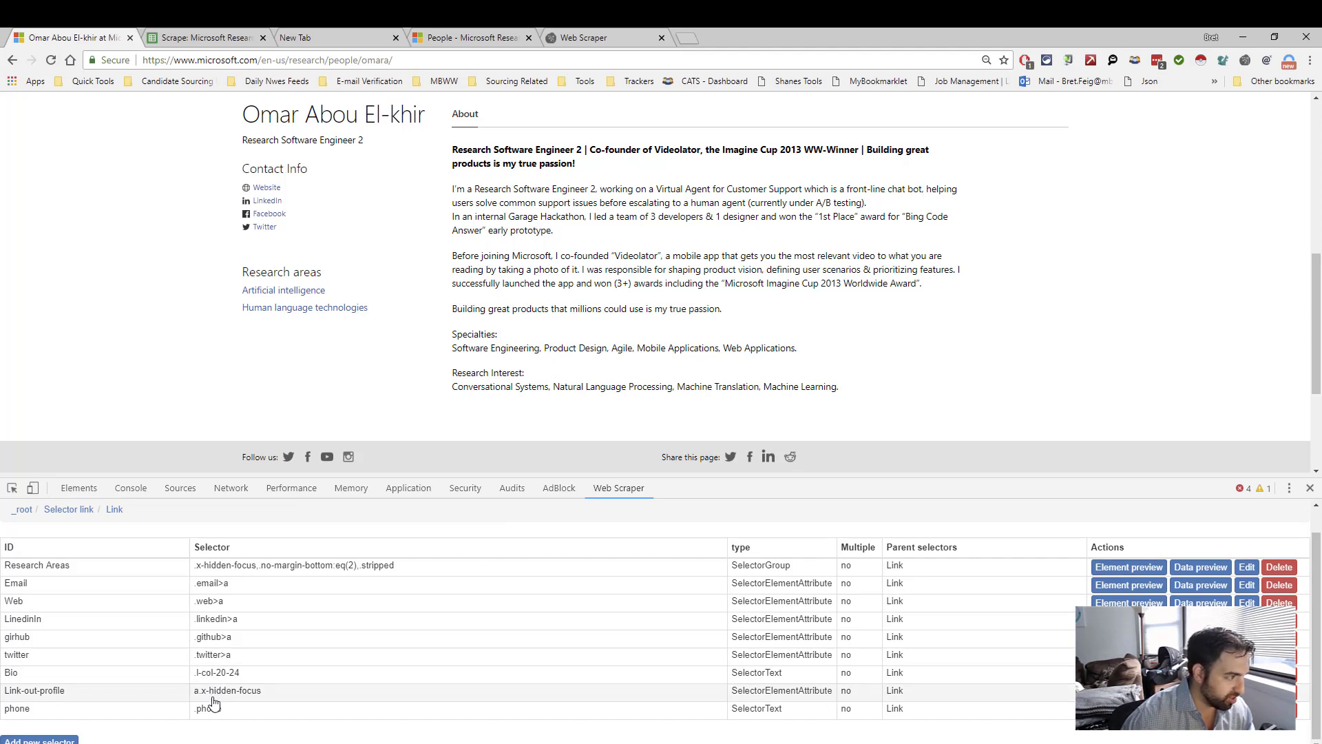
scroll(327, 352, up, 1)
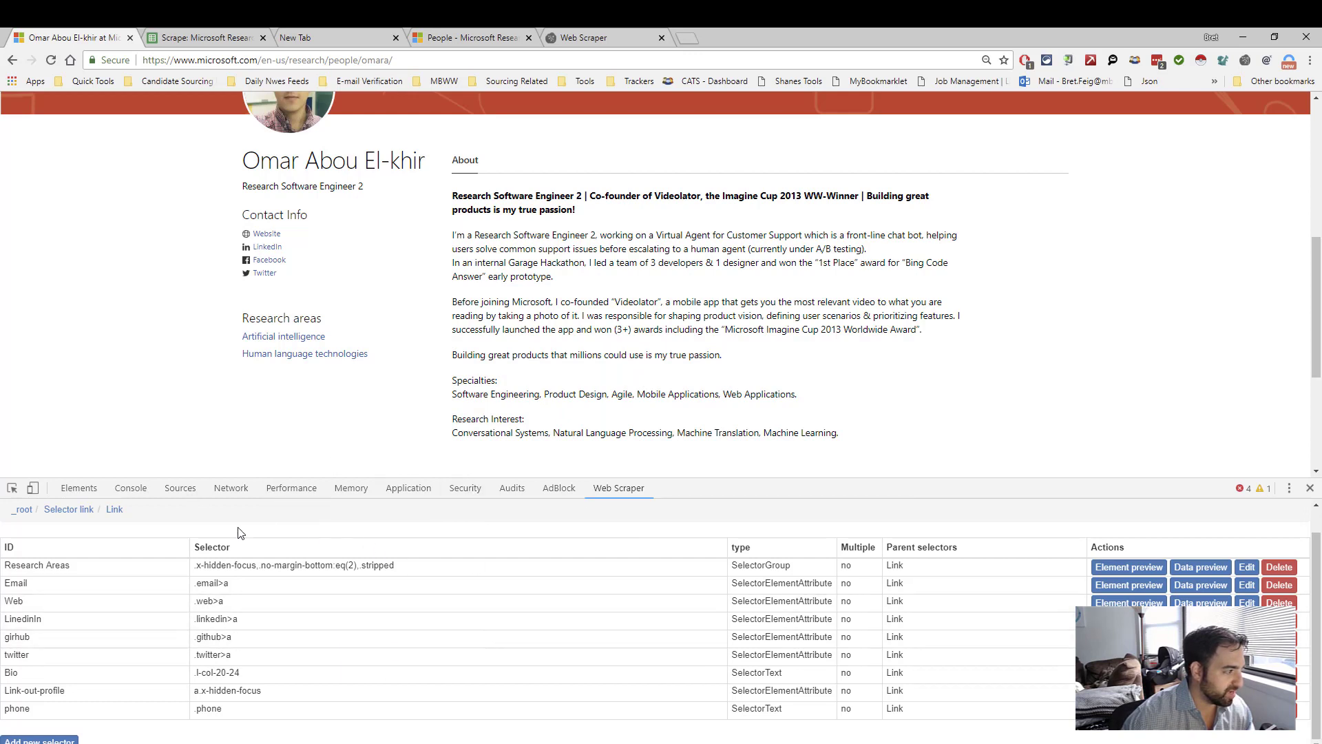
click(8, 62)
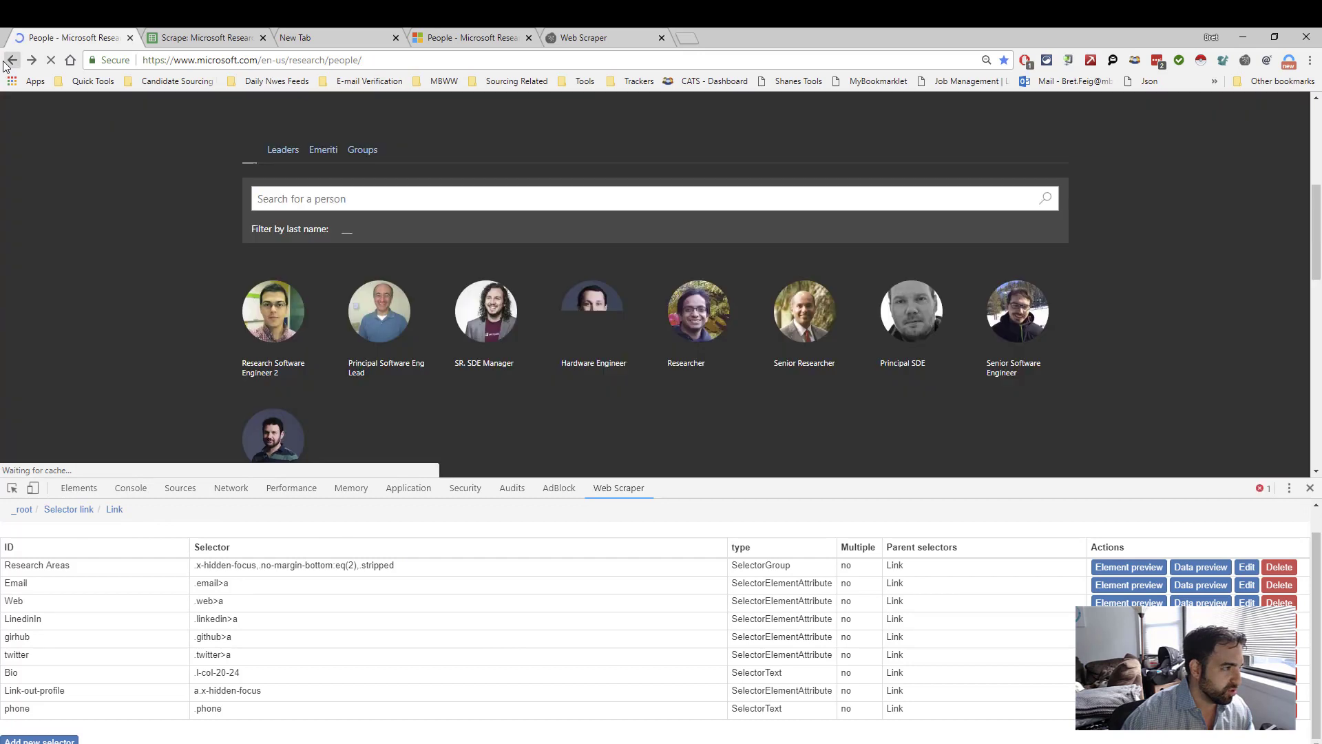
scroll(344, 265, down, 2)
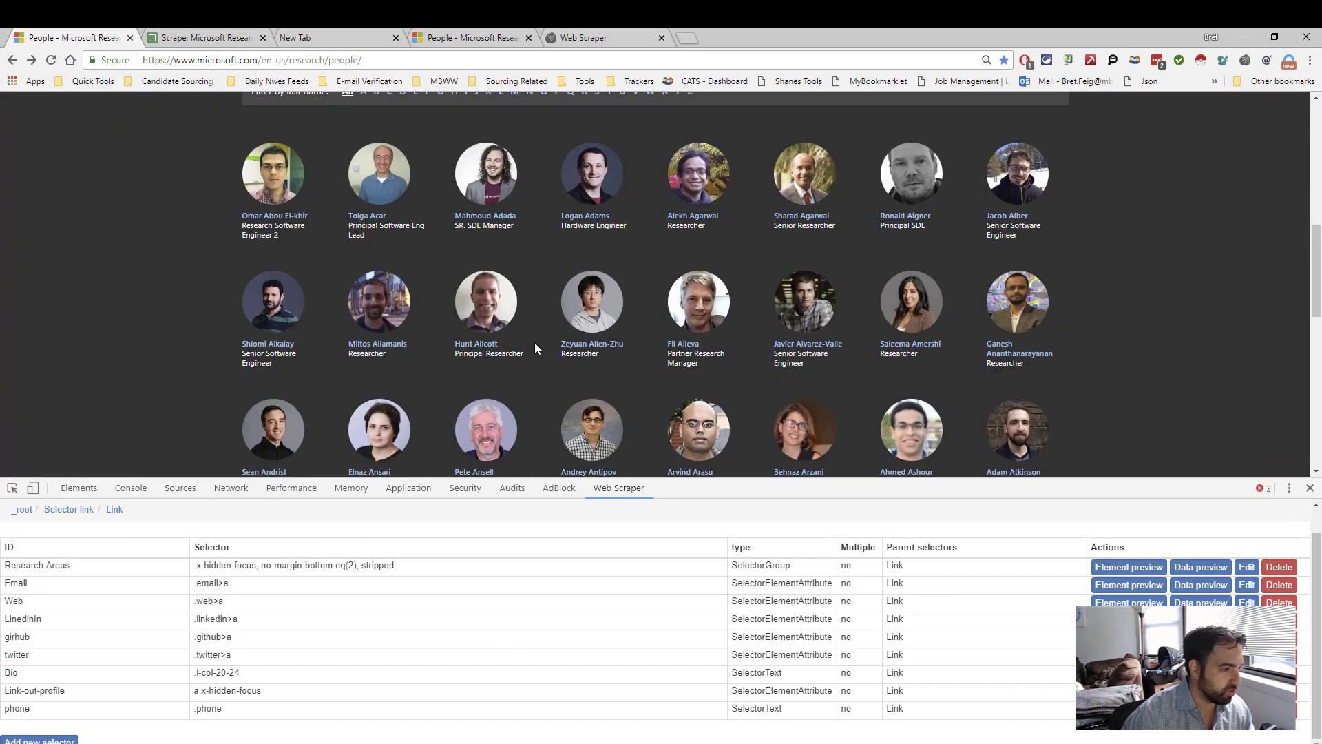
click(672, 345)
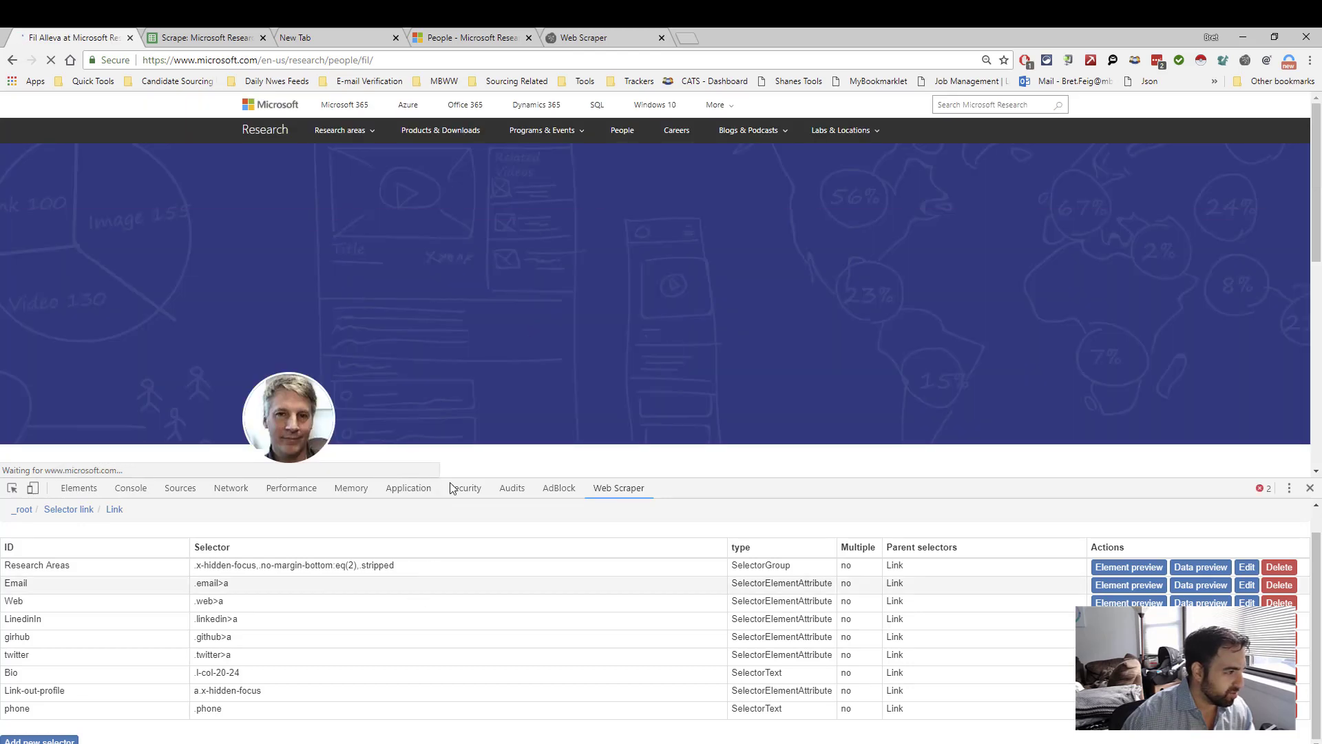
scroll(468, 416, down, 3)
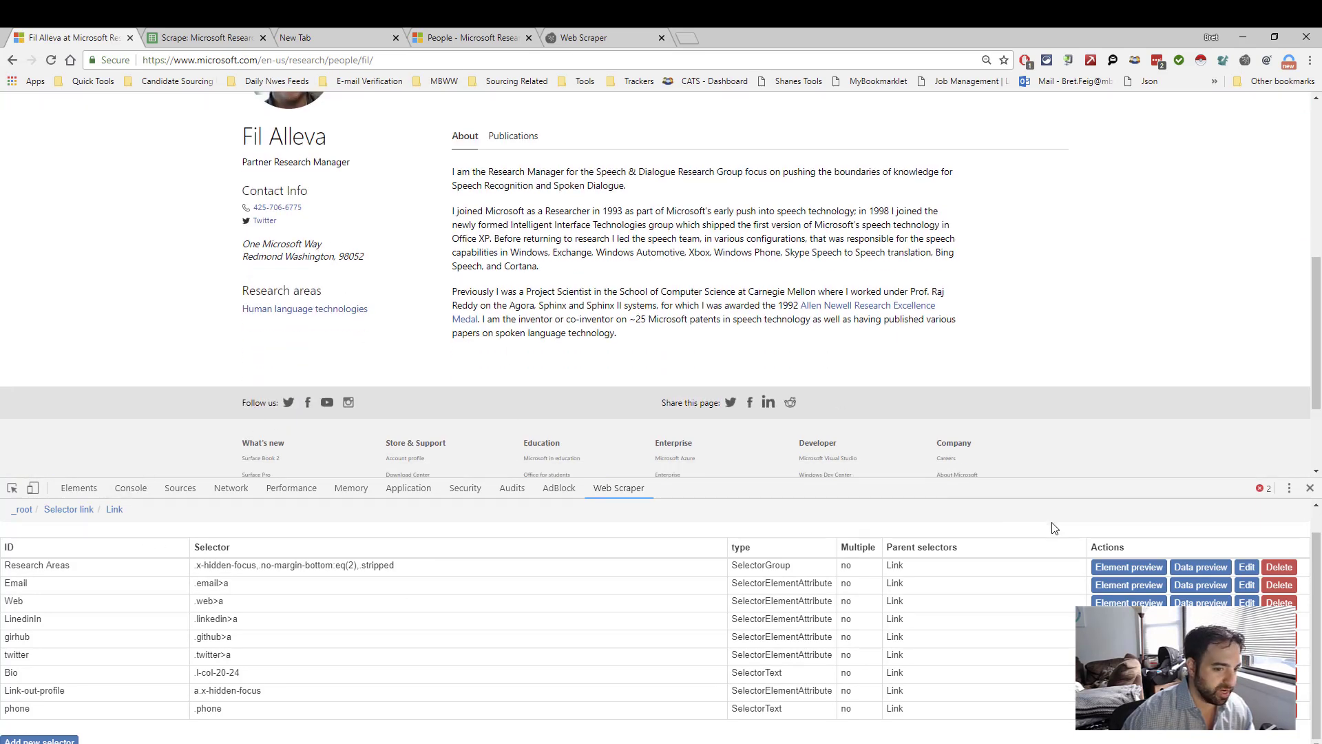
- Preview the Research Areas selector's matched element on this profile, and return to the Link selector's child selectors
click(1102, 567)
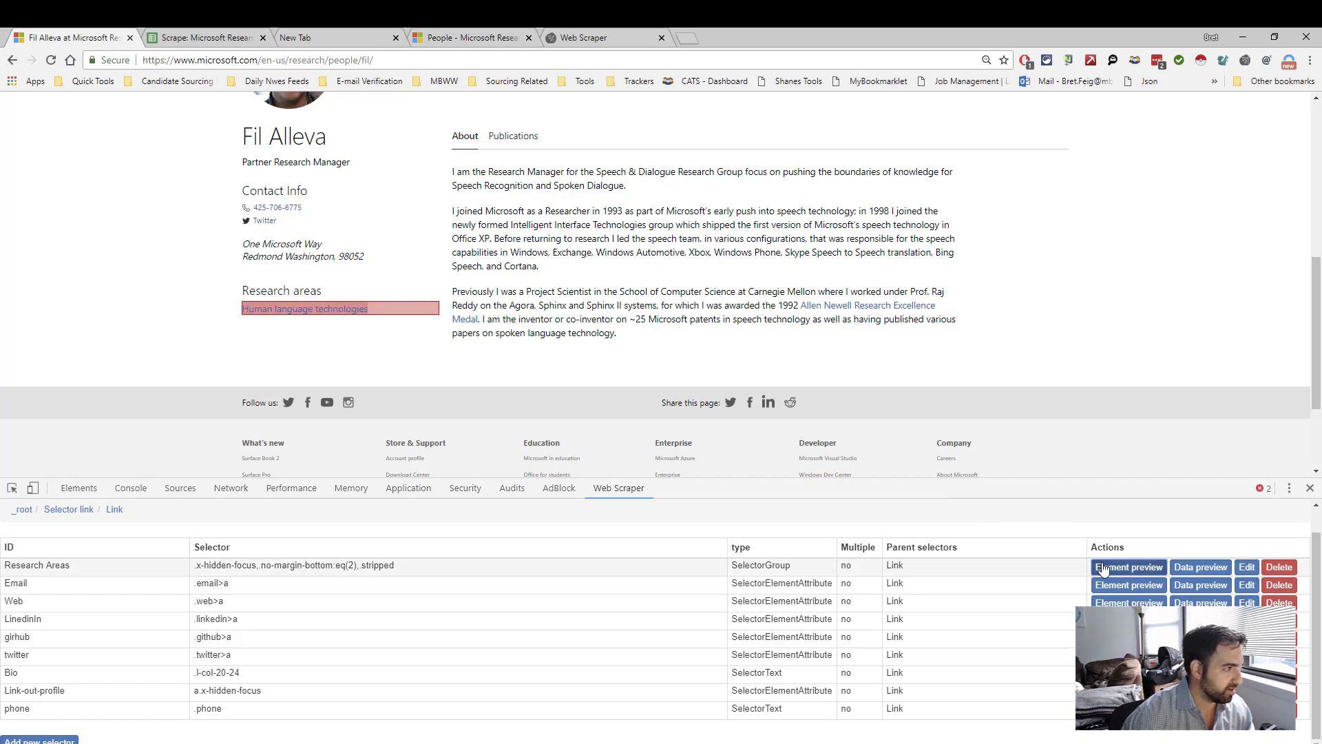
click(1103, 568)
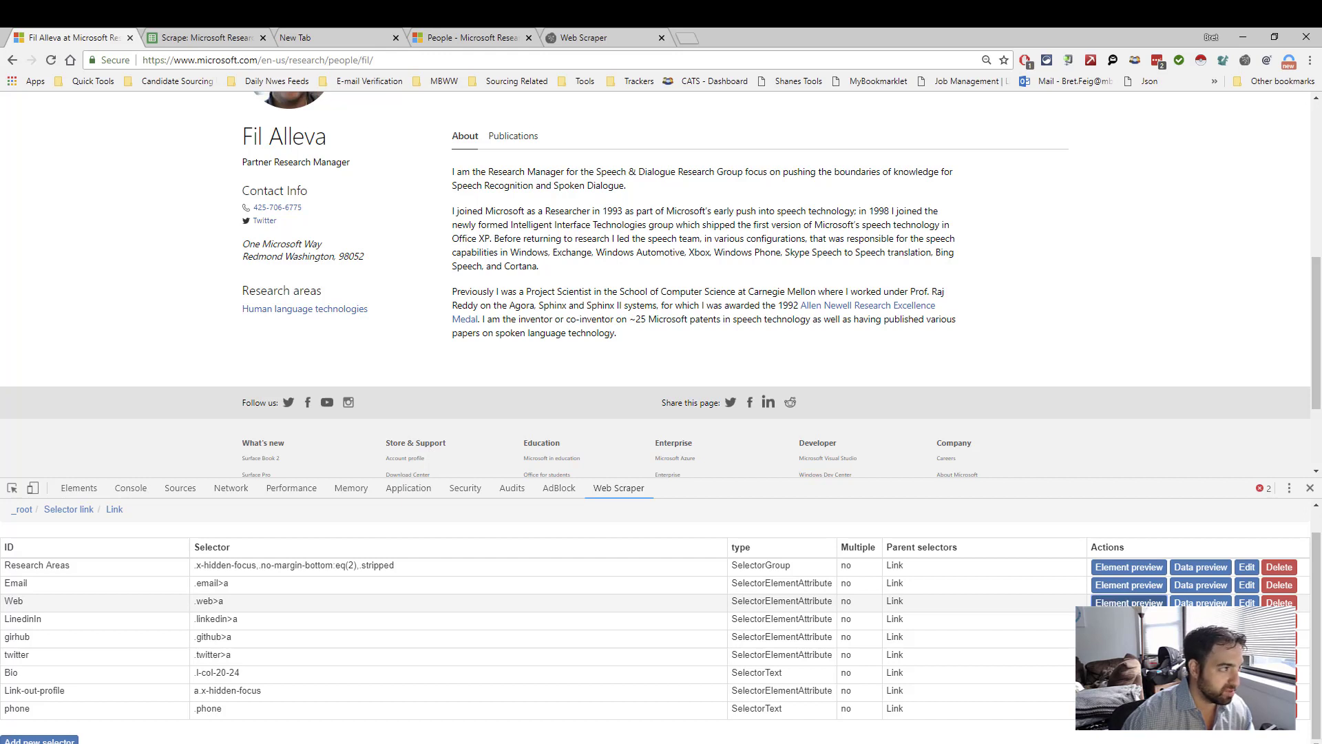
click(1103, 617)
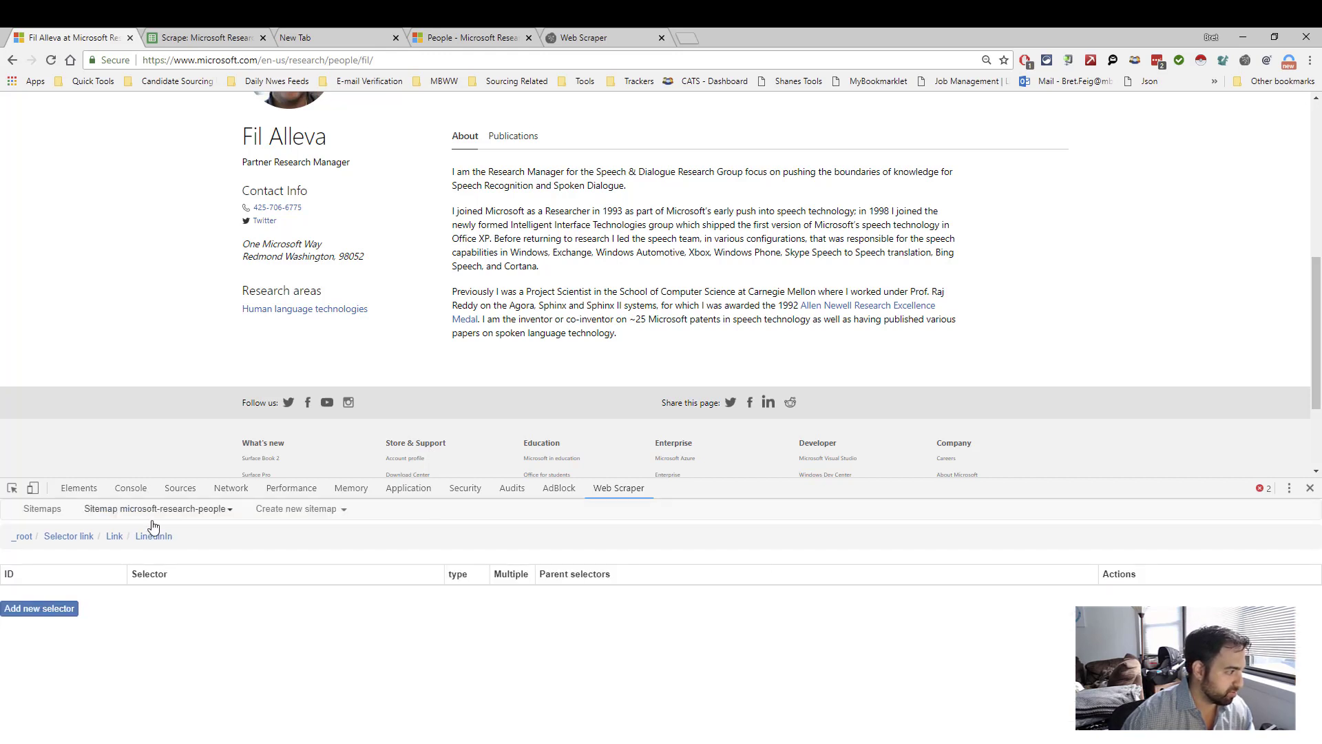
click(114, 537)
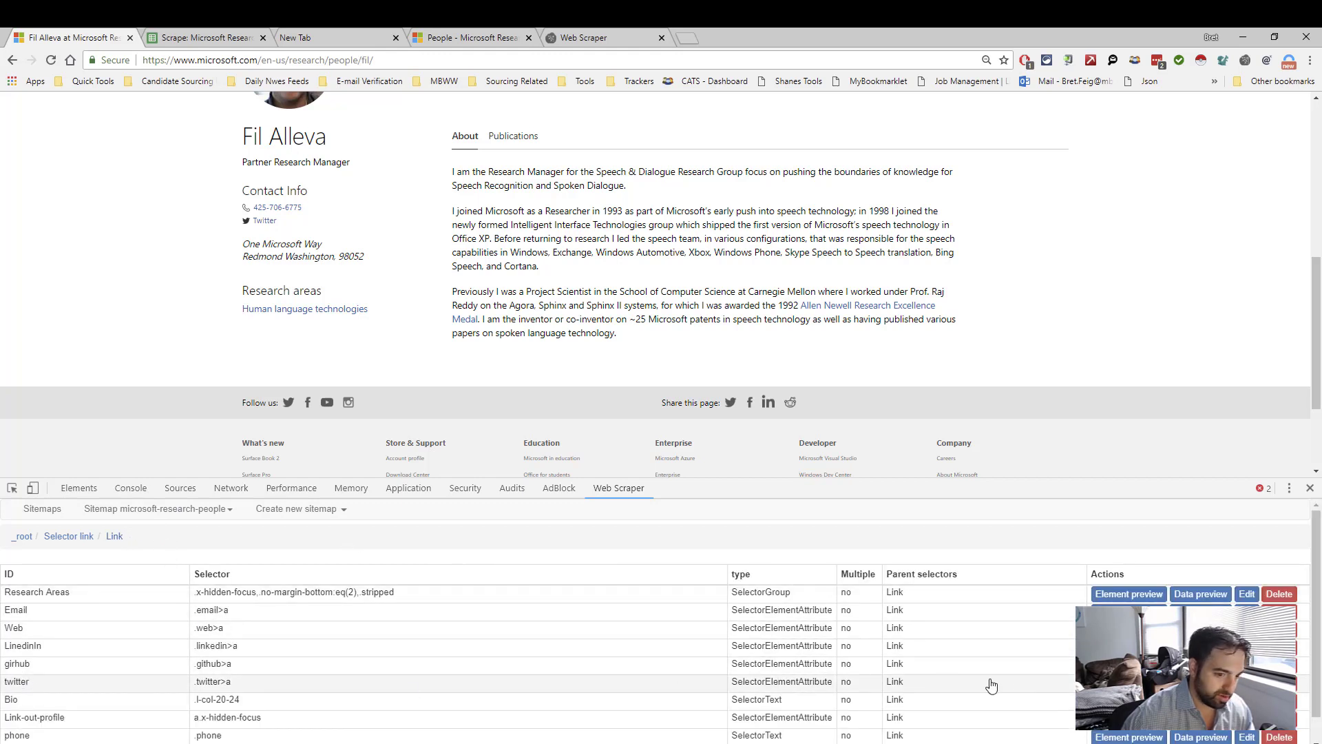
- Toggle element previews for the twitter and Bio selectors on this profile
click(1130, 682)
click(1129, 683)
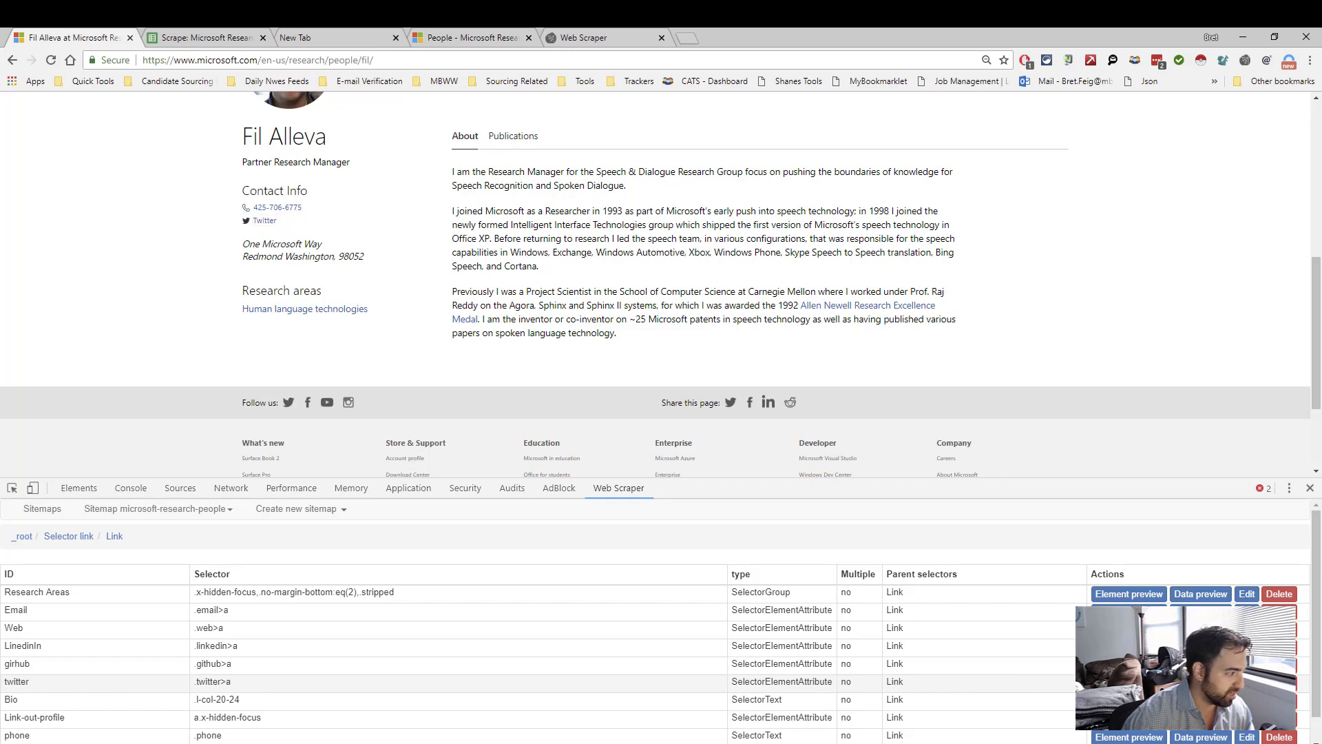
click(1130, 700)
click(1130, 700)
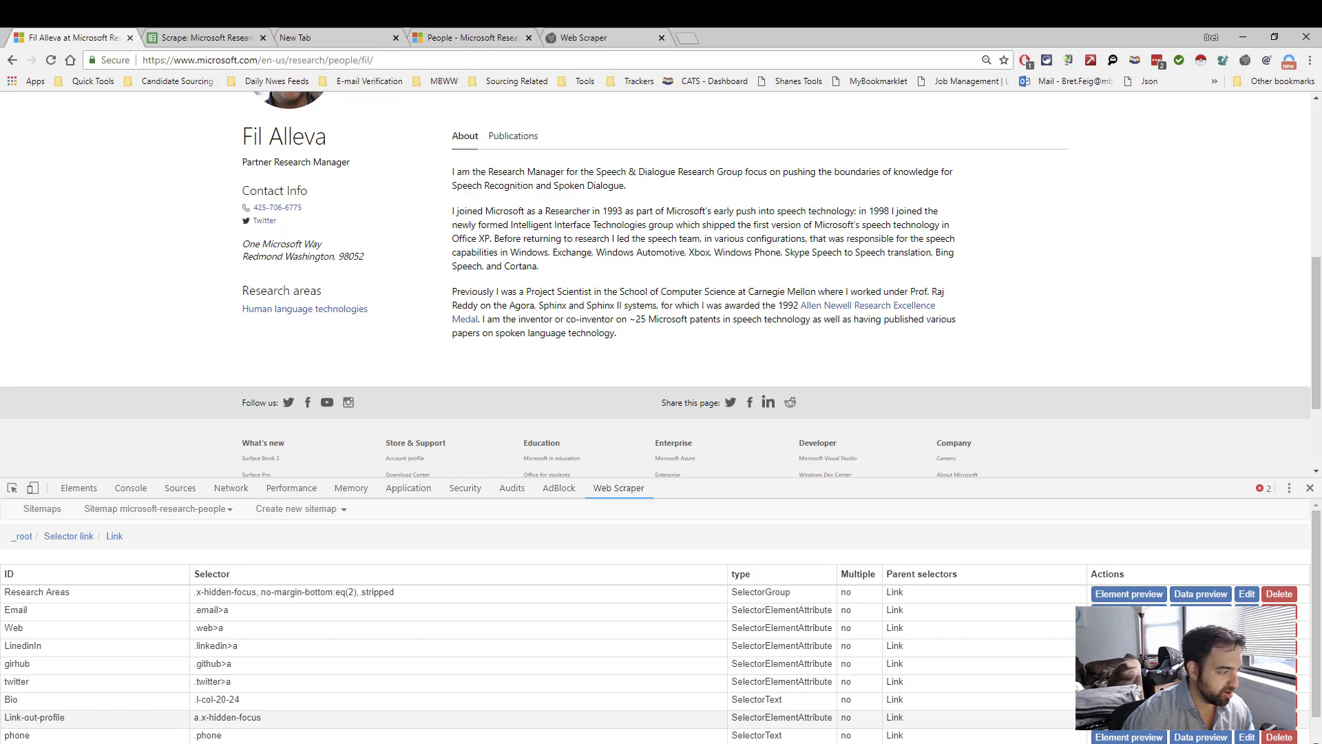
- Preview the phone selector's matched element, review its settings without saving, and look over the profile's contact details
click(1130, 737)
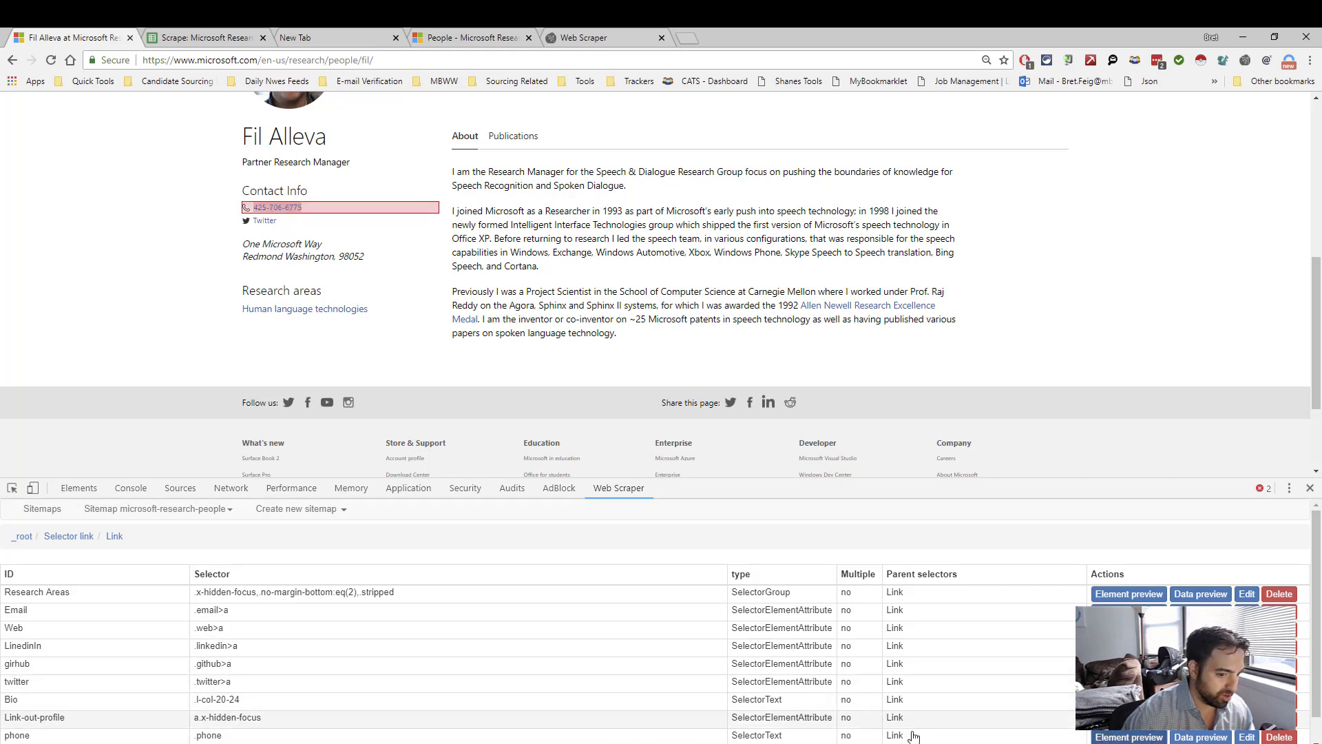
click(1245, 736)
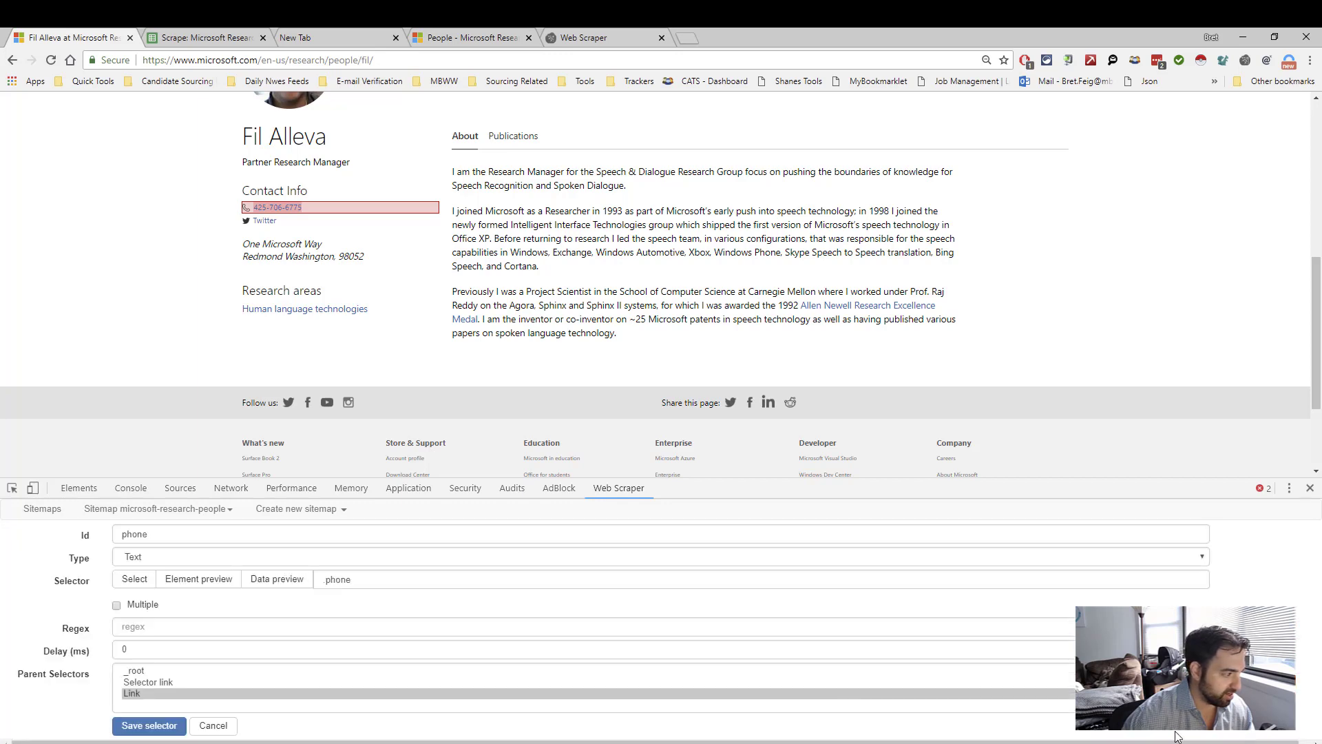
click(216, 726)
scroll(406, 516, down, 1)
scroll(407, 516, down, 1)
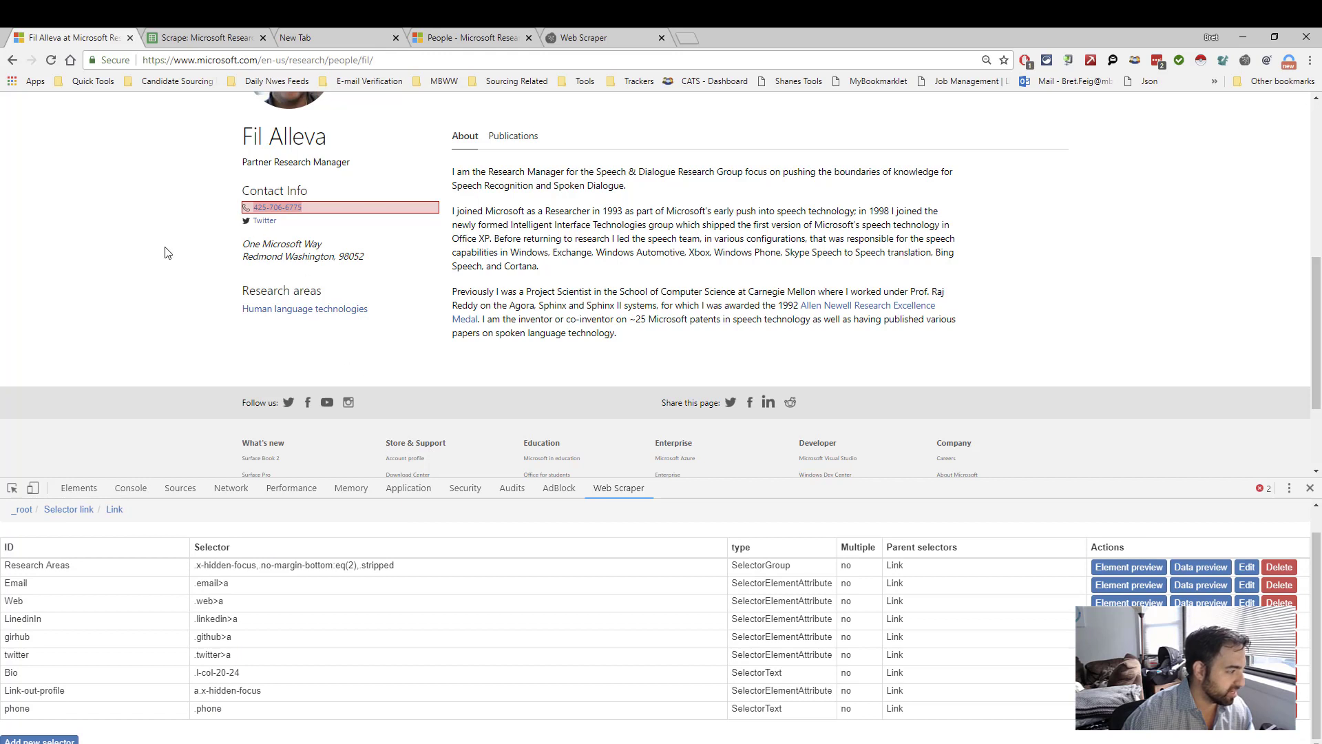
scroll(363, 292, up, 1)
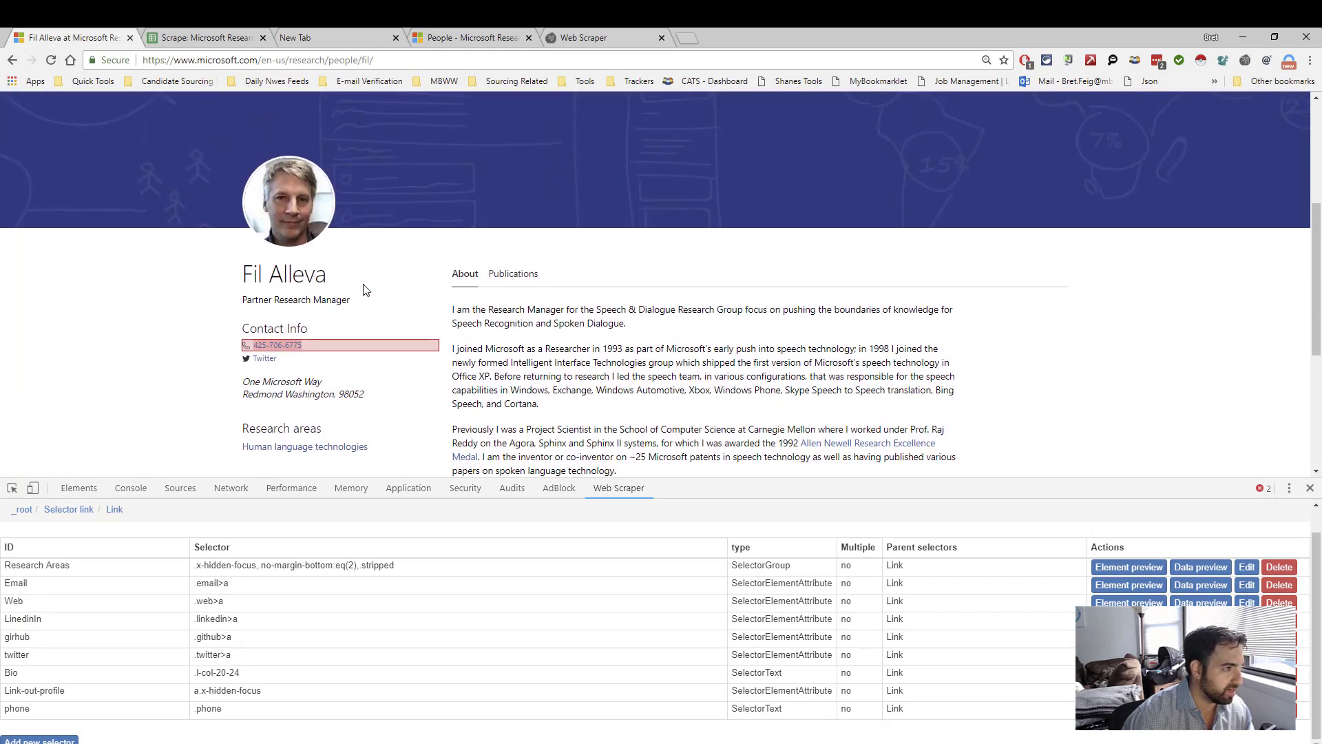
scroll(363, 292, down, 1)
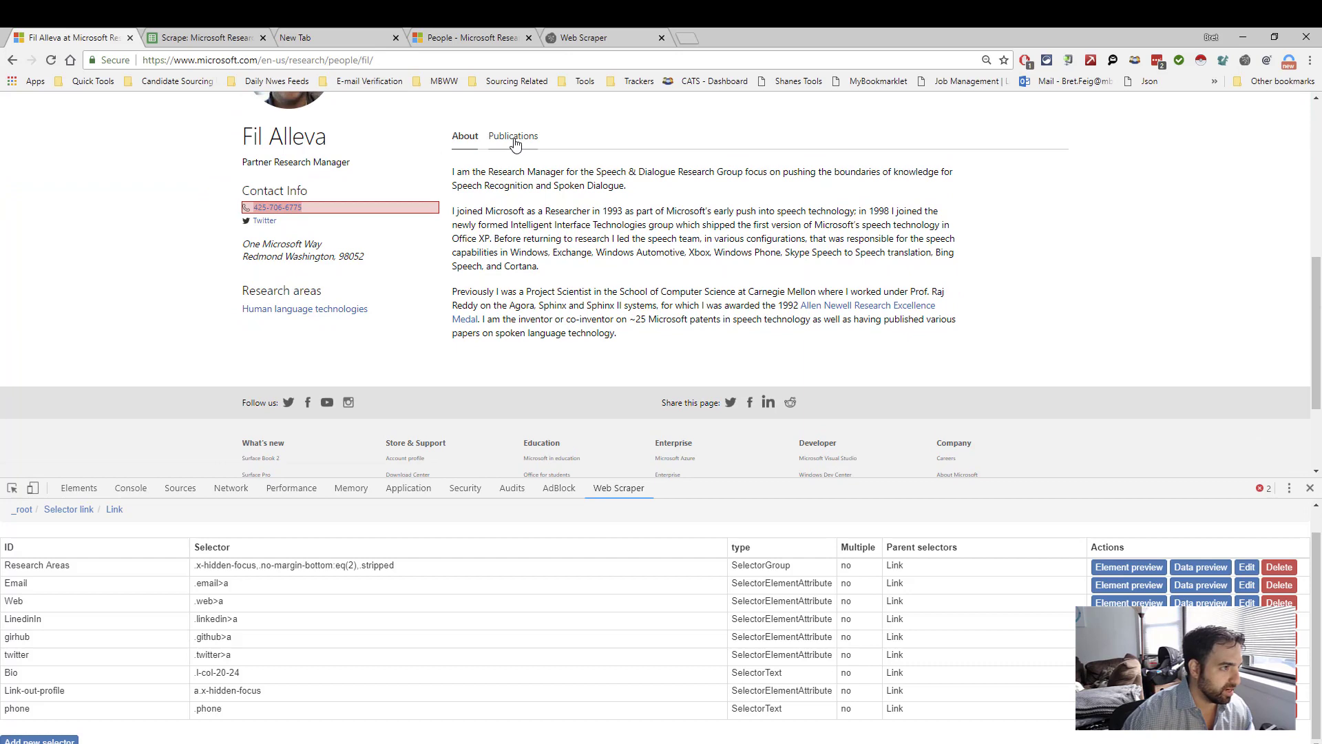
- Check the profile's Publications and About sections, and review the Research Areas selector's settings without saving
click(515, 141)
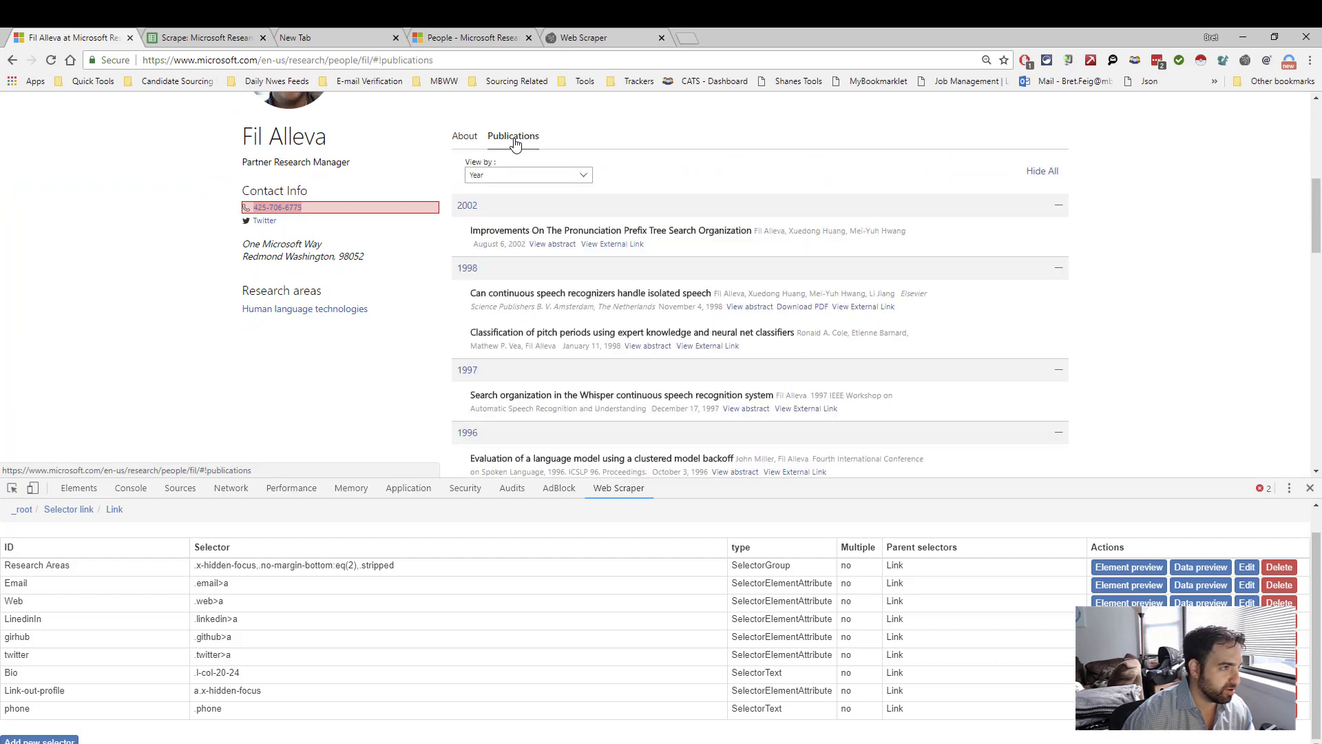
click(459, 140)
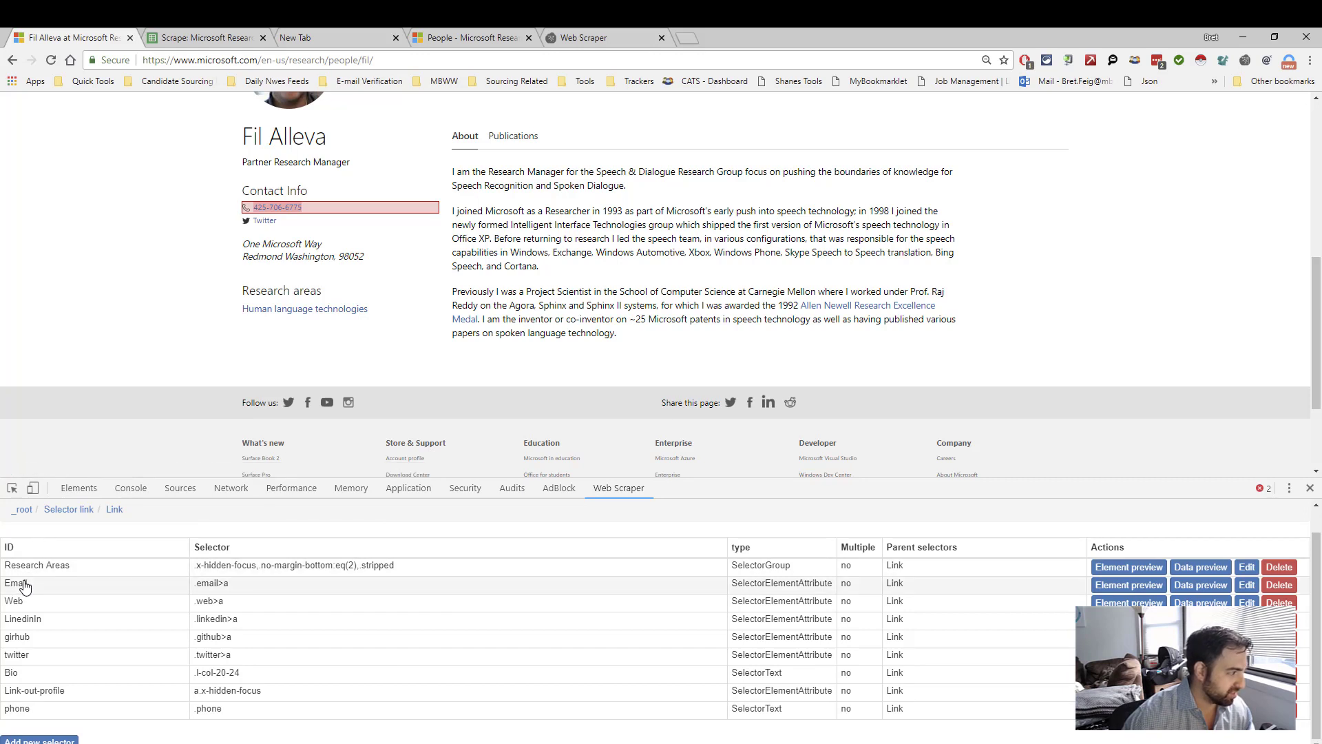
click(1246, 567)
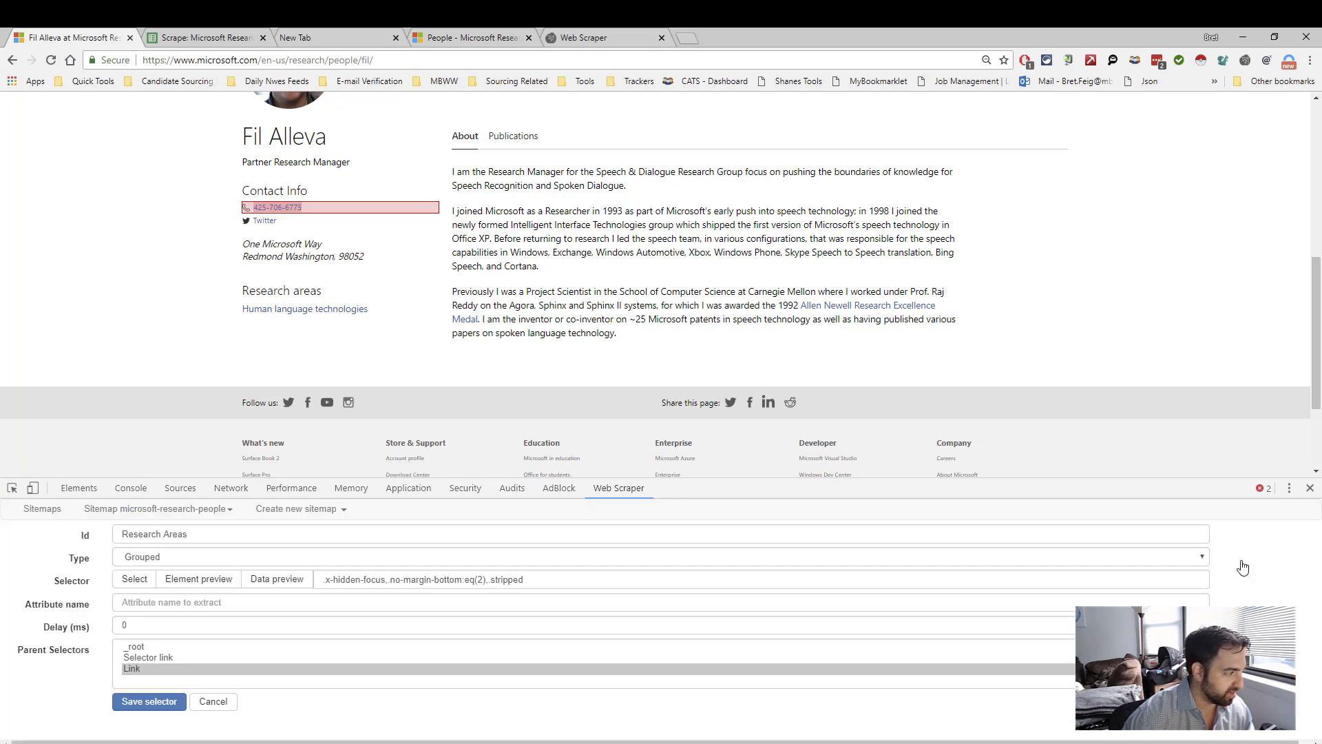
double_click(123, 626)
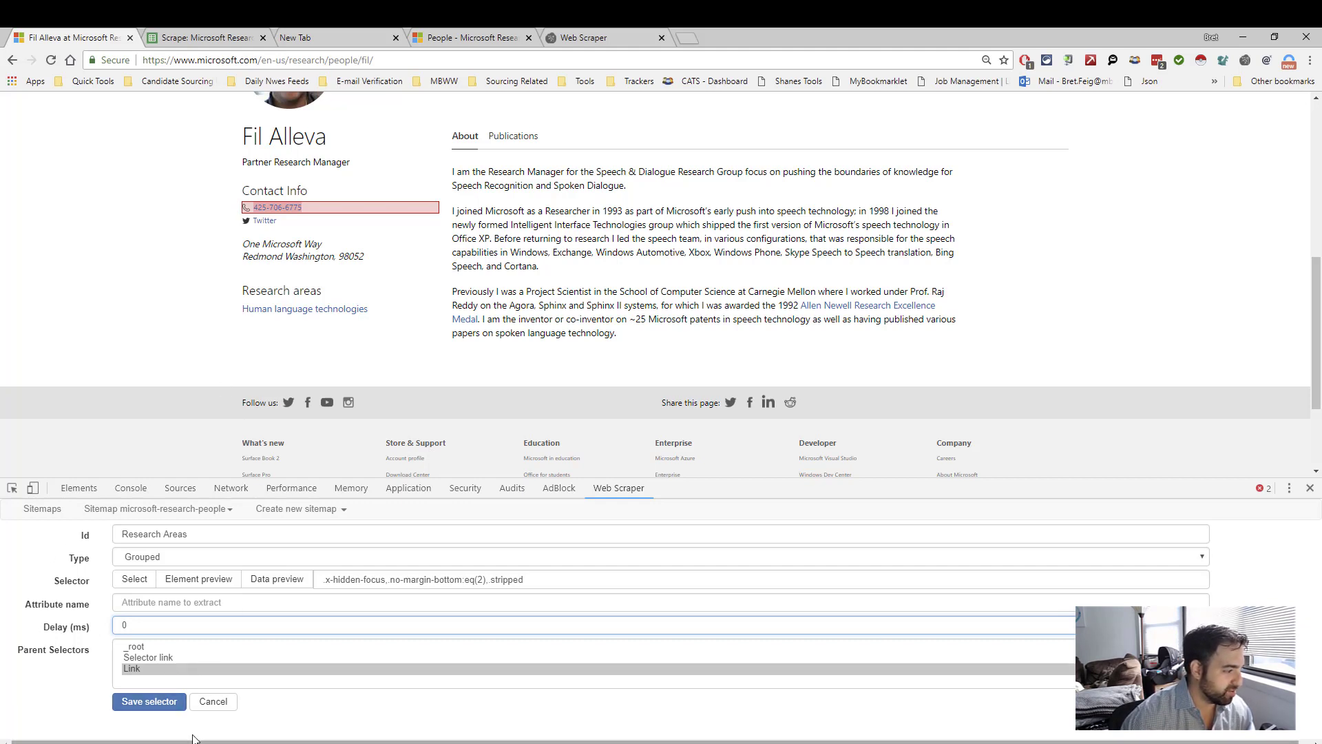
click(204, 706)
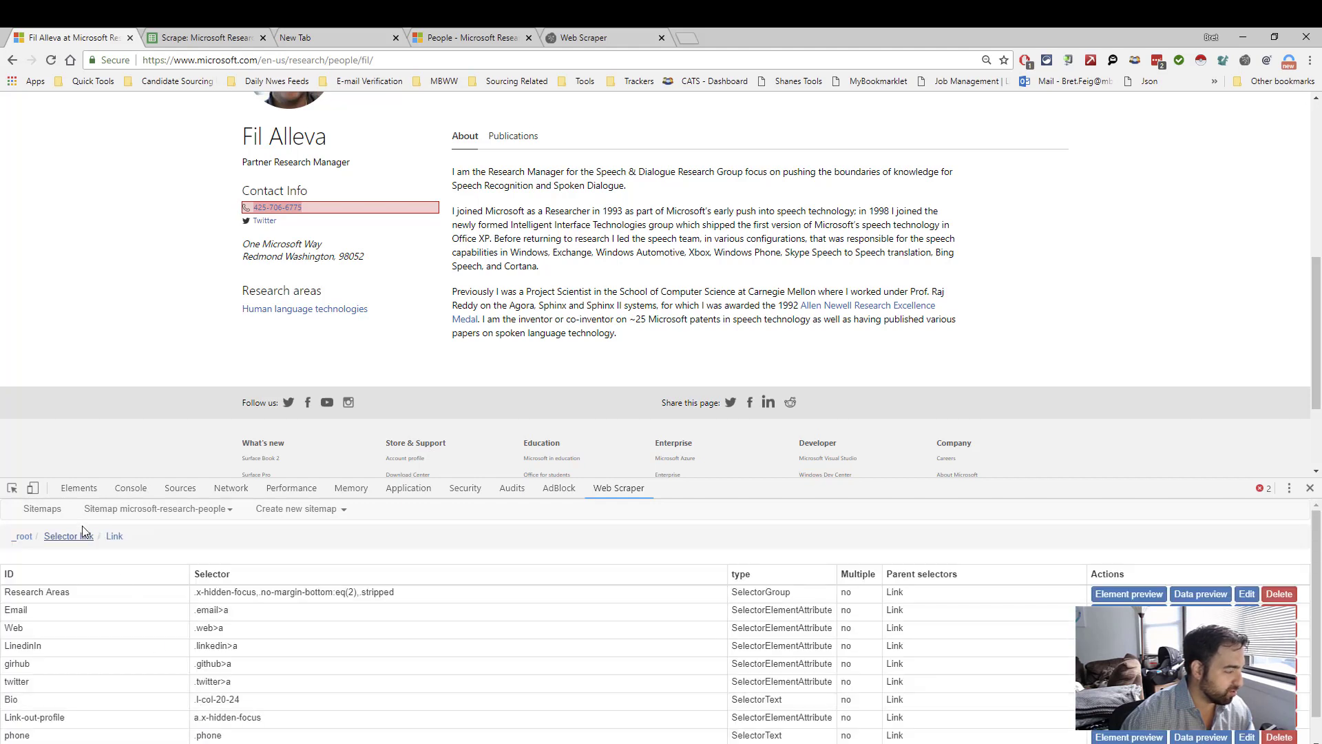
- Start scraping the microsoft-research-people sitemap with a 2000 ms request interval and a 2000 ms page load delay
click(146, 515)
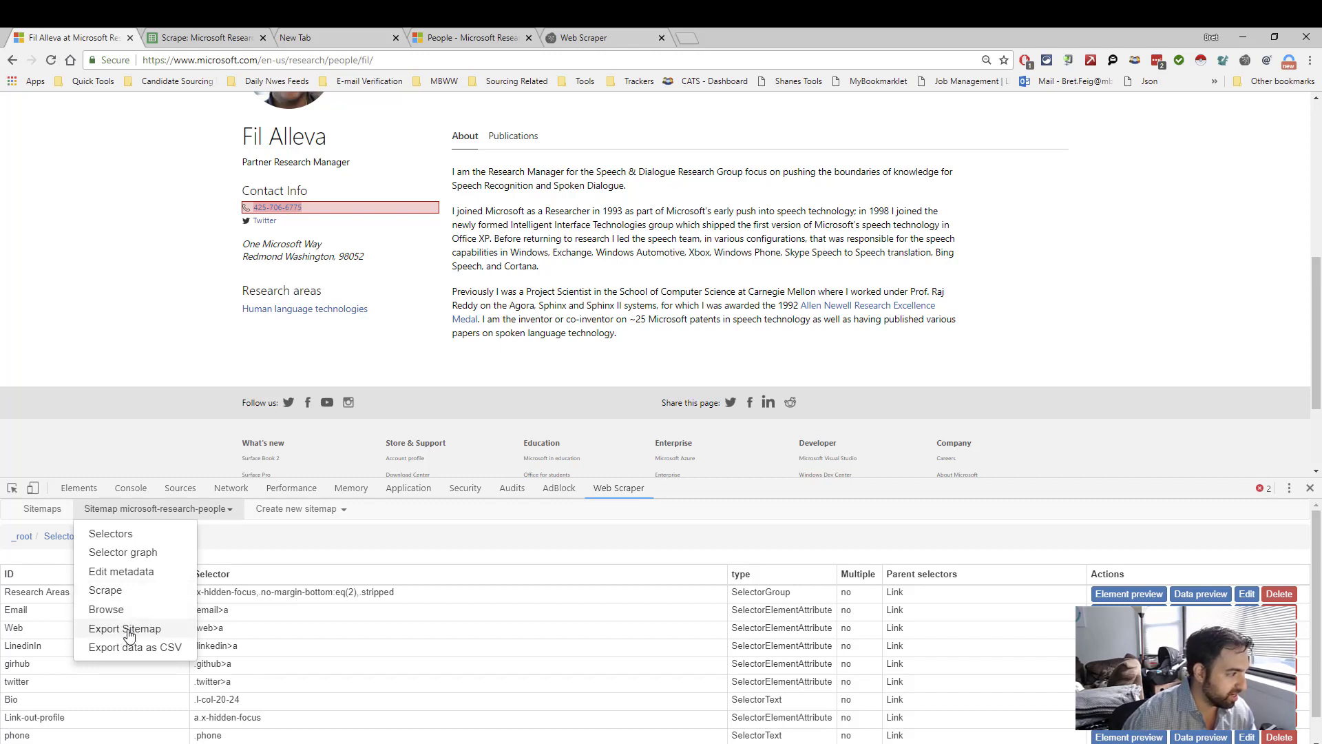
click(314, 511)
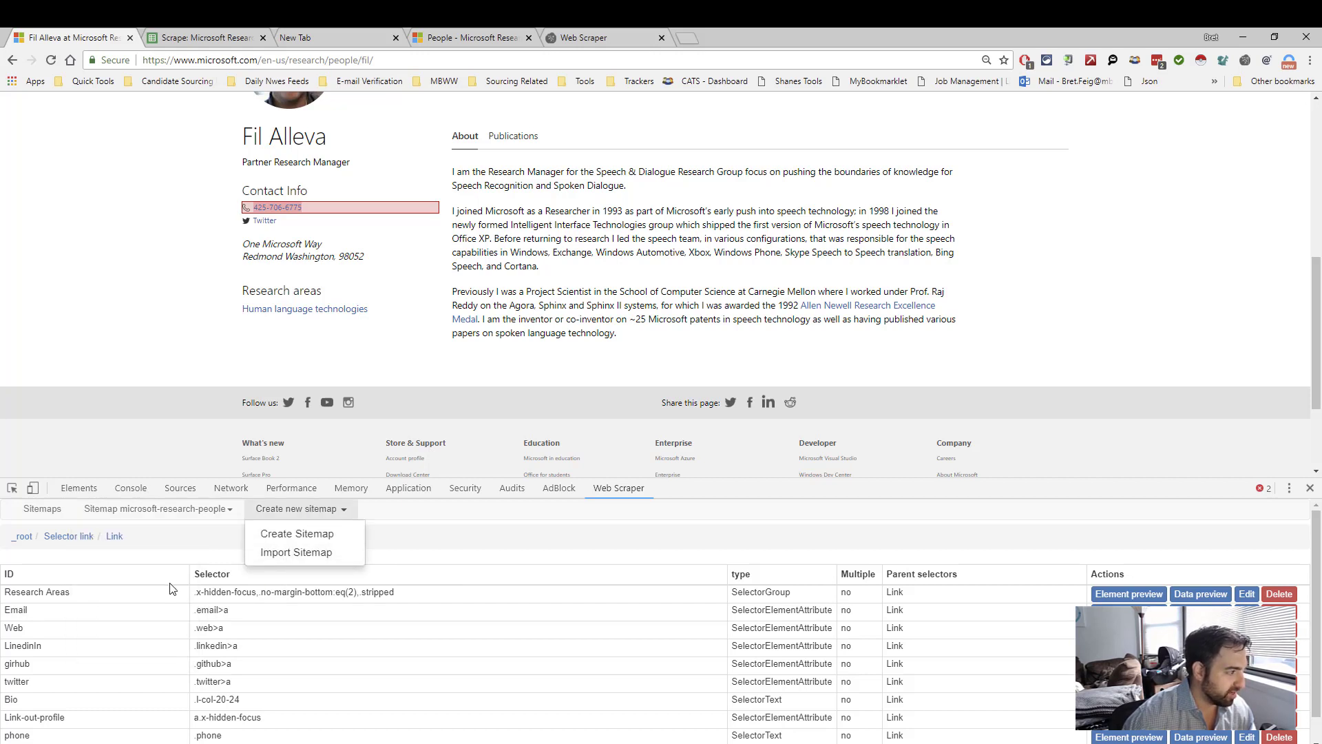
click(157, 513)
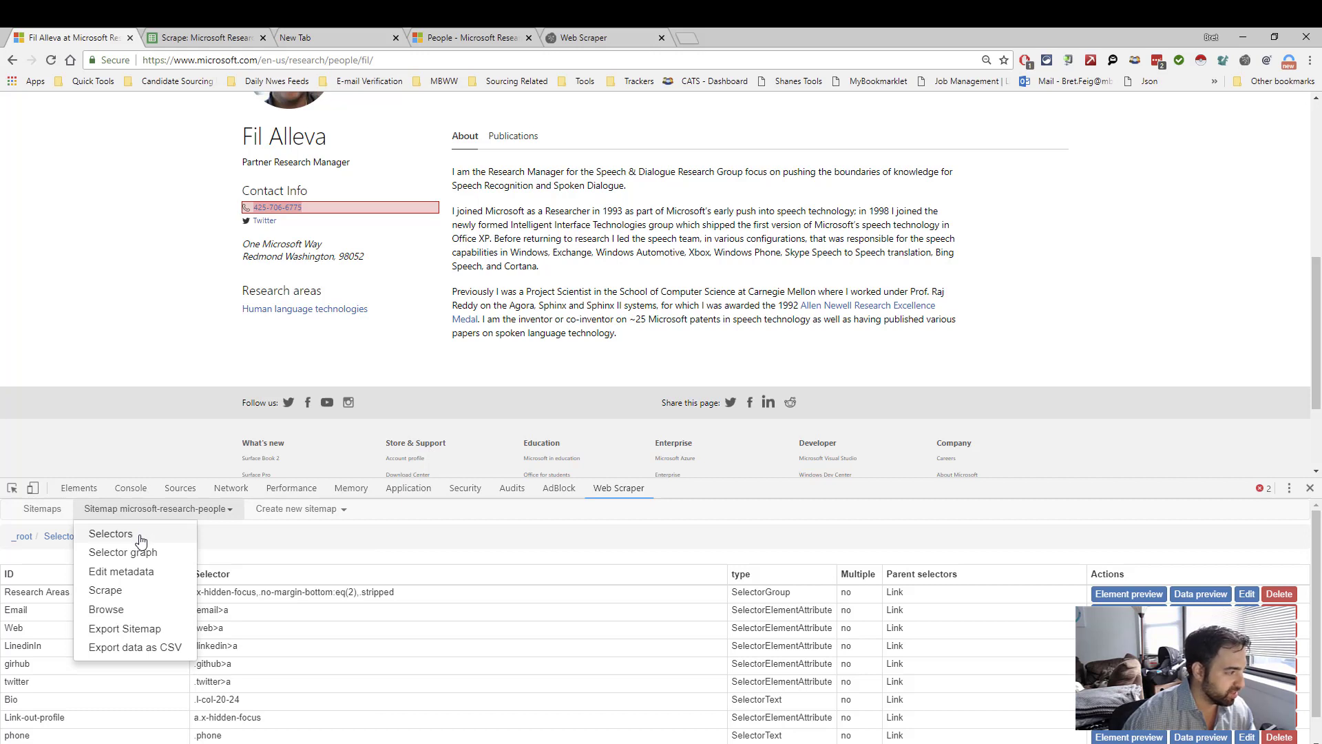
click(104, 590)
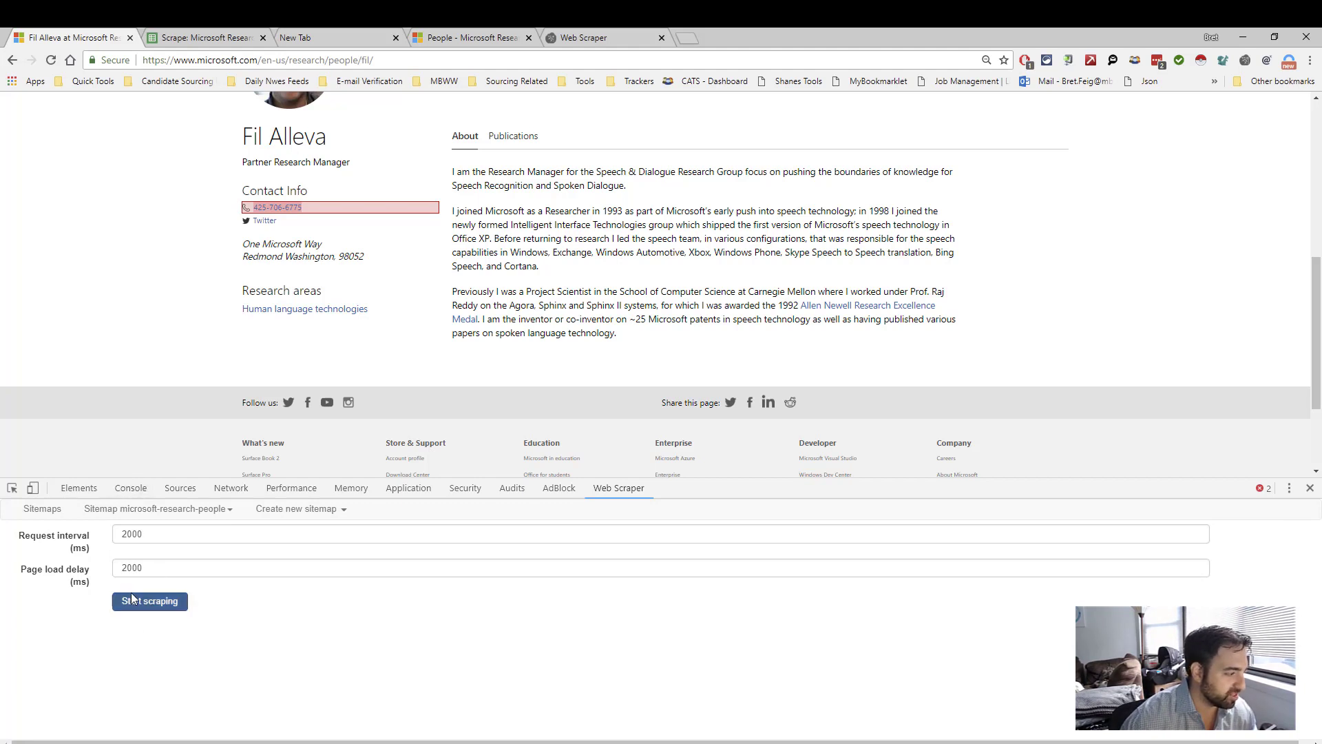
click(133, 598)
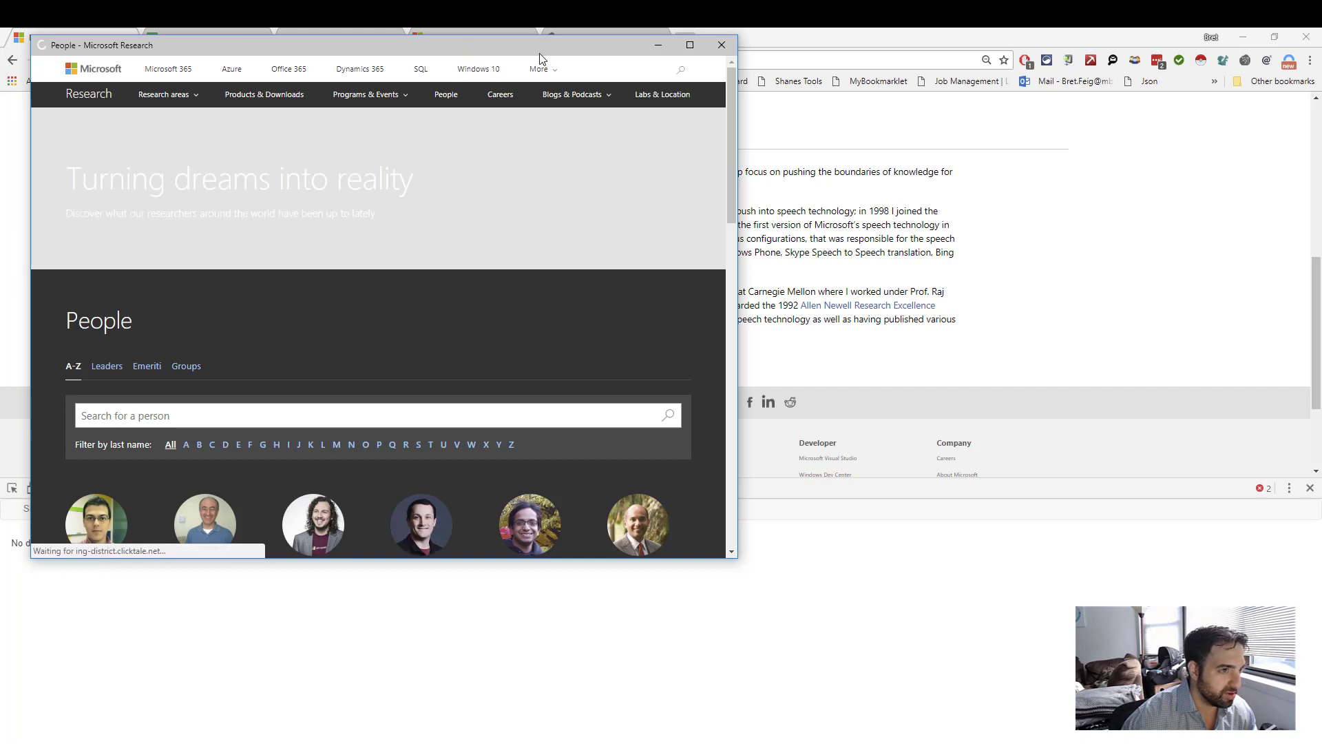
- Watch the scraper window load the full People list and open individual profiles, enlarging it for a profile and moving it aside
drag(540, 59, 1100, 147)
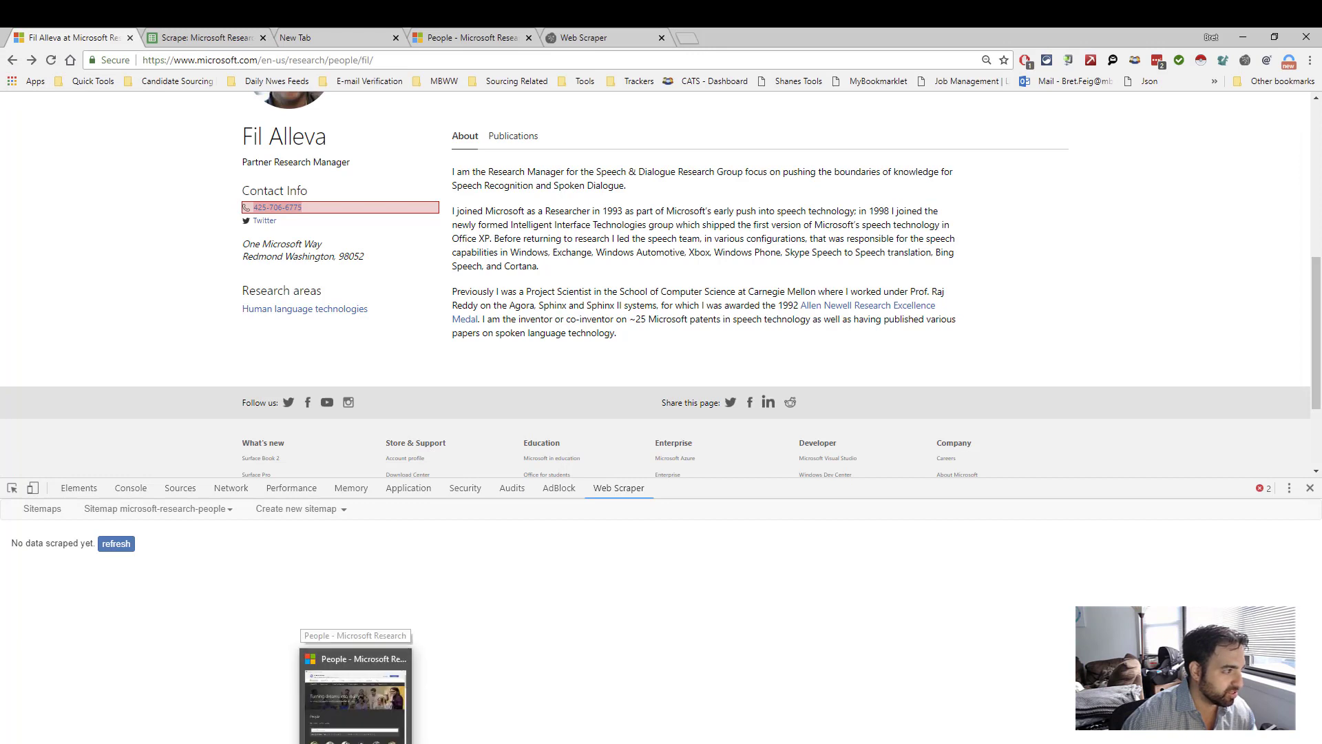
click(396, 737)
scroll(679, 511, down, 6)
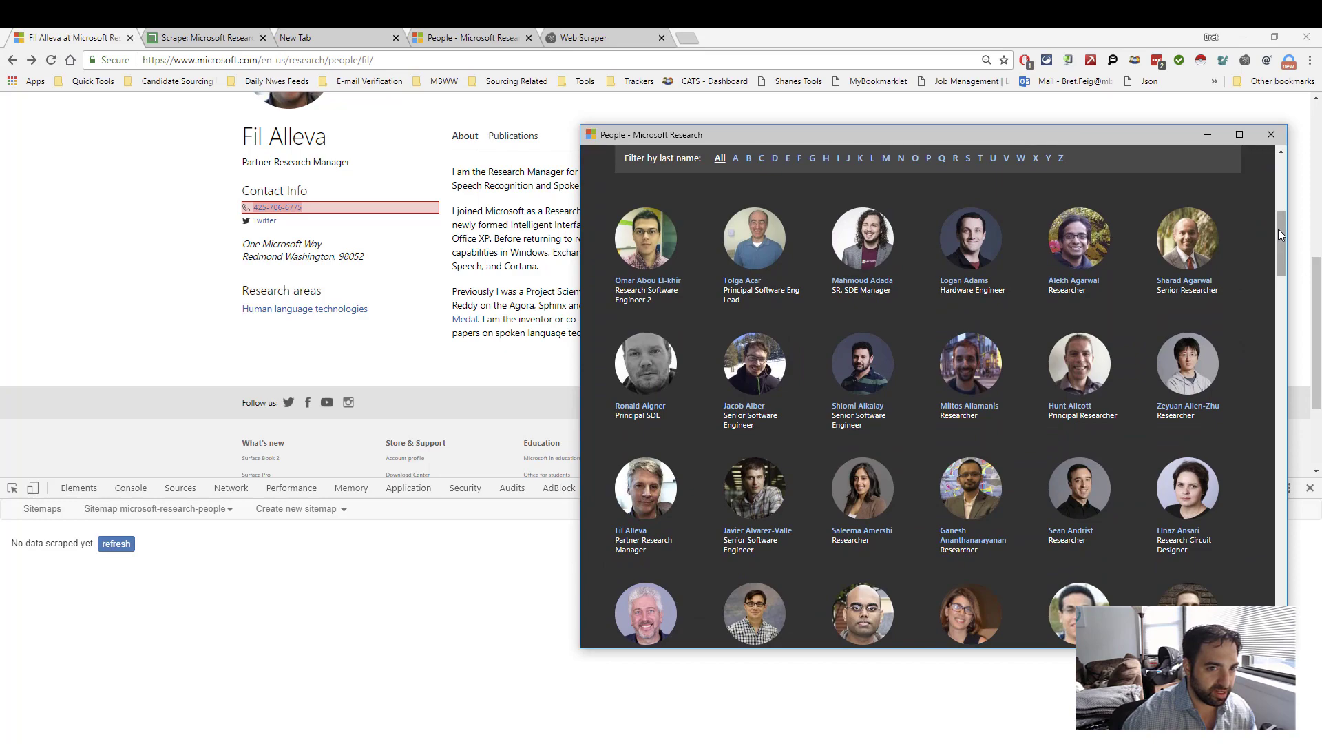
drag(1278, 234, 1265, 575)
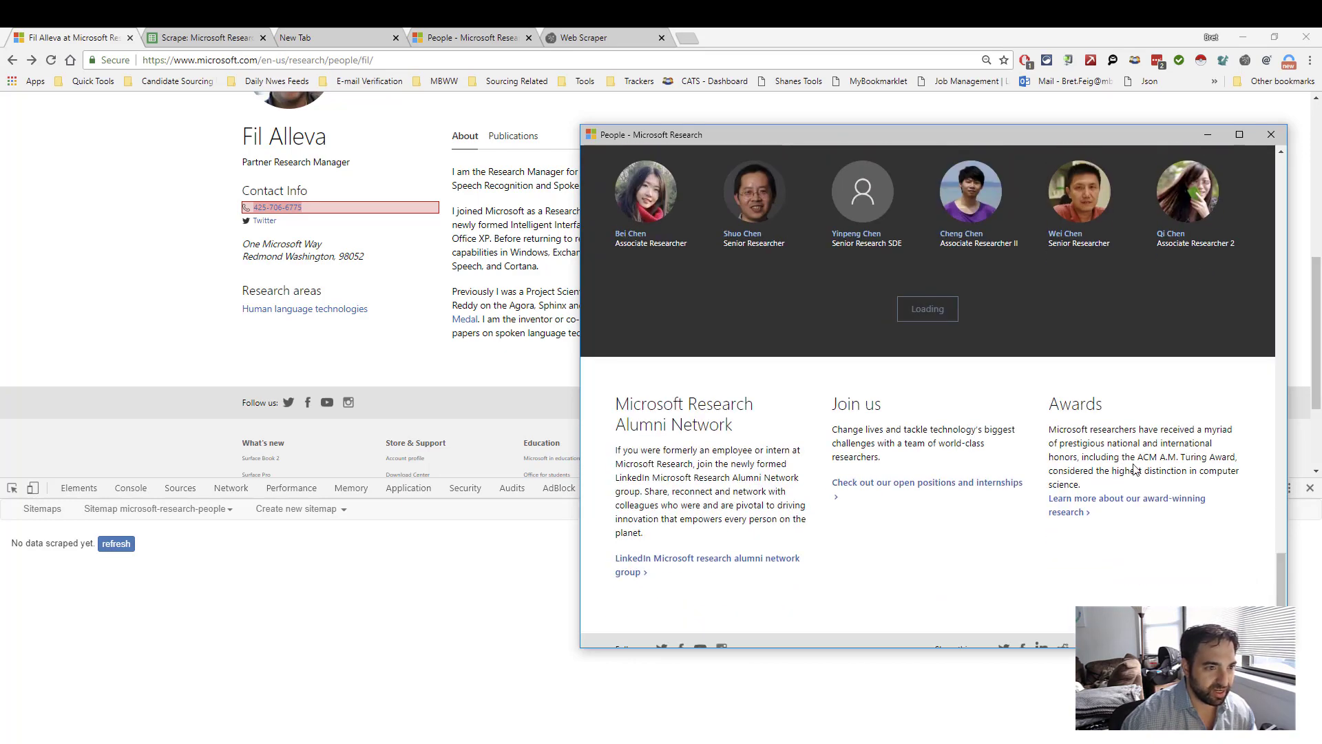
scroll(937, 362, down, 4)
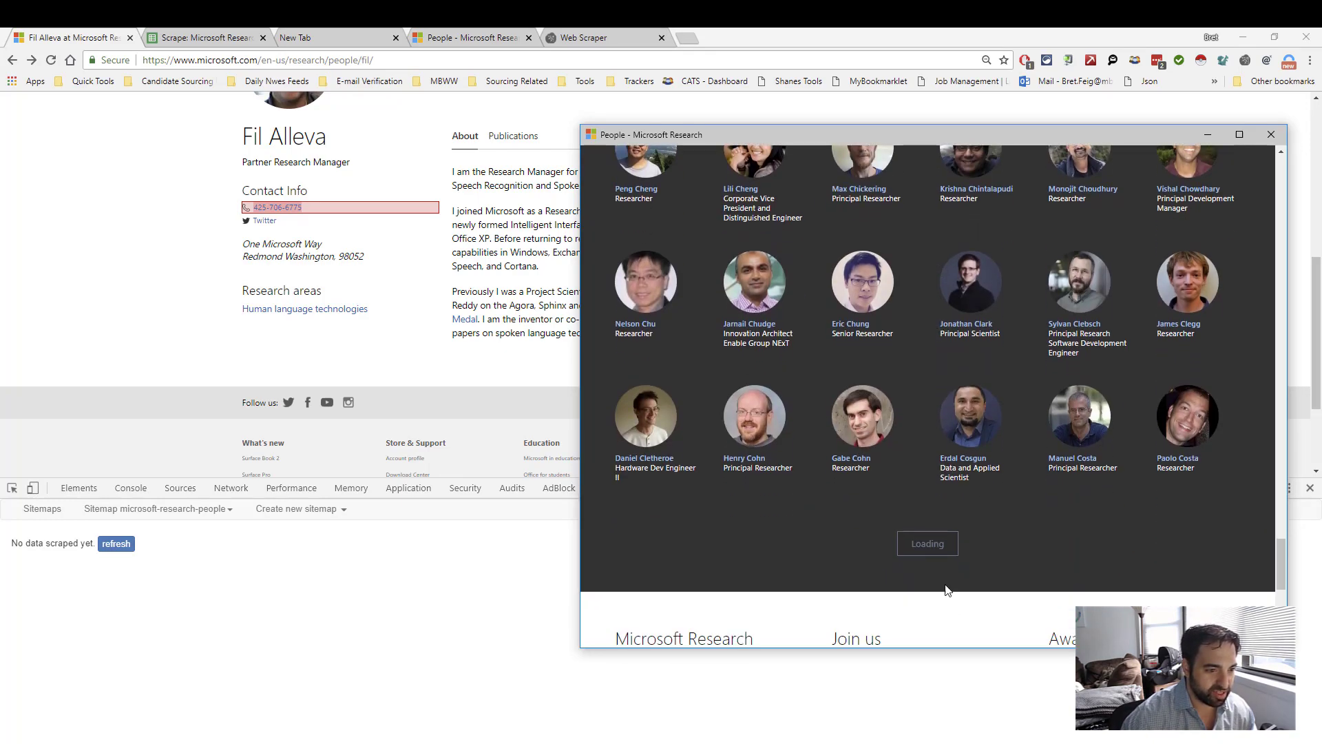
scroll(937, 586, down, 5)
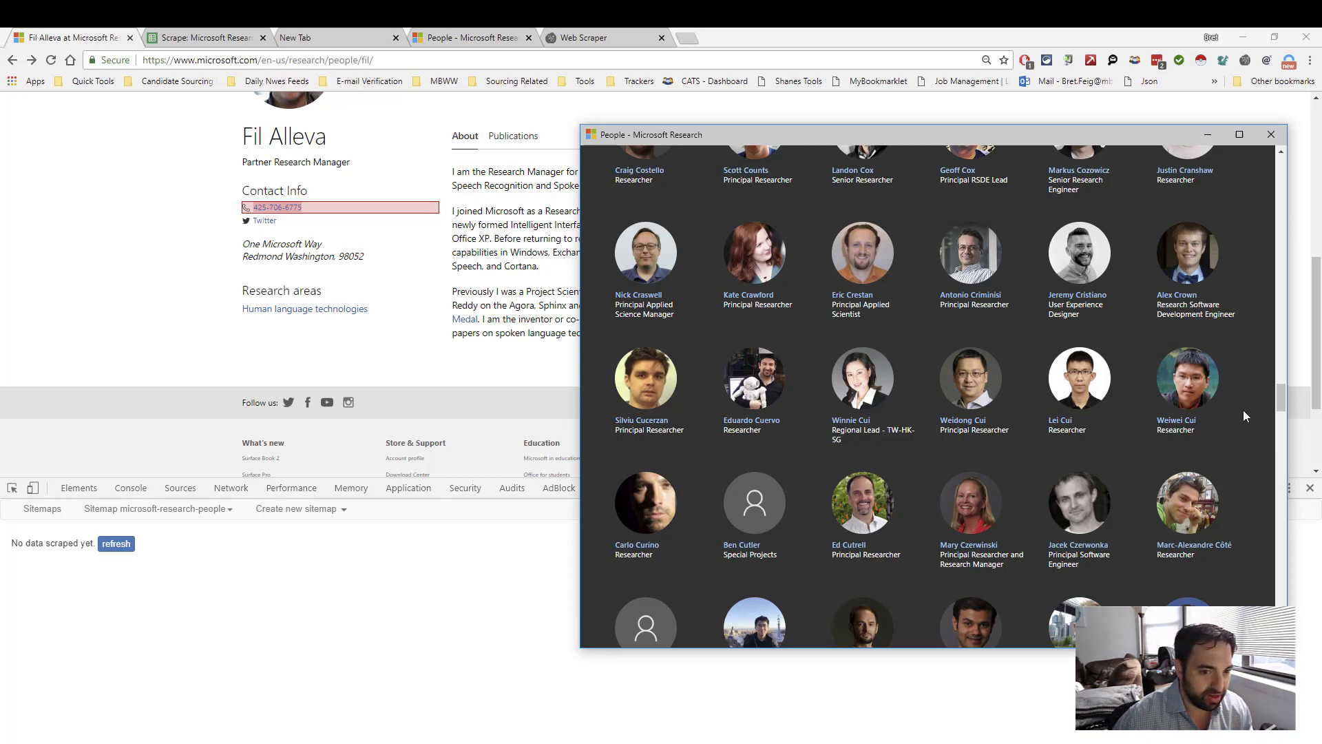
drag(1280, 391, 1297, 618)
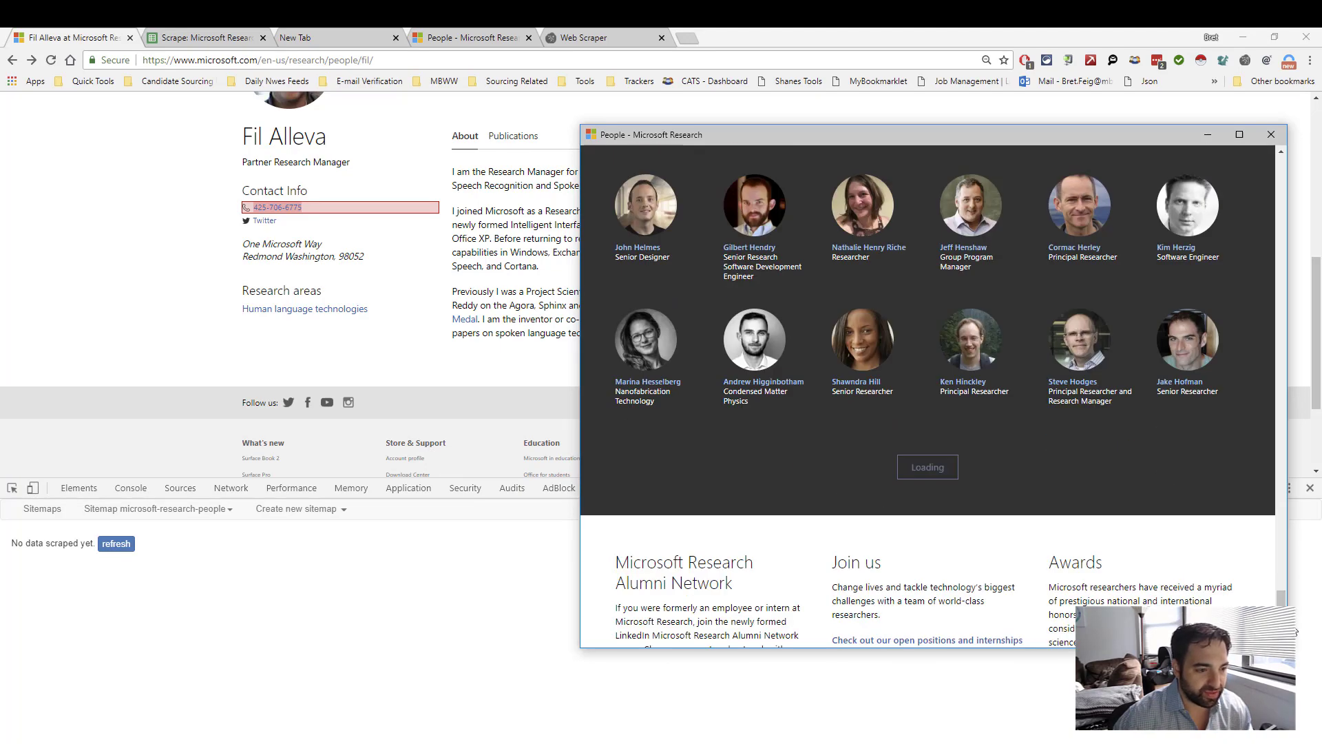
drag(1283, 590, 1285, 619)
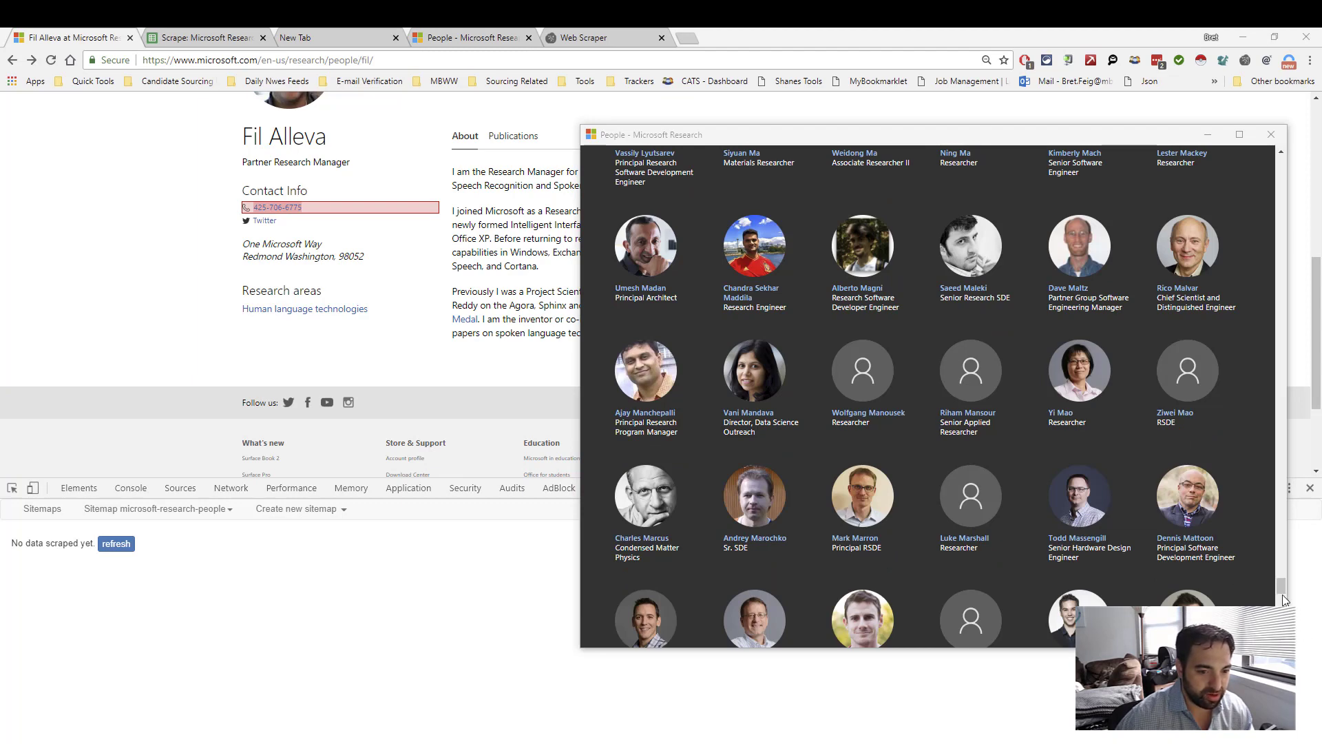
drag(1282, 602, 1284, 624)
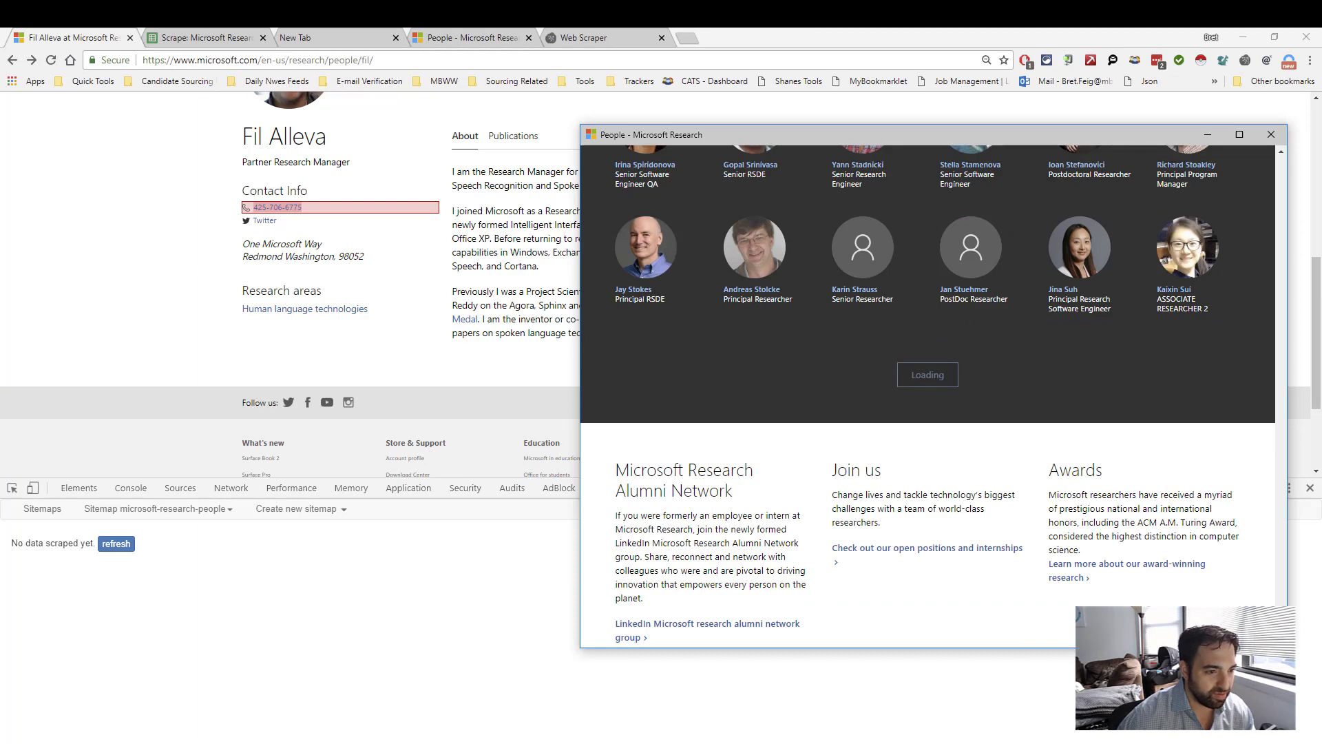
scroll(930, 386, down, 5)
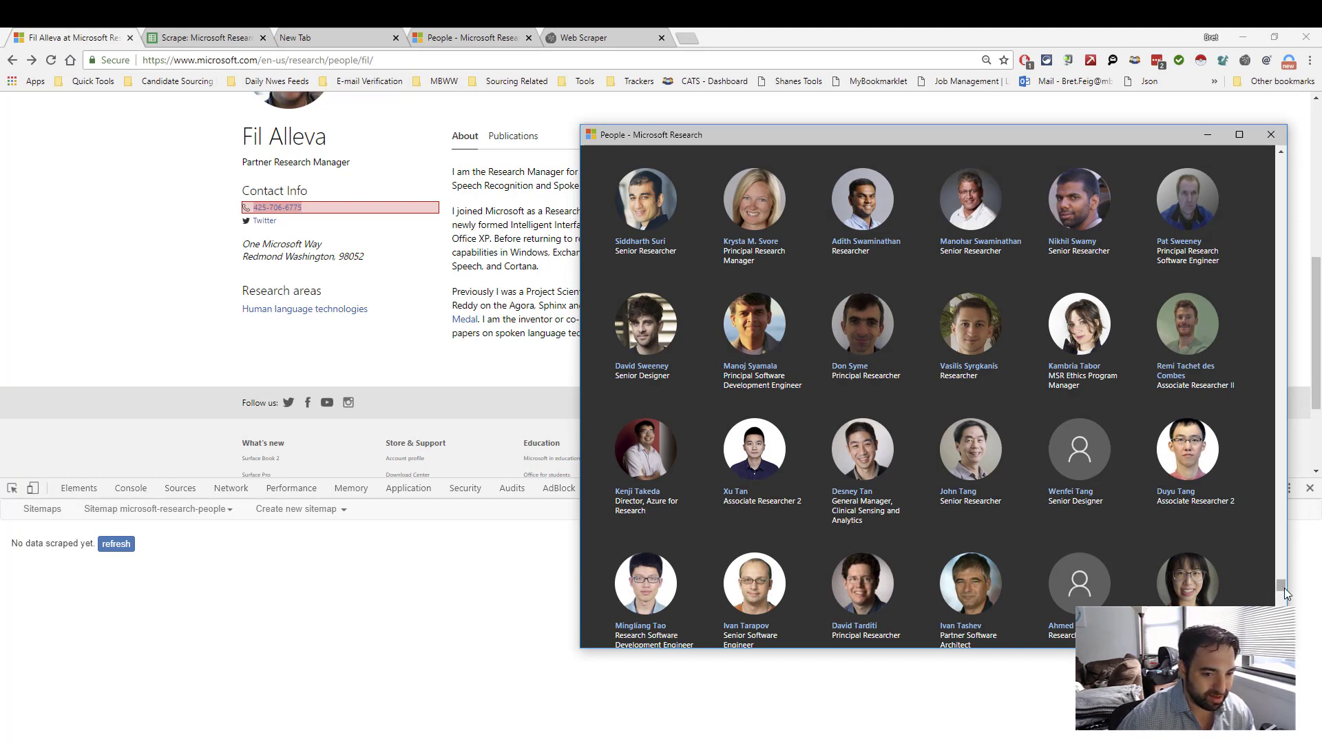
drag(1284, 588, 1285, 635)
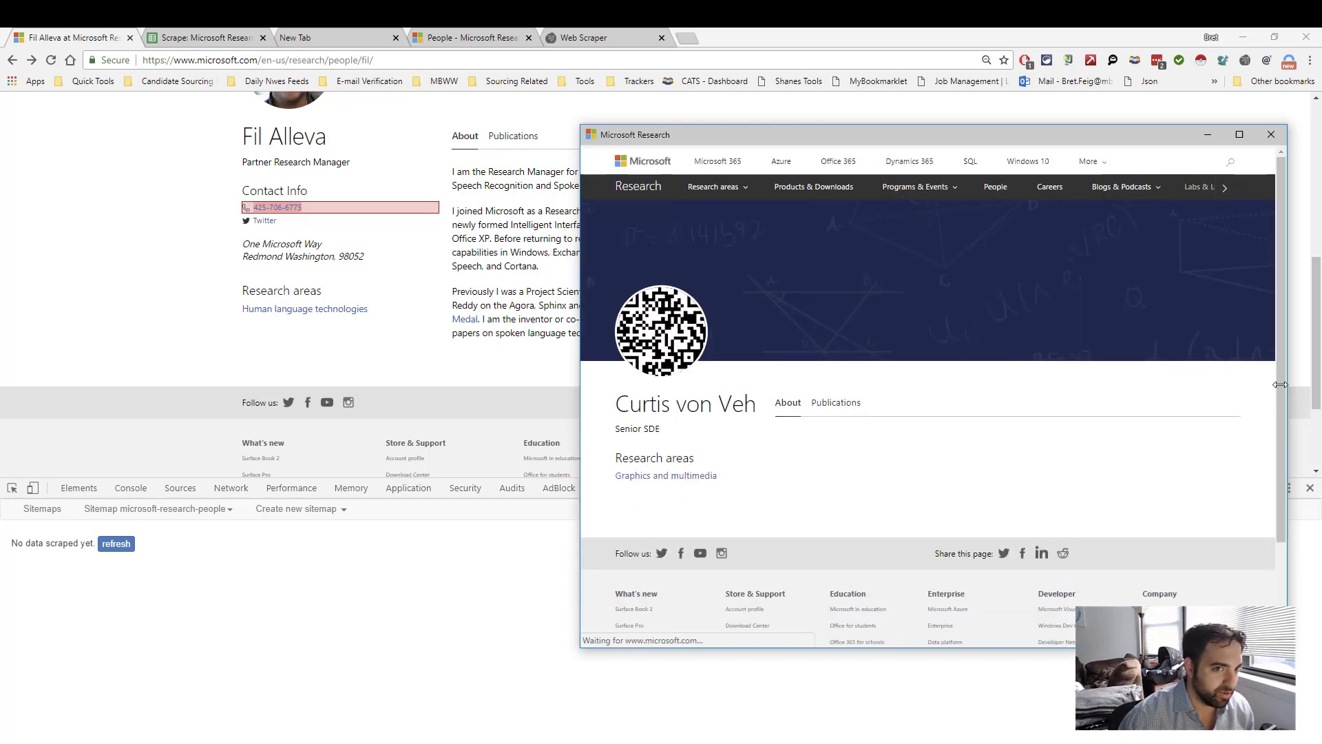
click(1239, 135)
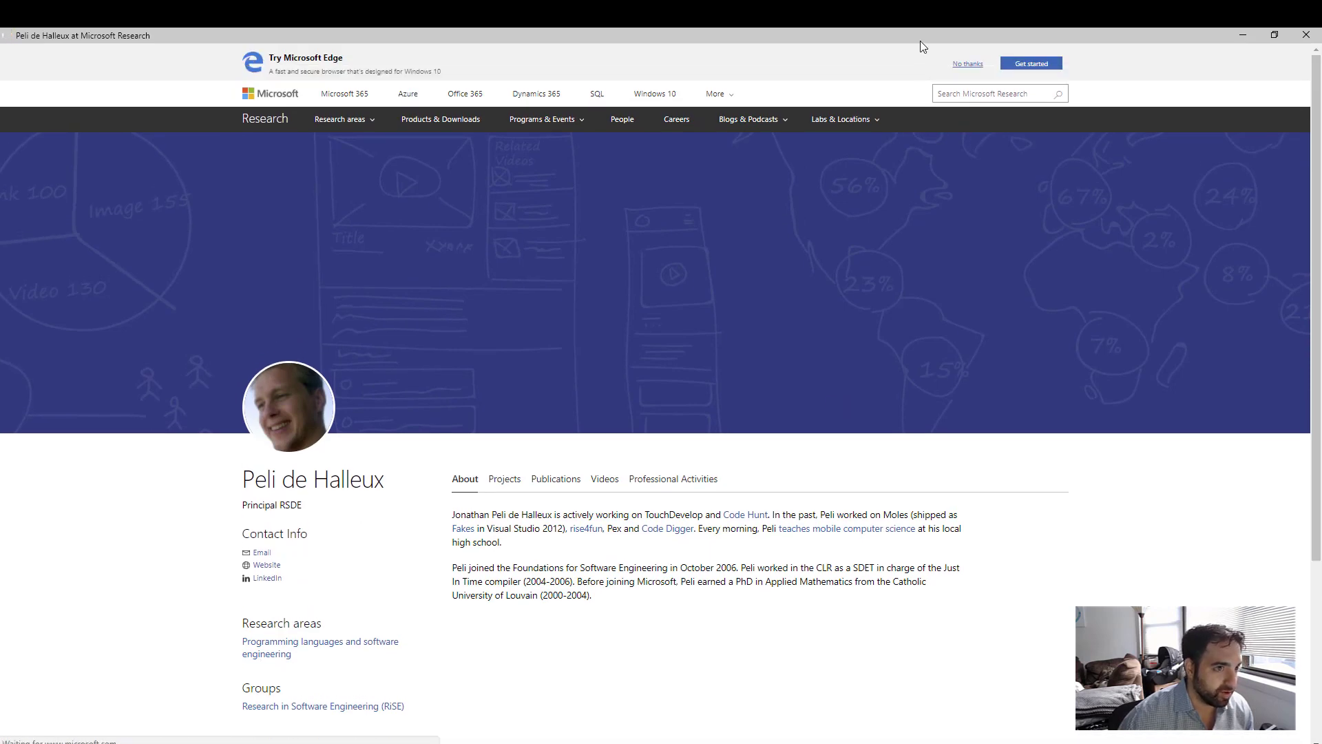
drag(915, 30, 1321, 177)
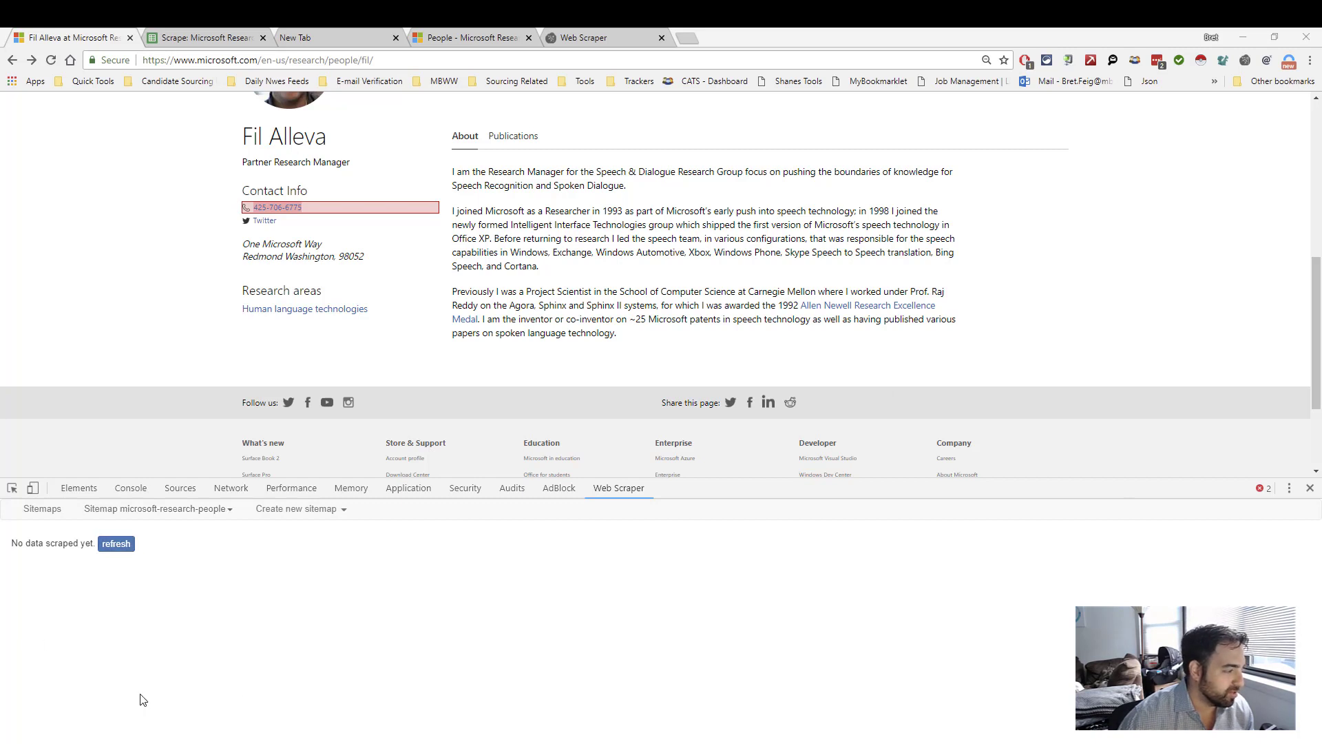
- Refresh the scraped data and look through the email, web, social, bio and phone columns down the table
click(107, 550)
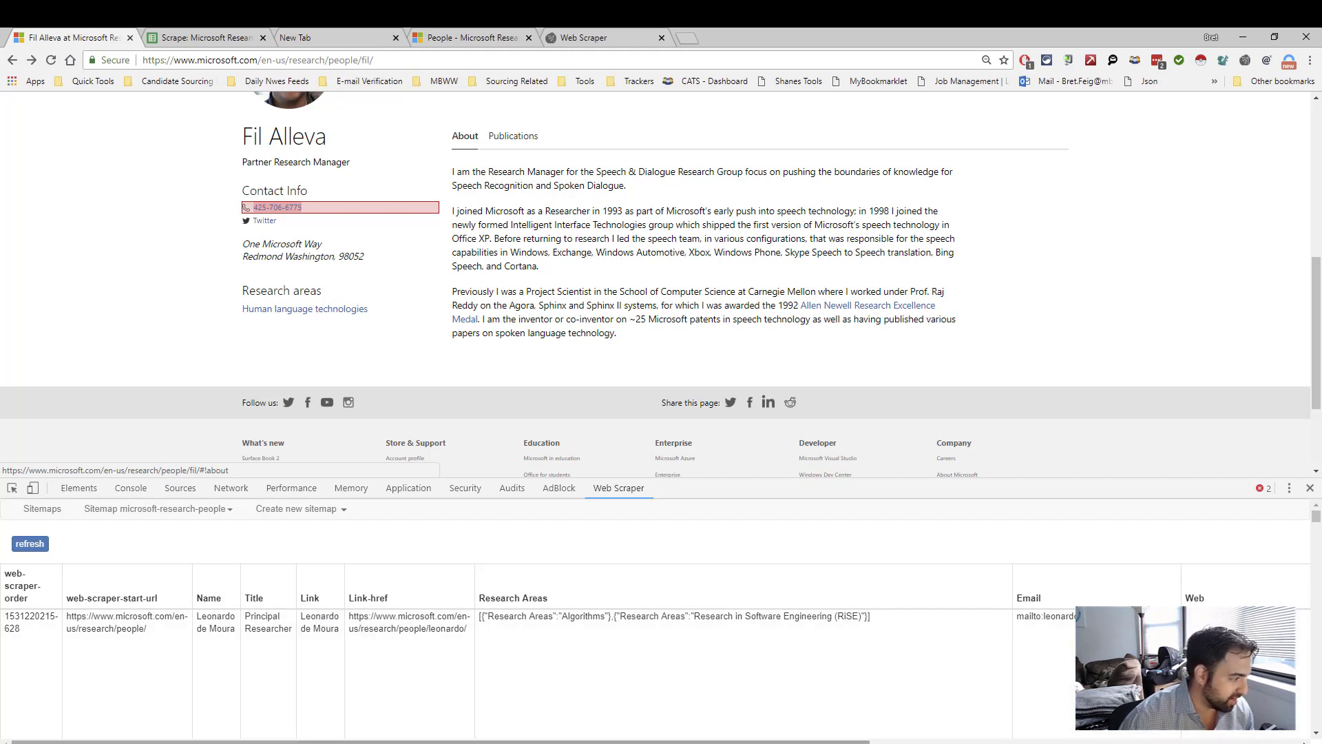
drag(525, 740, 989, 734)
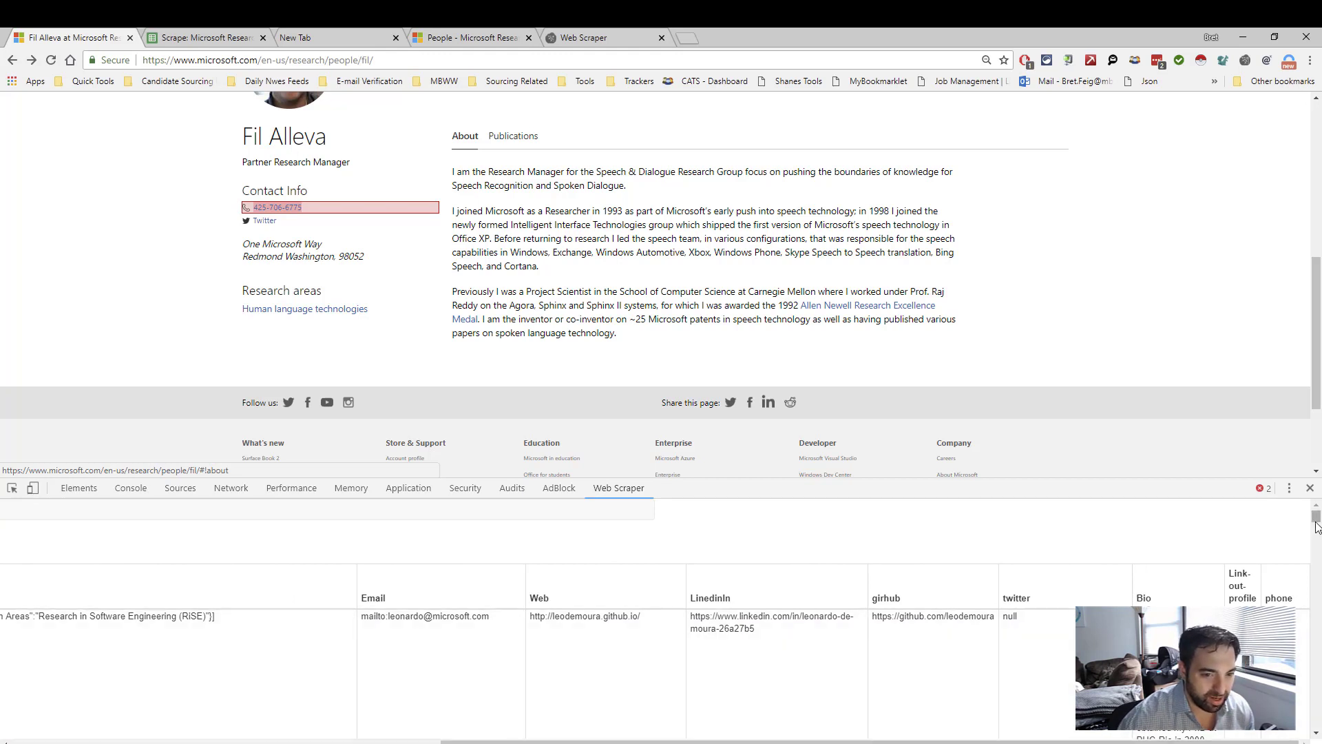
drag(1316, 523, 1317, 585)
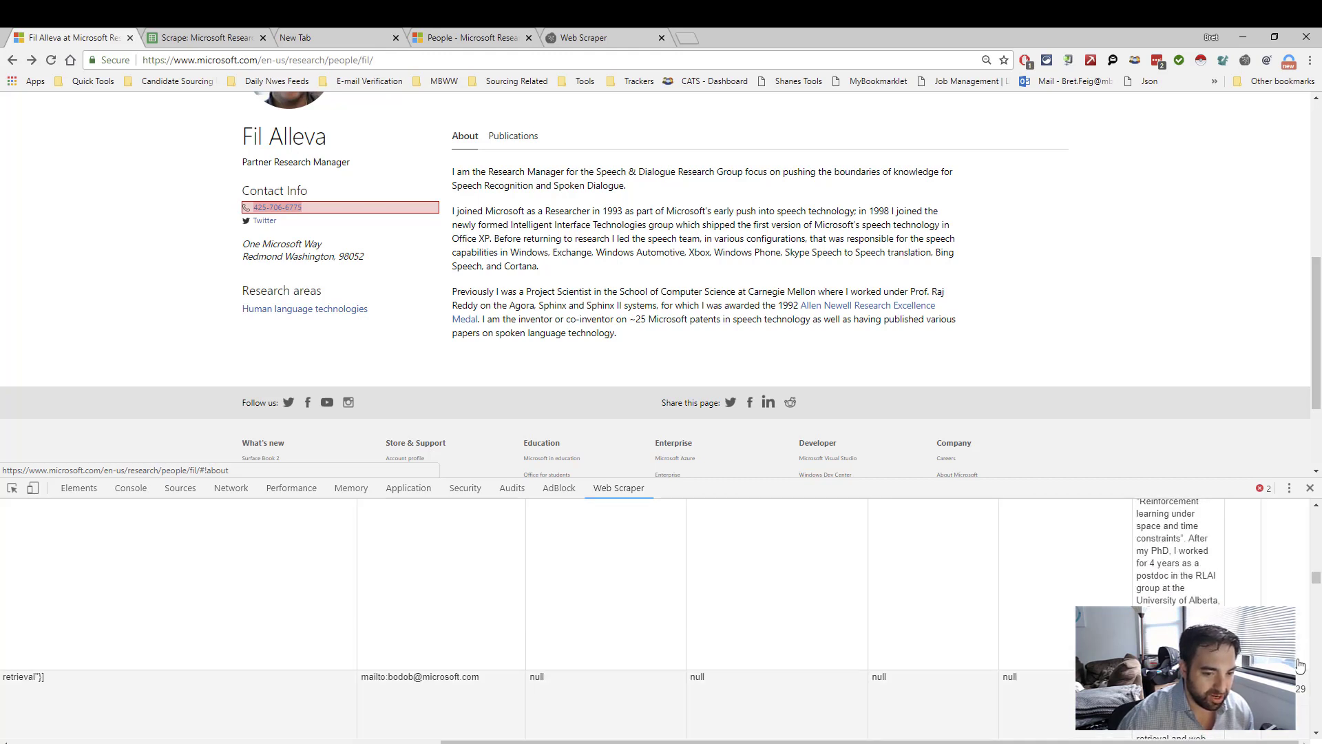
drag(1316, 582, 1313, 692)
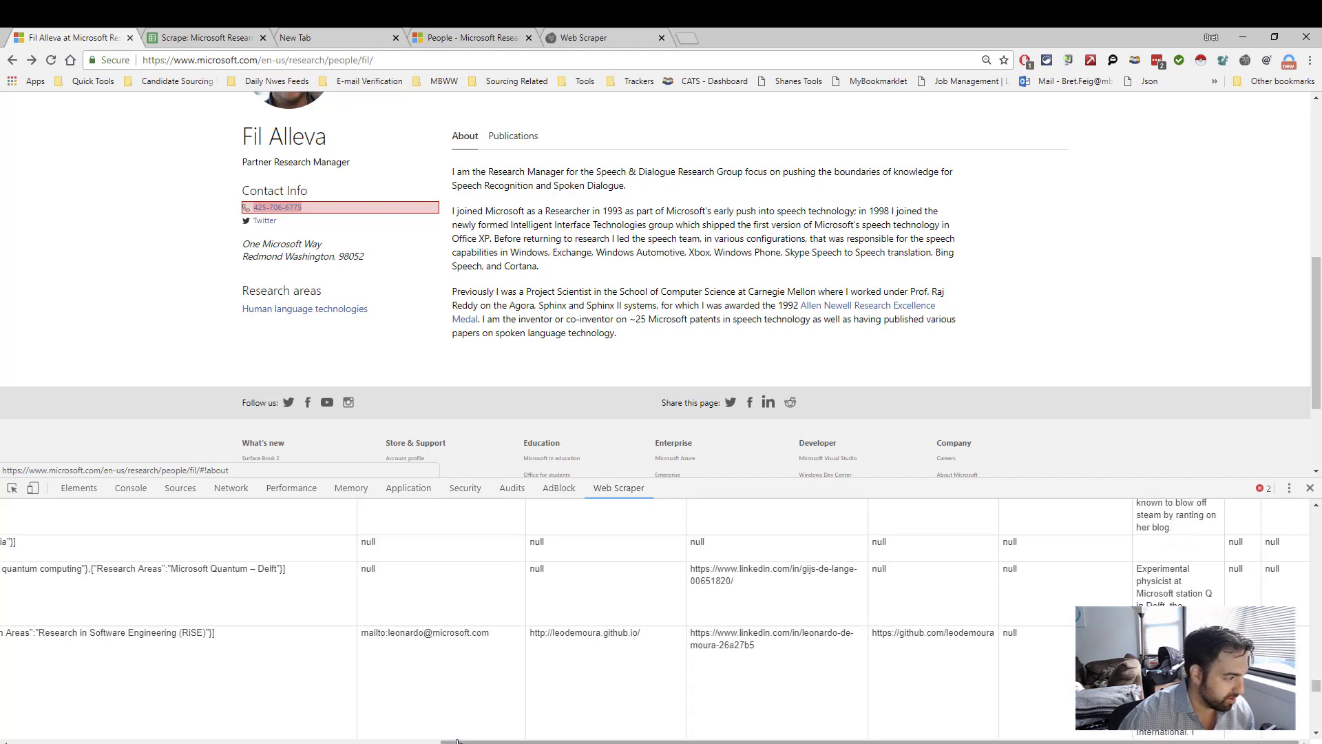
- Compare the research areas with the contact and bio columns in the last scraped rows, down to the table's end
drag(434, 741, 709, 738)
scroll(340, 725, left, 5)
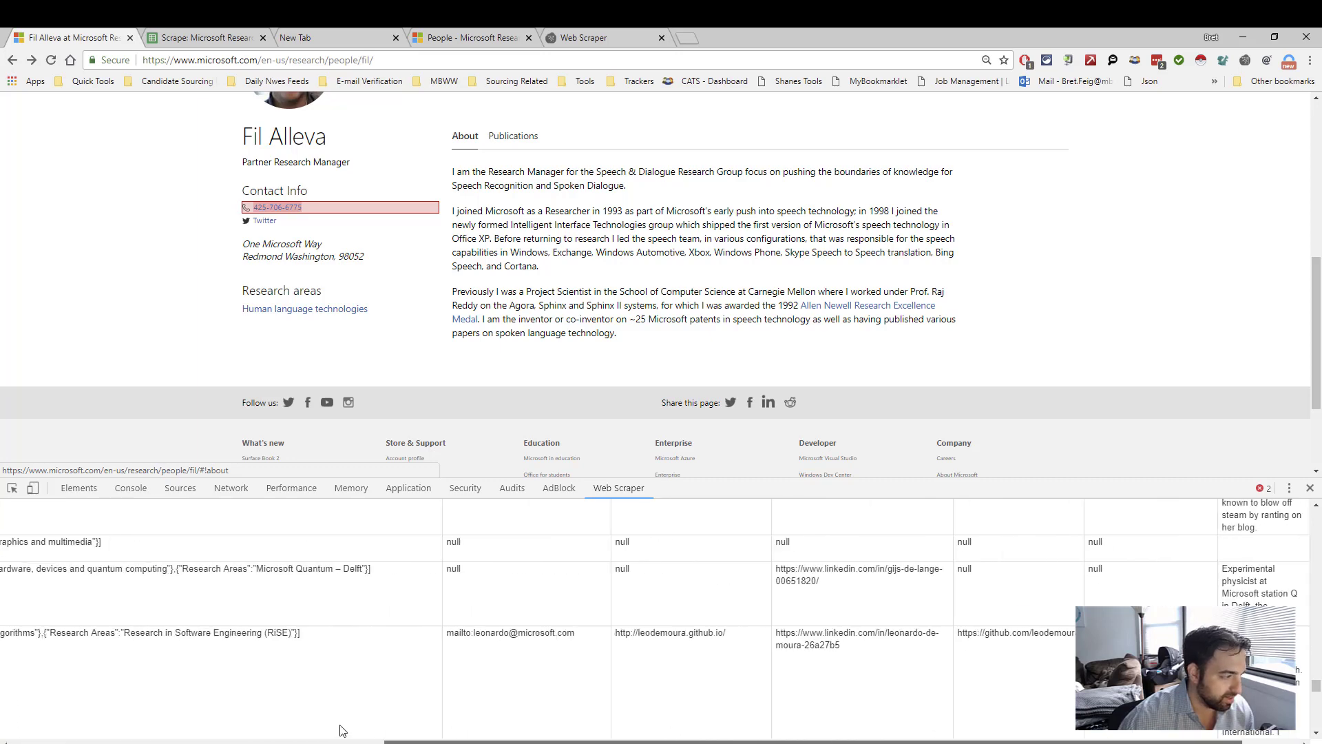
scroll(346, 725, right, 5)
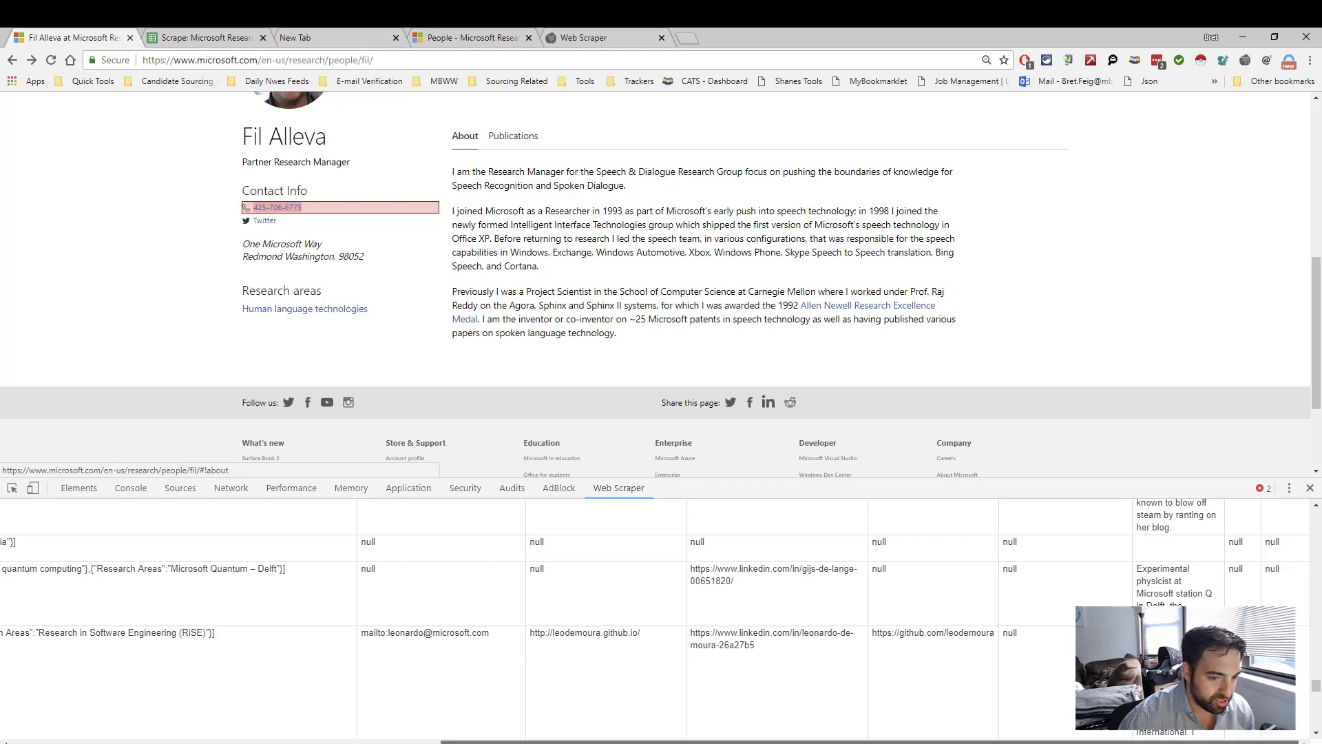
scroll(778, 737, left, 5)
scroll(488, 740, left, 3)
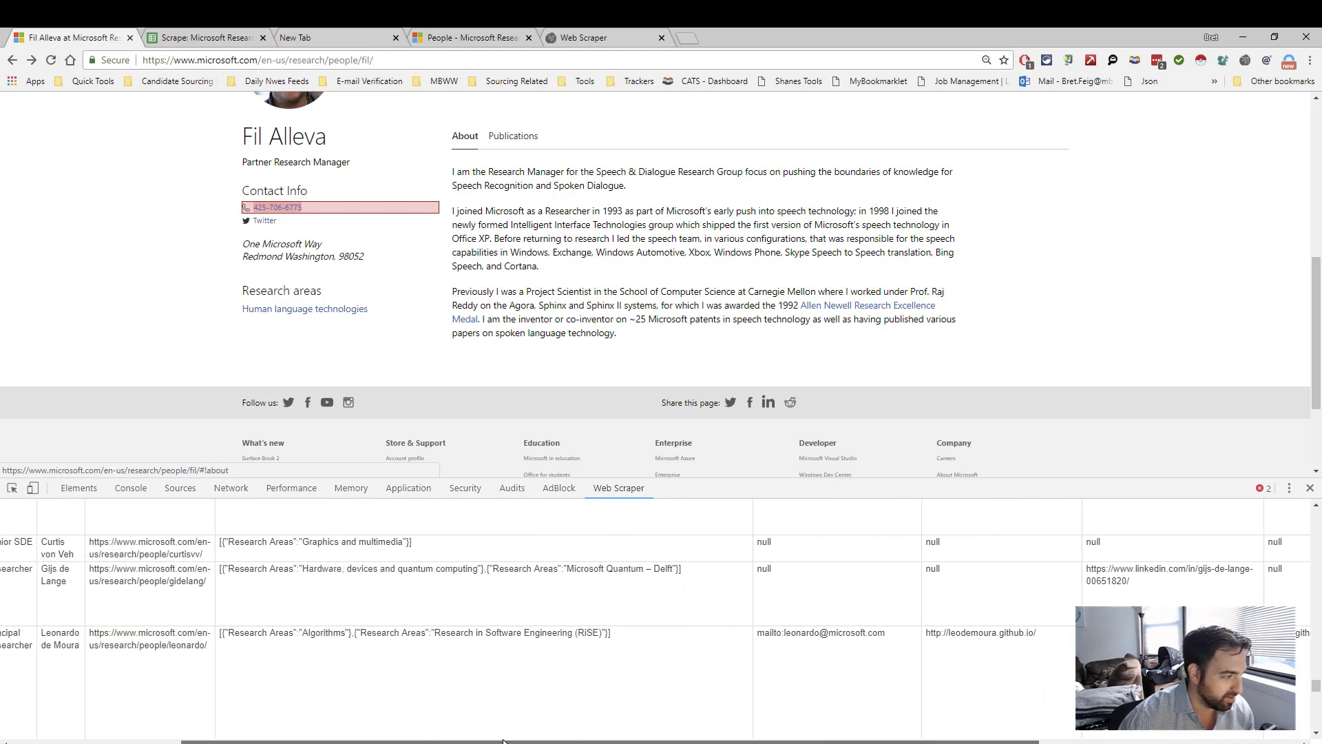
drag(487, 741, 868, 709)
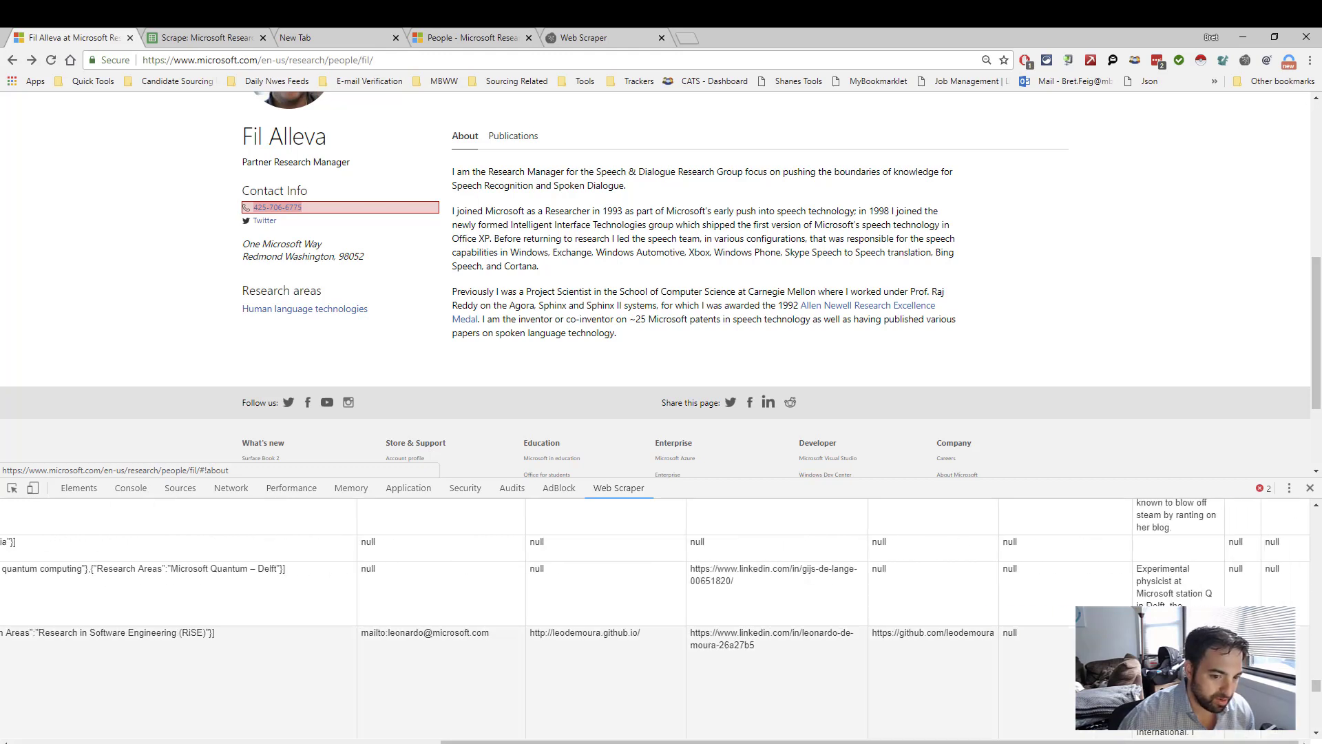
drag(1310, 689, 1315, 736)
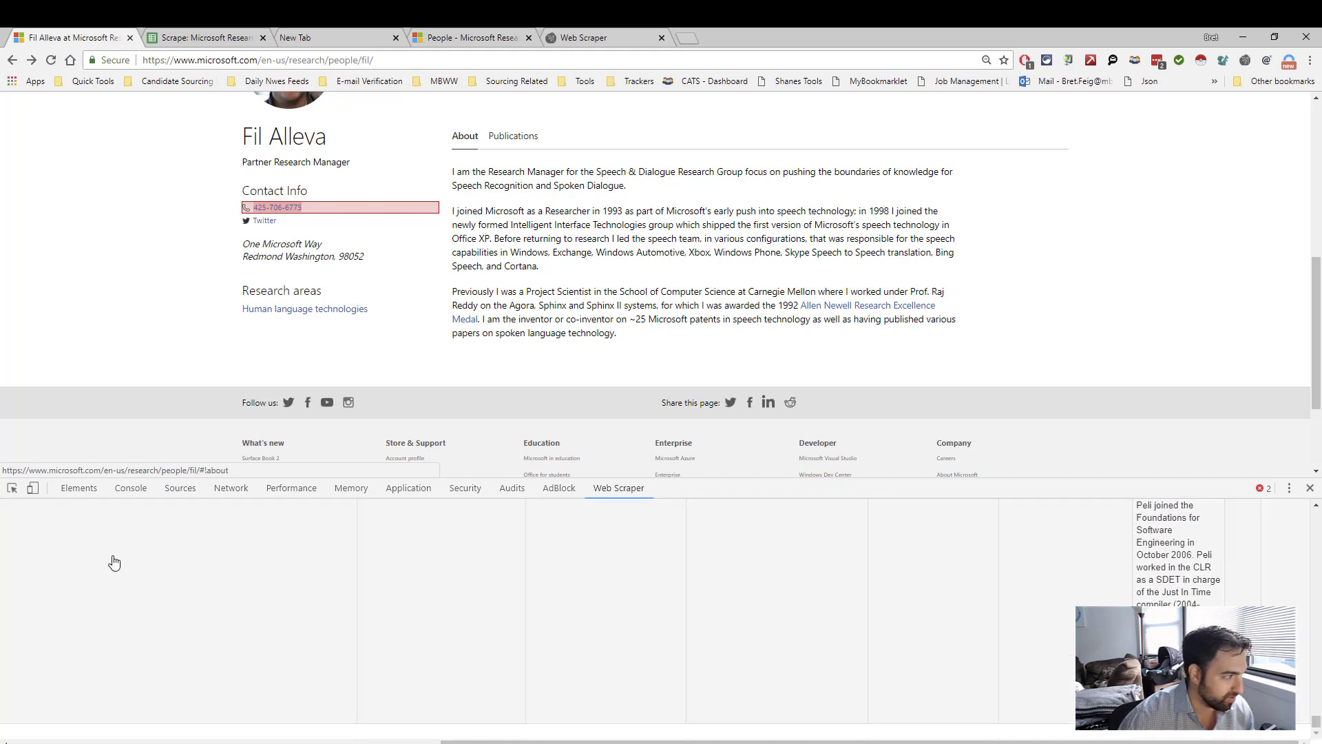
- Return to the first row and column of the scraped data, refresh it, and show the sitemap's export options
drag(1317, 722, 1314, 513)
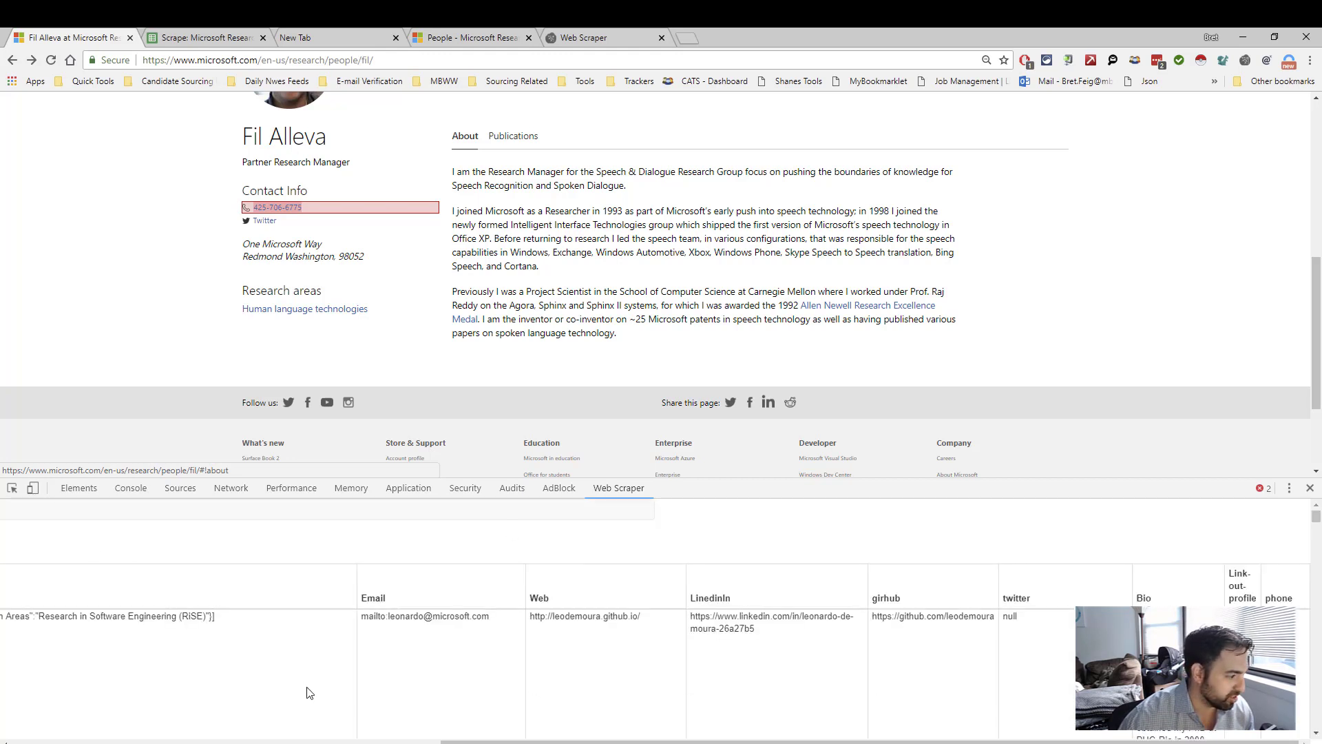
drag(482, 741, 41, 741)
click(25, 544)
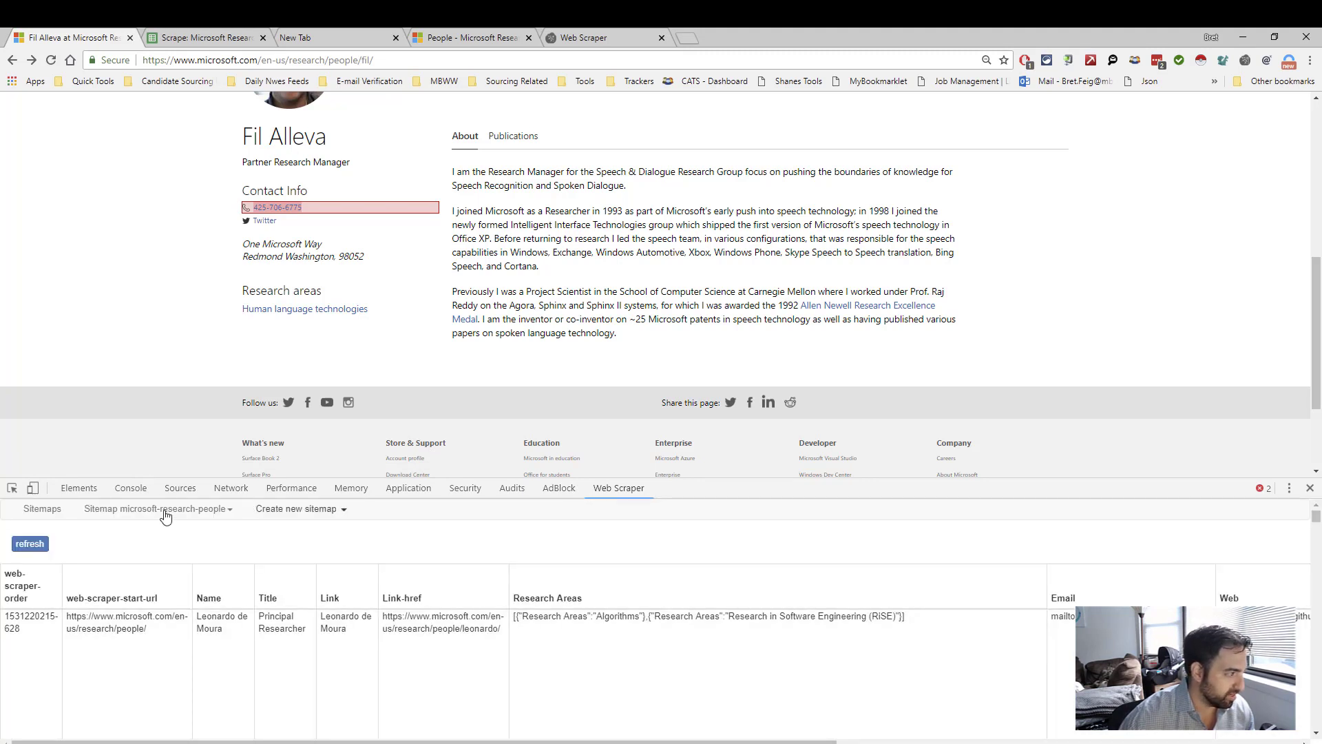
click(166, 511)
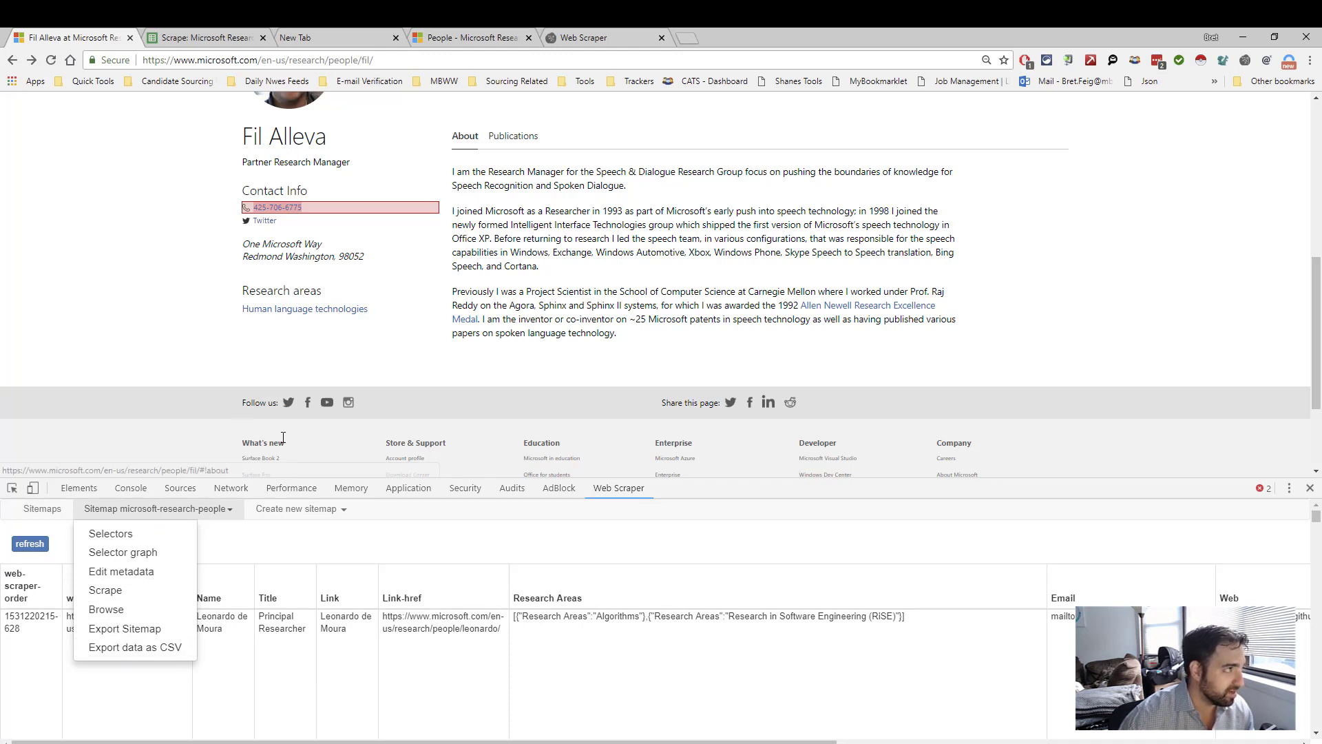
- Switch to the "Scrape: Microsoft Research People - Full" spreadsheet in Google Sheets and review its research areas, titles, profile links and contact columns
click(207, 38)
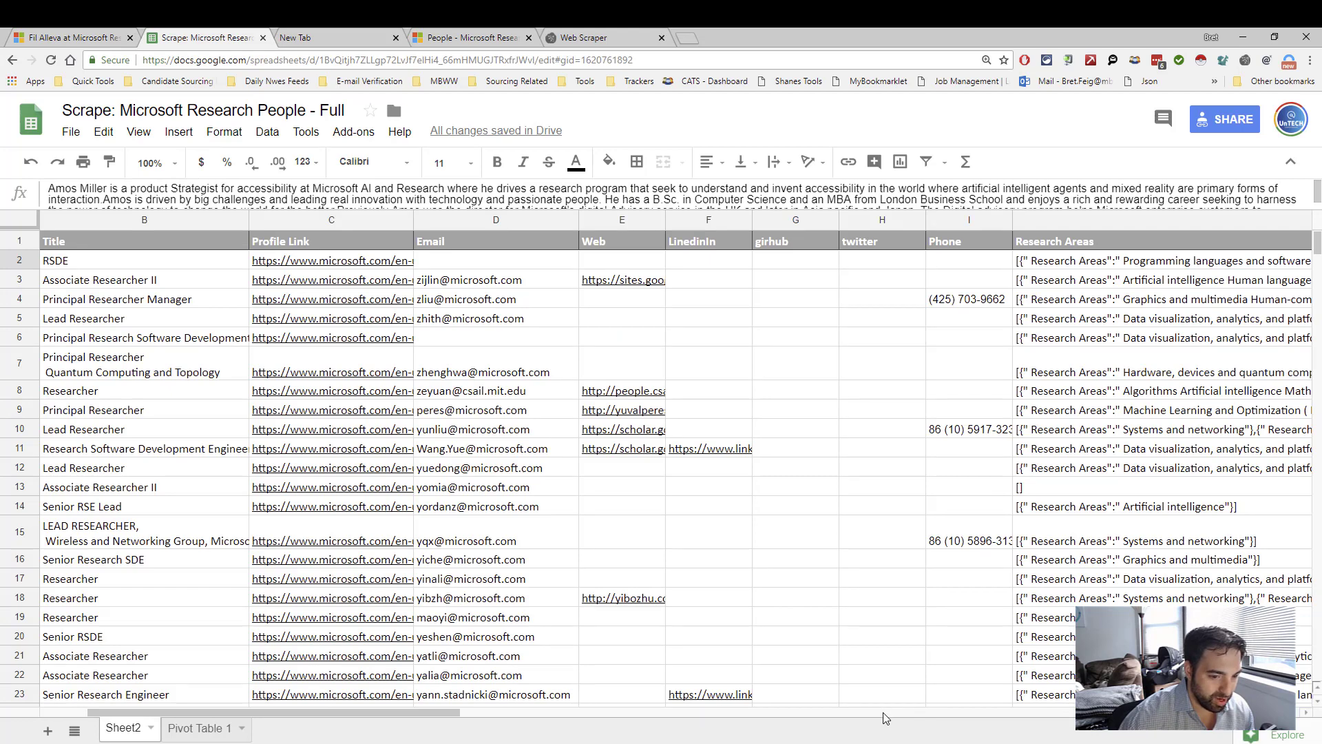
scroll(885, 717, right, 2)
scroll(998, 714, right, 5)
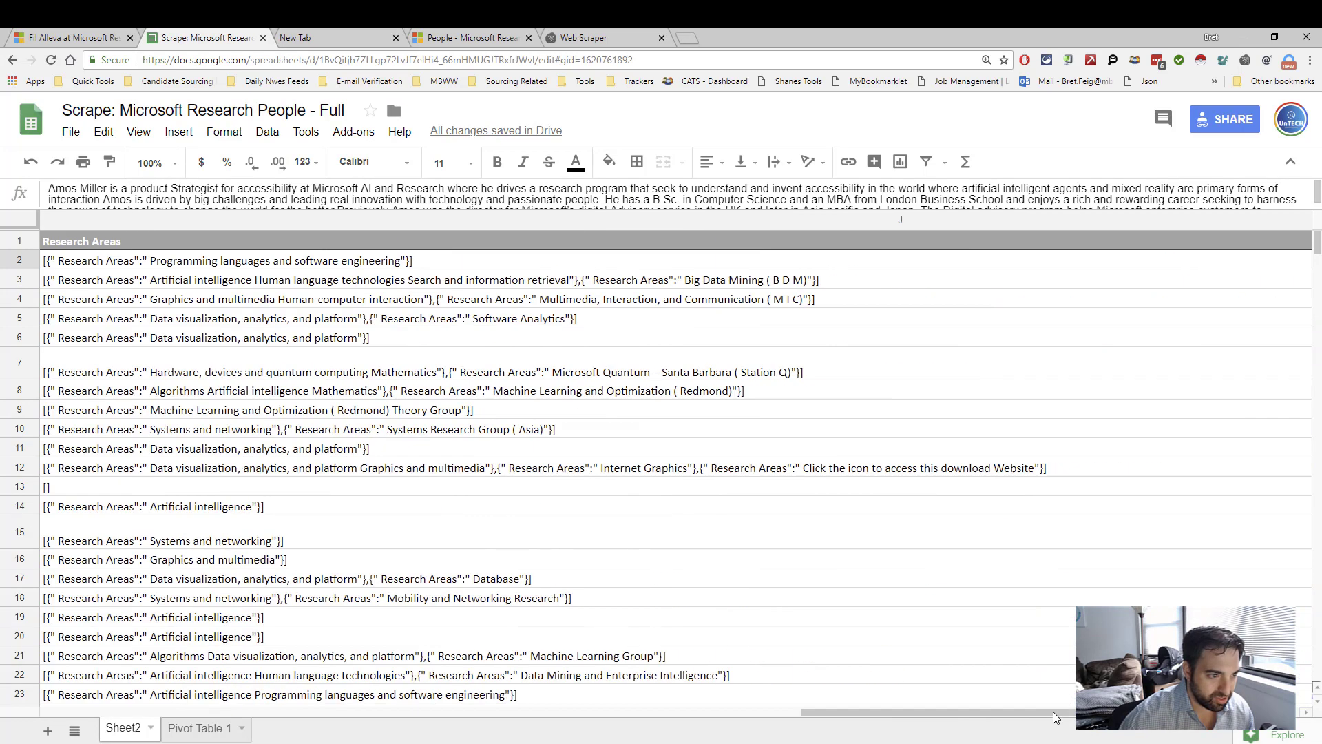
scroll(832, 632, down, 6)
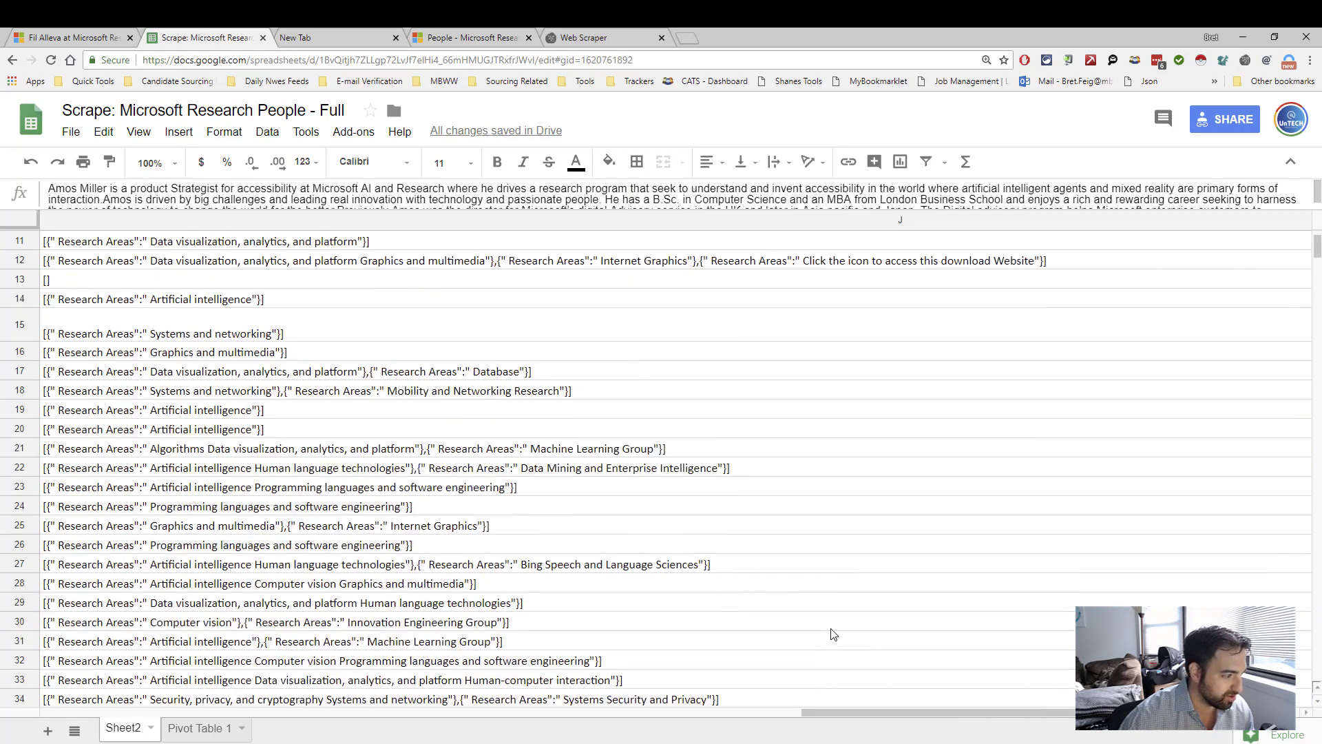
scroll(833, 632, down, 1)
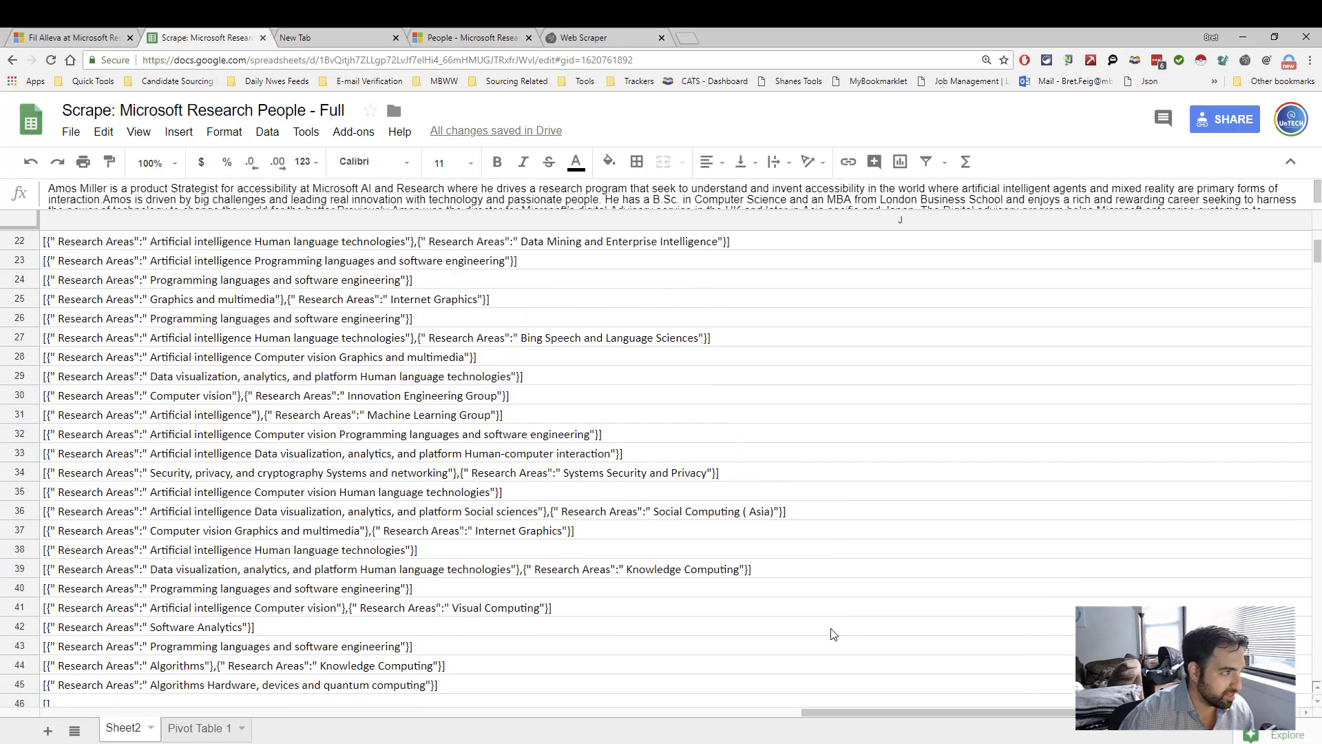
scroll(832, 632, up, 2)
drag(813, 717, 14, 714)
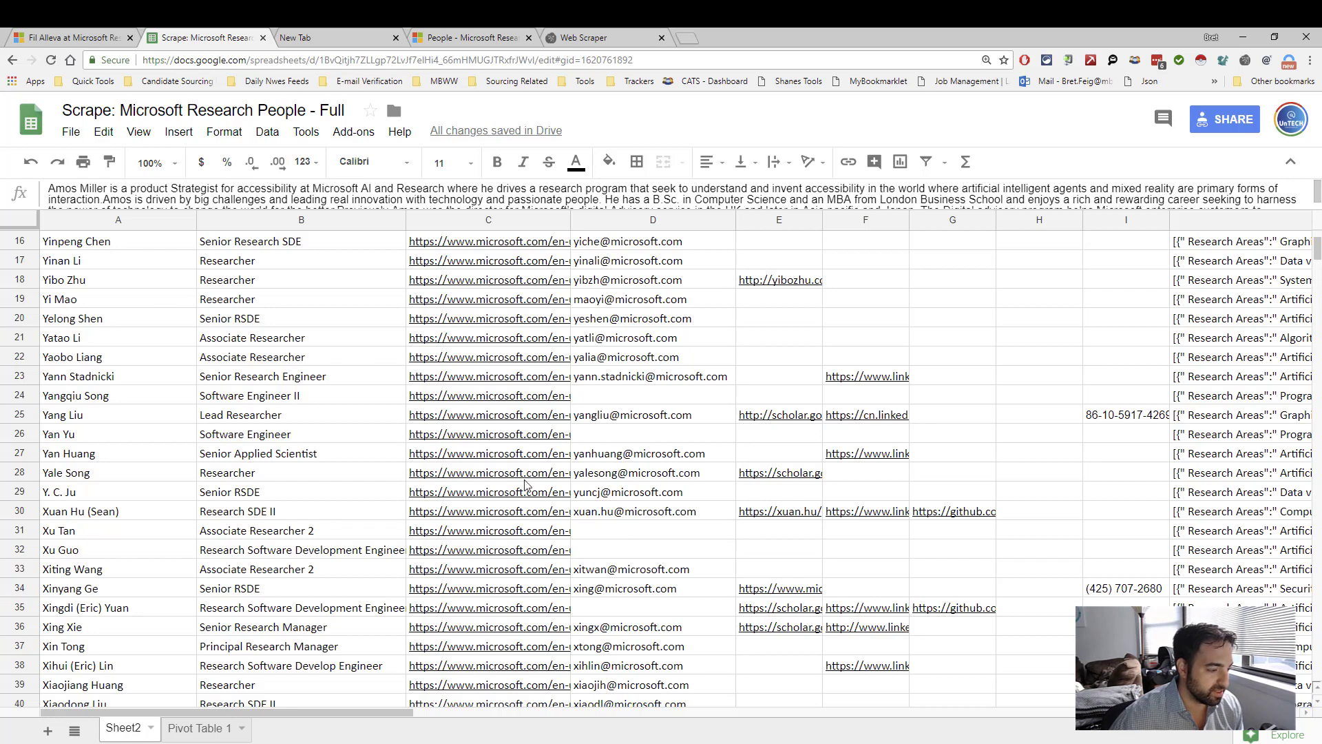
mouse_move(575, 538)
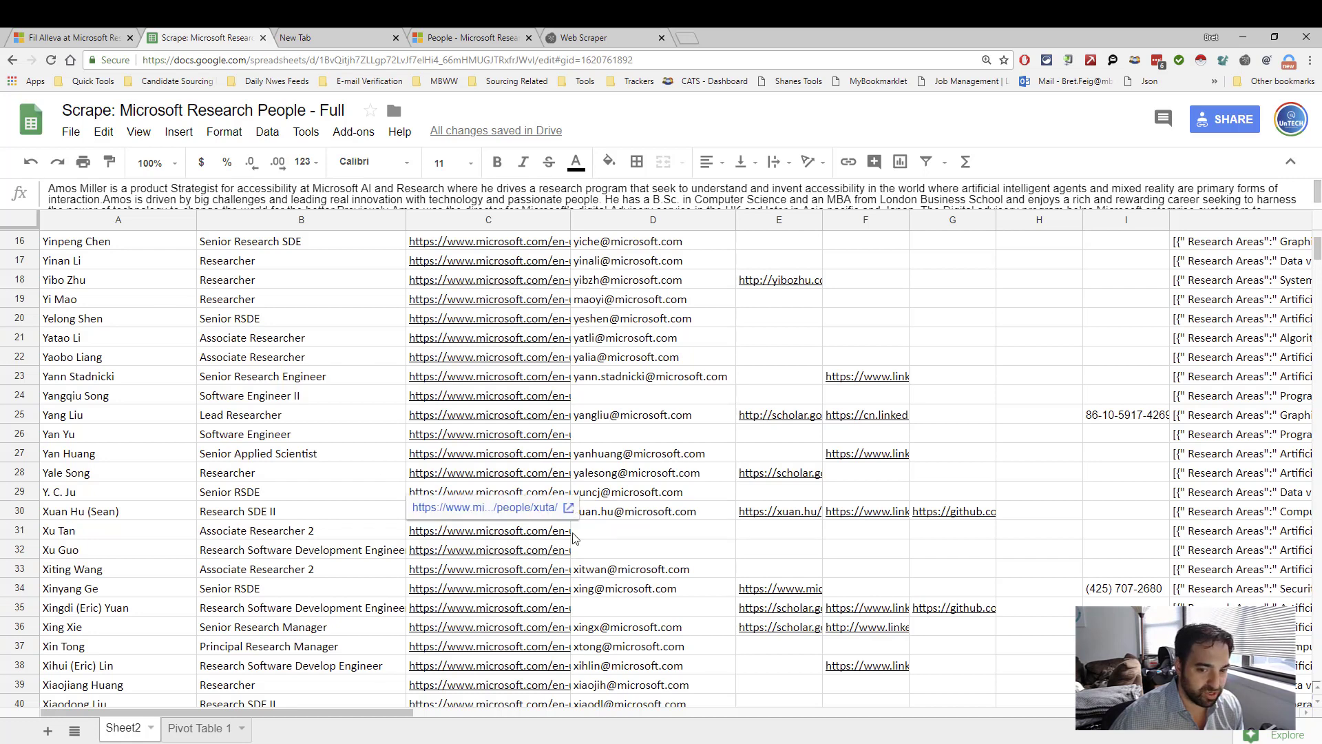